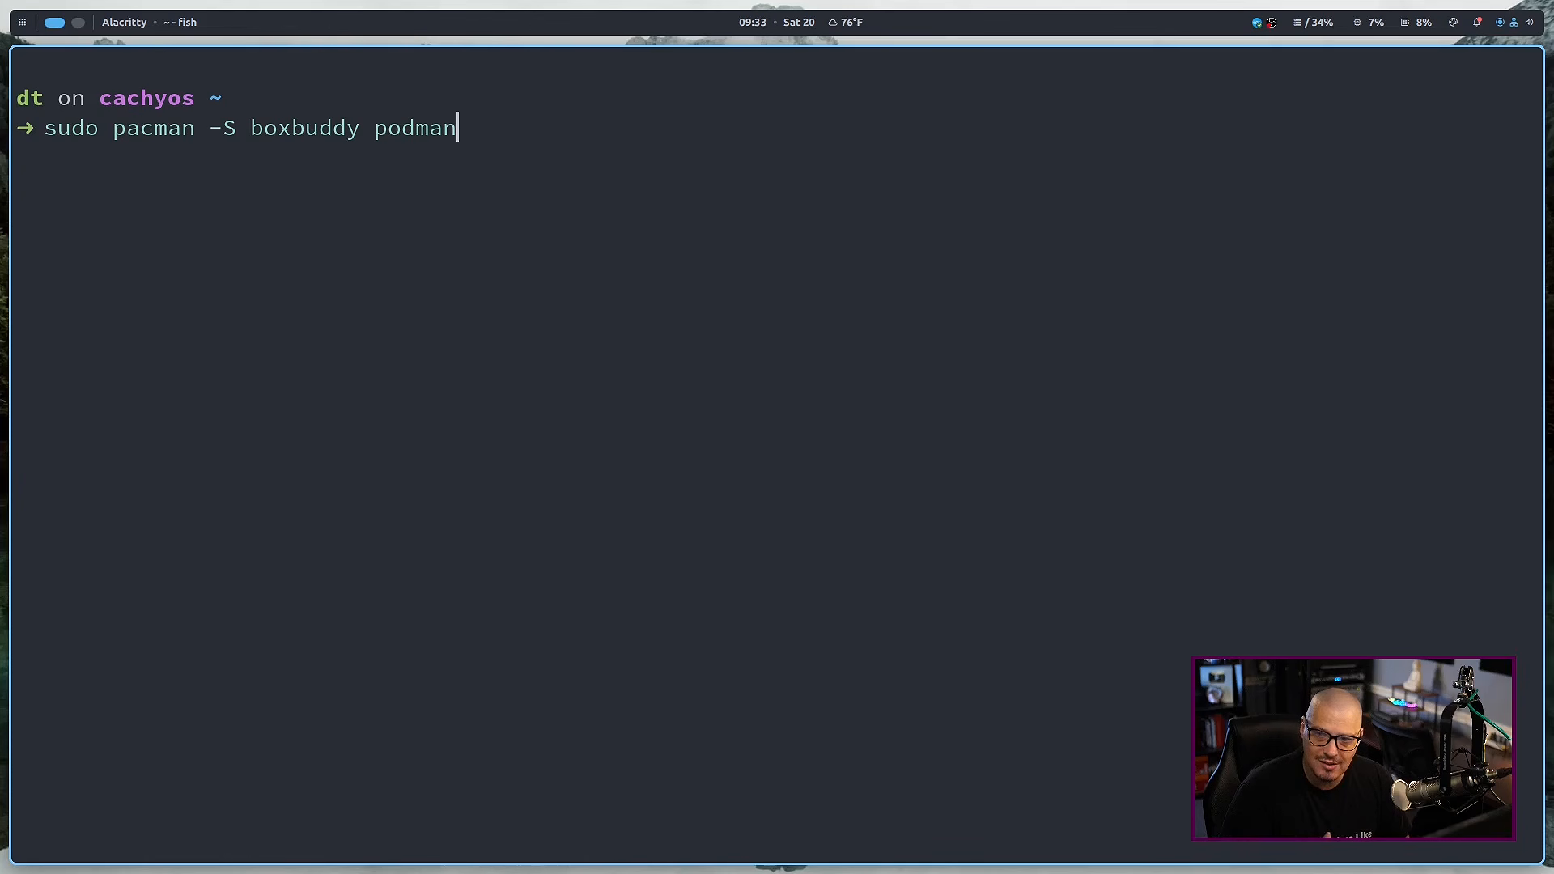
Step: Clear the unexecuted "sudo pacman -S boxbuddy podman" command from the prompt
key(BackSpace)
key(BackSpace)
key(BackSpace)
key(BackSpace)
key(BackSpace)
key(BackSpace)
key(BackSpace)
key(BackSpace)
key(BackSpace)
key(BackSpace)
key(BackSpace)
key(BackSpace)
key(BackSpace)
key(BackSpace)
key(BackSpace)
key(BackSpace)
key(BackSpace)
key(BackSpace)
key(BackSpace)
key(BackSpace)
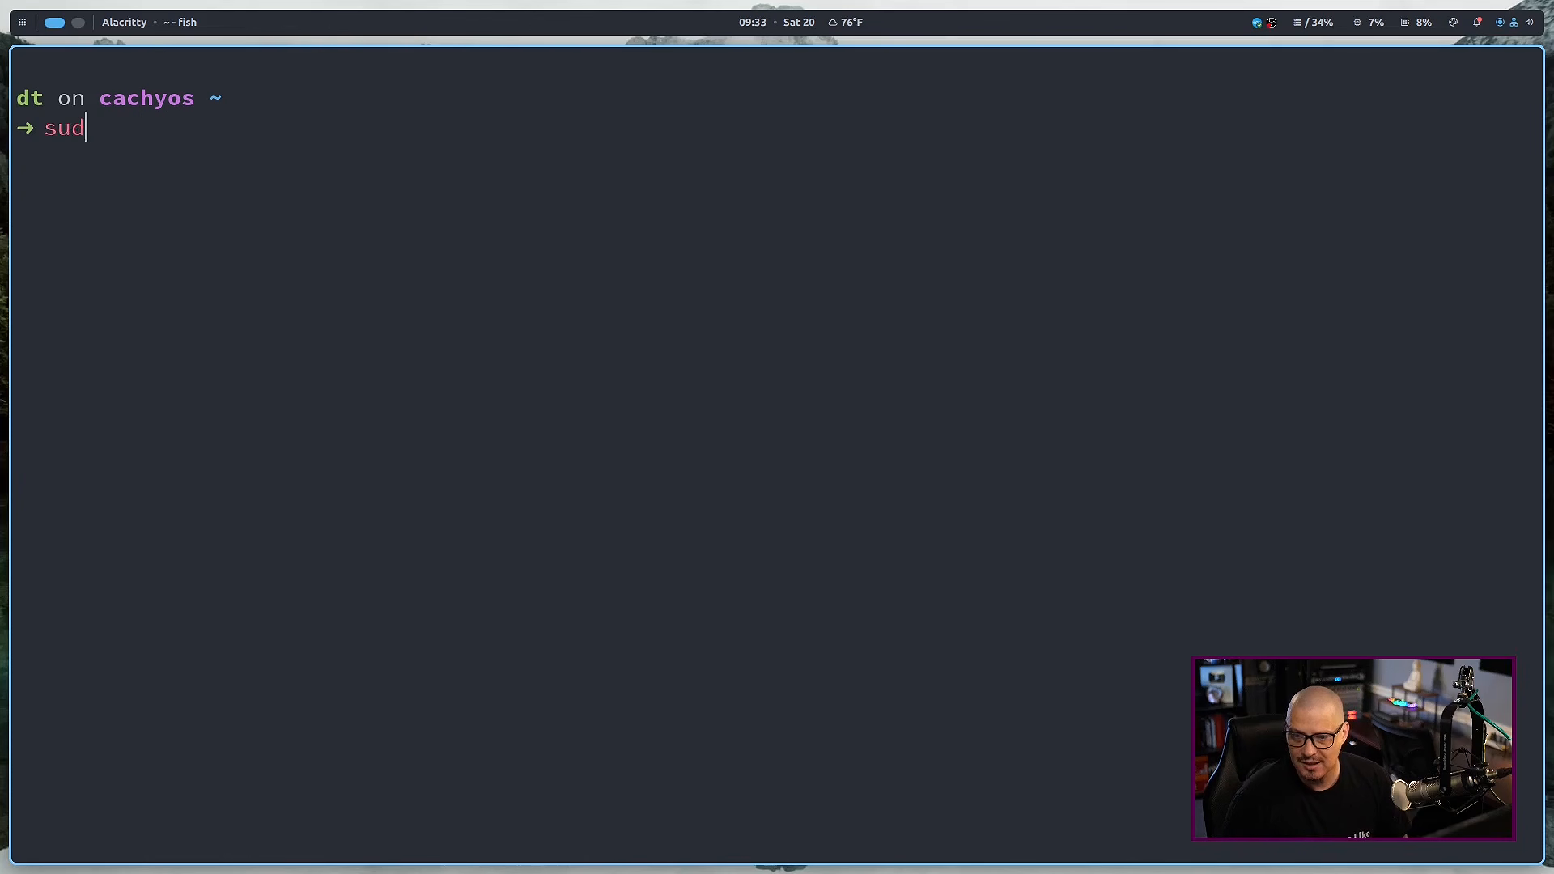
key(BackSpace)
key(BackSpace)
key(BackSpace)
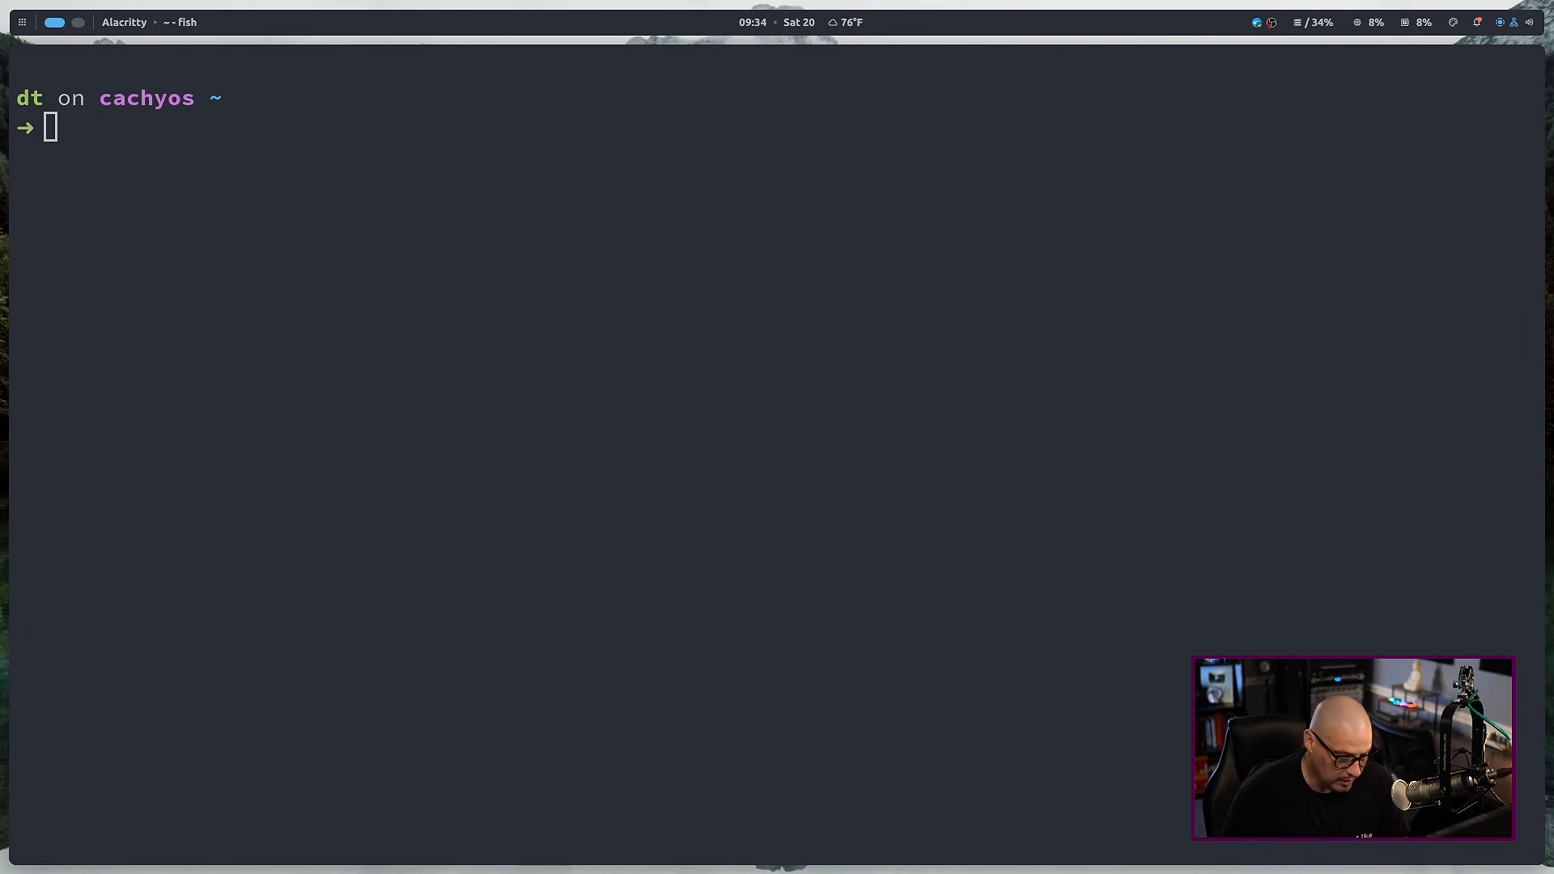
Step: Install BoxBuddy with "flatpak install flathub io.github.dvlv.boxbuddyrs", accepting the required runtime and the proposed system changes
text(flatpak install flathub io.github.dvlv.boxbuddyrs)
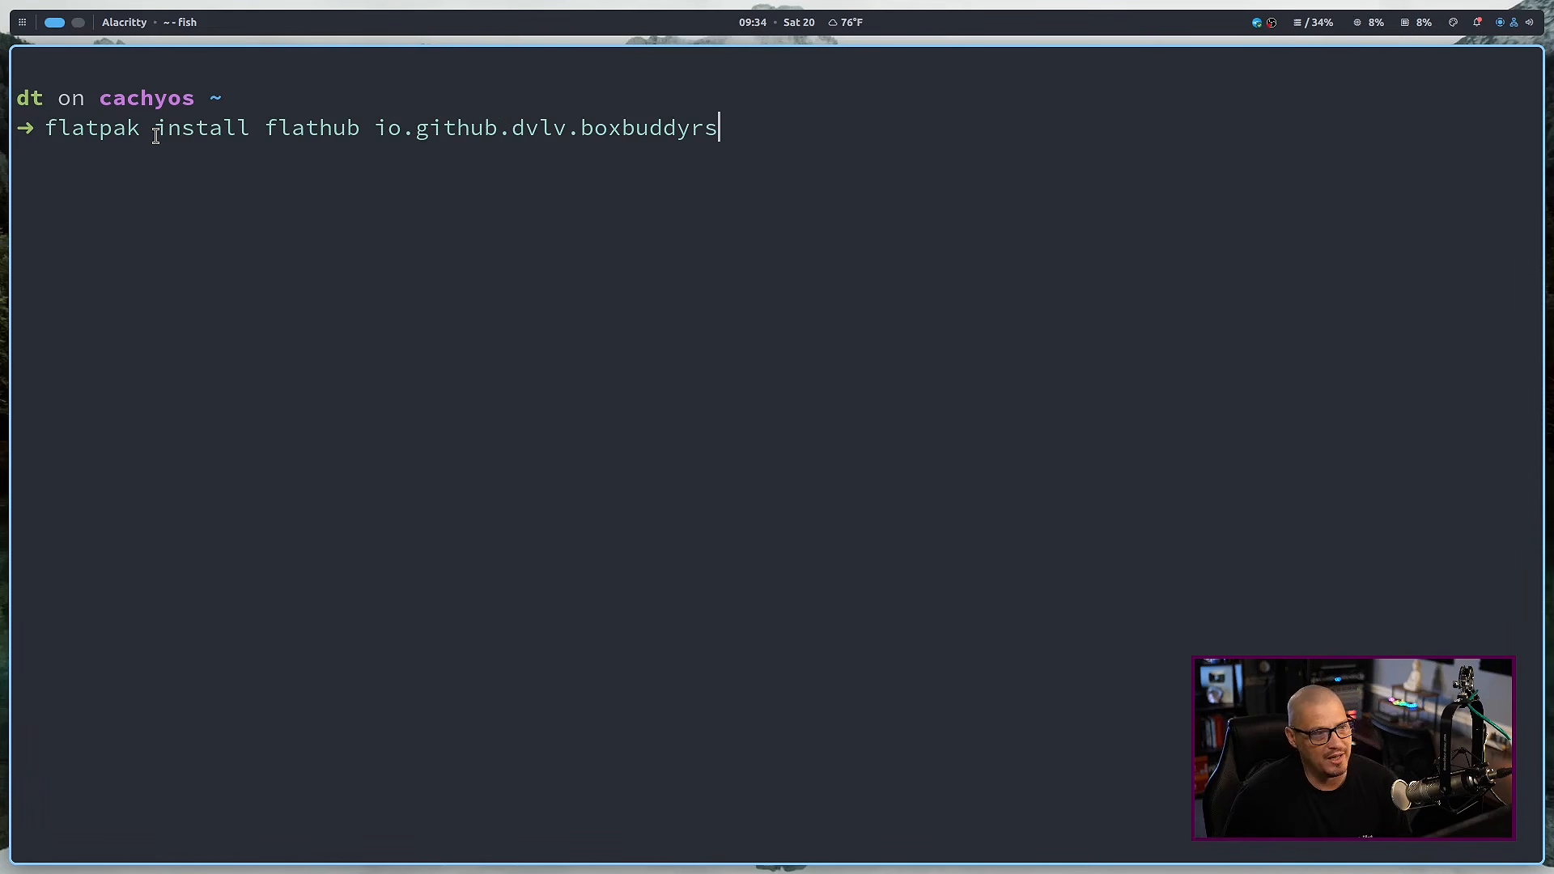
drag(266, 130, 723, 121)
click(388, 130)
click(773, 348)
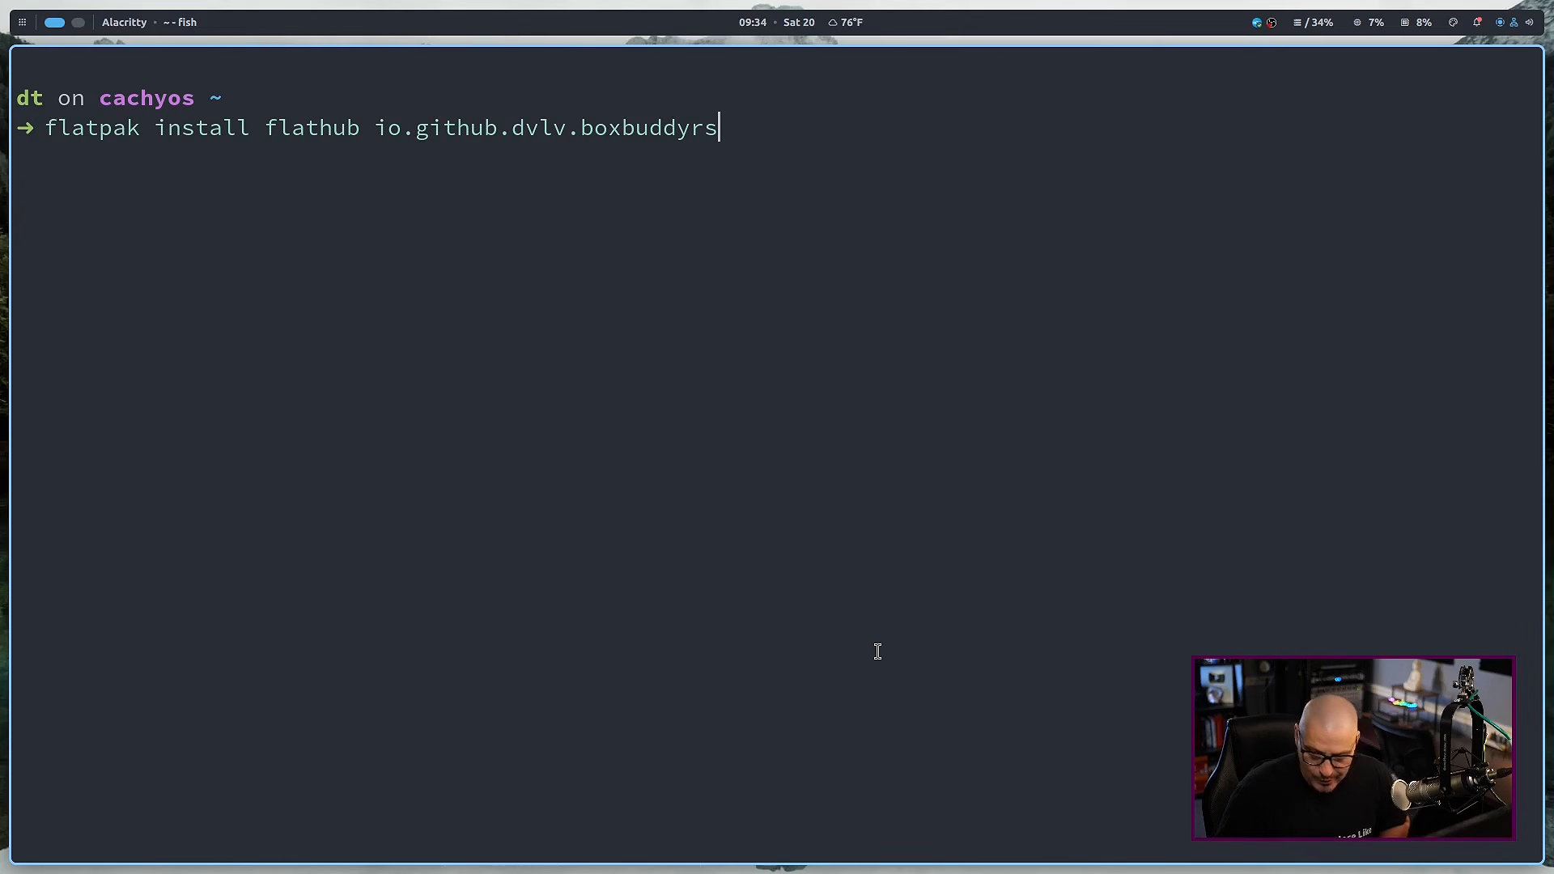
key(Return)
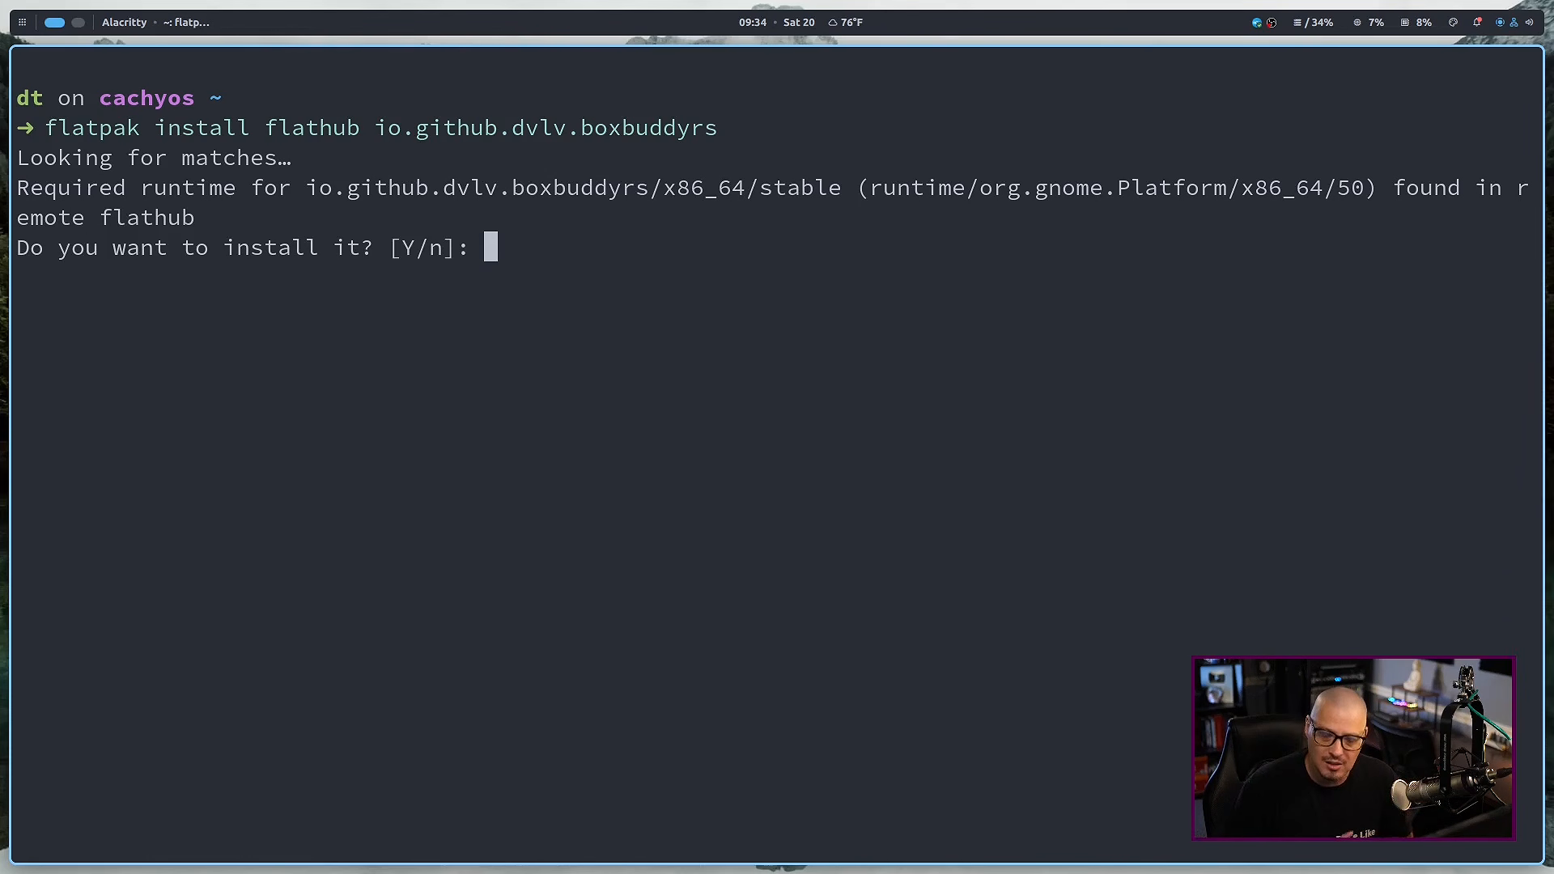
key(Return)
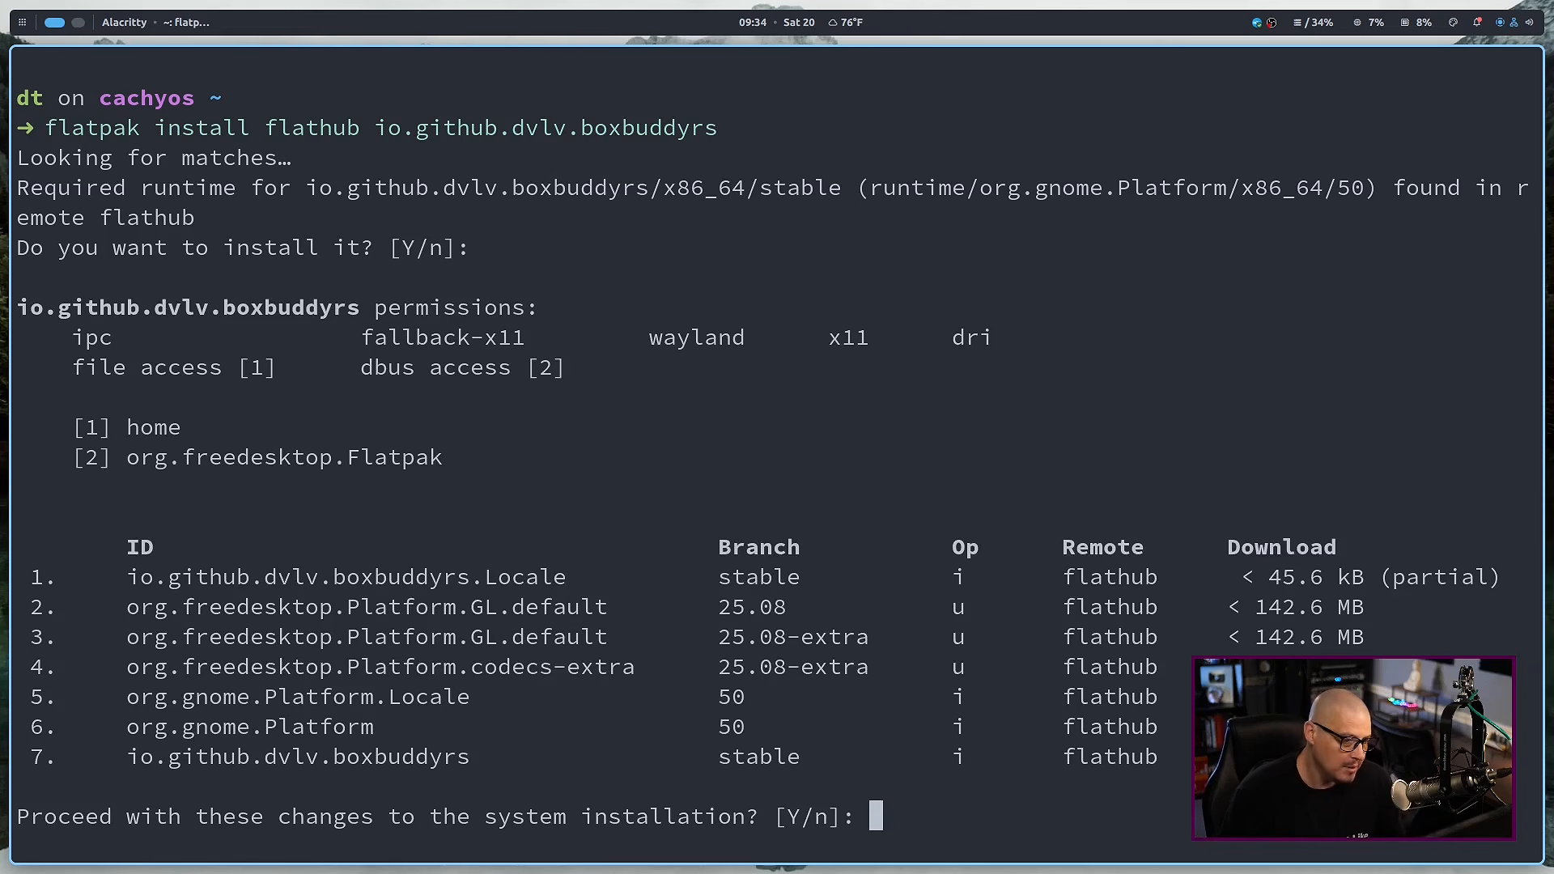
key(Return)
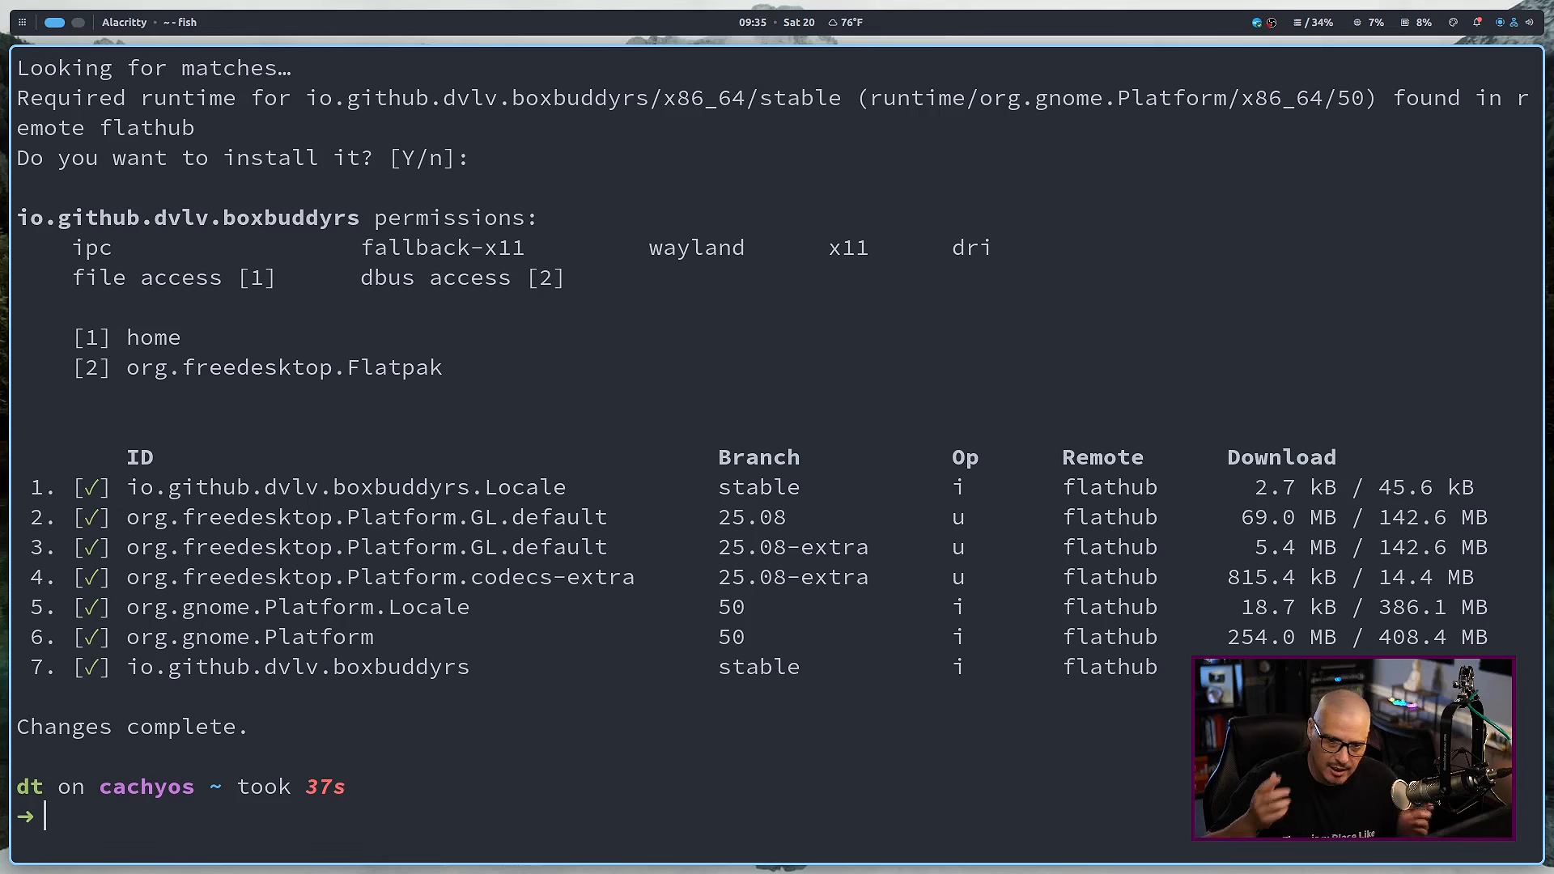
Step: Try to add the current account to the docker group with "sudo usermod -aG docker $USER", entering the sudo password
text(sudo )
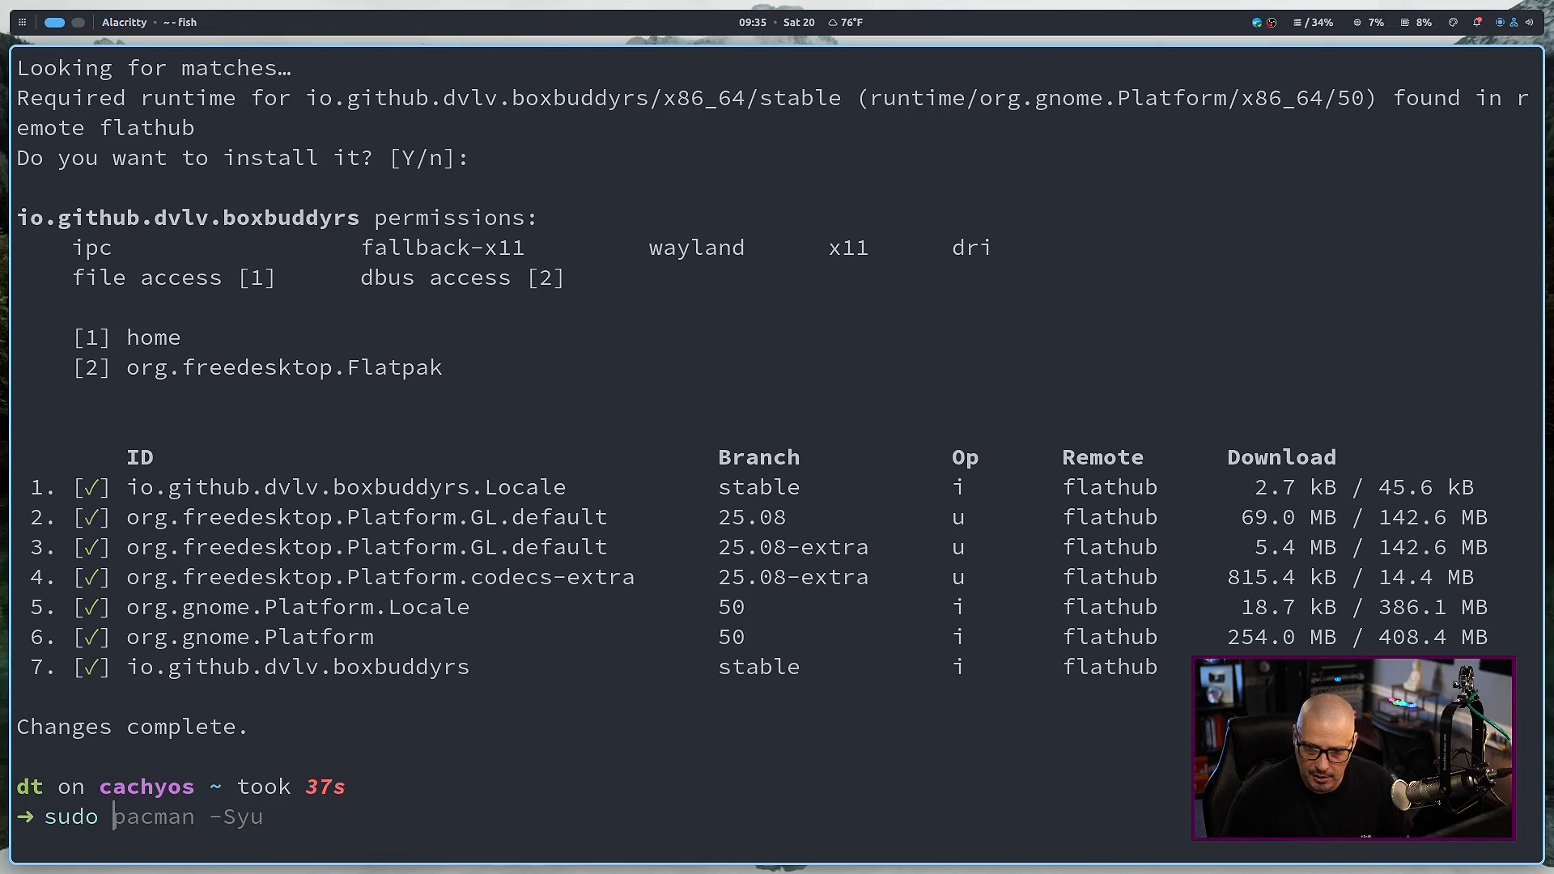
text(usermod )
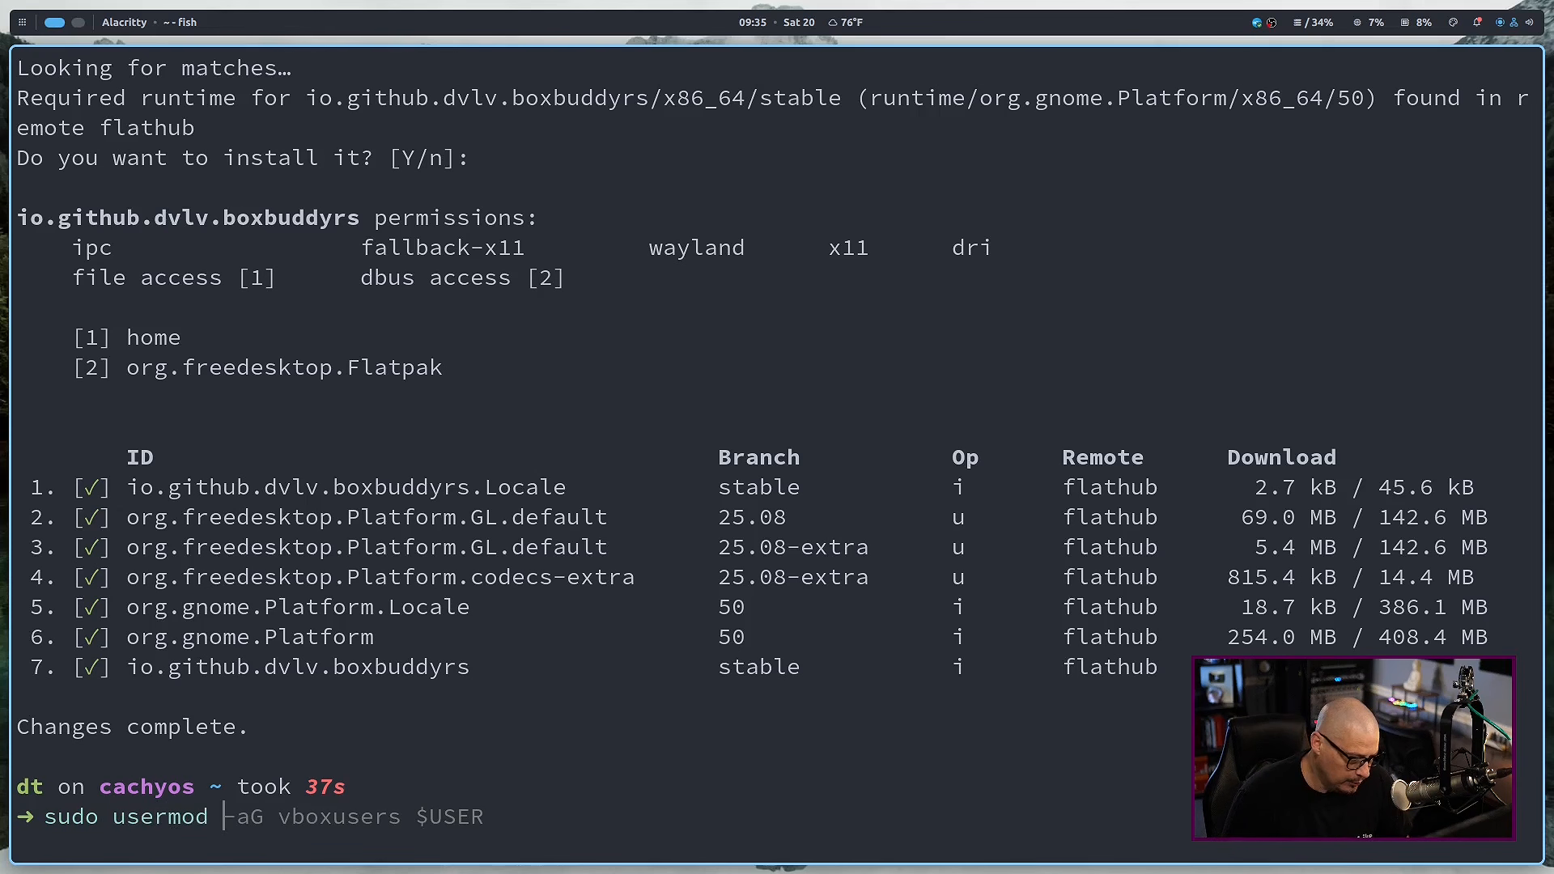
text(-a)
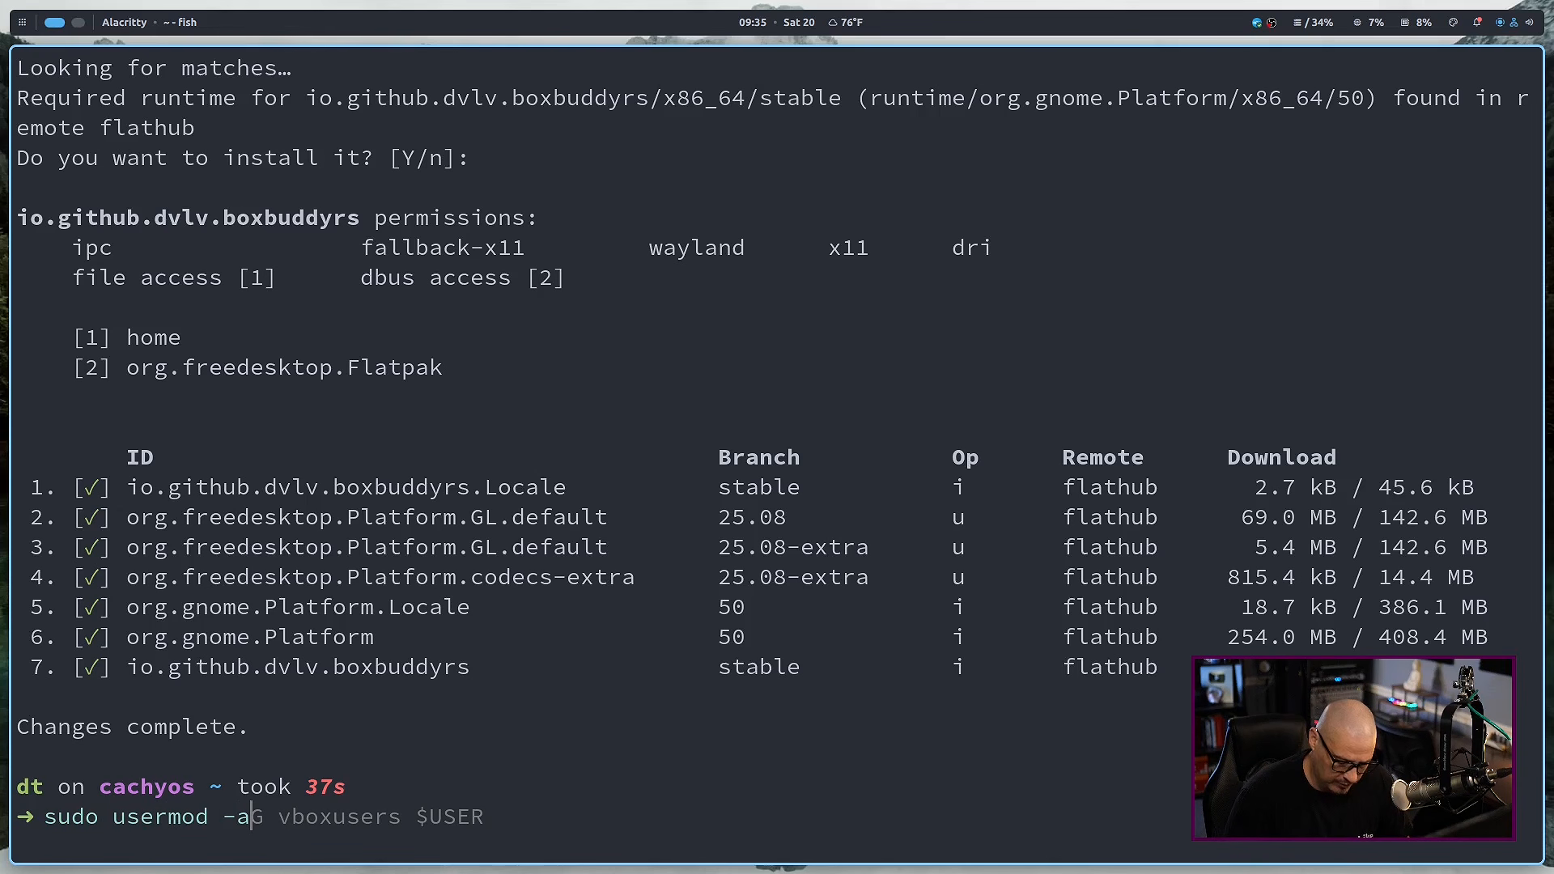
text(G)
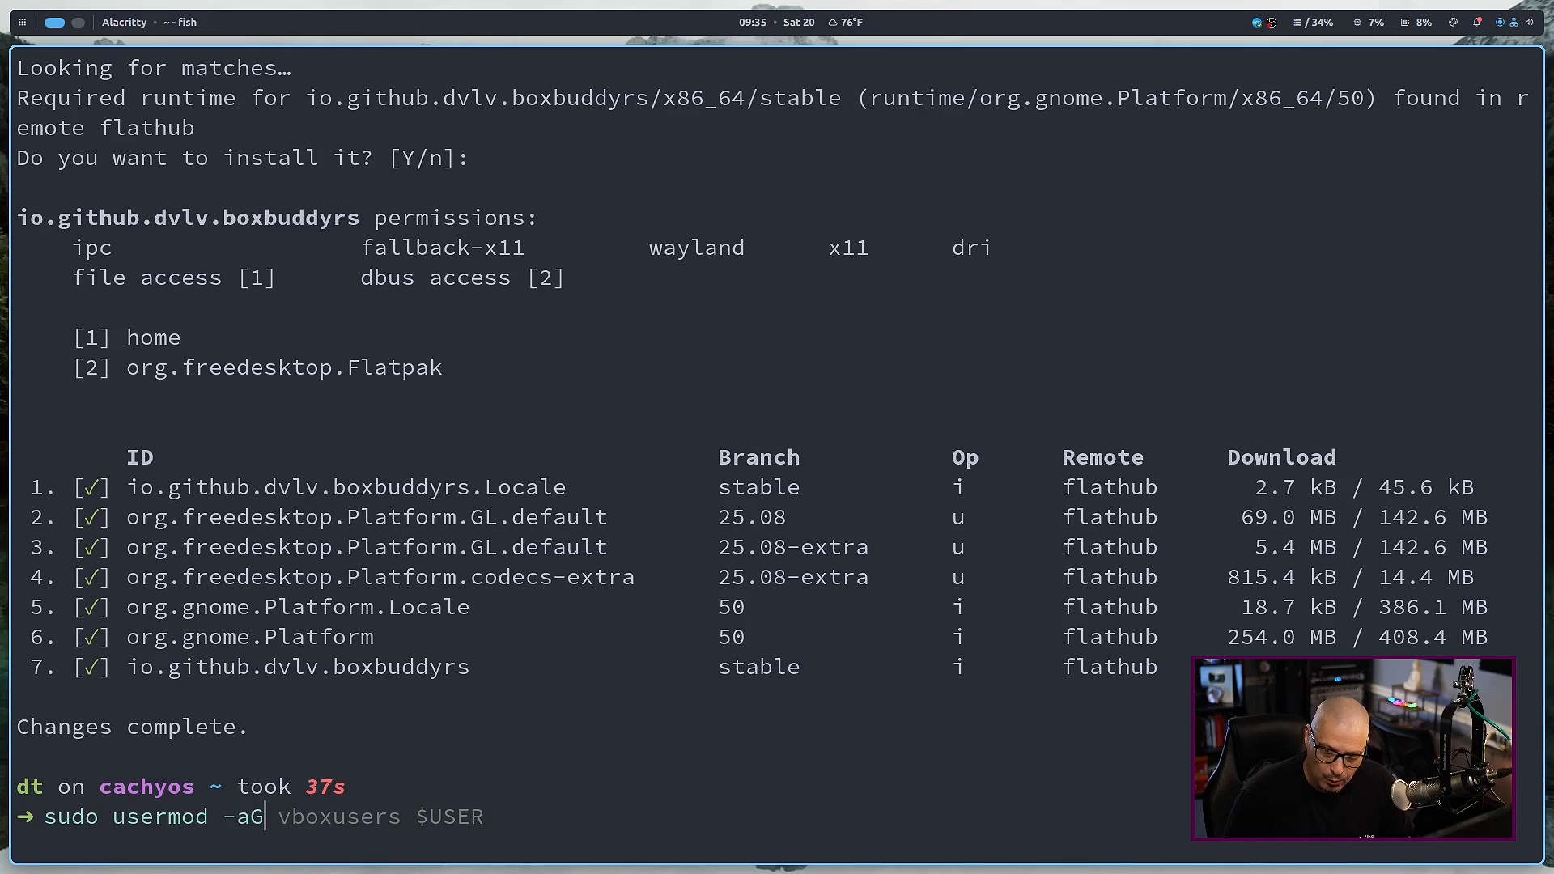
text( docker)
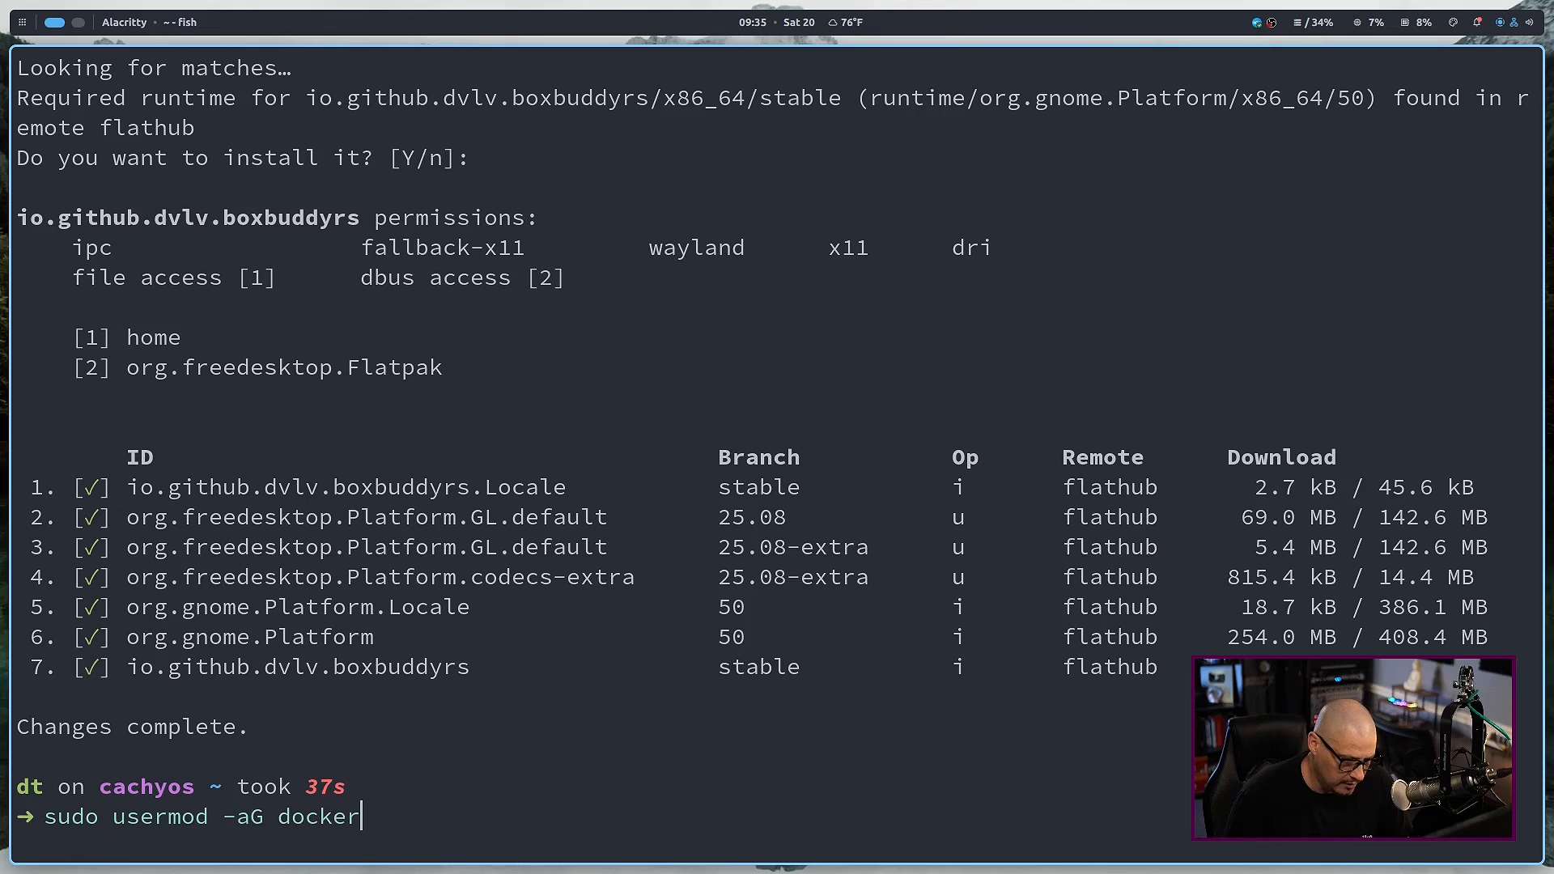
text( $)
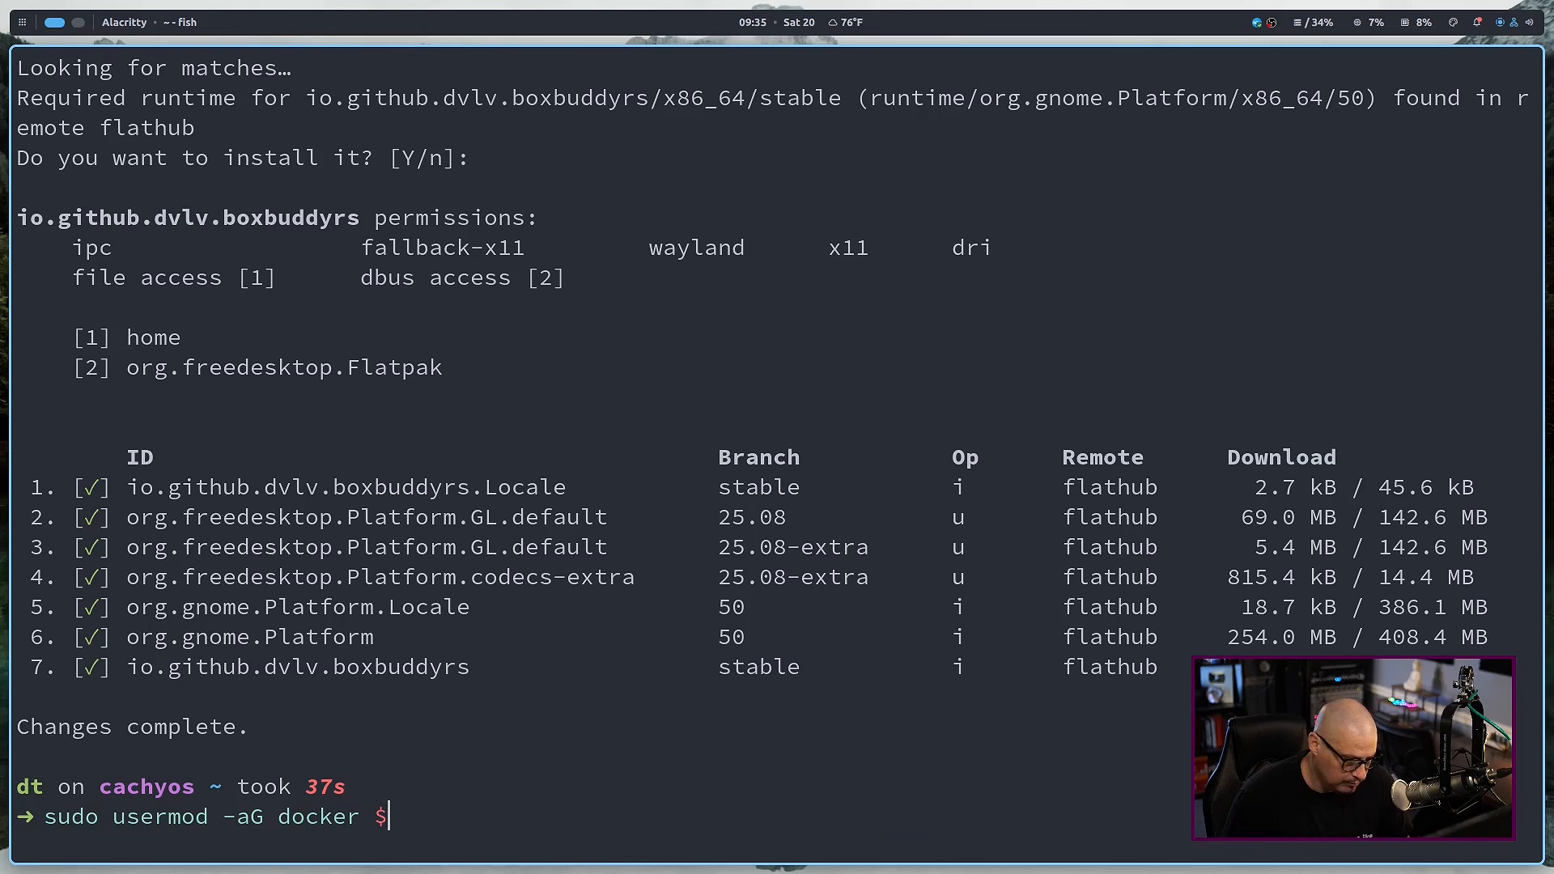
text(USER)
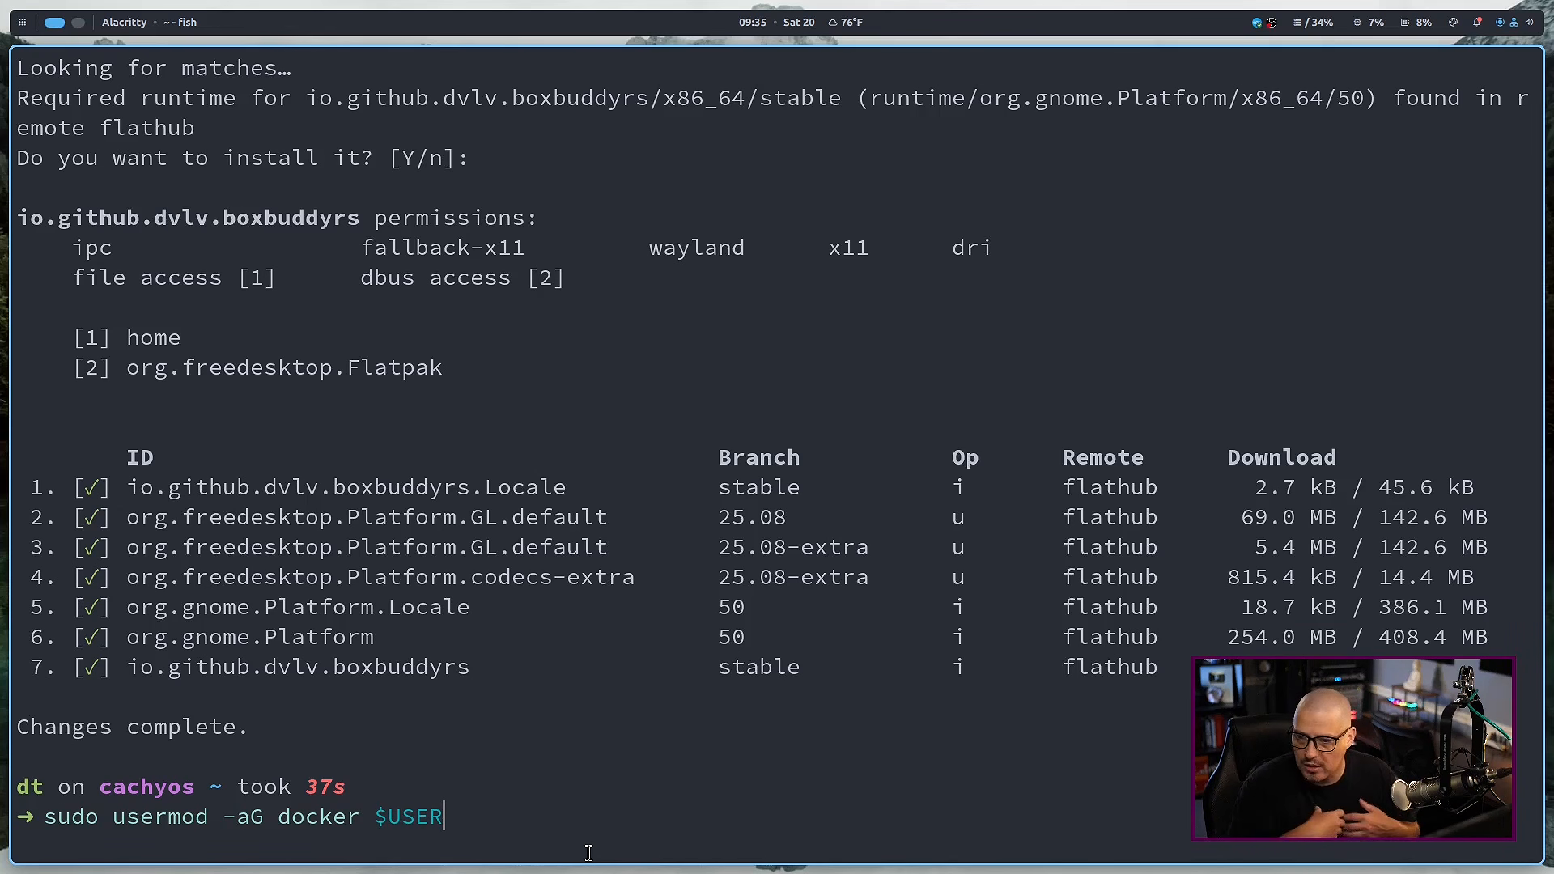
key(Return)
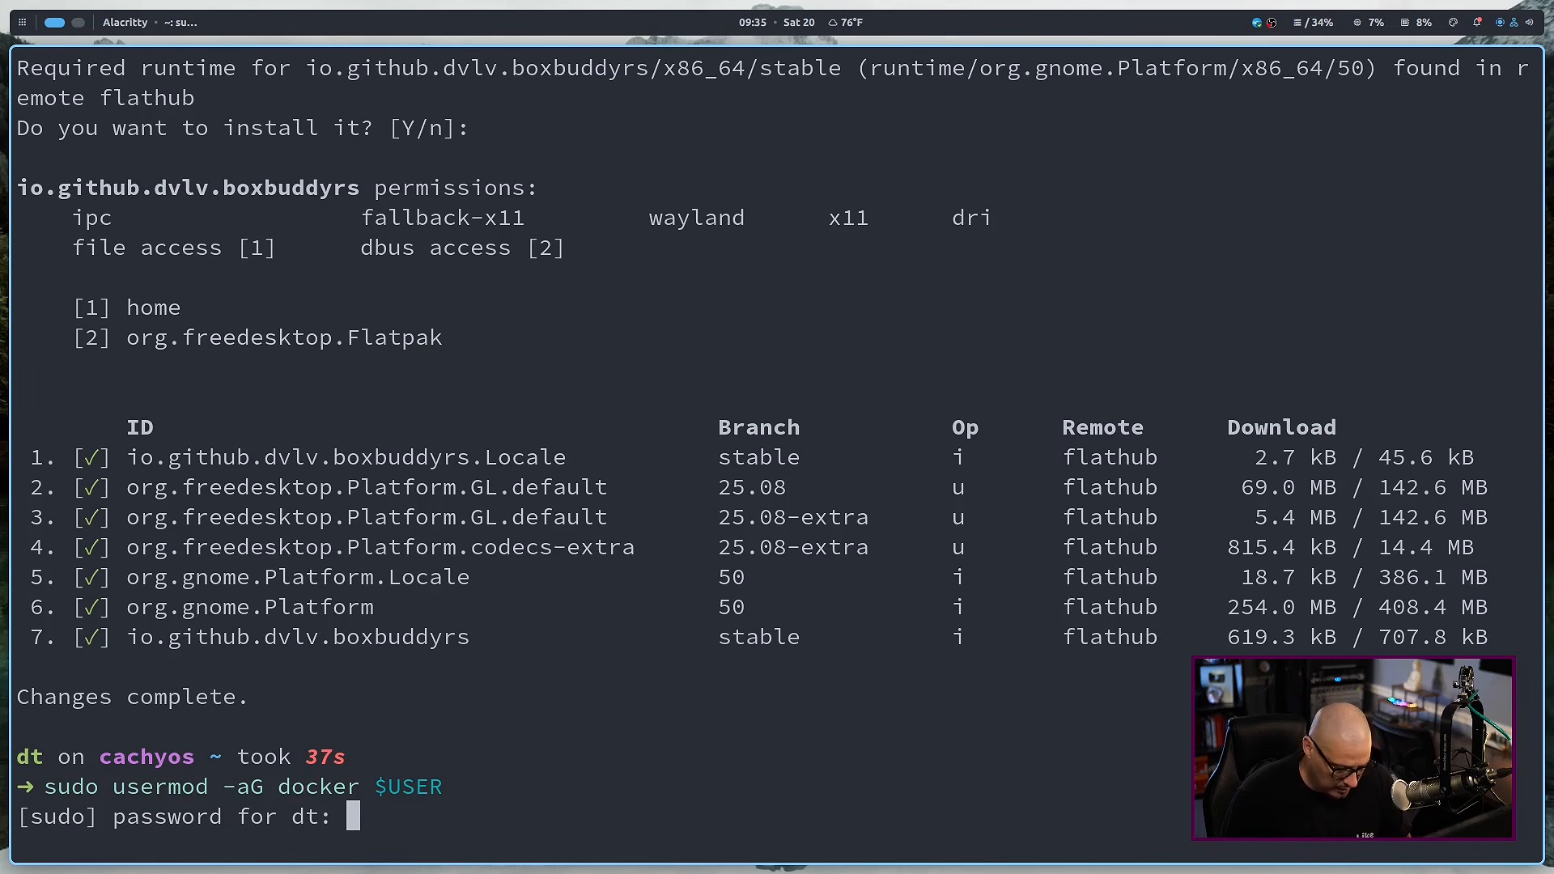
key(Return)
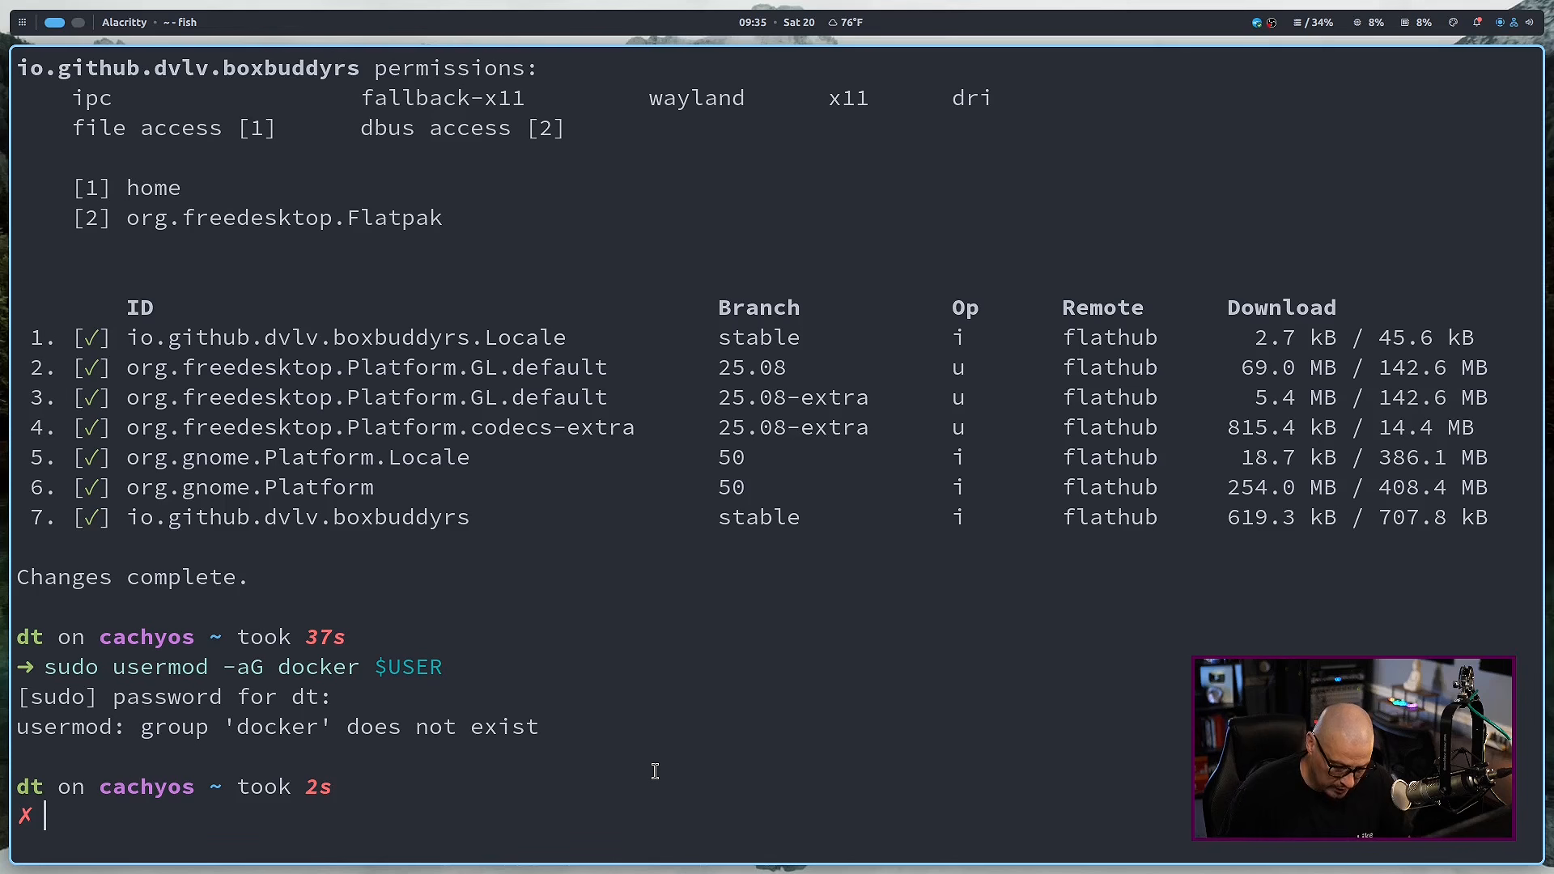
Step: Install Docker and Podman with "sudo pacman -S docker podman", accepting the default netavark provider and proceeding with the installation
text(sudo )
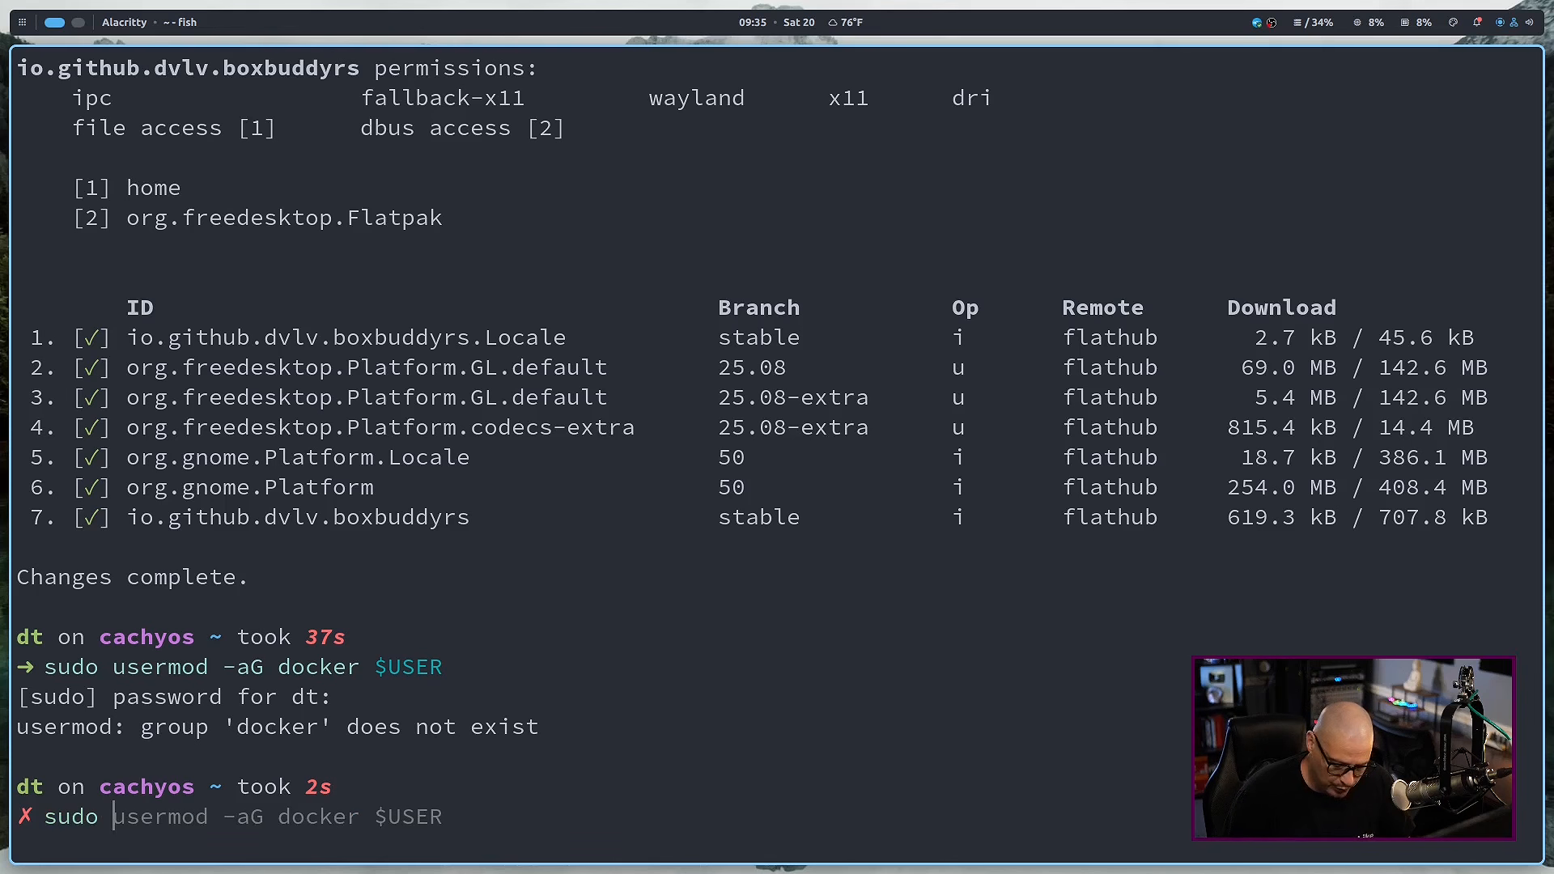
text(pacman -S)
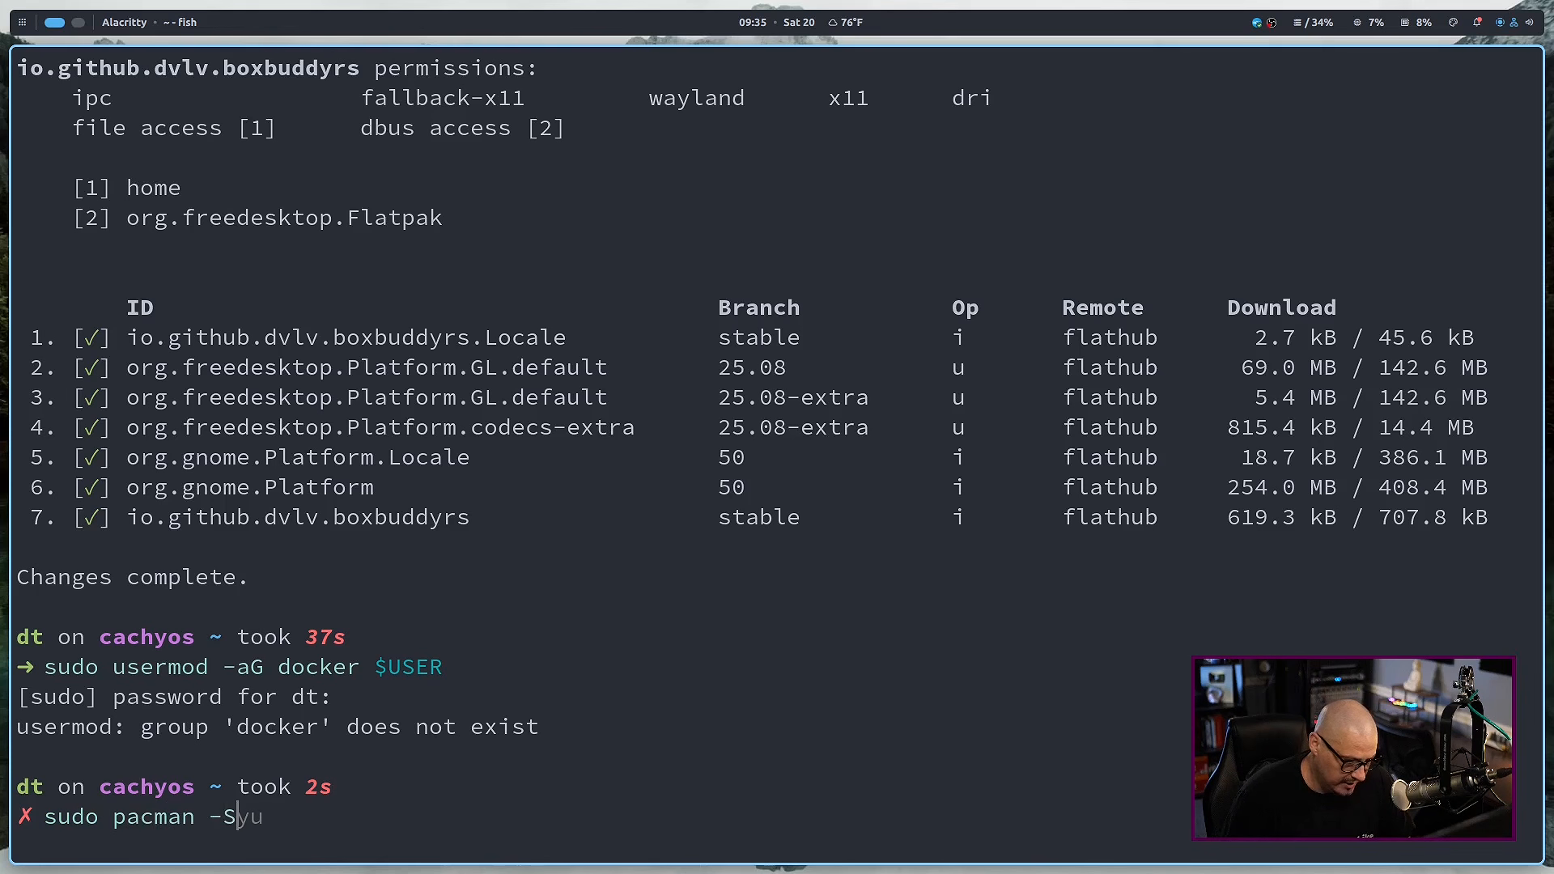
text( docker)
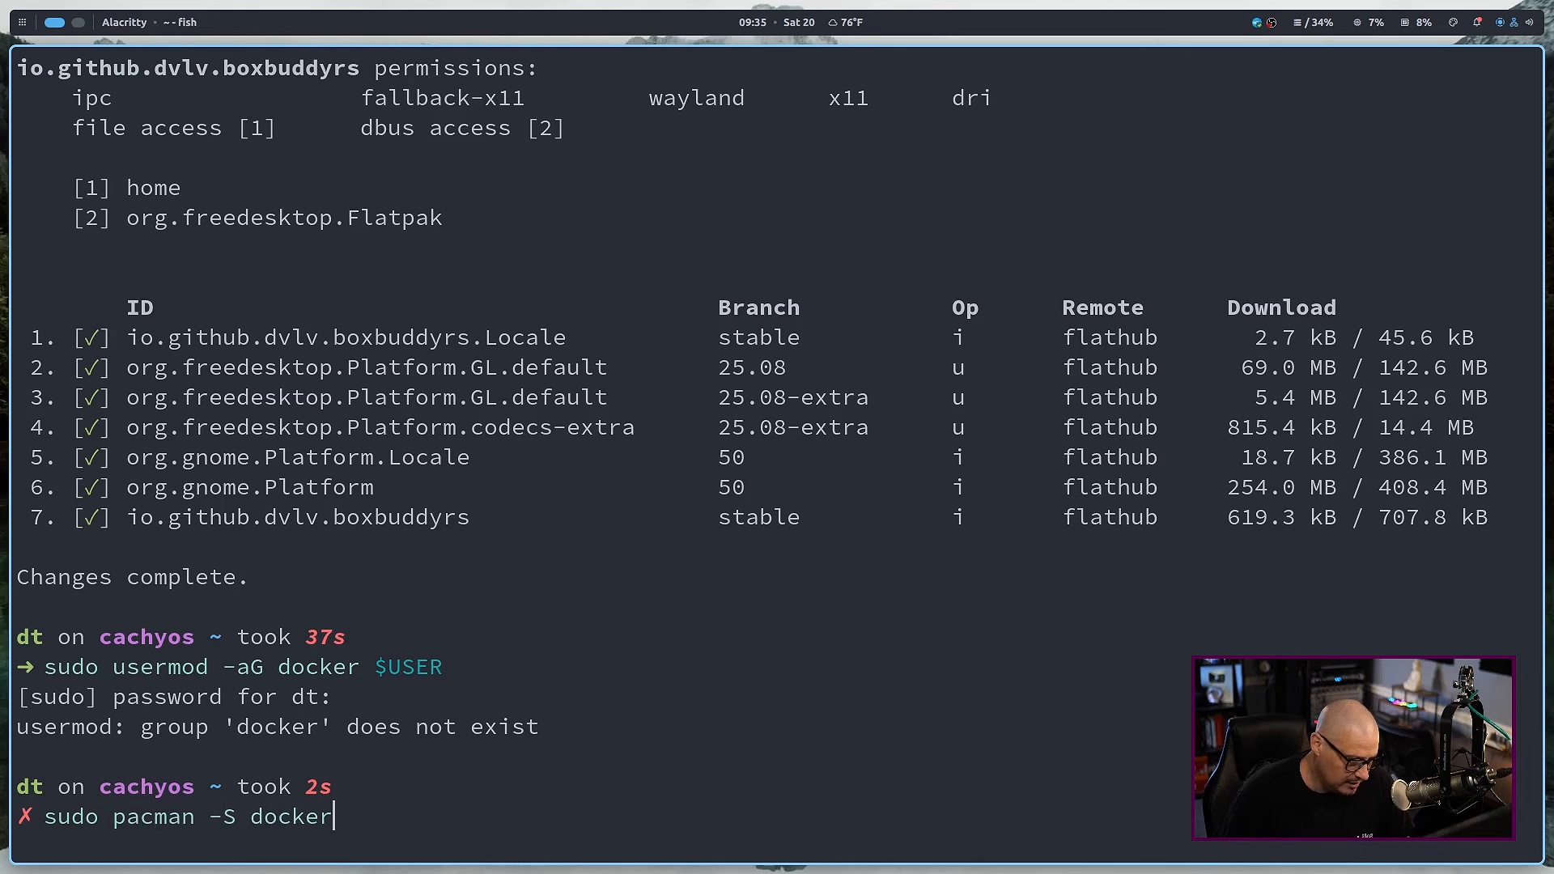
text( podman)
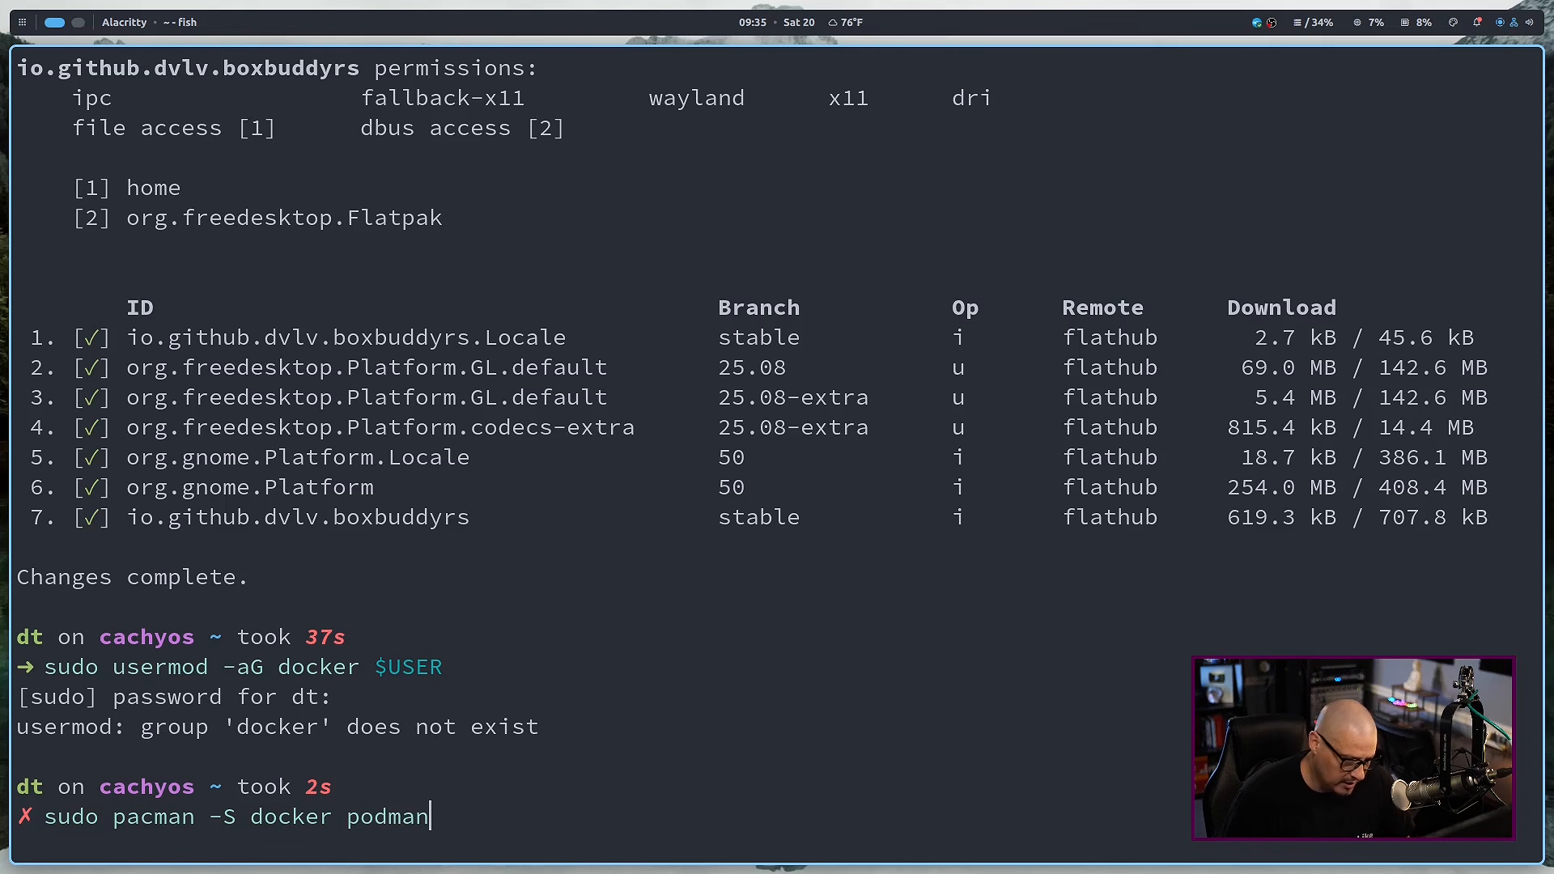
key(Return)
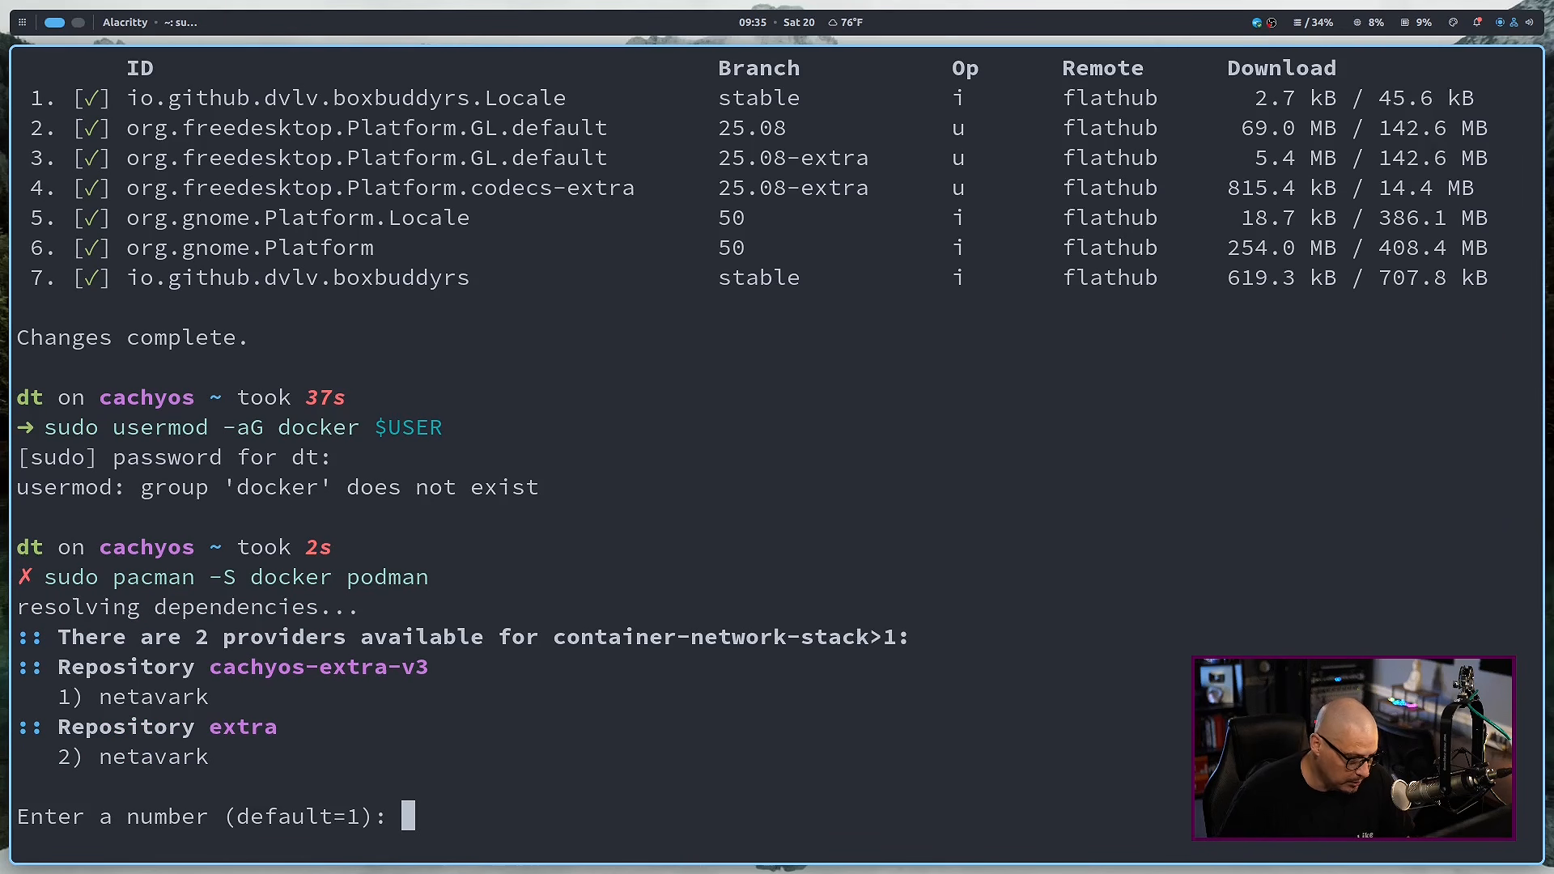
key(Return)
key(Return)
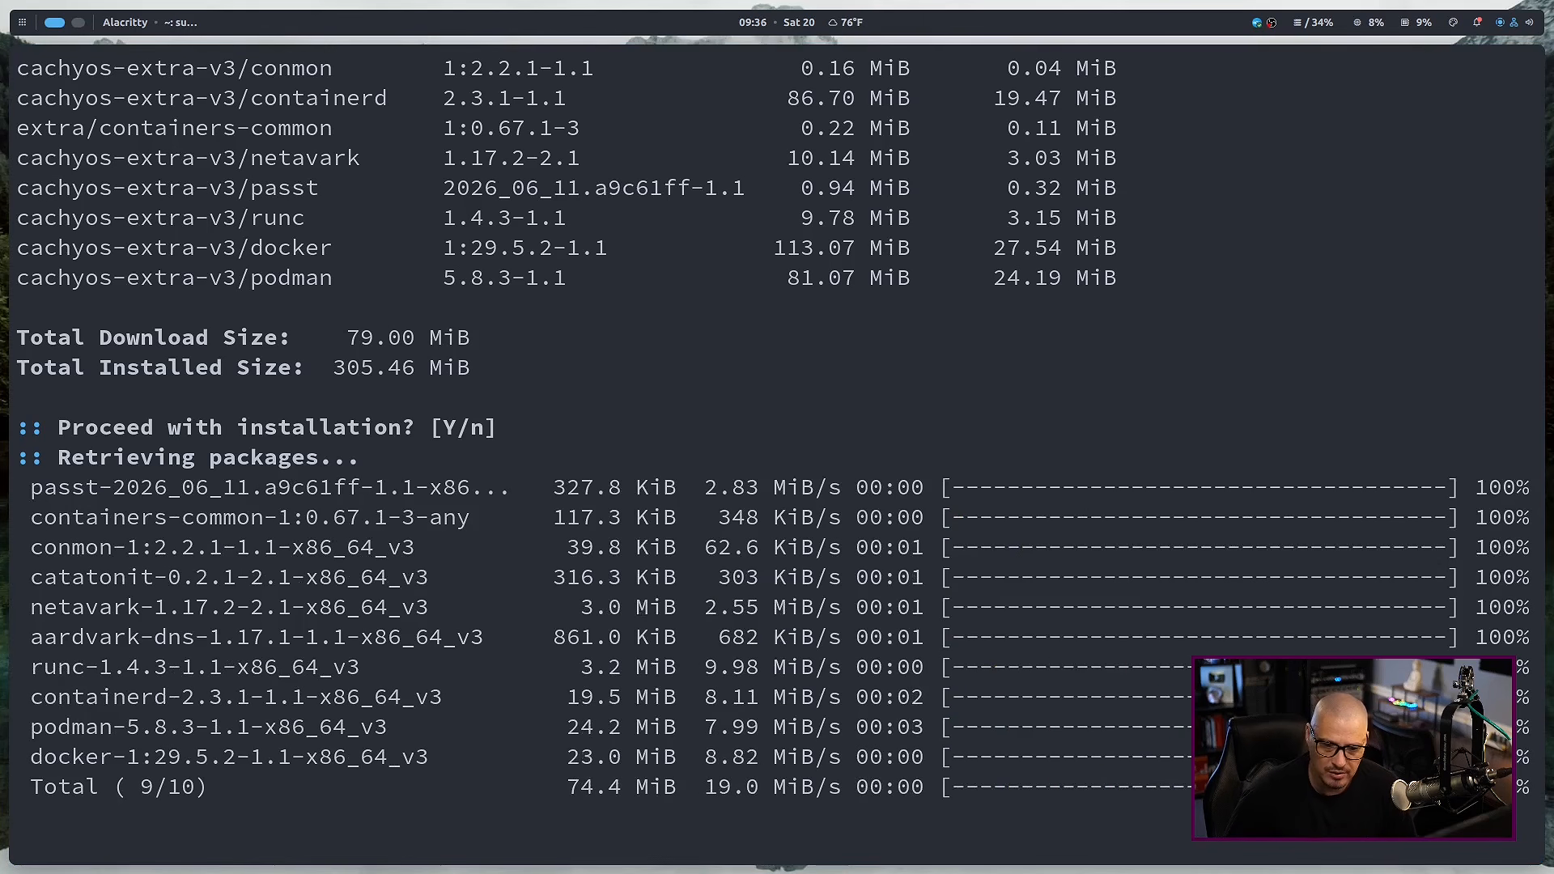
Step: Rerun "sudo usermod -aG docker $USER" from the command history to add the current account to the docker group
key(Up)
key(Up)
key(Up)
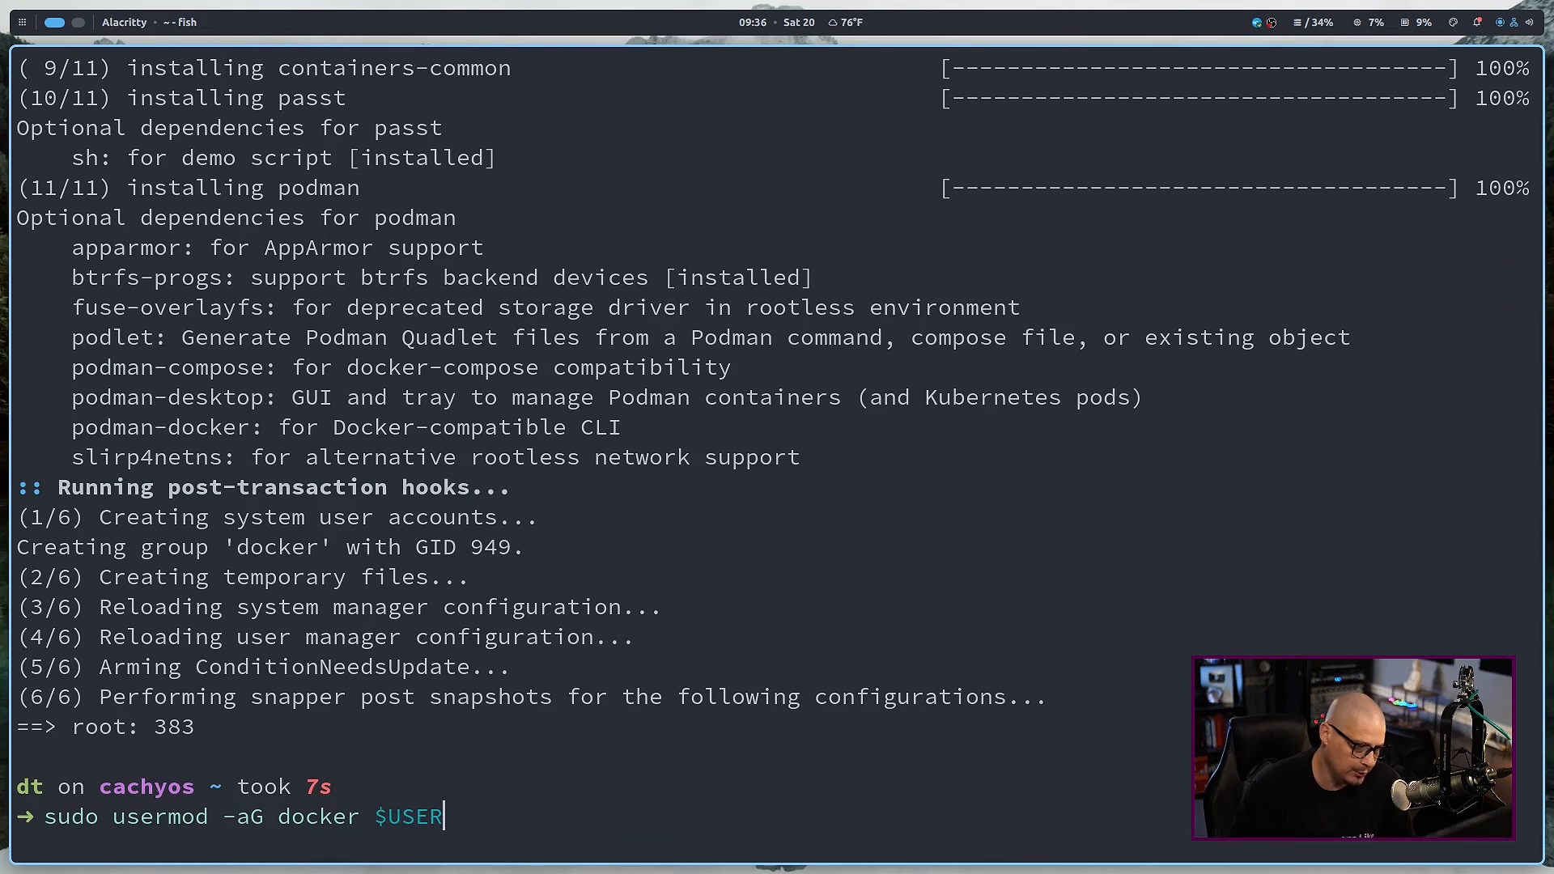
key(Return)
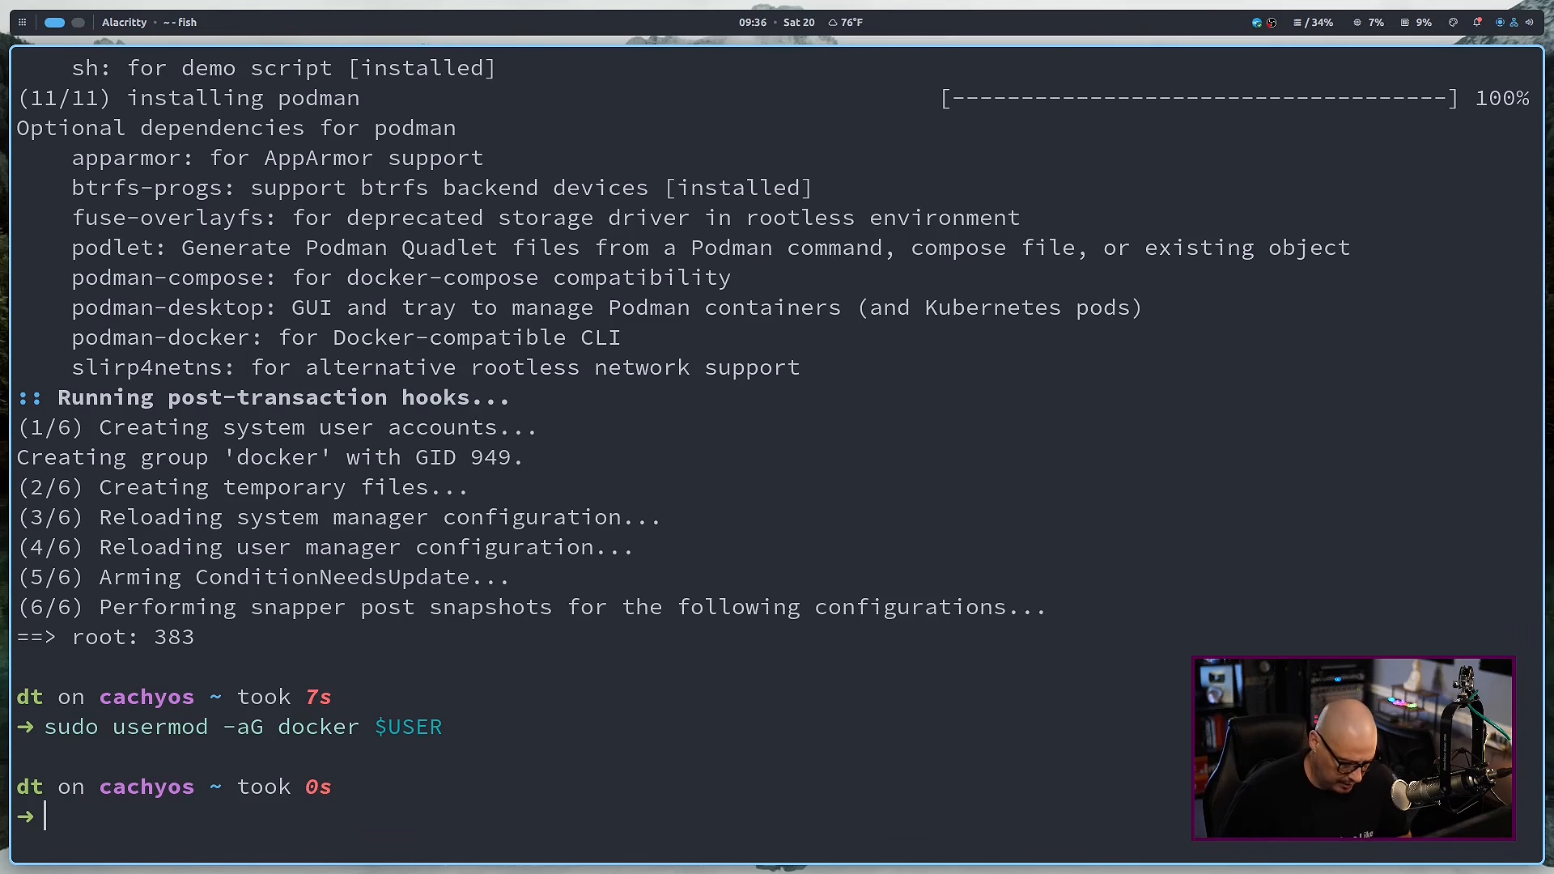
Step: Switch to the second workspace and launch BoxBuddy from the application launcher
key(super+2)
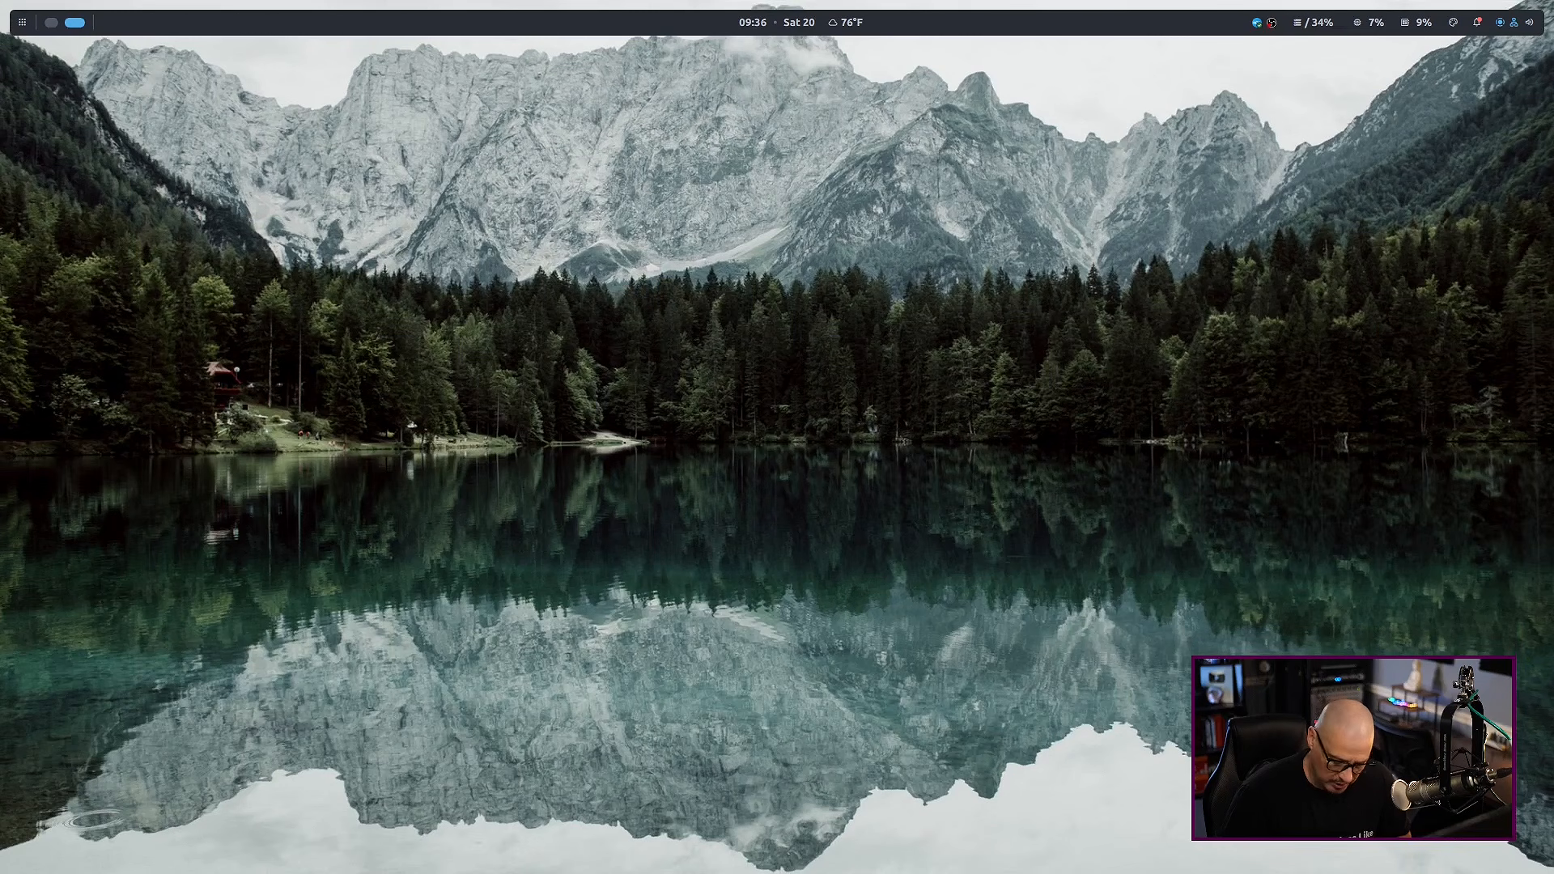
key(super+shift+Return)
text(boxby)
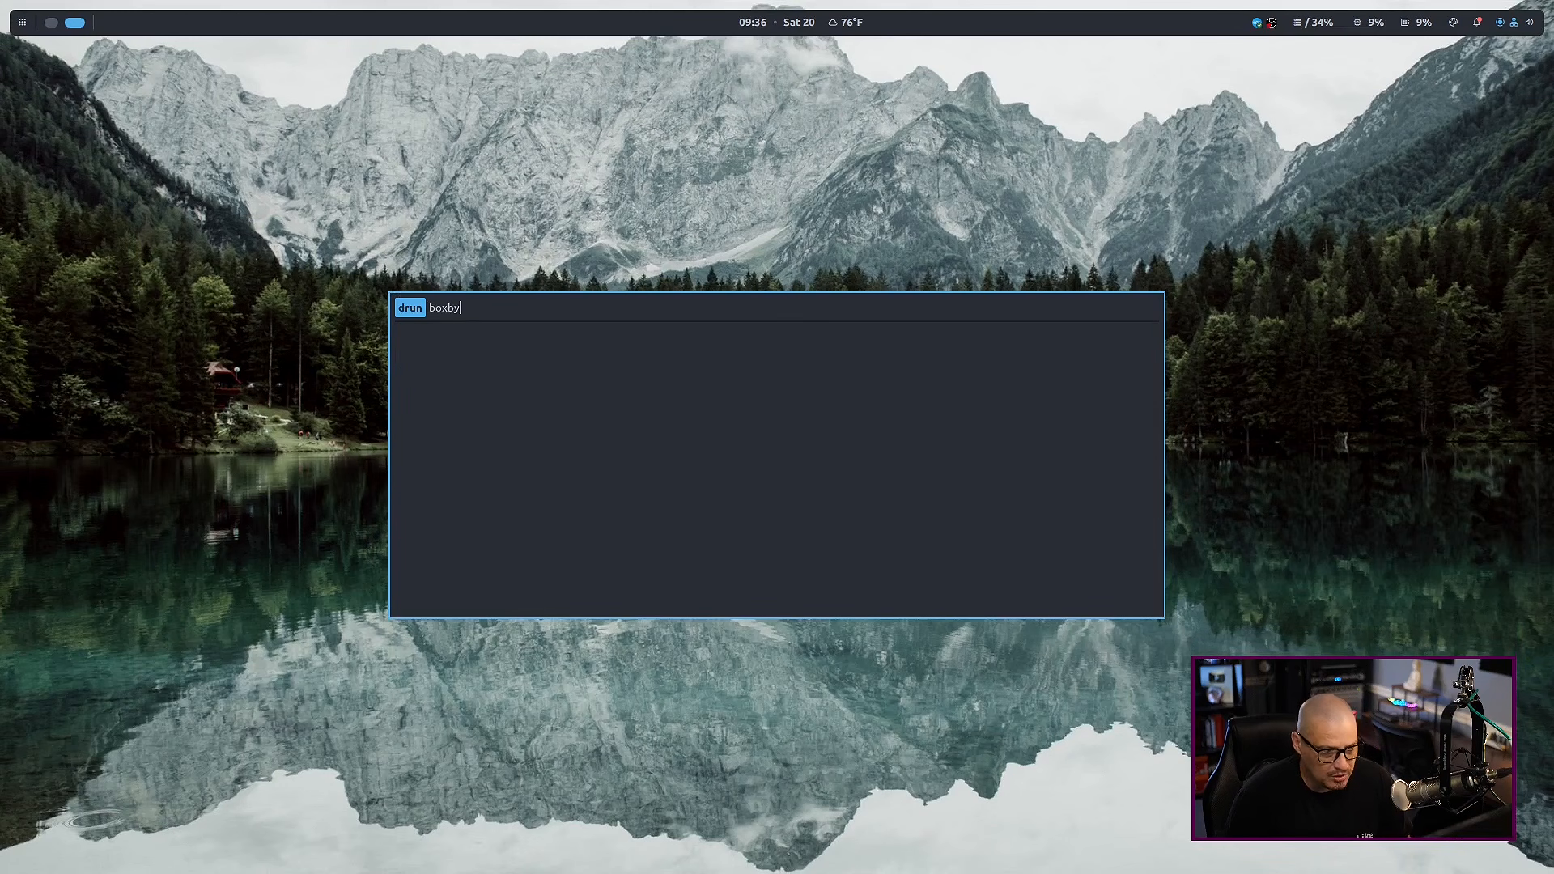
key(BackSpace)
key(Return)
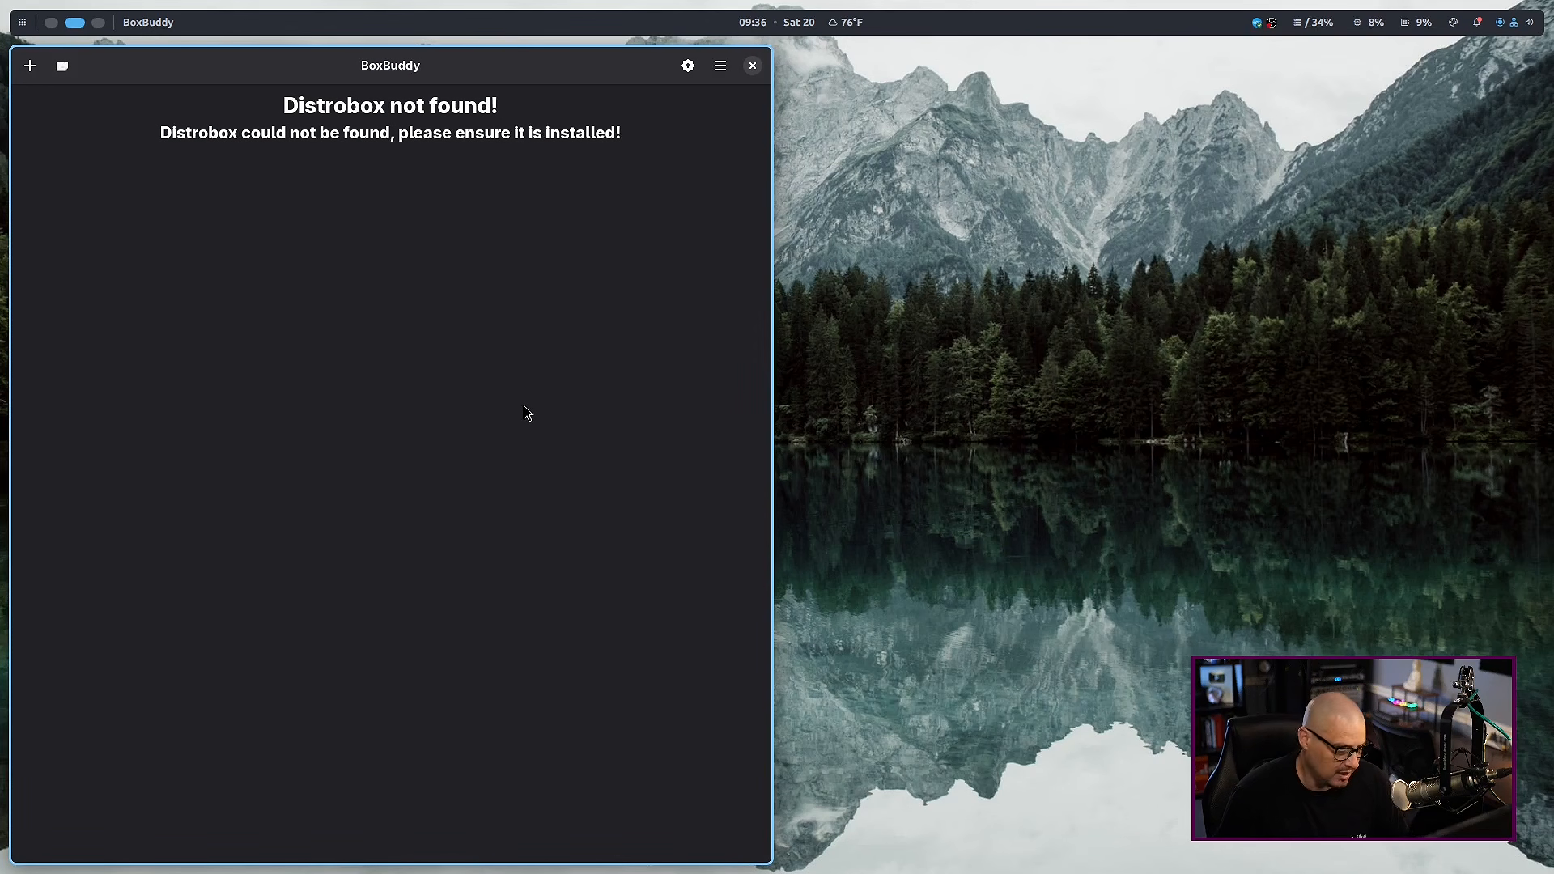
Step: Return to the terminal on the first workspace and install Distrobox with "sudo pacman -S distrobox", accepting the installation
key(super+1)
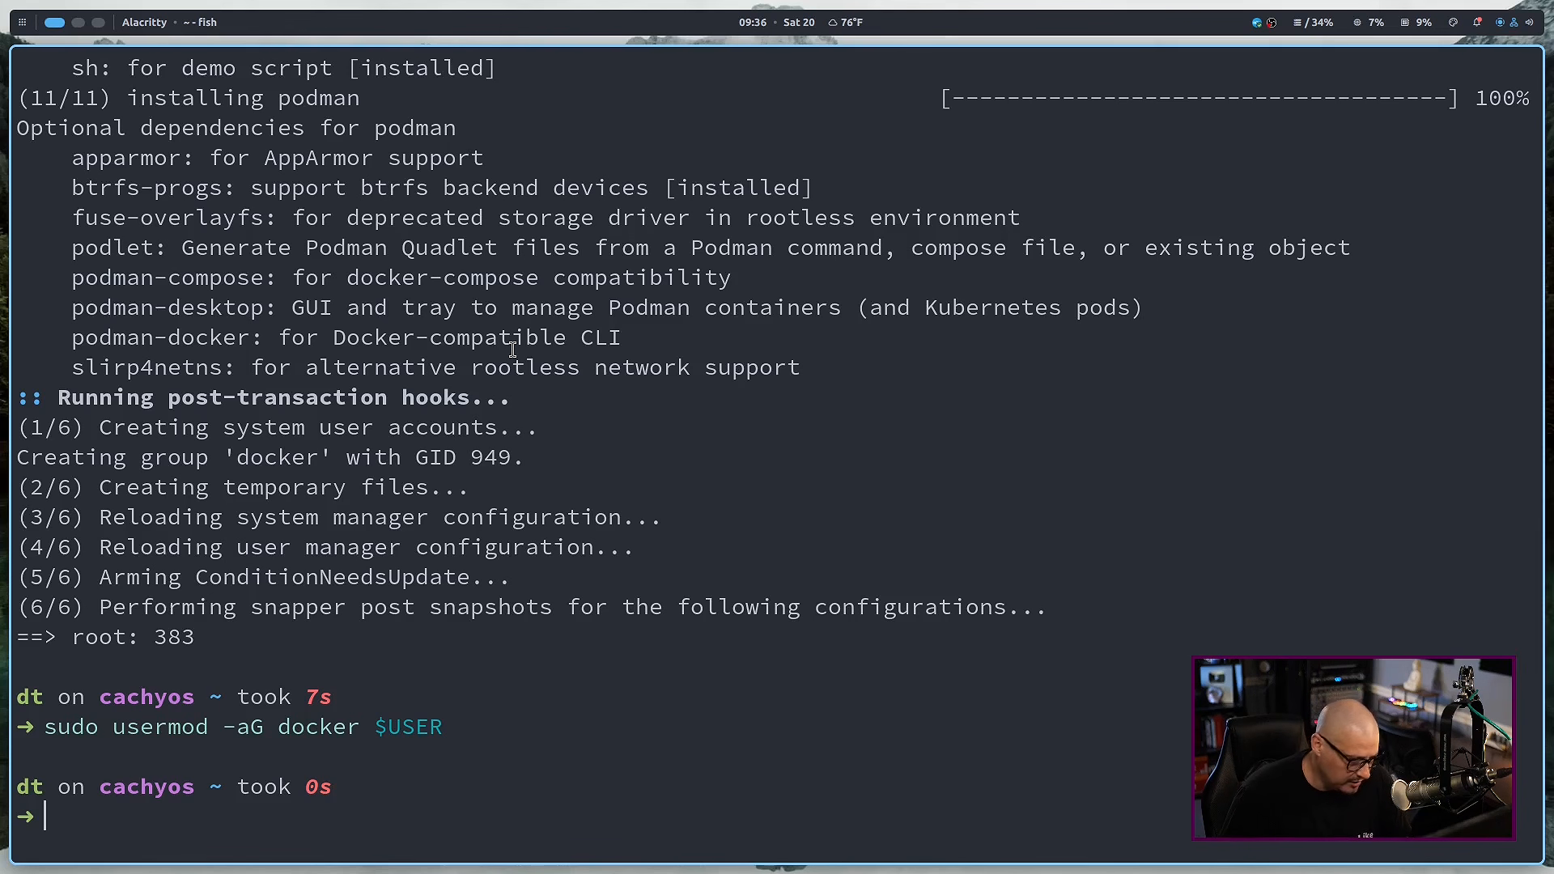
key(Up)
key(BackSpace)
key(BackSpace)
key(BackSpace)
key(BackSpace)
key(BackSpace)
key(BackSpace)
key(BackSpace)
key(BackSpace)
key(BackSpace)
key(BackSpace)
key(BackSpace)
key(BackSpace)
key(BackSpace)
key(BackSpace)
key(BackSpace)
key(BackSpace)
key(BackSpace)
key(BackSpace)
key(BackSpace)
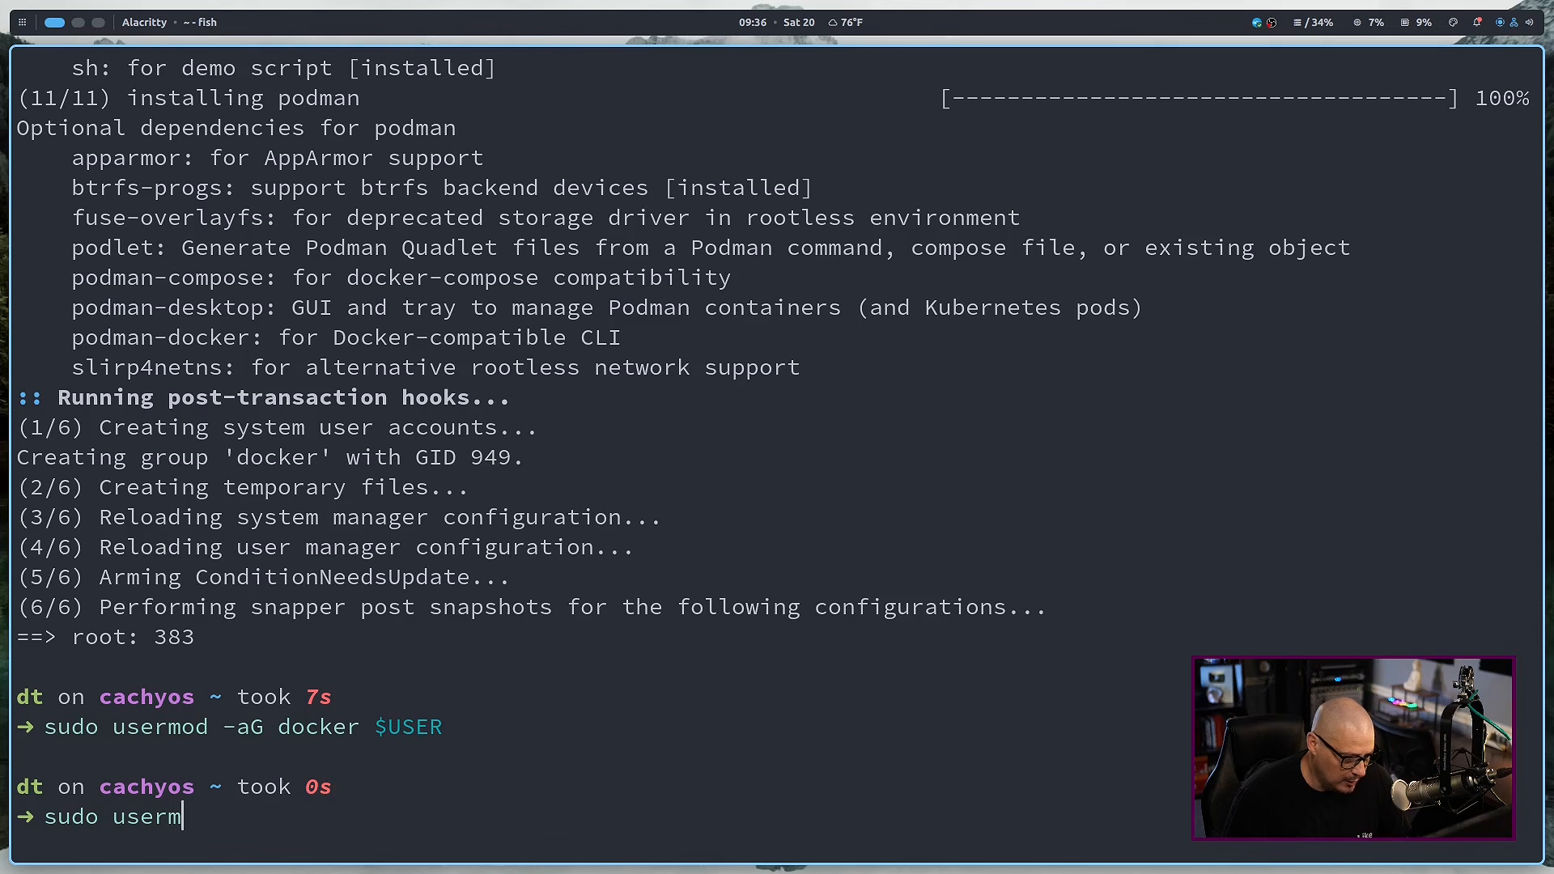
key(BackSpace)
key(BackSpace)
key(BackSpace)
key(BackSpace)
key(BackSpace)
text(pacman -)
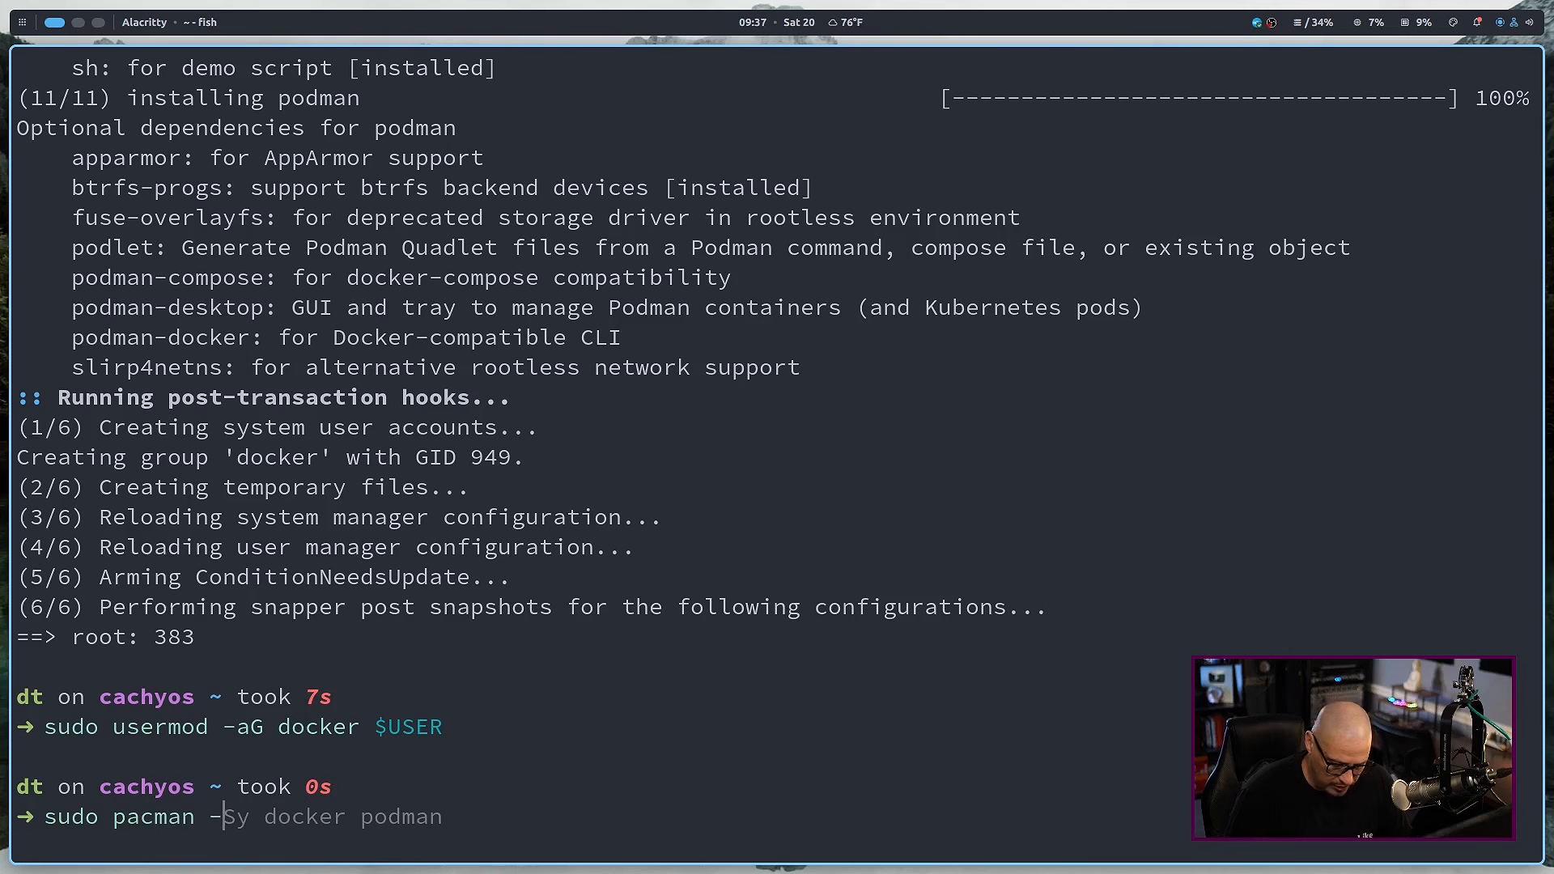
text(S distrot)
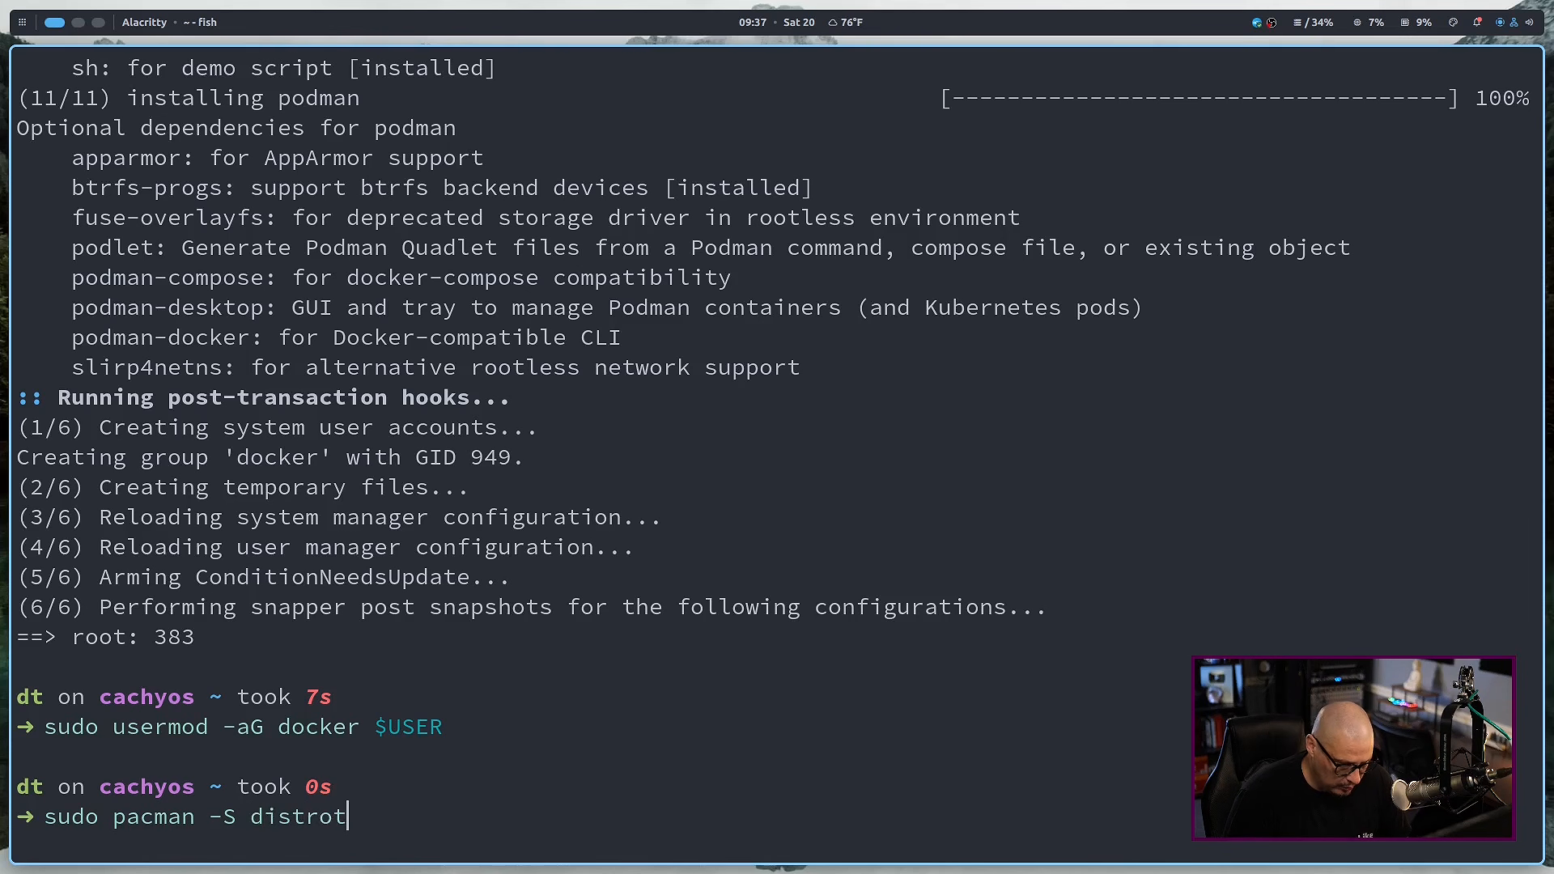
key(BackSpace)
text(box)
key(Return)
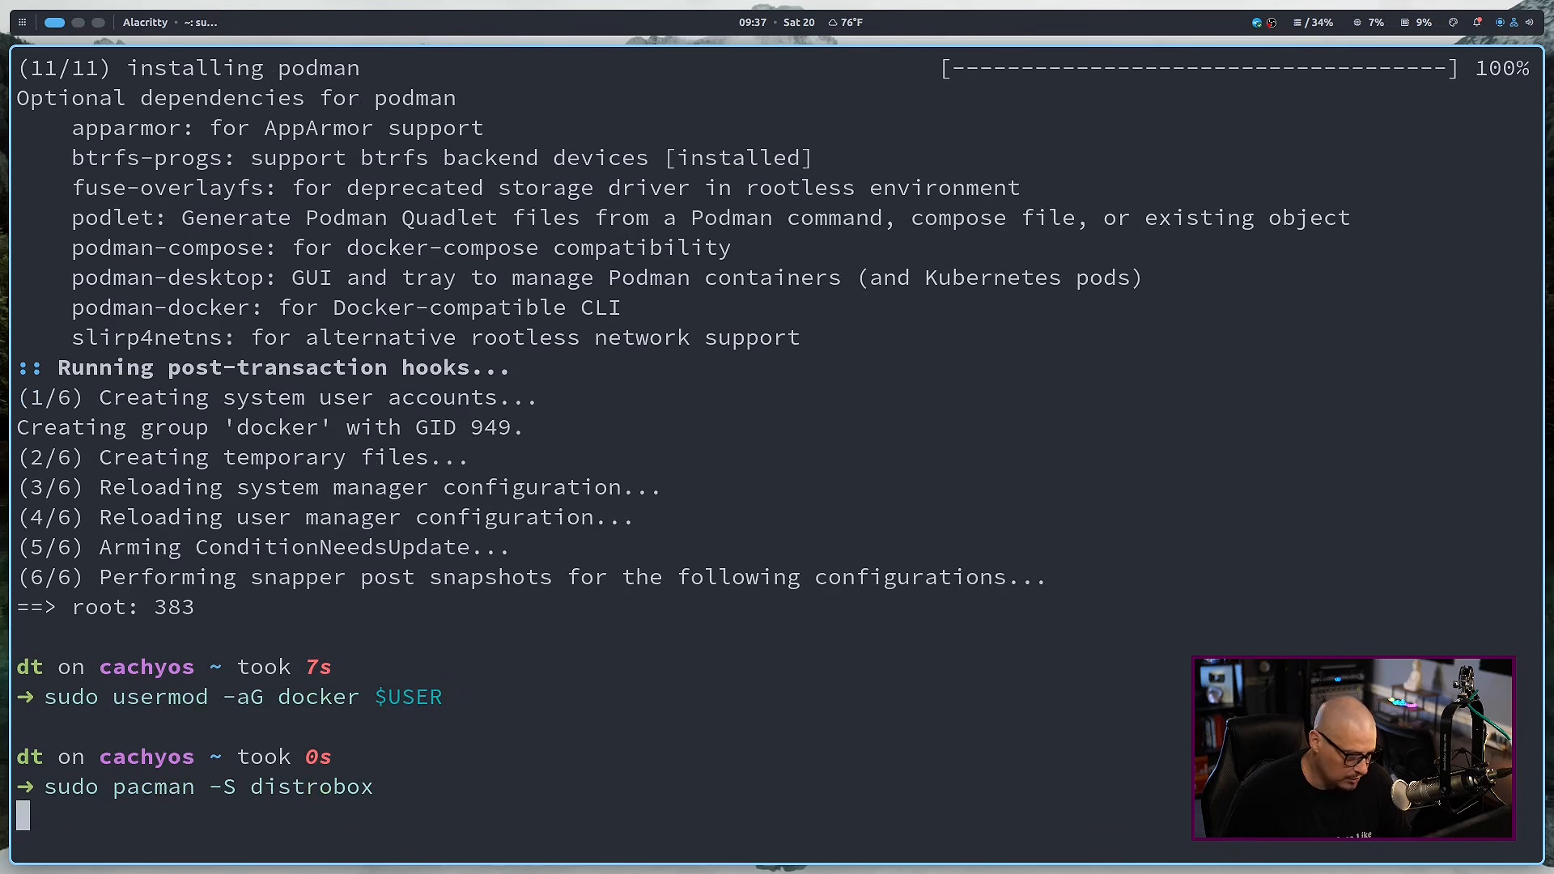
key(Return)
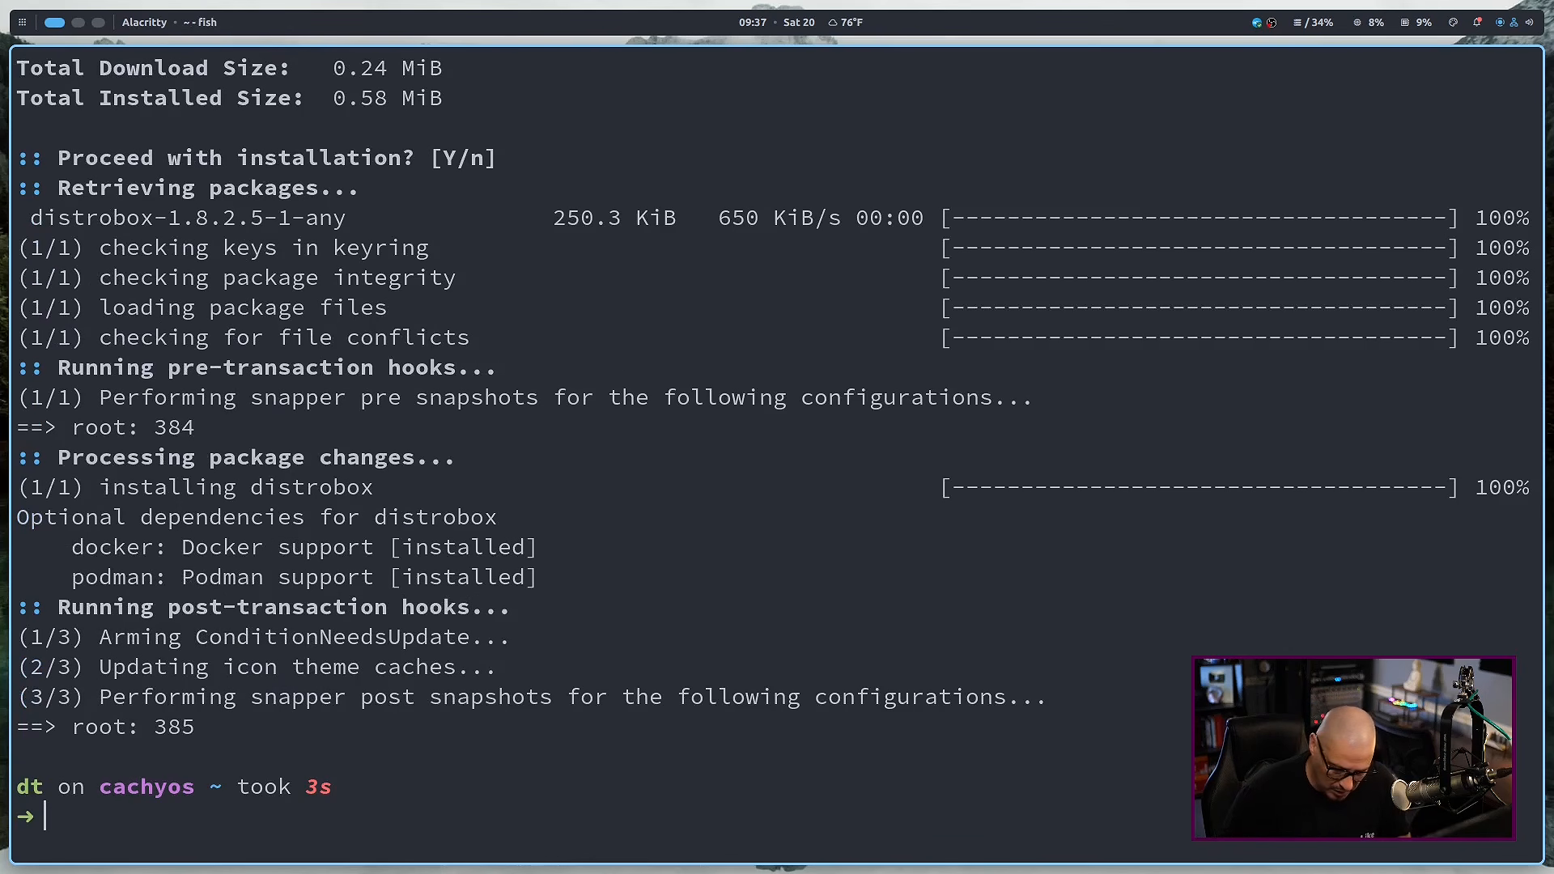
Step: Return to the second workspace, close BoxBuddy and relaunch it from the application launcher
key(super+2)
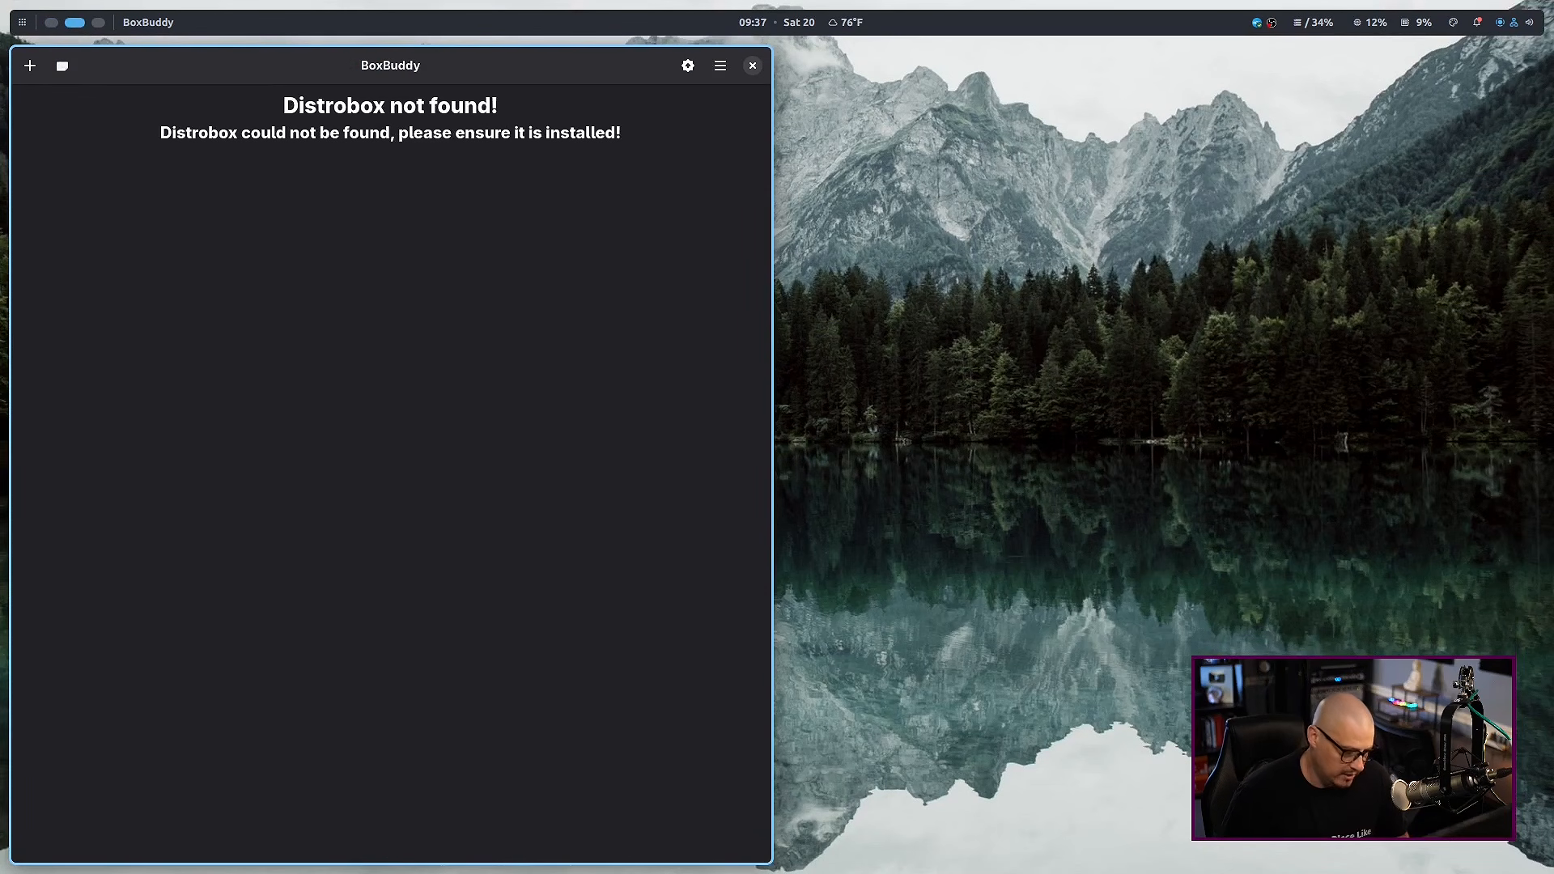
key(super+q)
key(super+d)
text(bo)
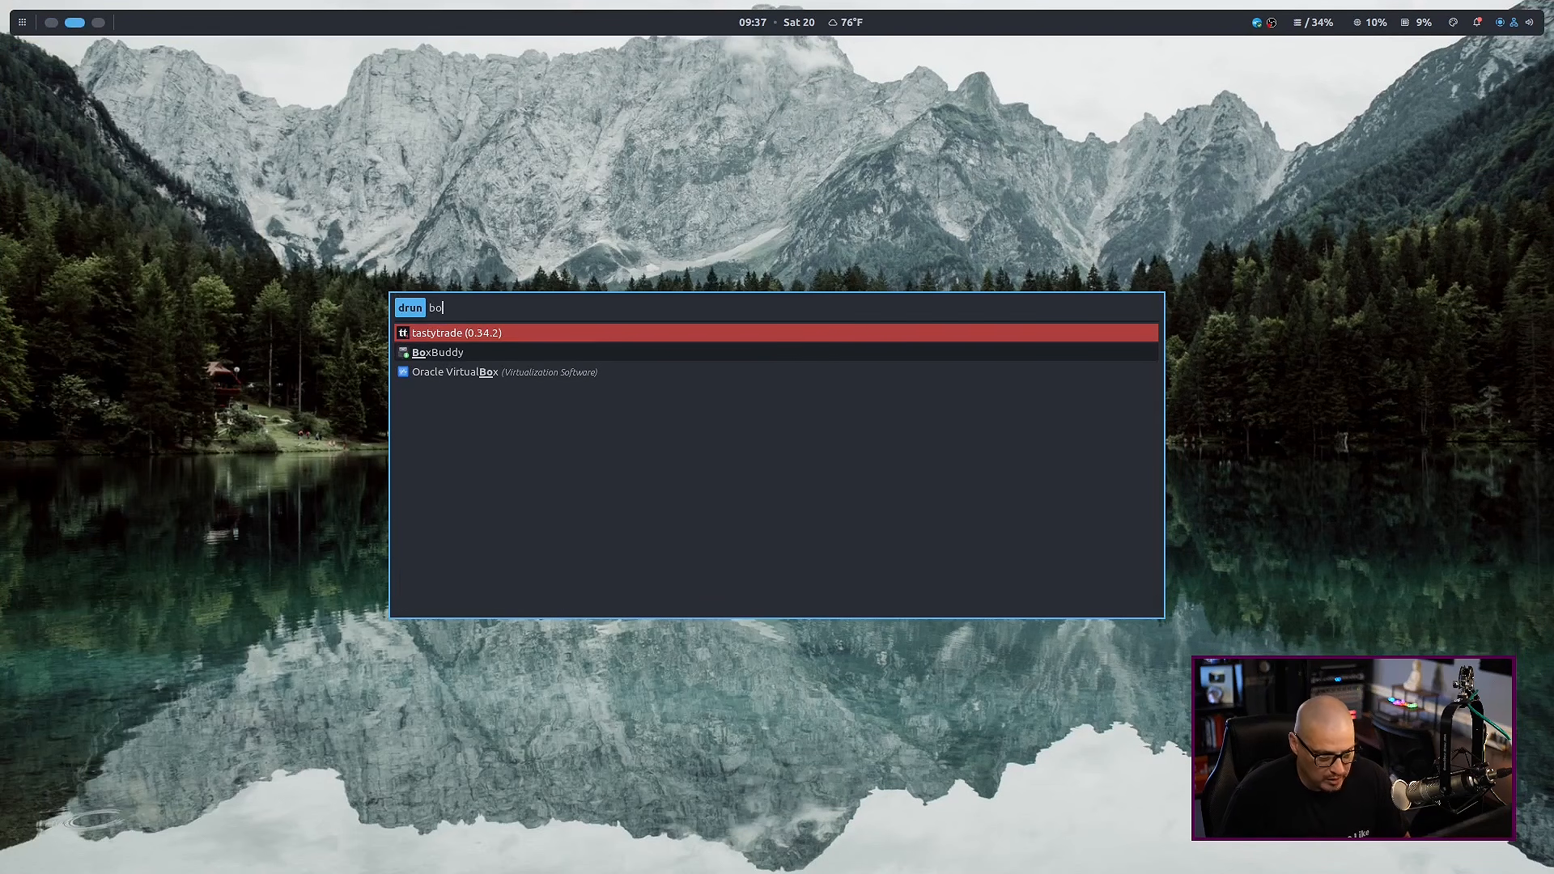
key(Down)
key(Return)
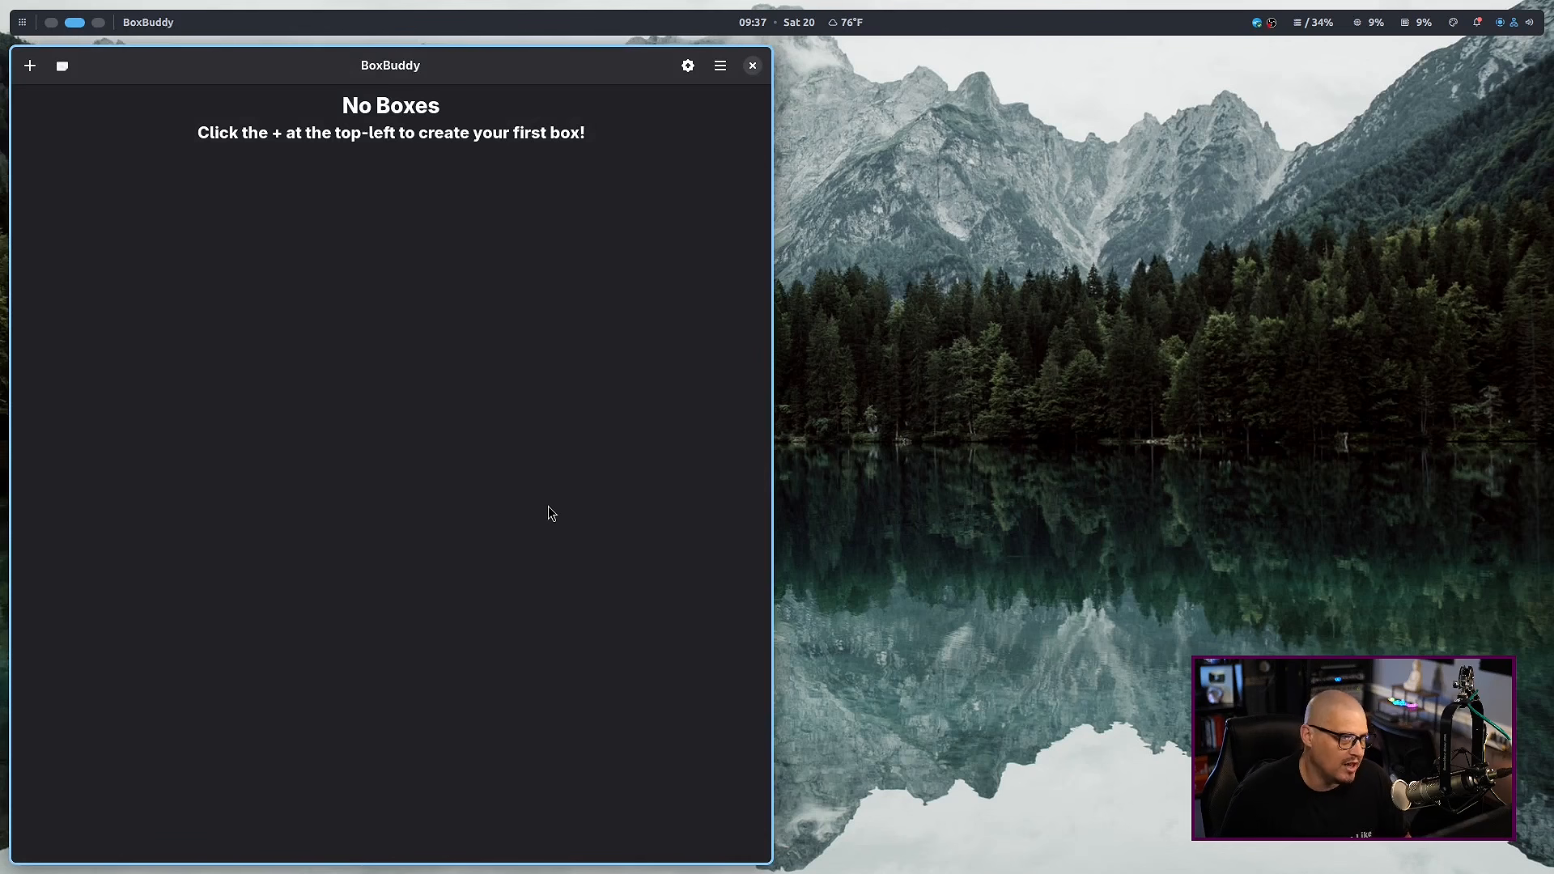
Step: Start creating a new Distrobox and choose the image "fedora - quay.io/fedora/fedora:43"
click(34, 70)
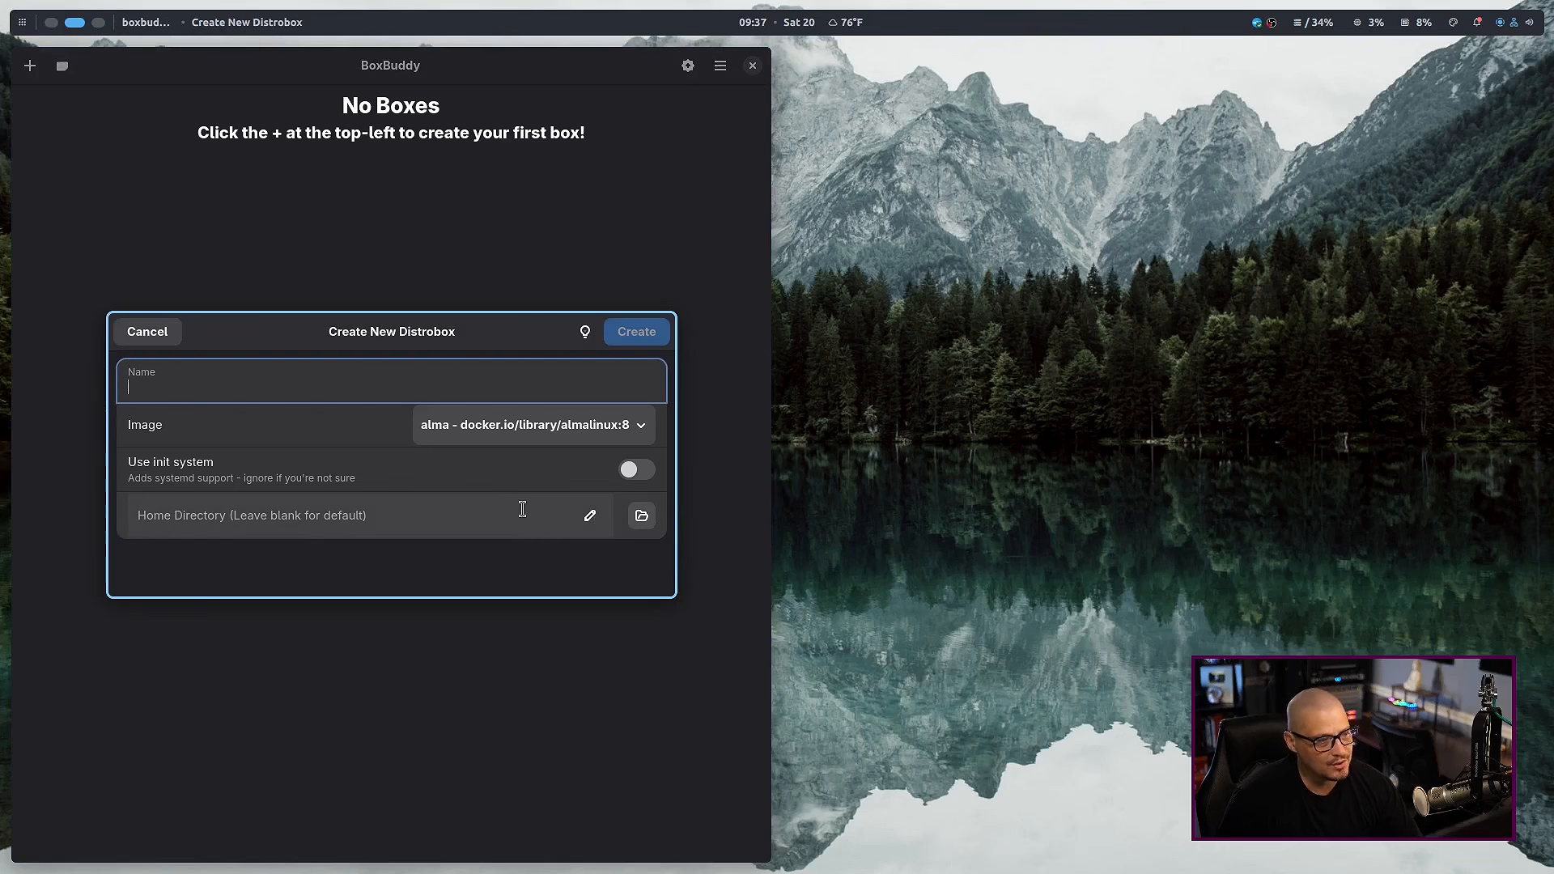
click(444, 435)
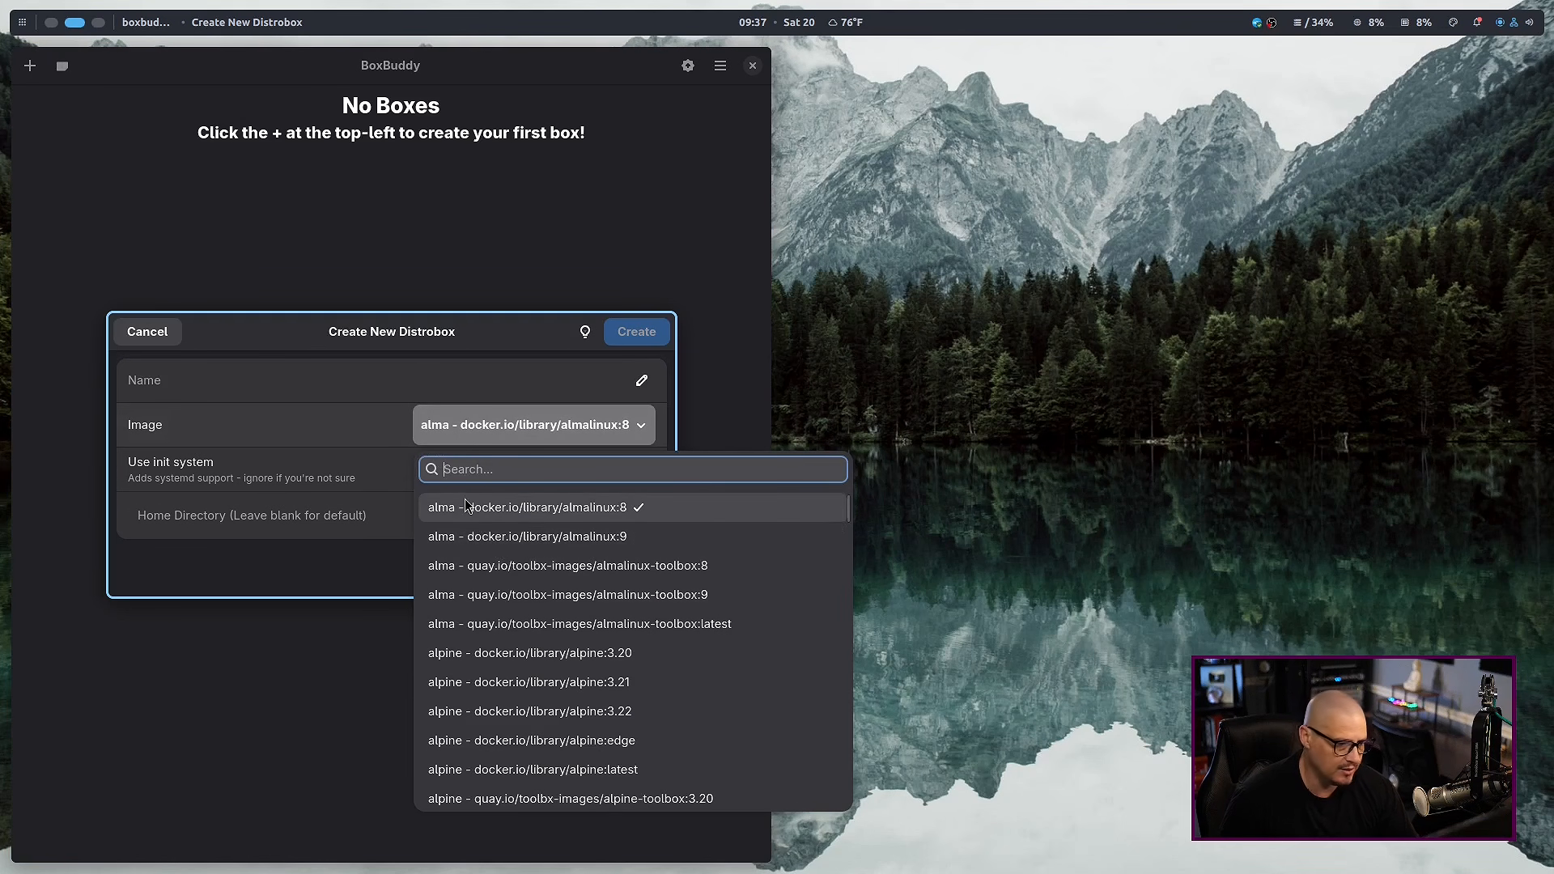
scroll(489, 716, down, 5)
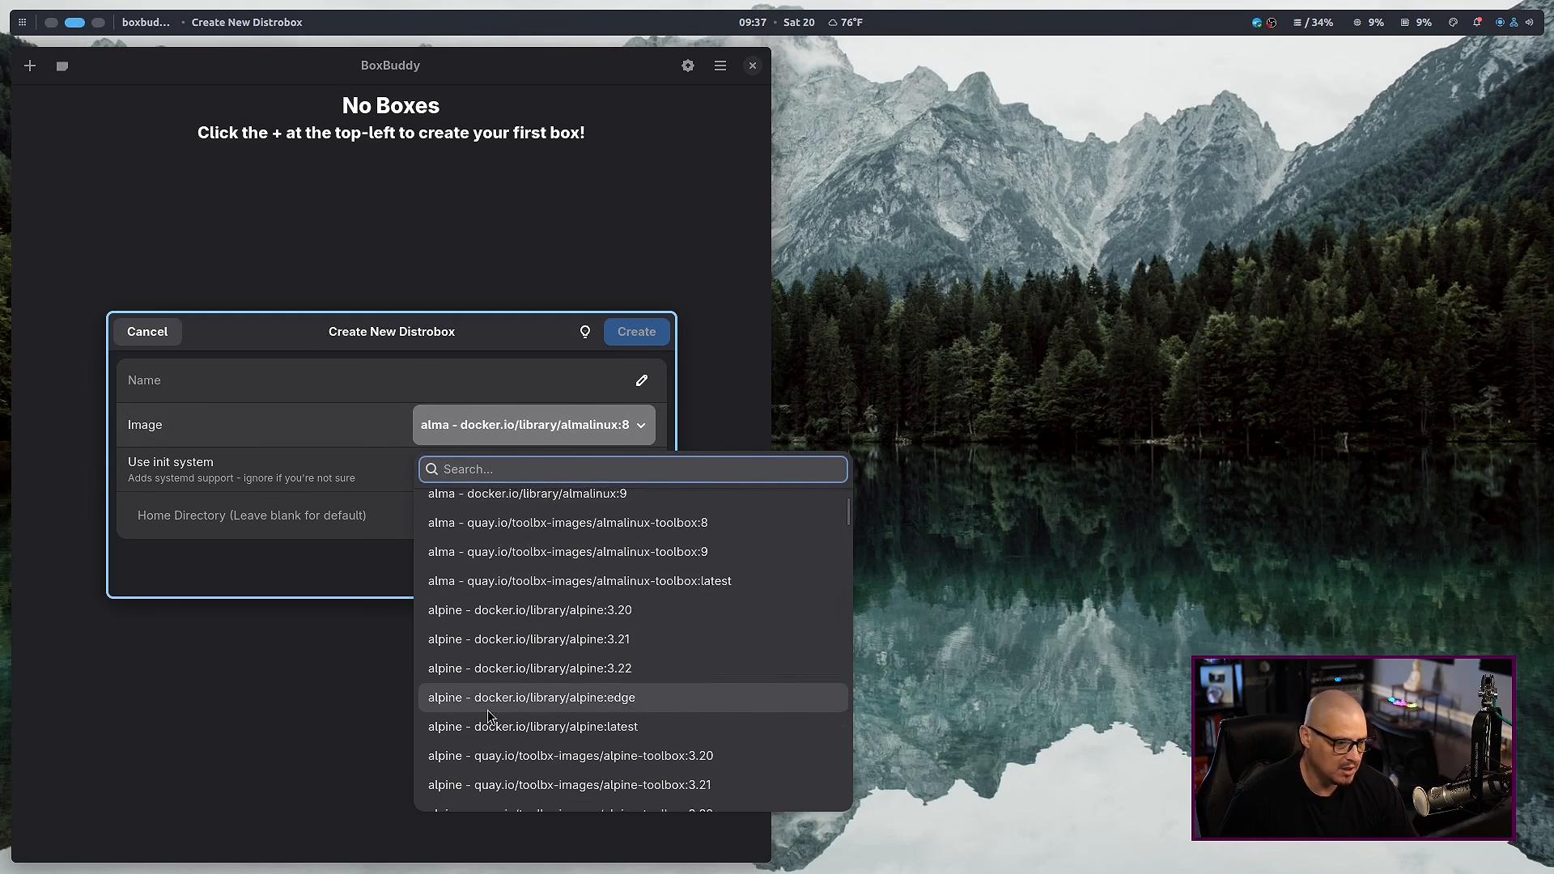
scroll(489, 716, down, 9)
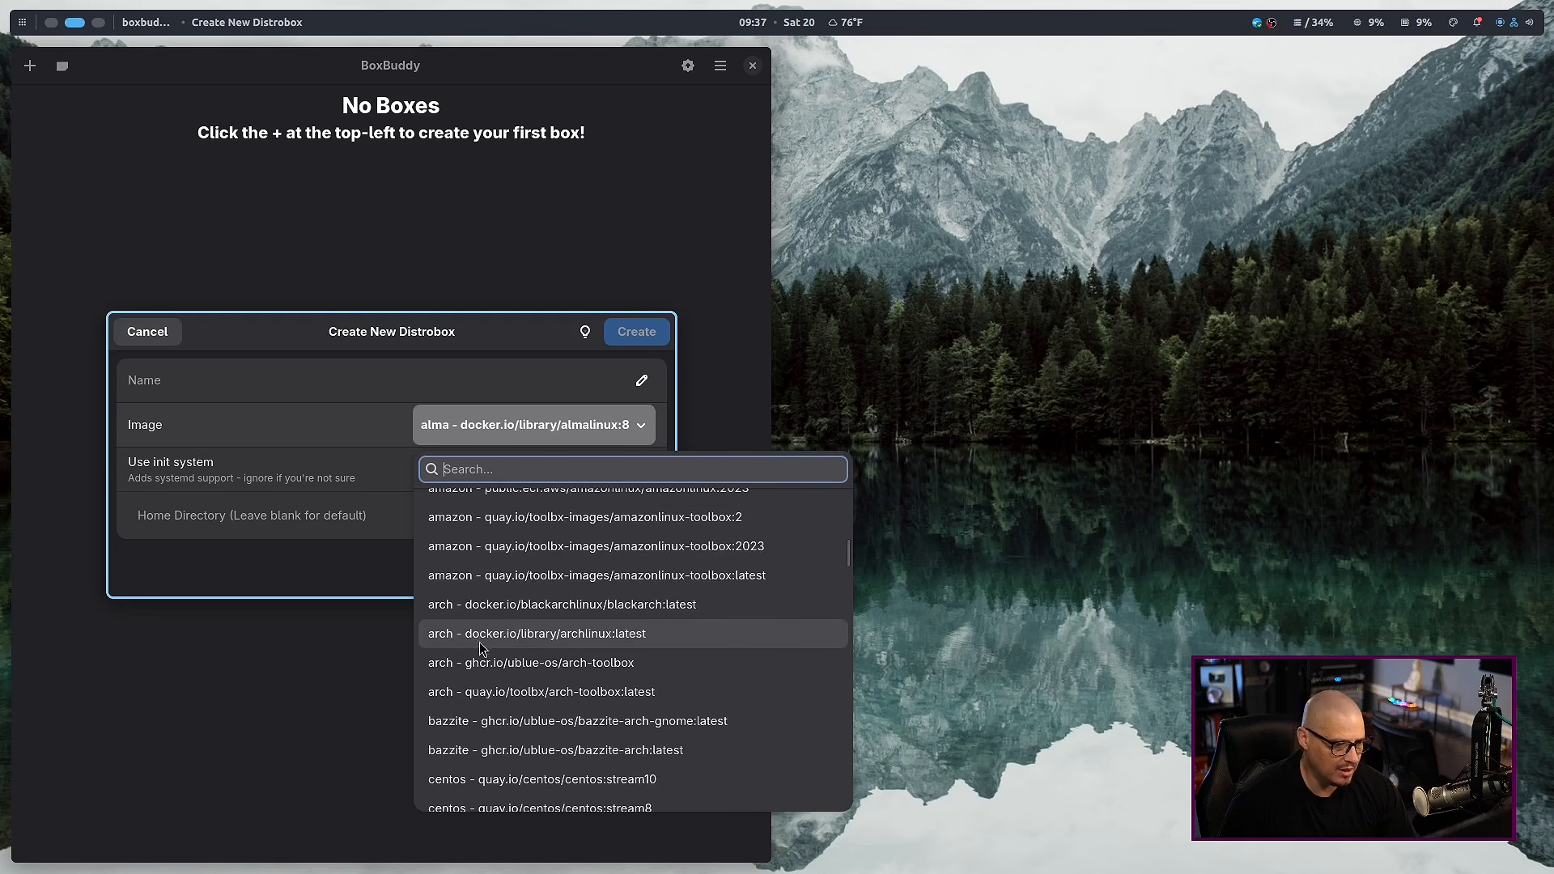
scroll(503, 677, down, 12)
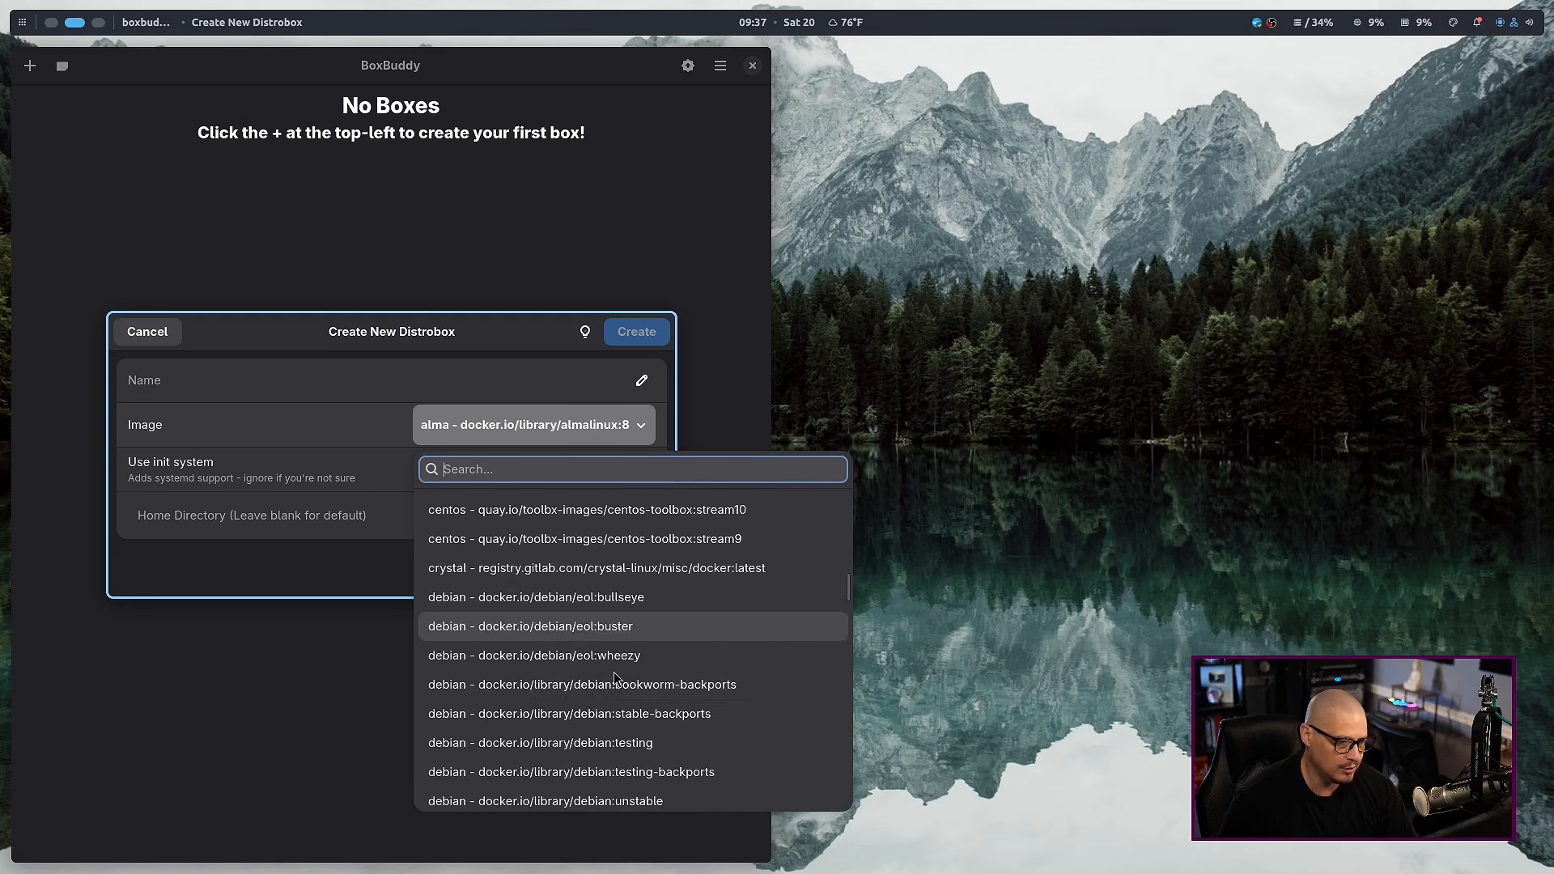
scroll(589, 694, down, 15)
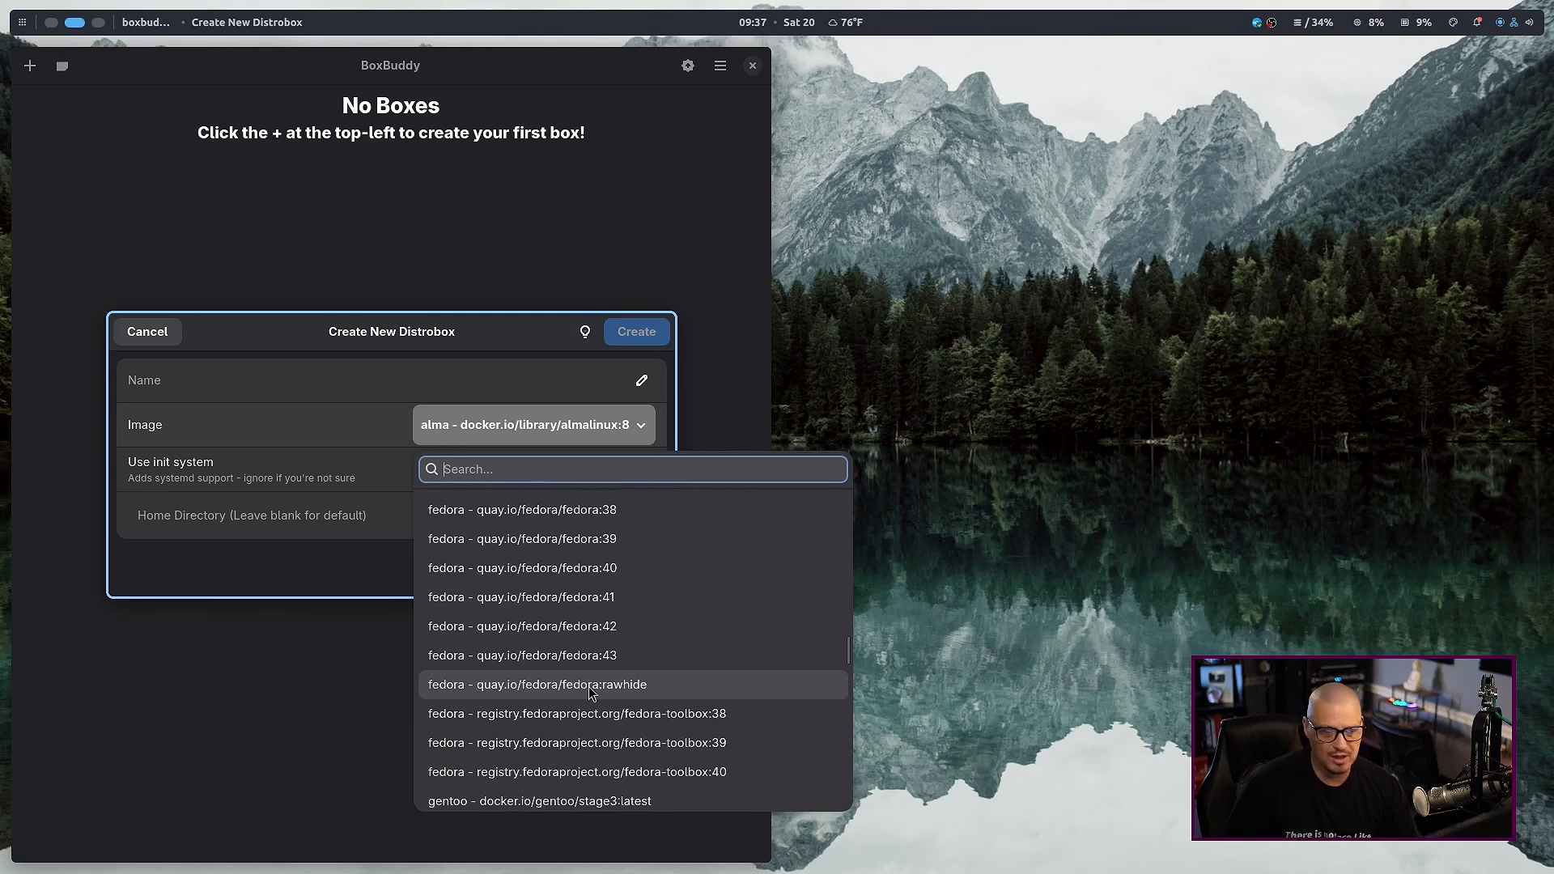
scroll(564, 691, down, 2)
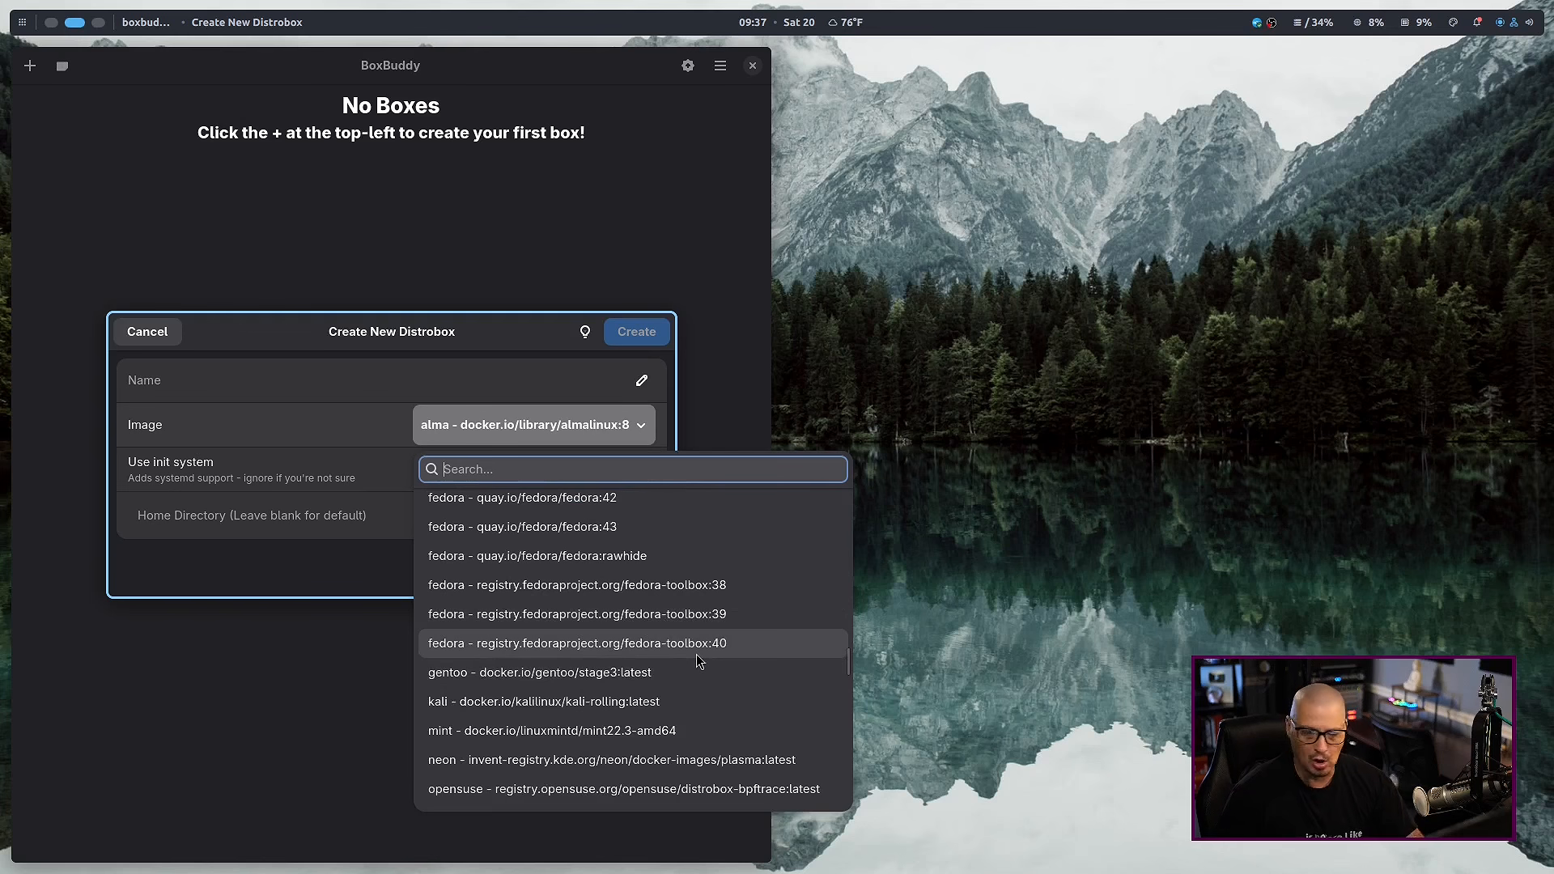
scroll(679, 694, up, 5)
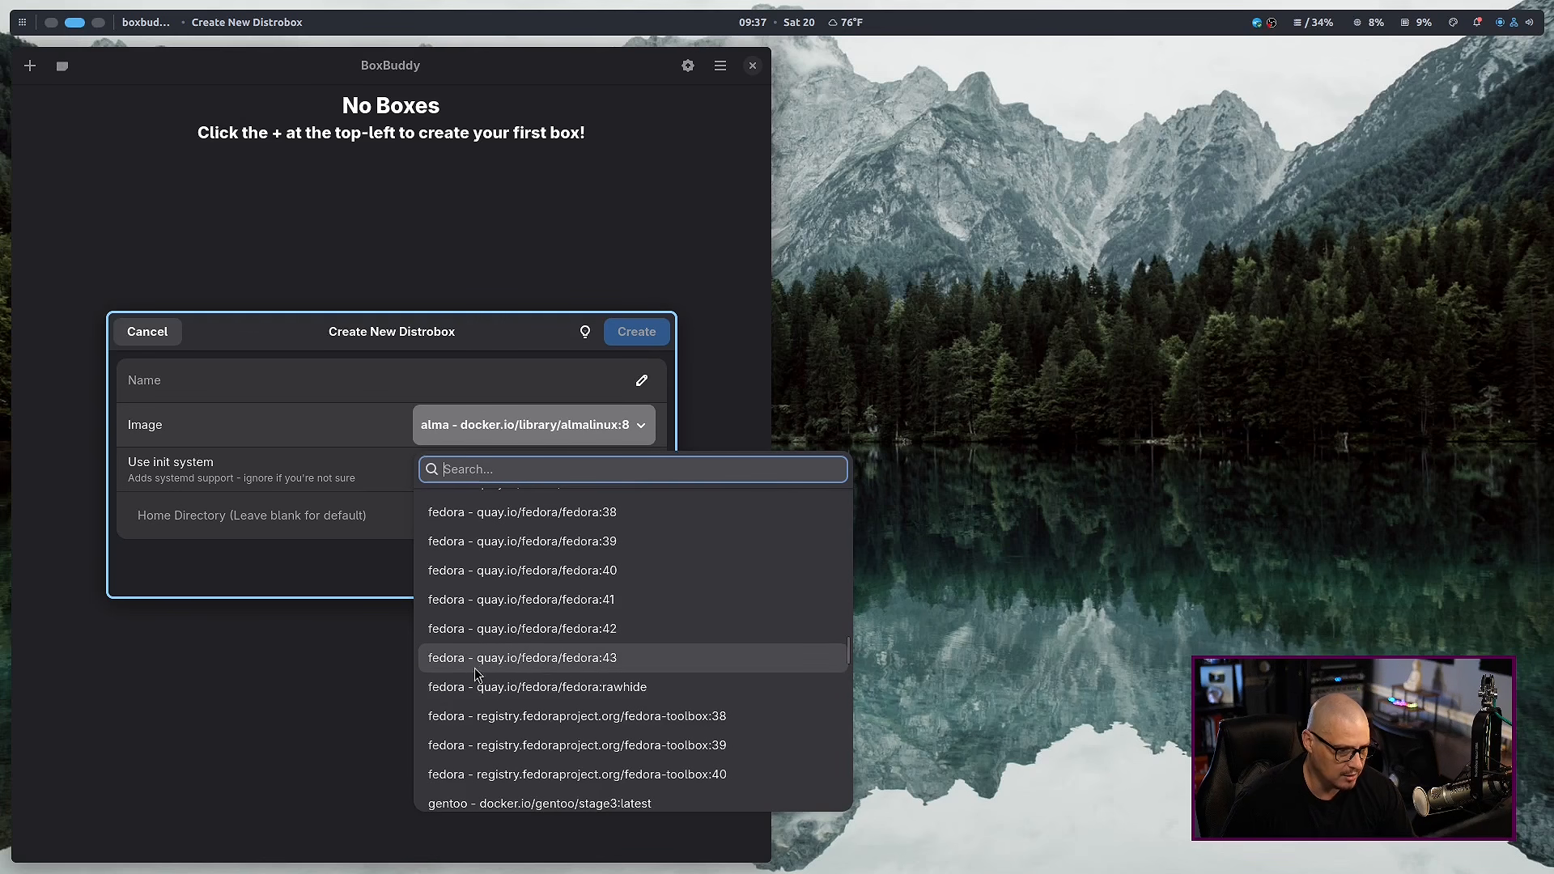
click(551, 662)
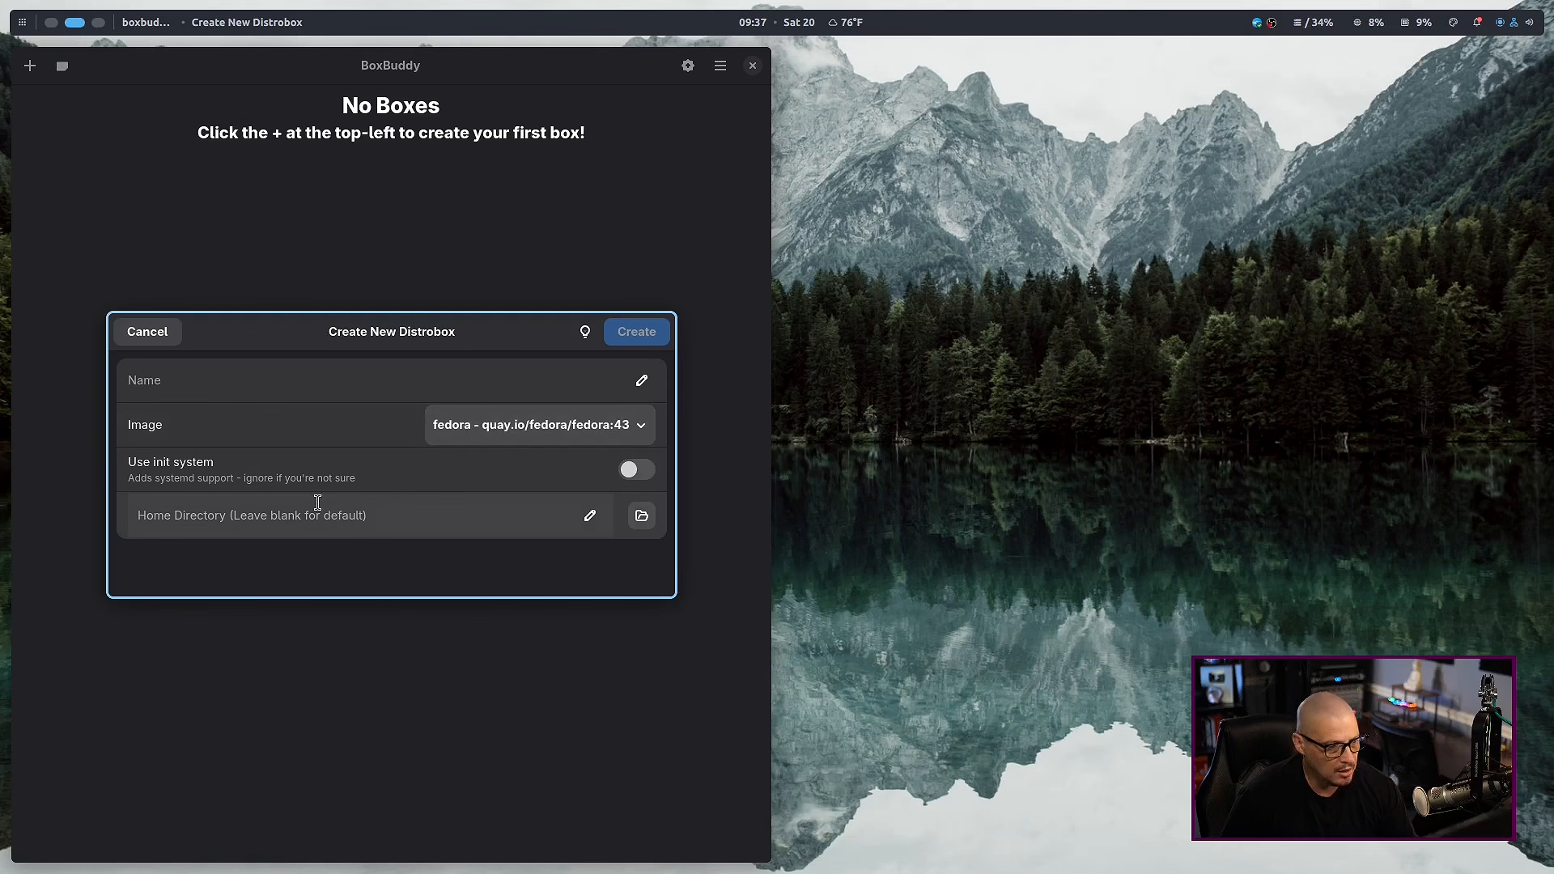
Step: Name the new box "fedora-43", create it and open its terminal from BoxBuddy
click(264, 390)
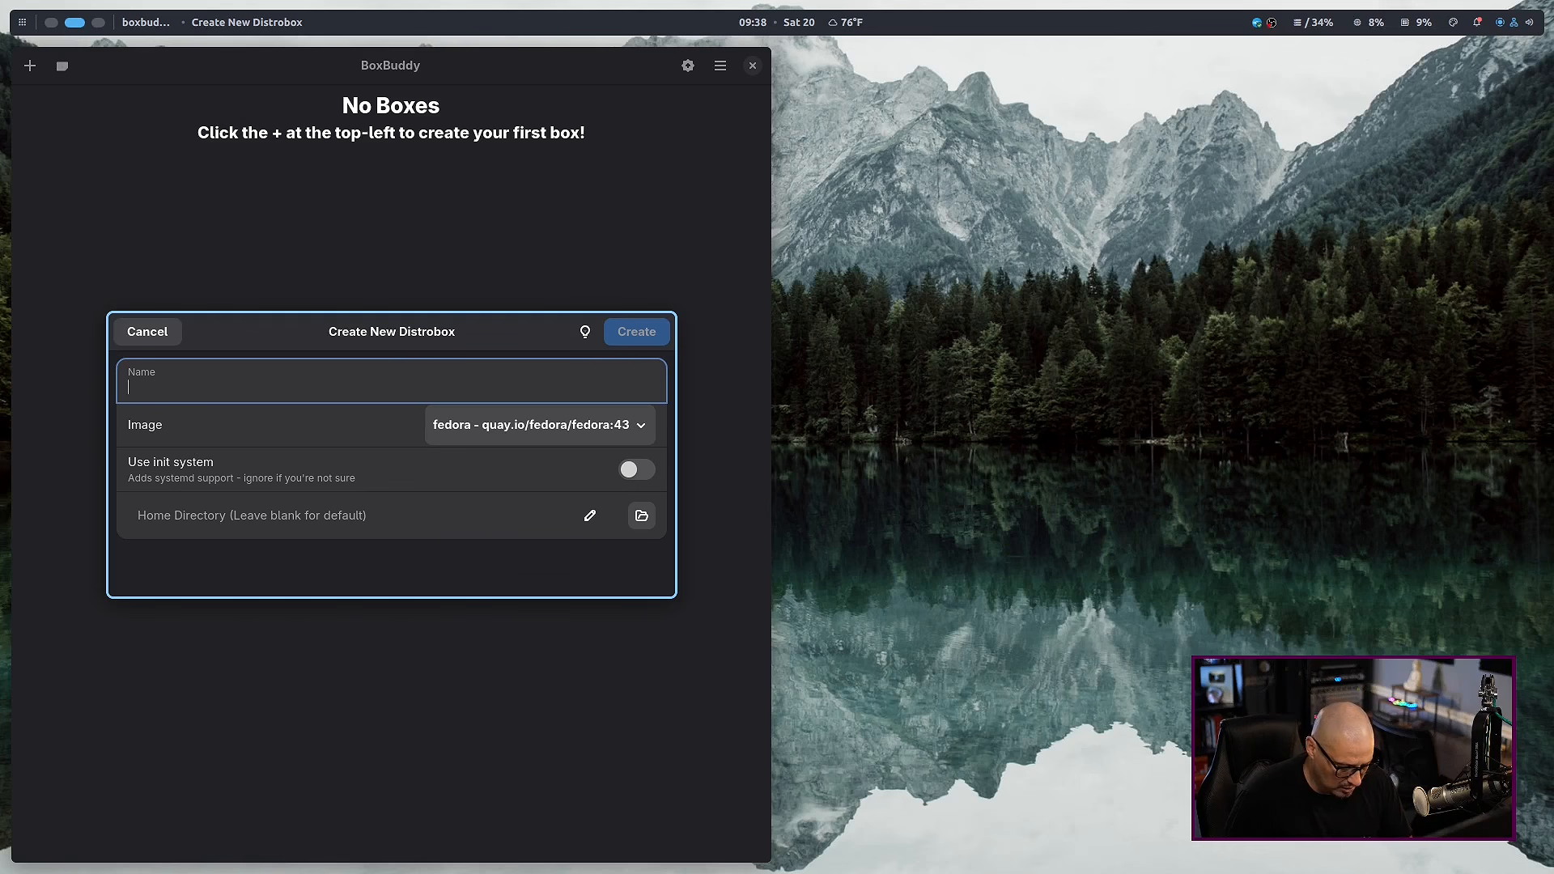
text(fedora-)
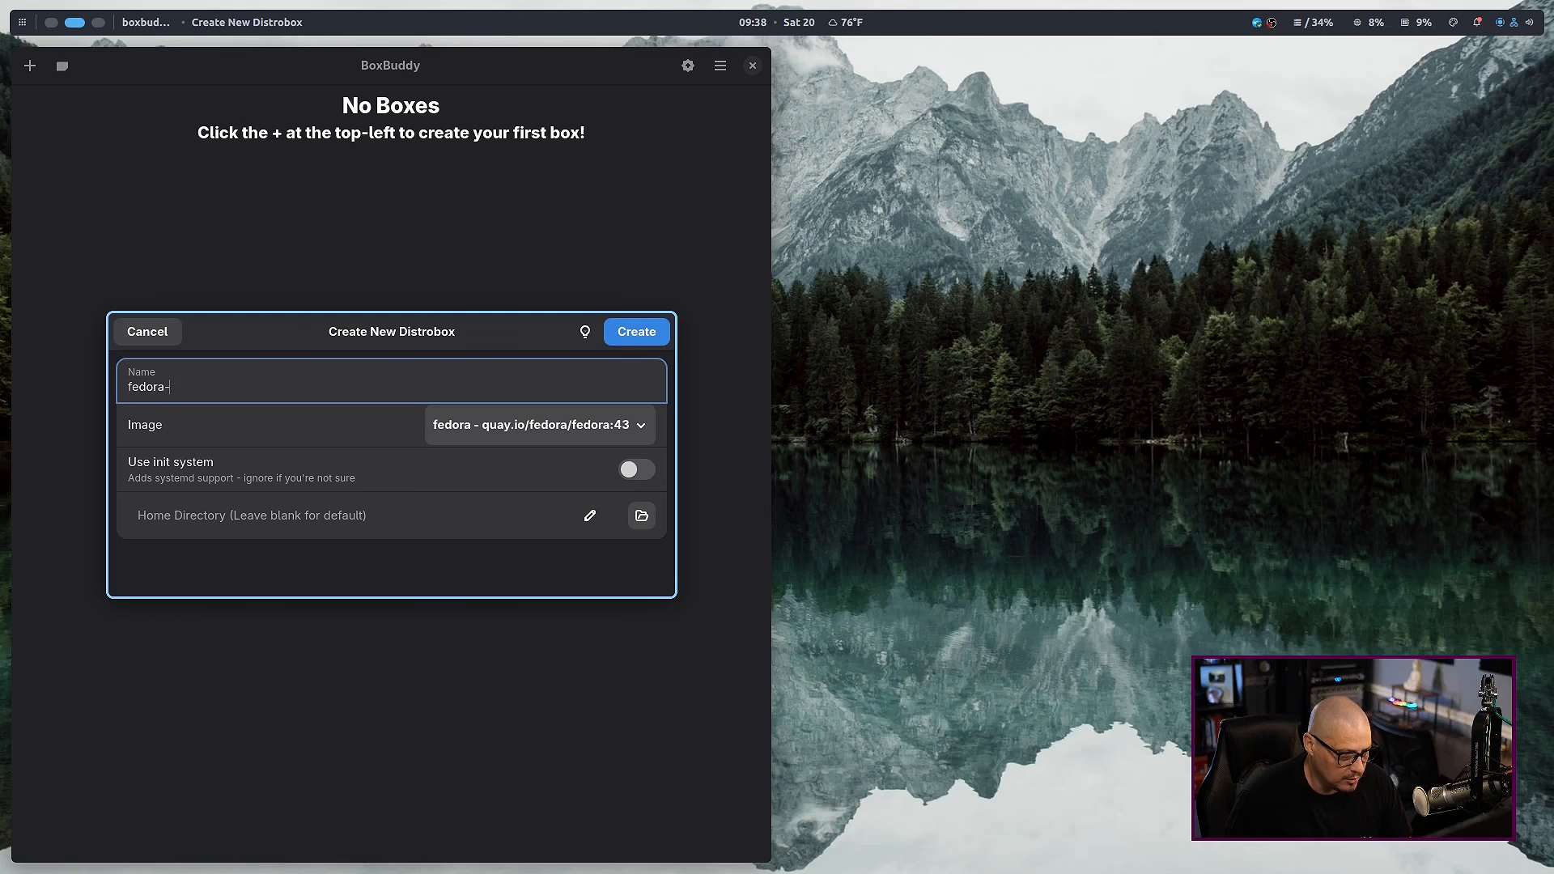
text(43)
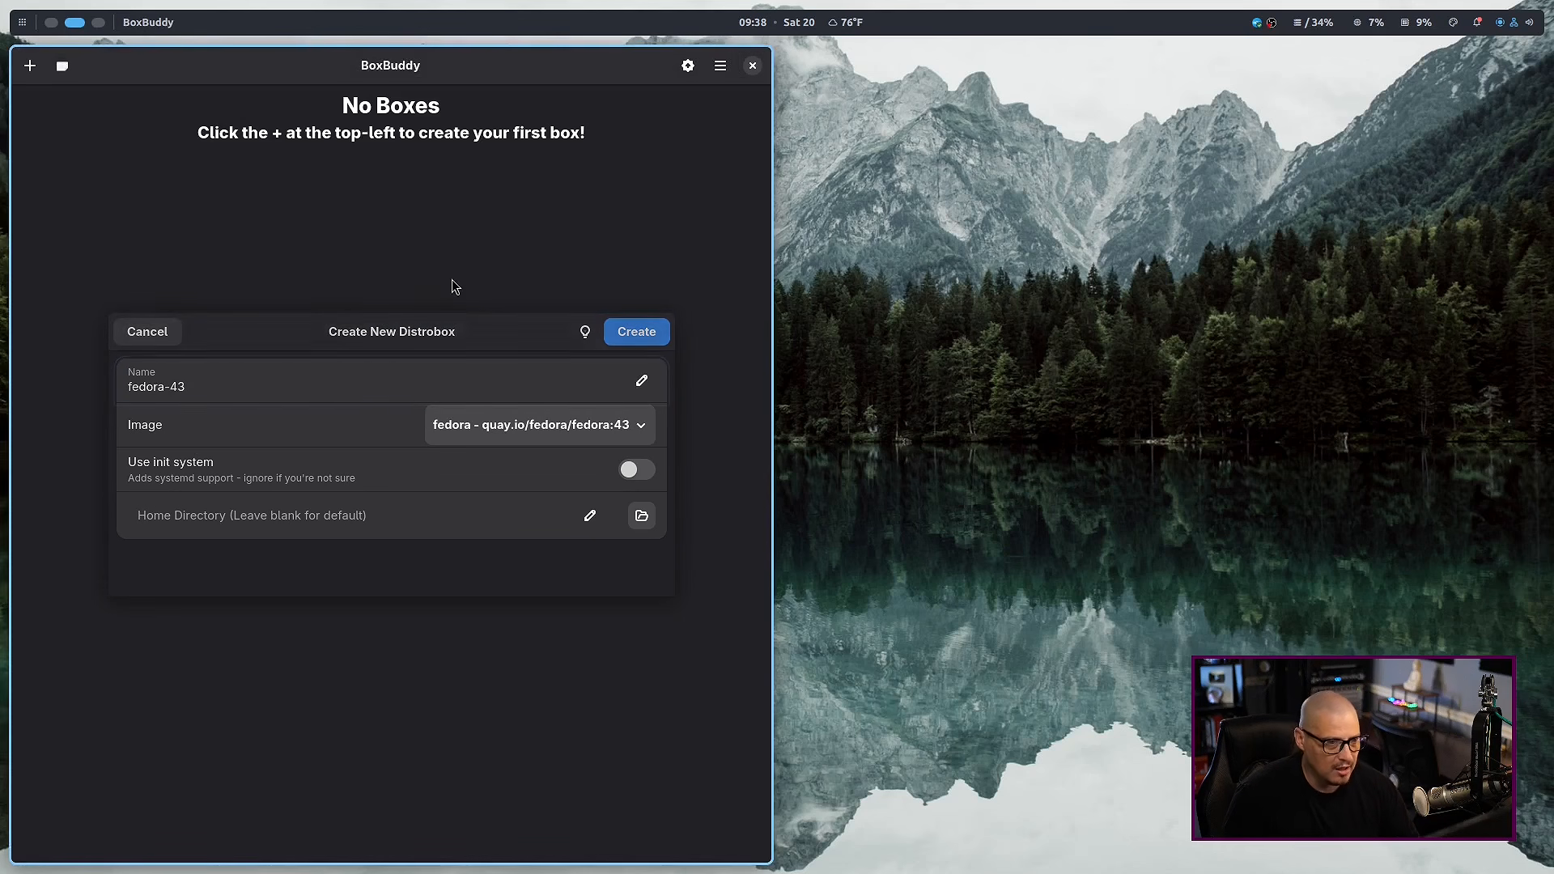
click(643, 332)
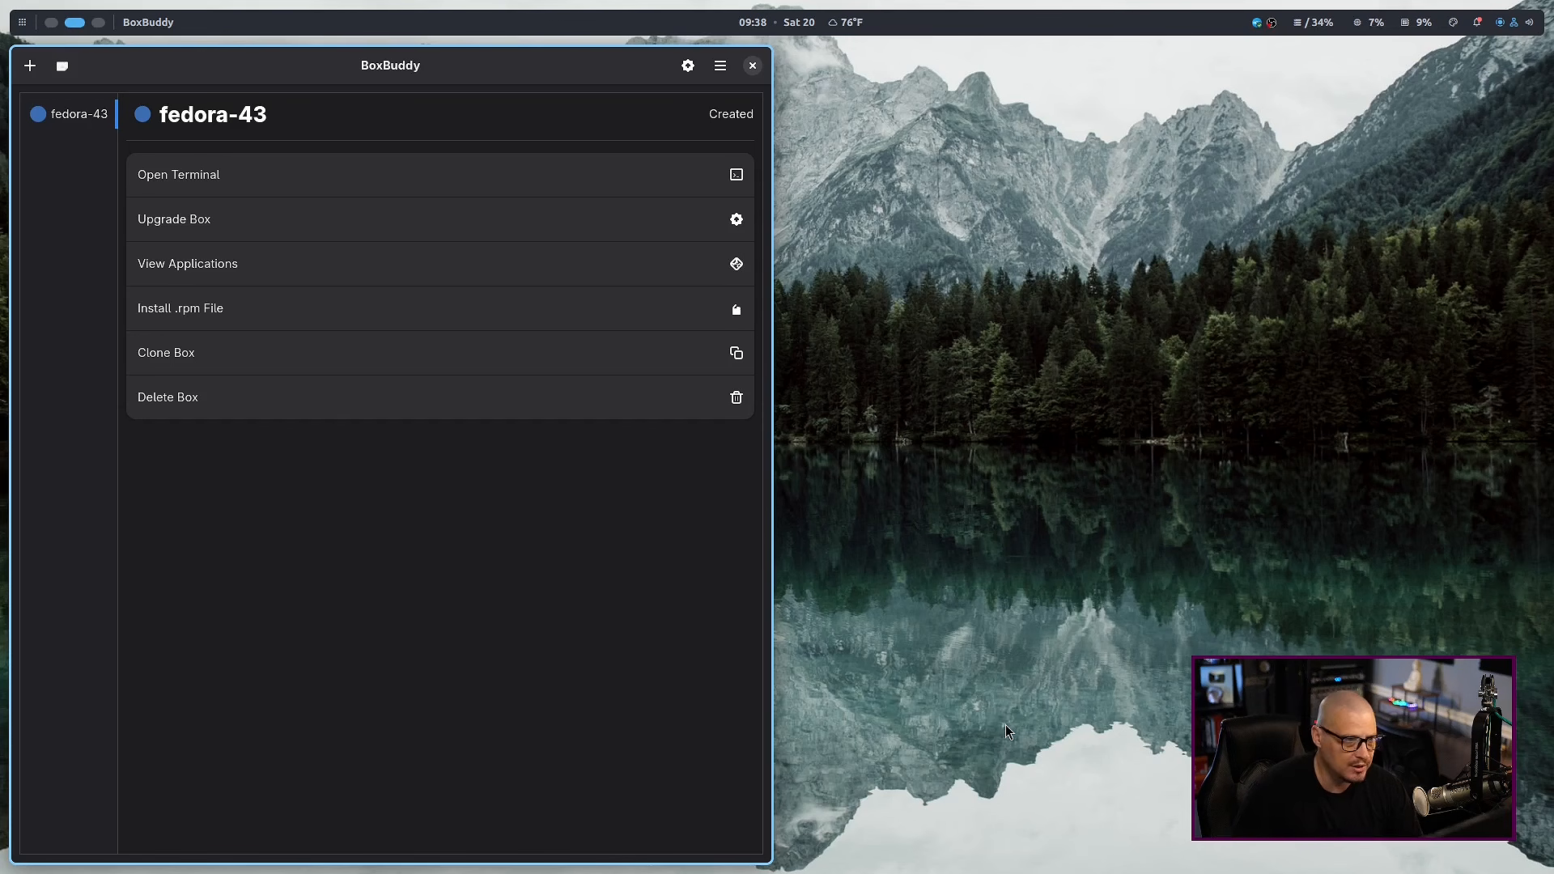
click(682, 183)
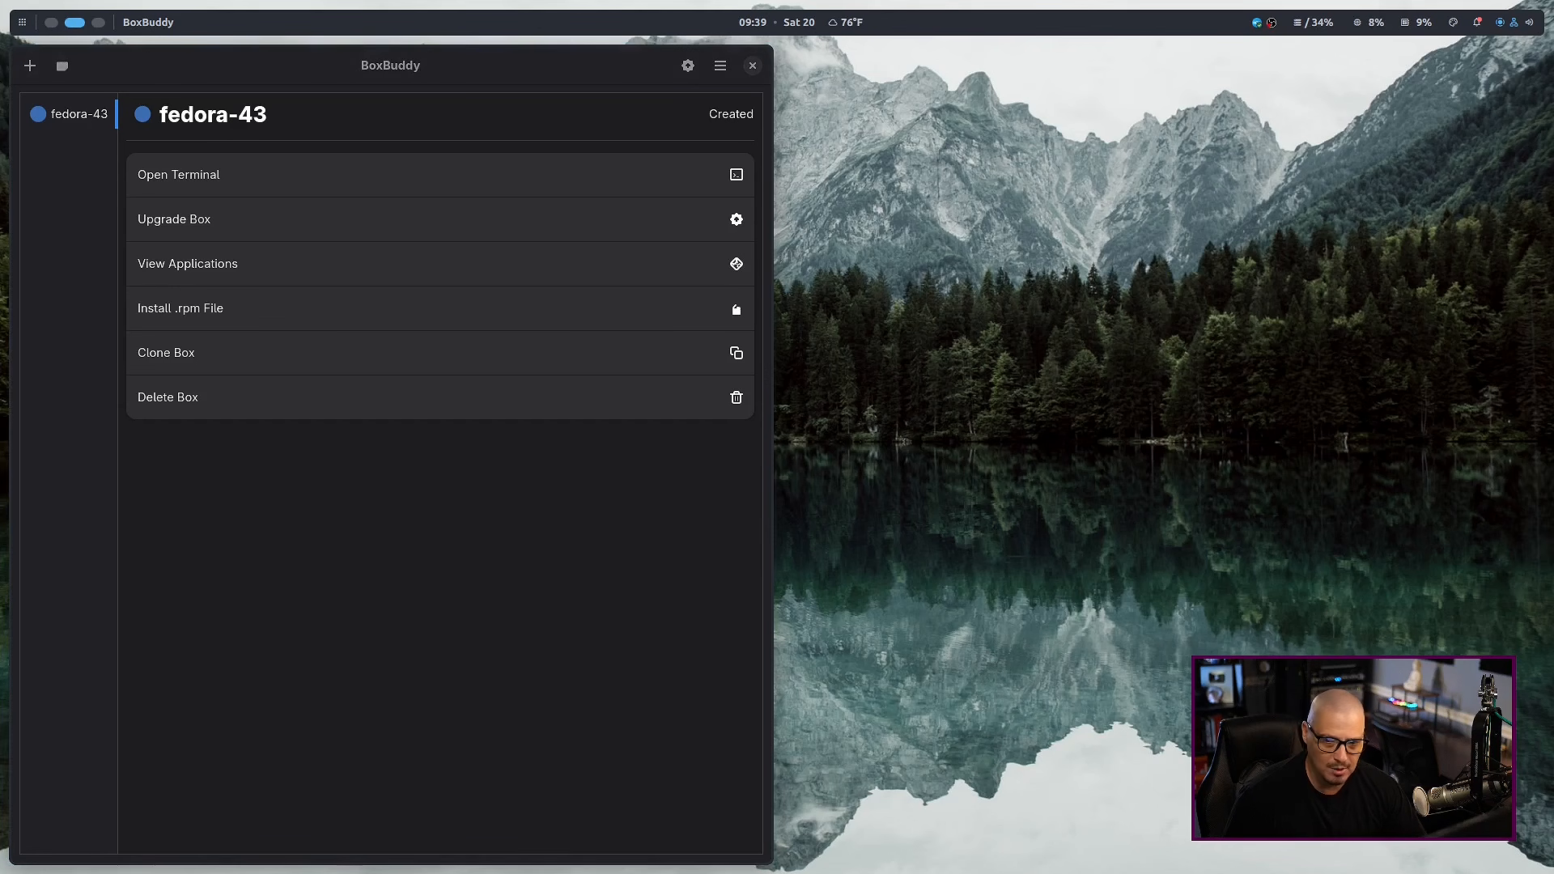
key(super+1)
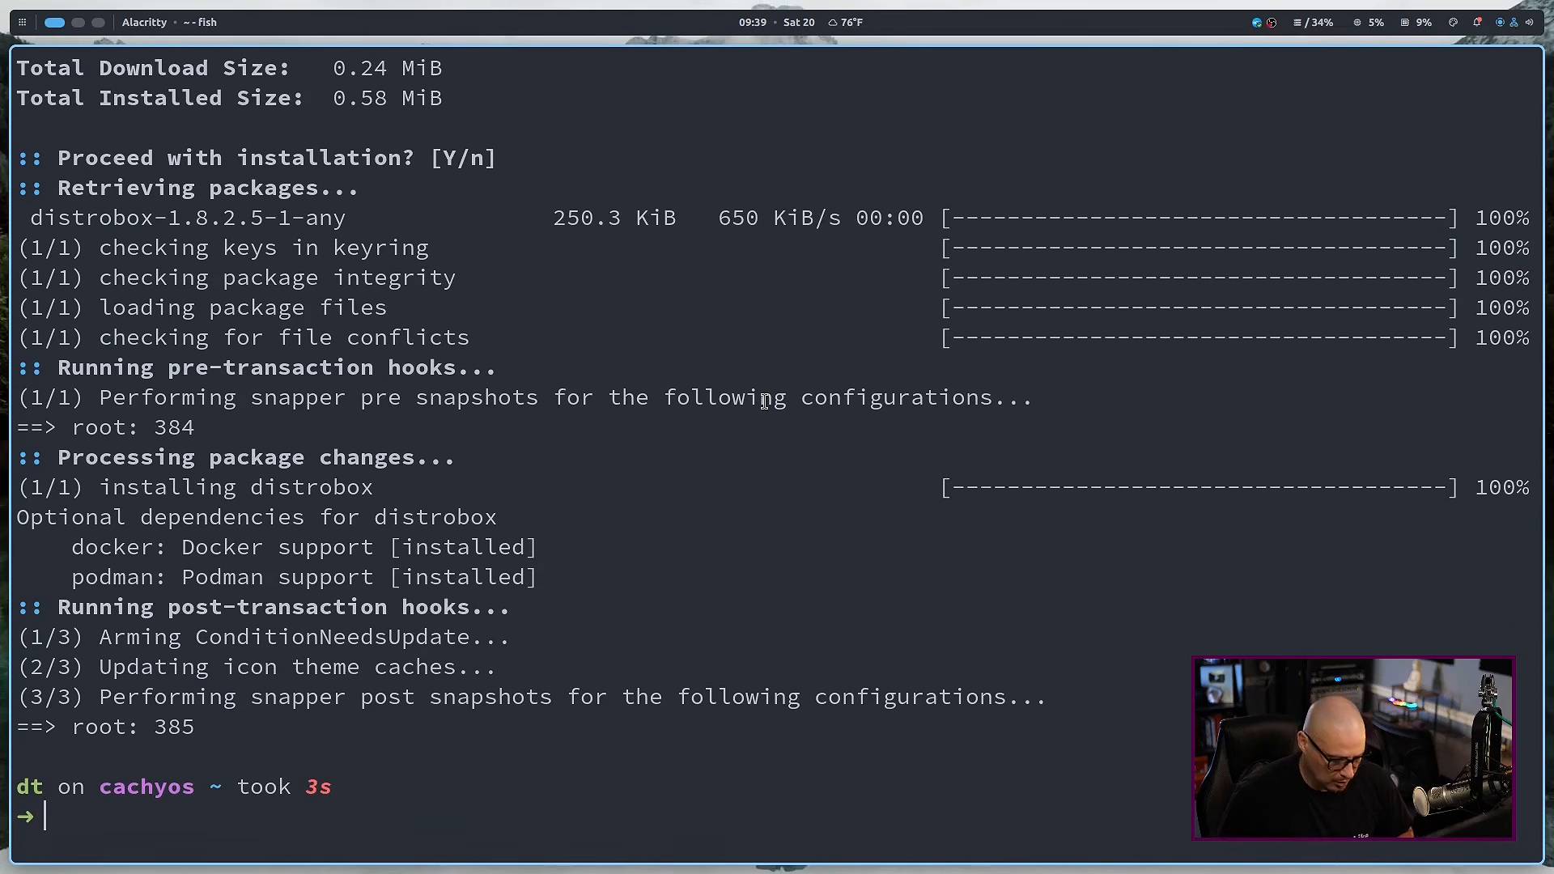
text(clear)
key(Return)
key(ctrl+shift+v)
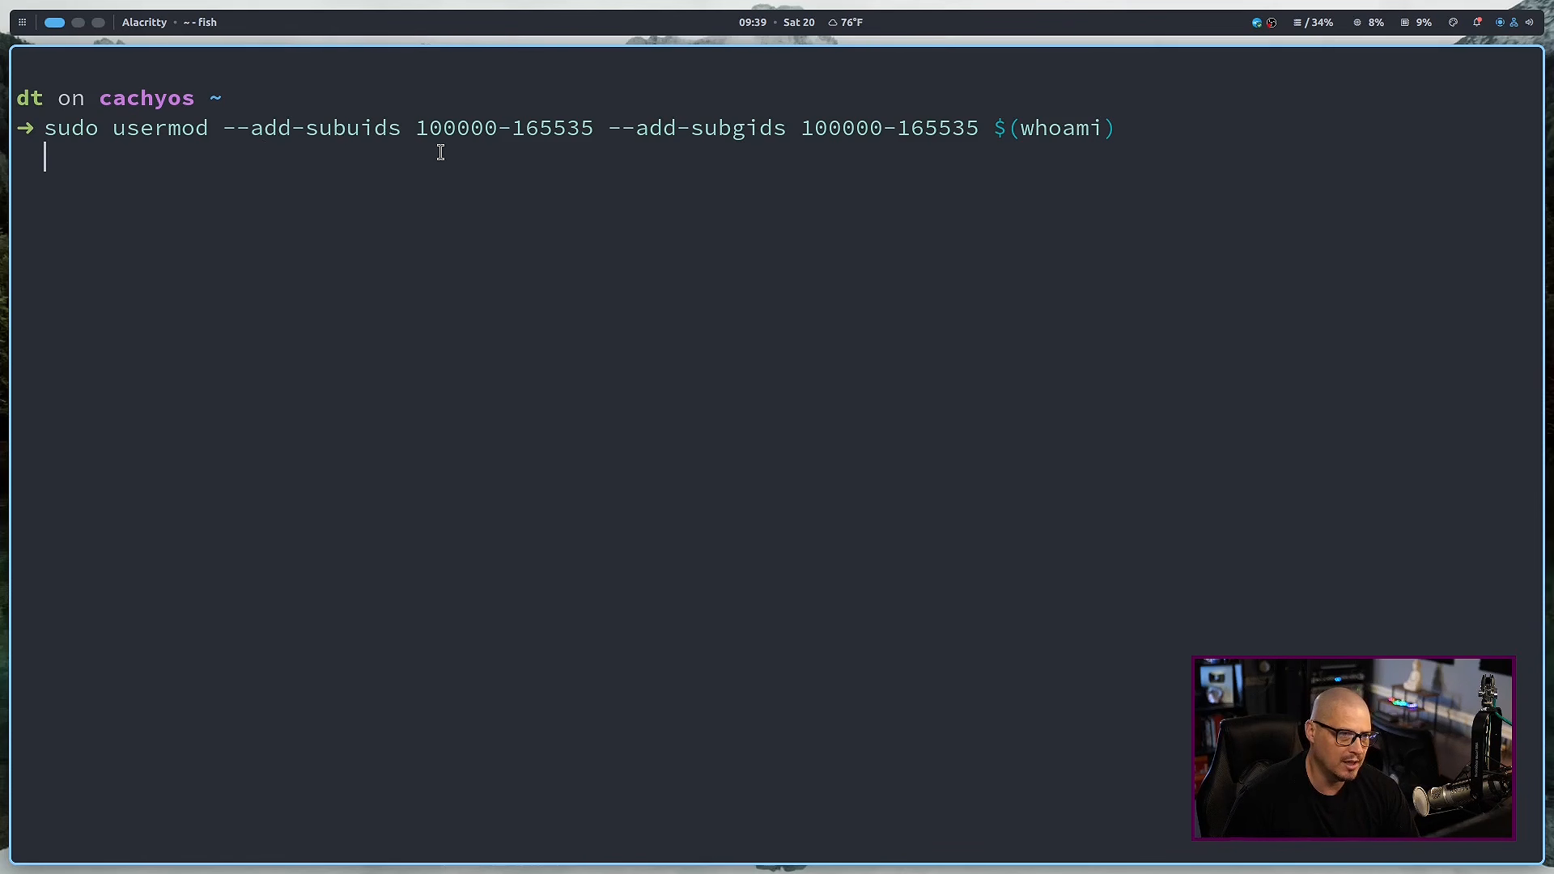
drag(429, 130, 593, 132)
drag(416, 129, 789, 130)
click(684, 116)
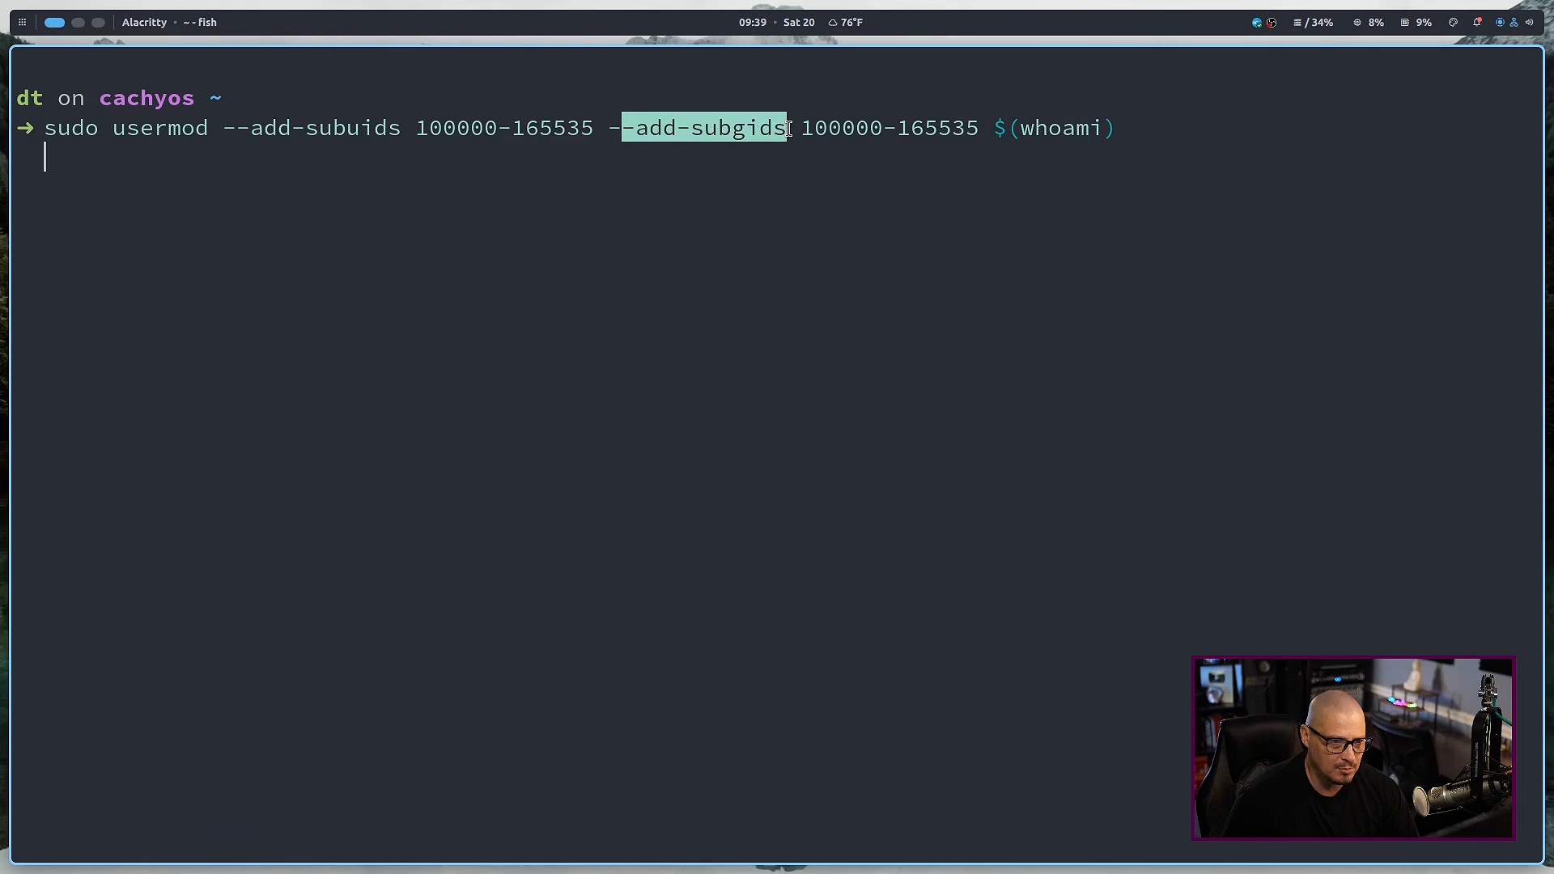
click(899, 131)
drag(813, 141, 992, 128)
click(1103, 123)
click(1117, 275)
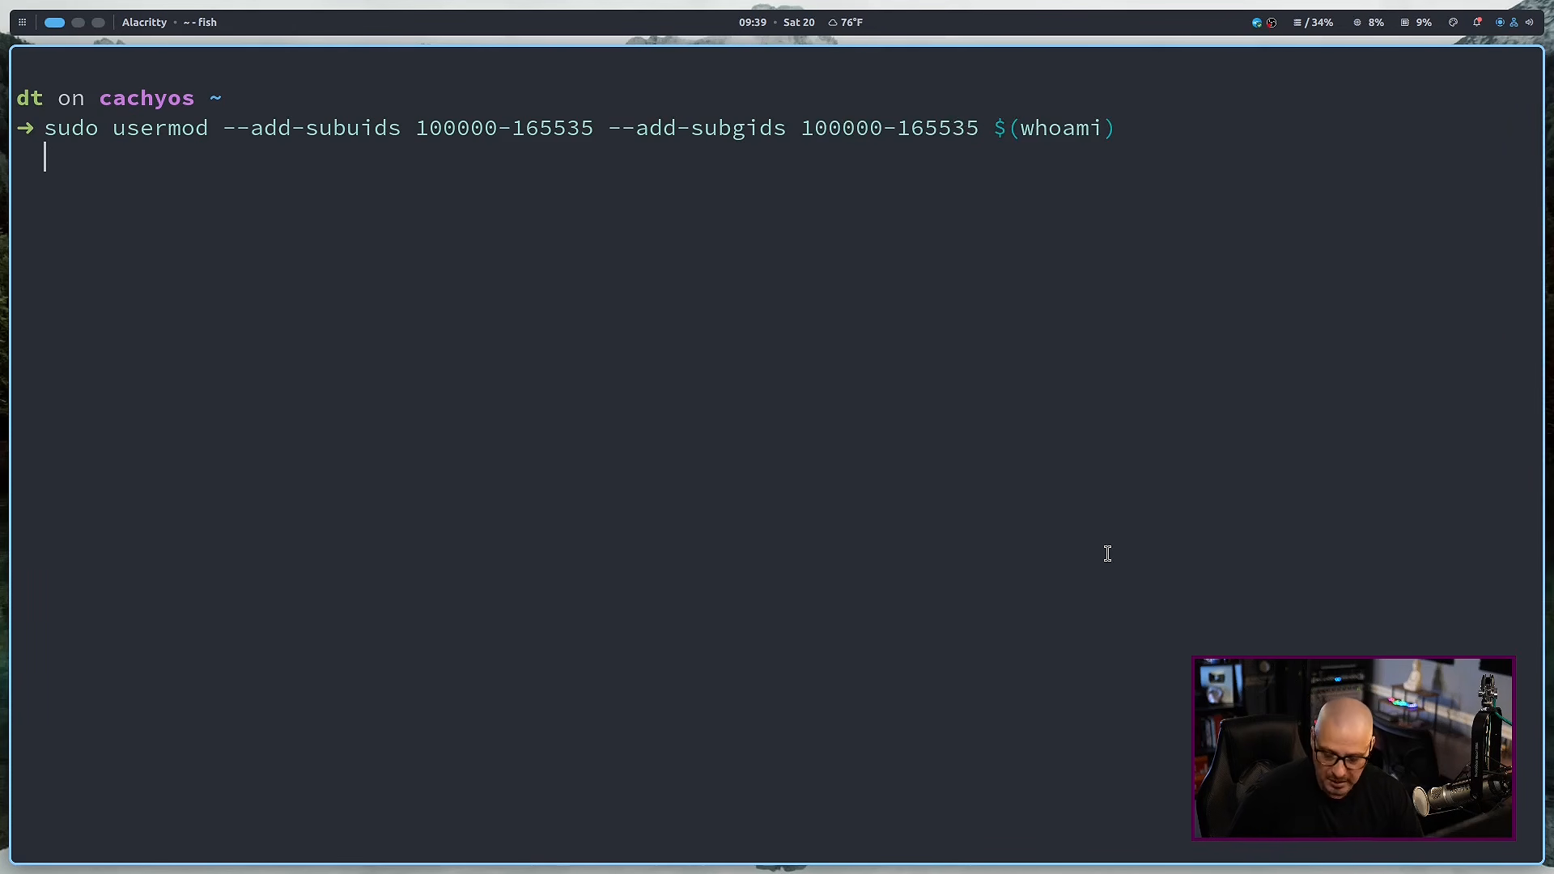
key(Return)
Step: Go back to BoxBuddy on the second workspace, try opening the fedora-43 terminal, and close BoxBuddy
key(super+2)
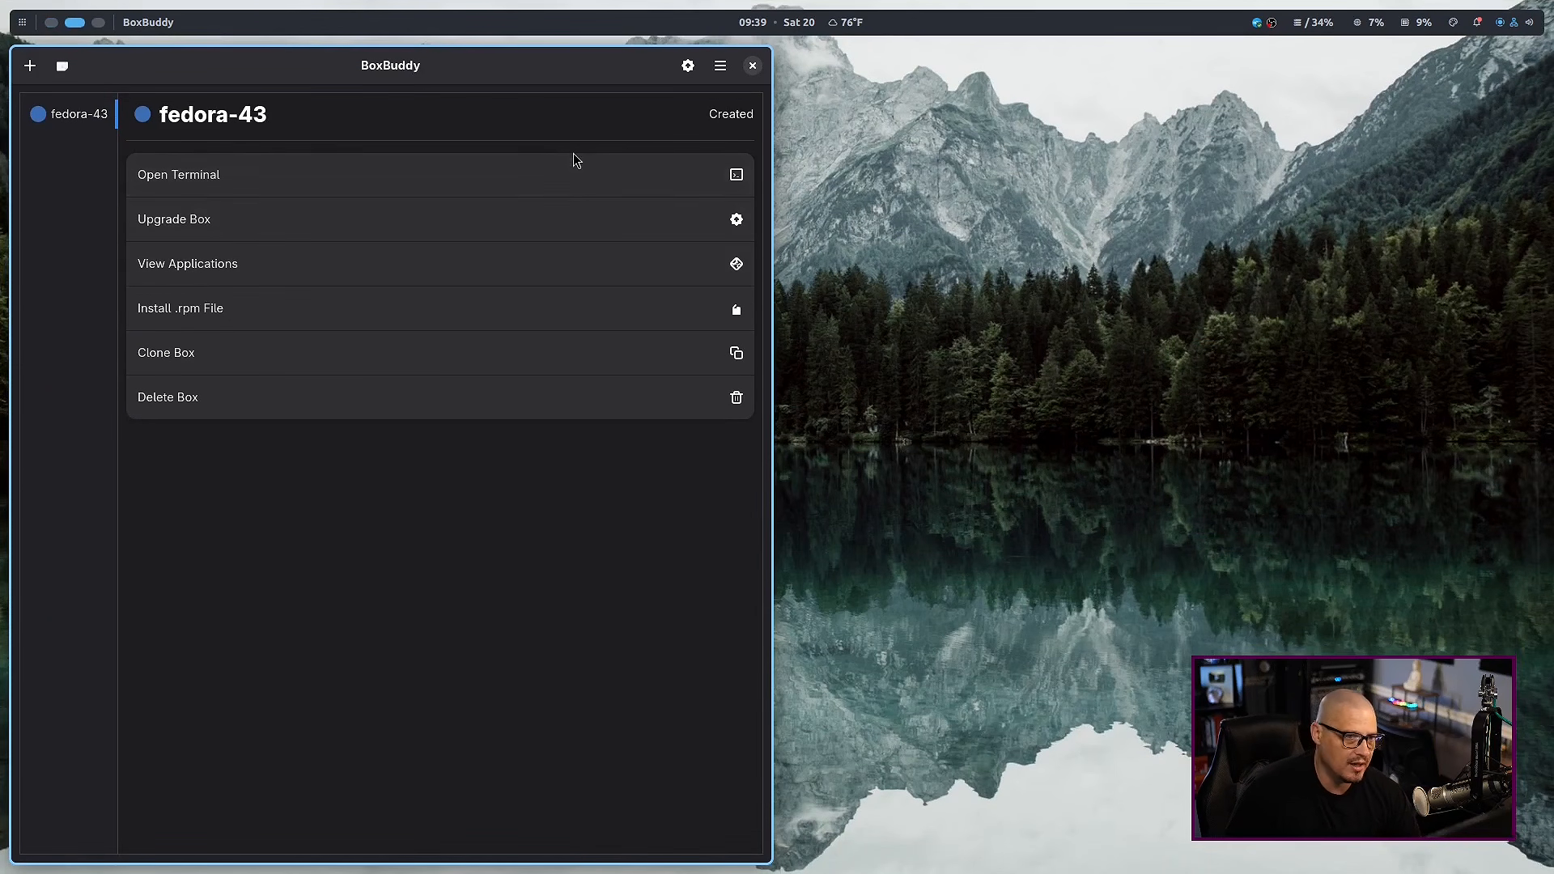
click(521, 179)
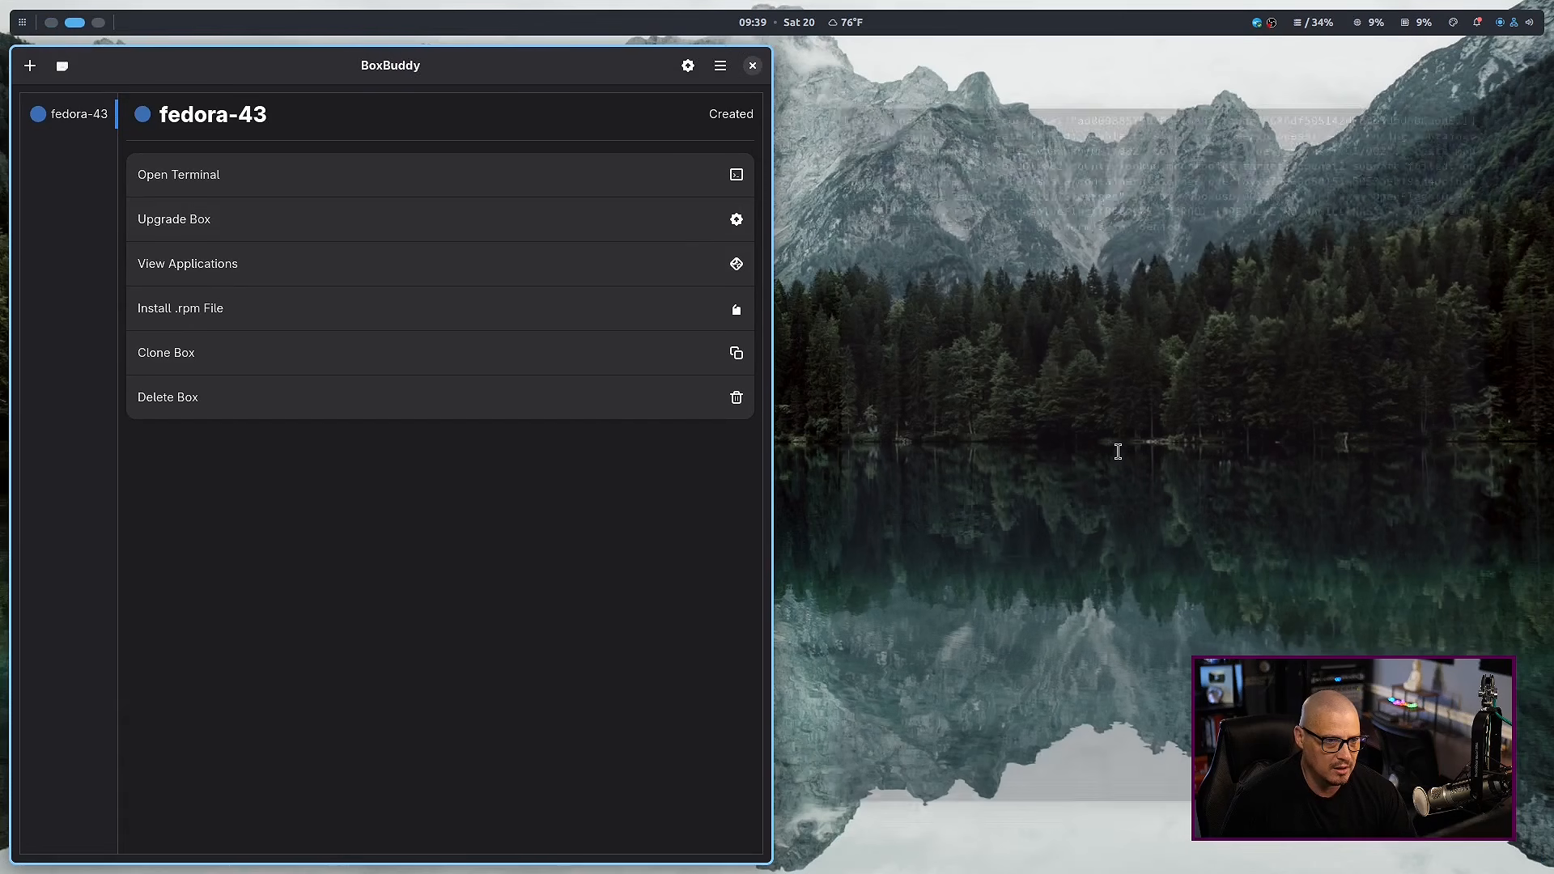
click(752, 66)
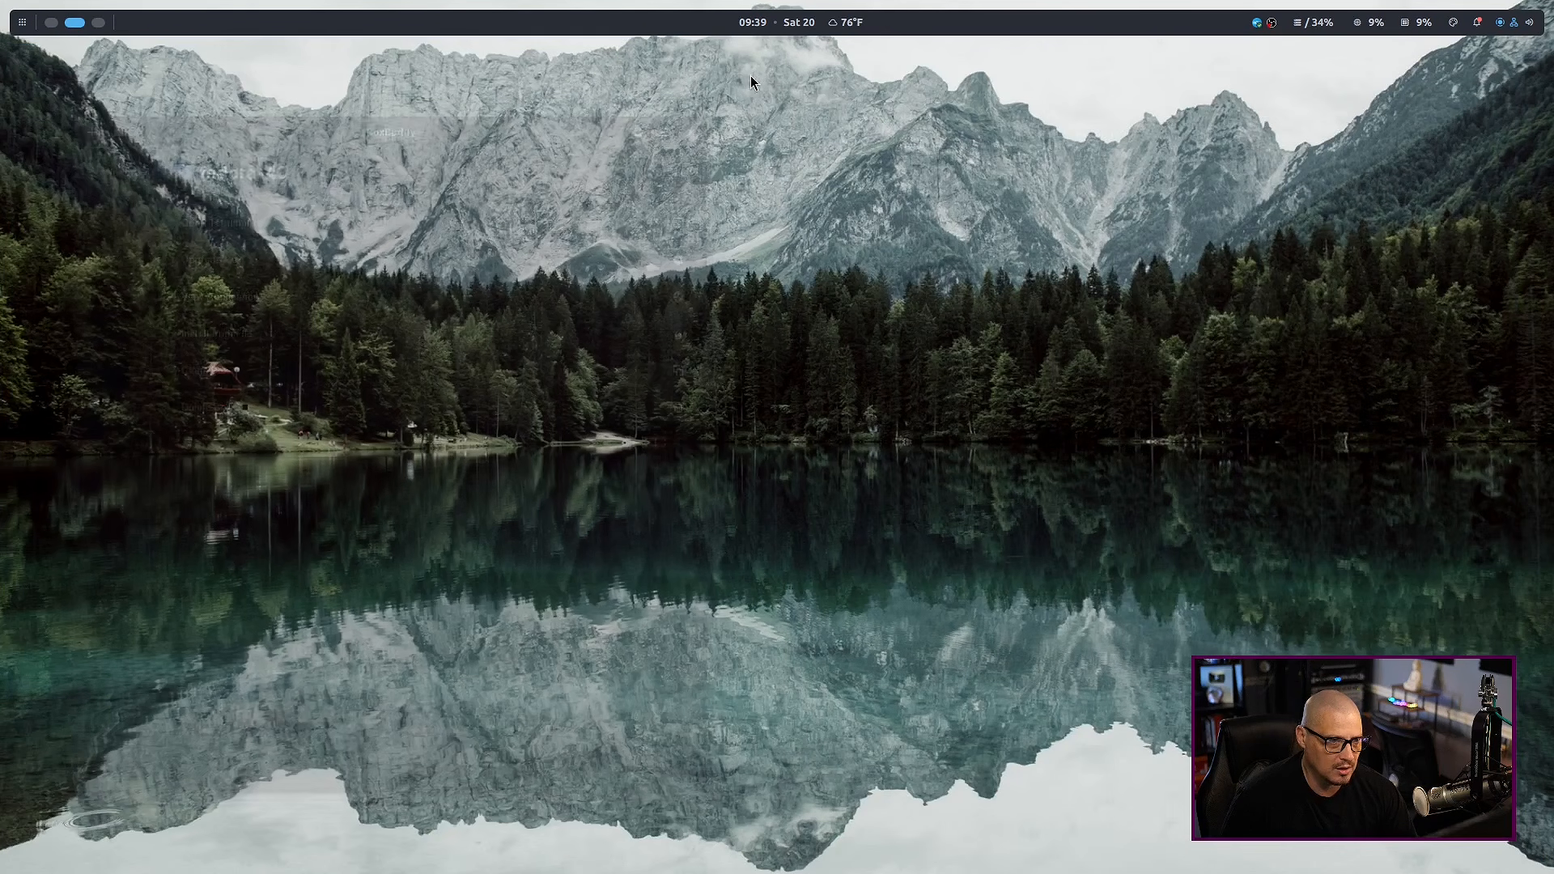
Step: Relaunch BoxBuddy from the application launcher, check the fedora-43 box and close the window
key(super+d)
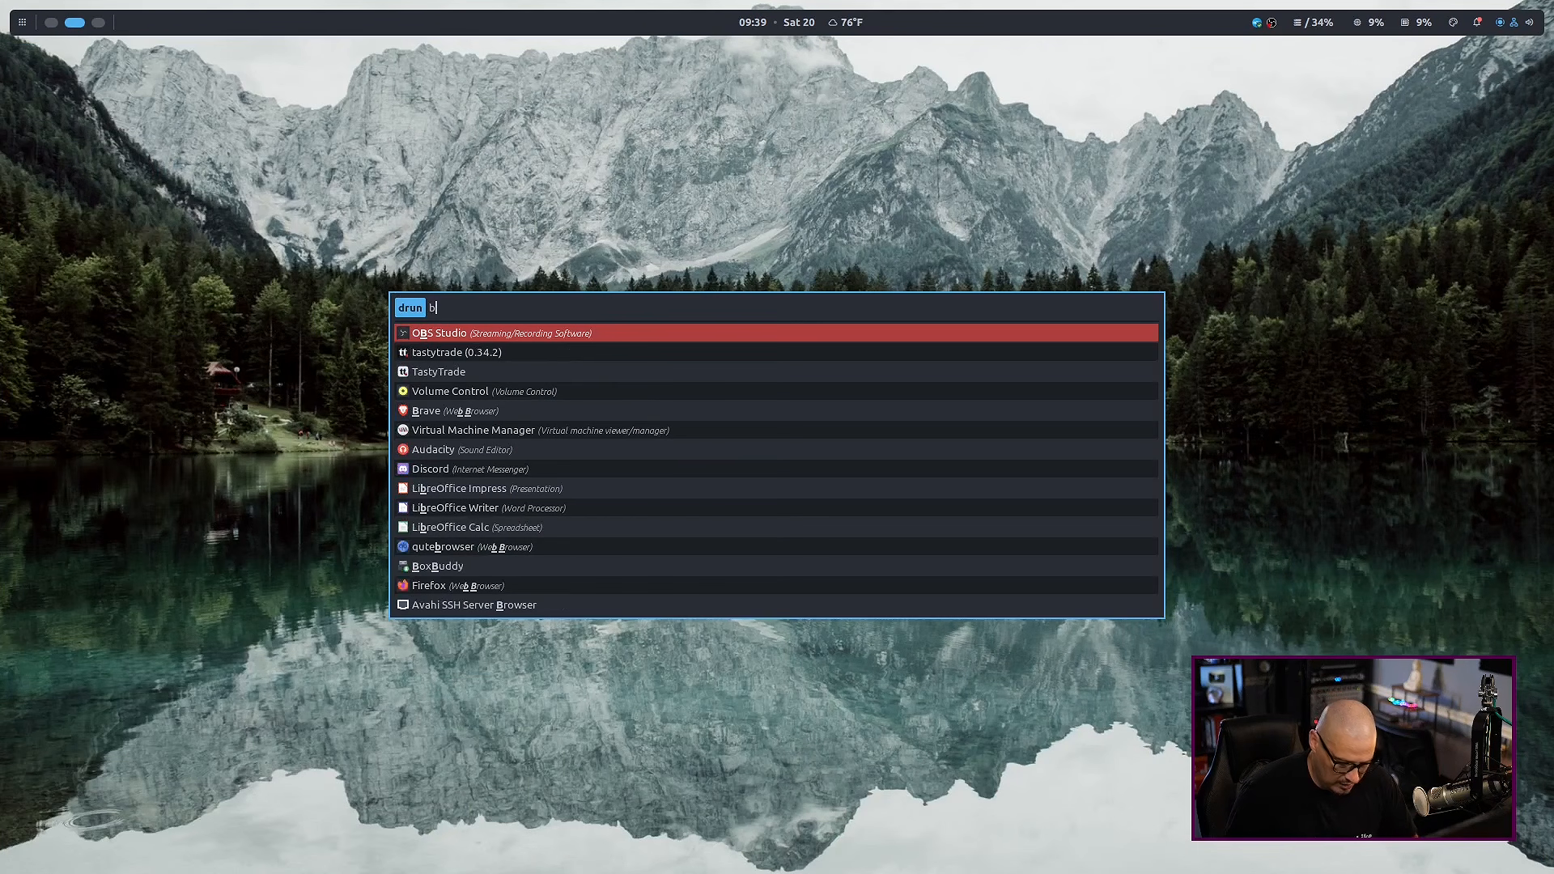
text(box)
key(Down)
key(Return)
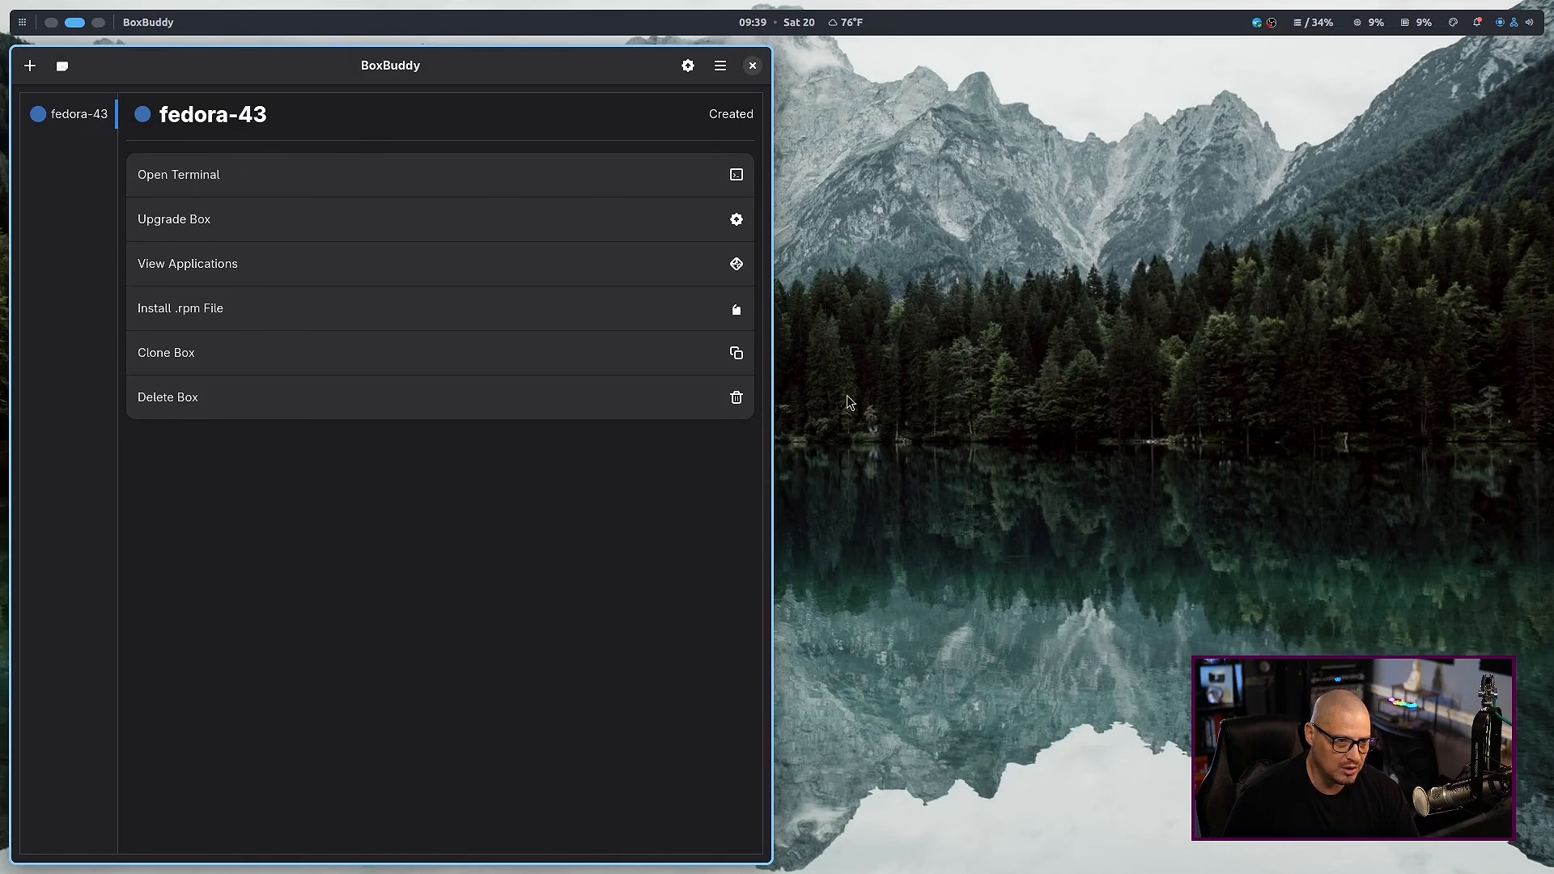
click(752, 66)
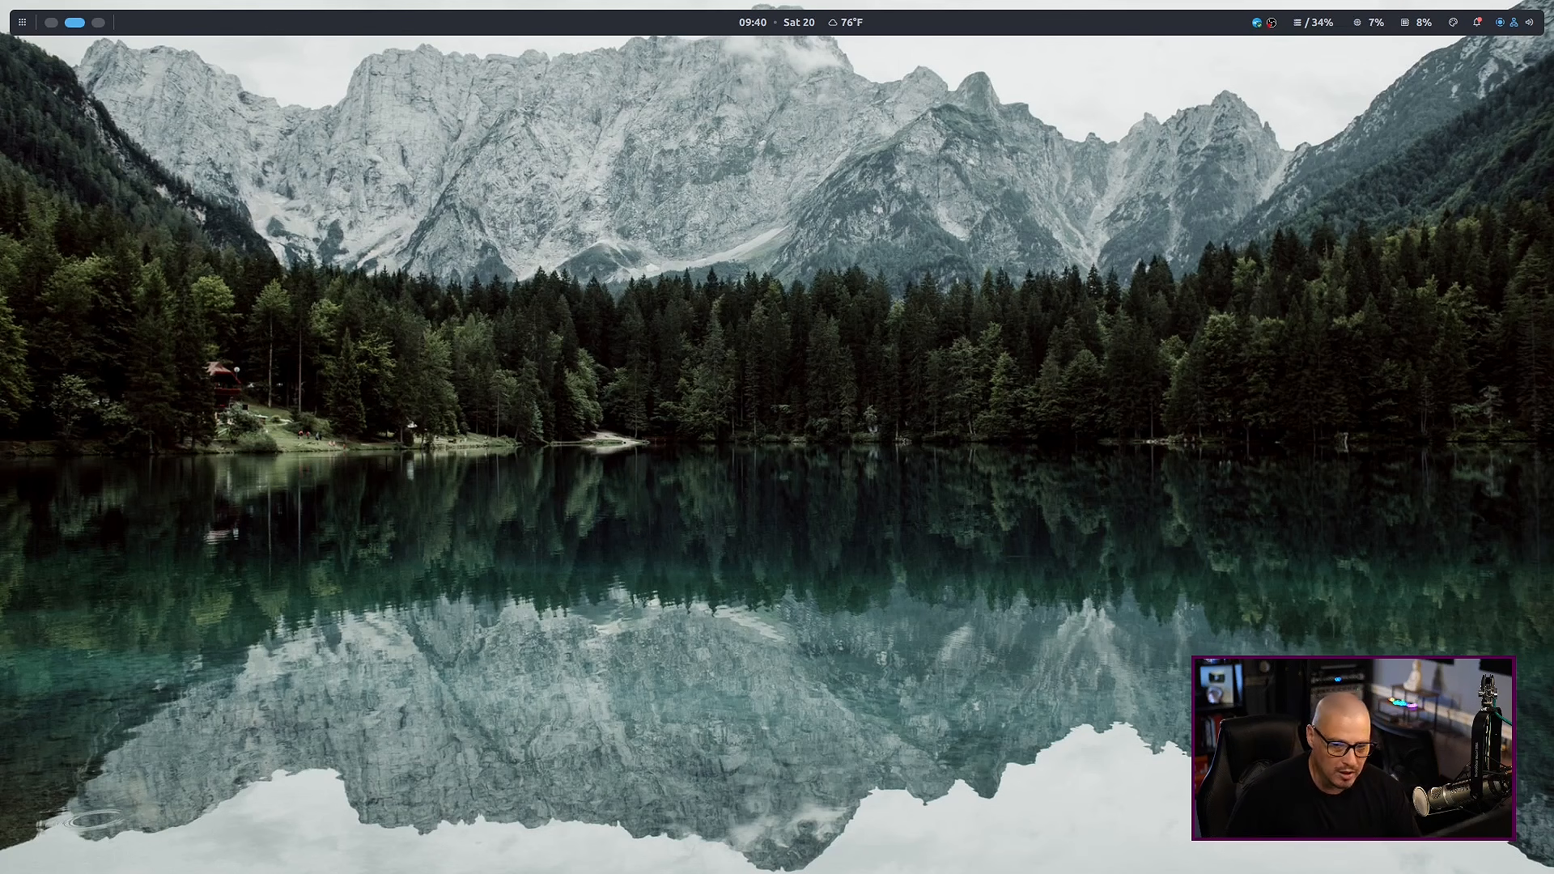
Step: Return to the terminal on the first workspace and run "podman system migrate"
key(super+1)
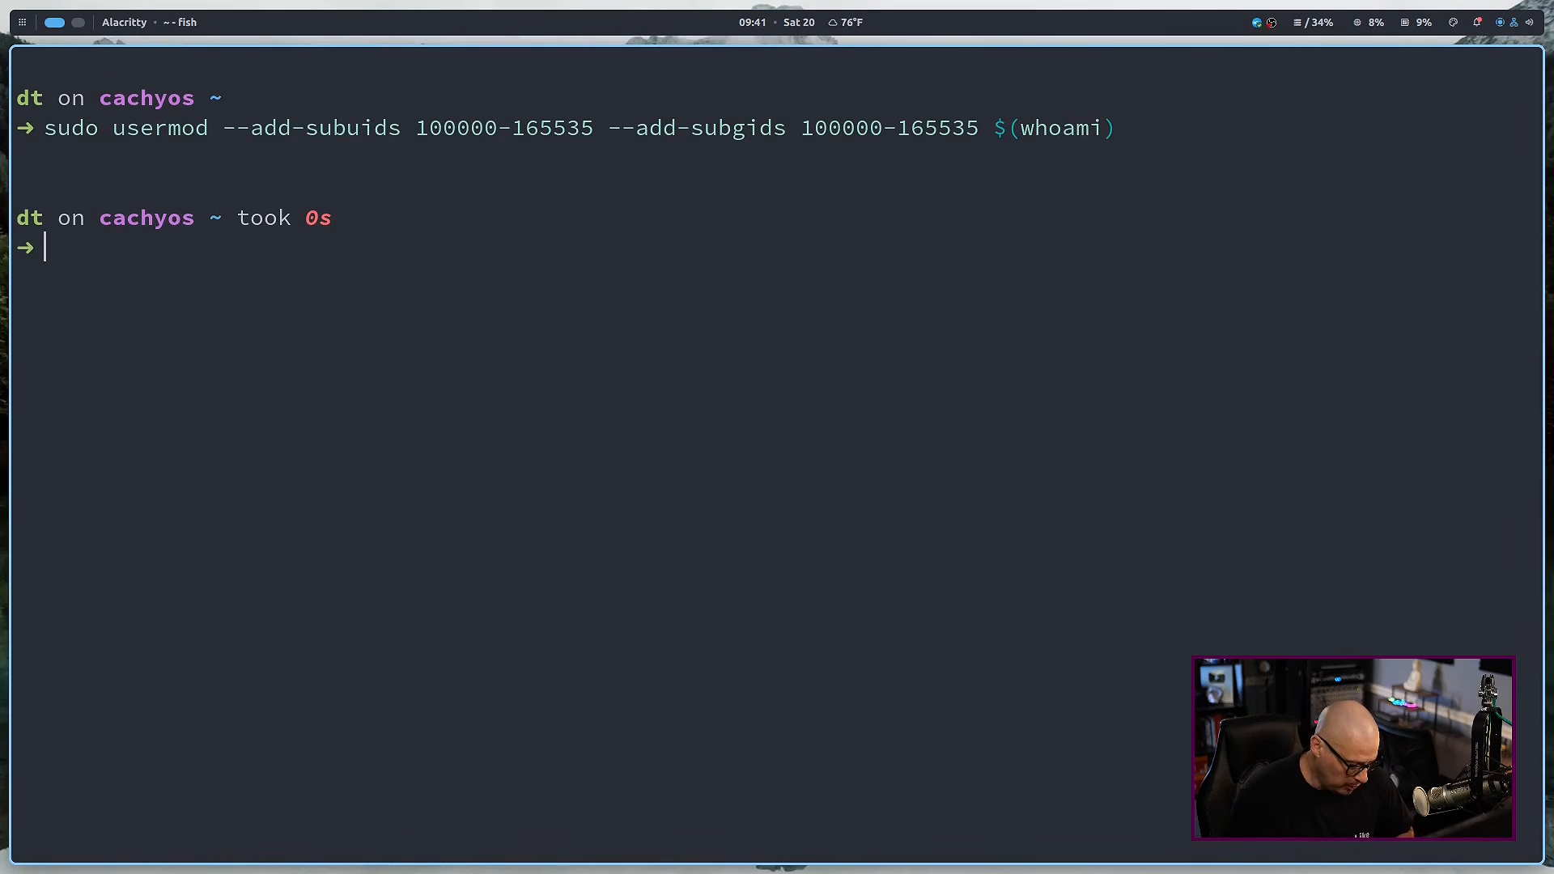
text(podman system migrate)
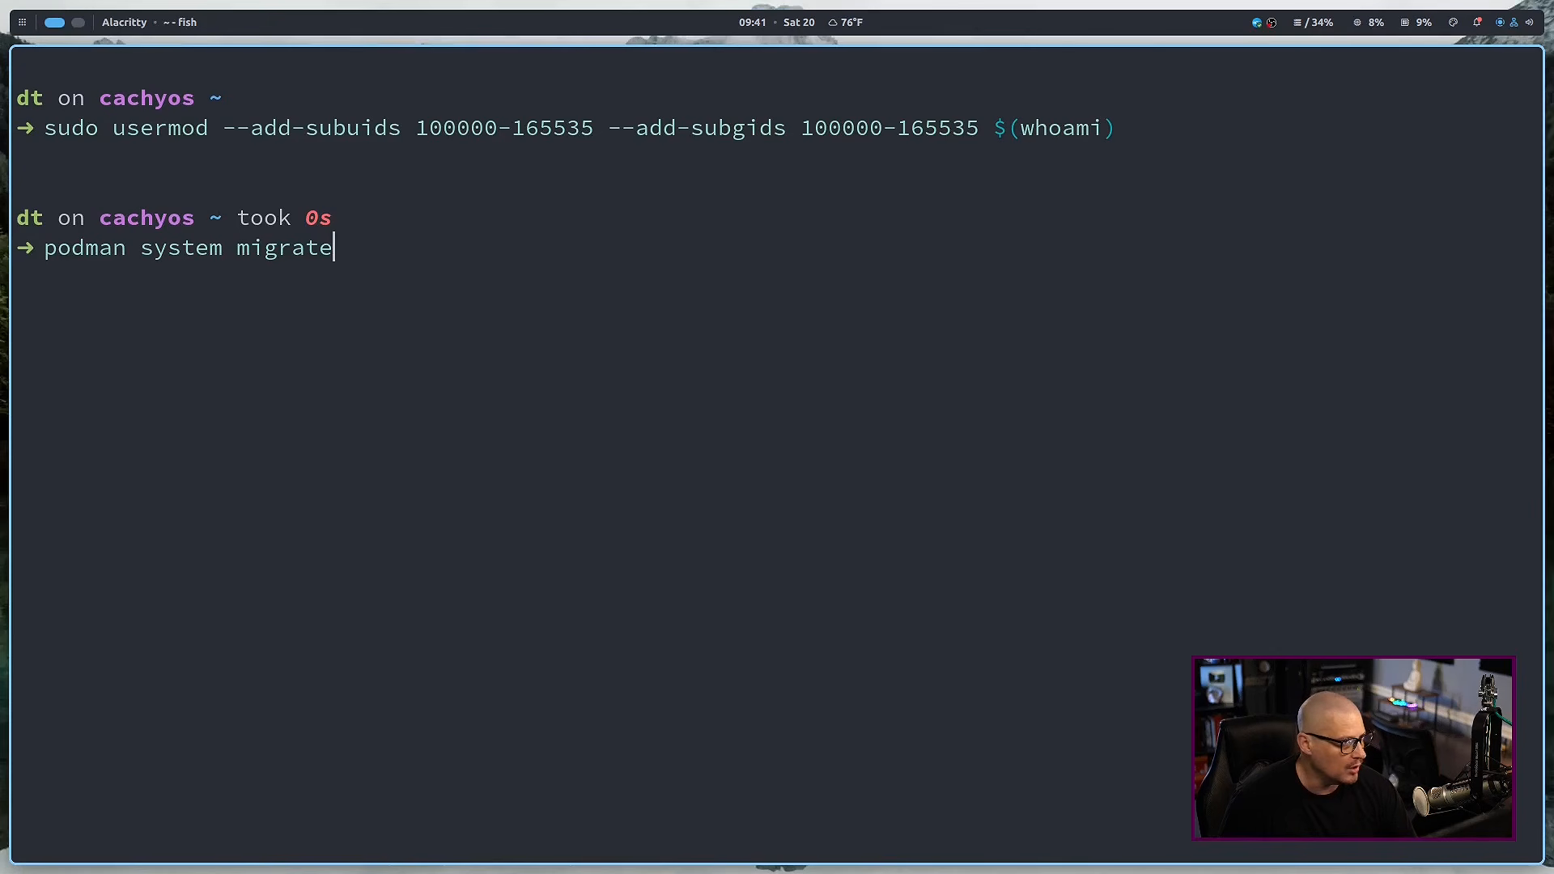
key(Return)
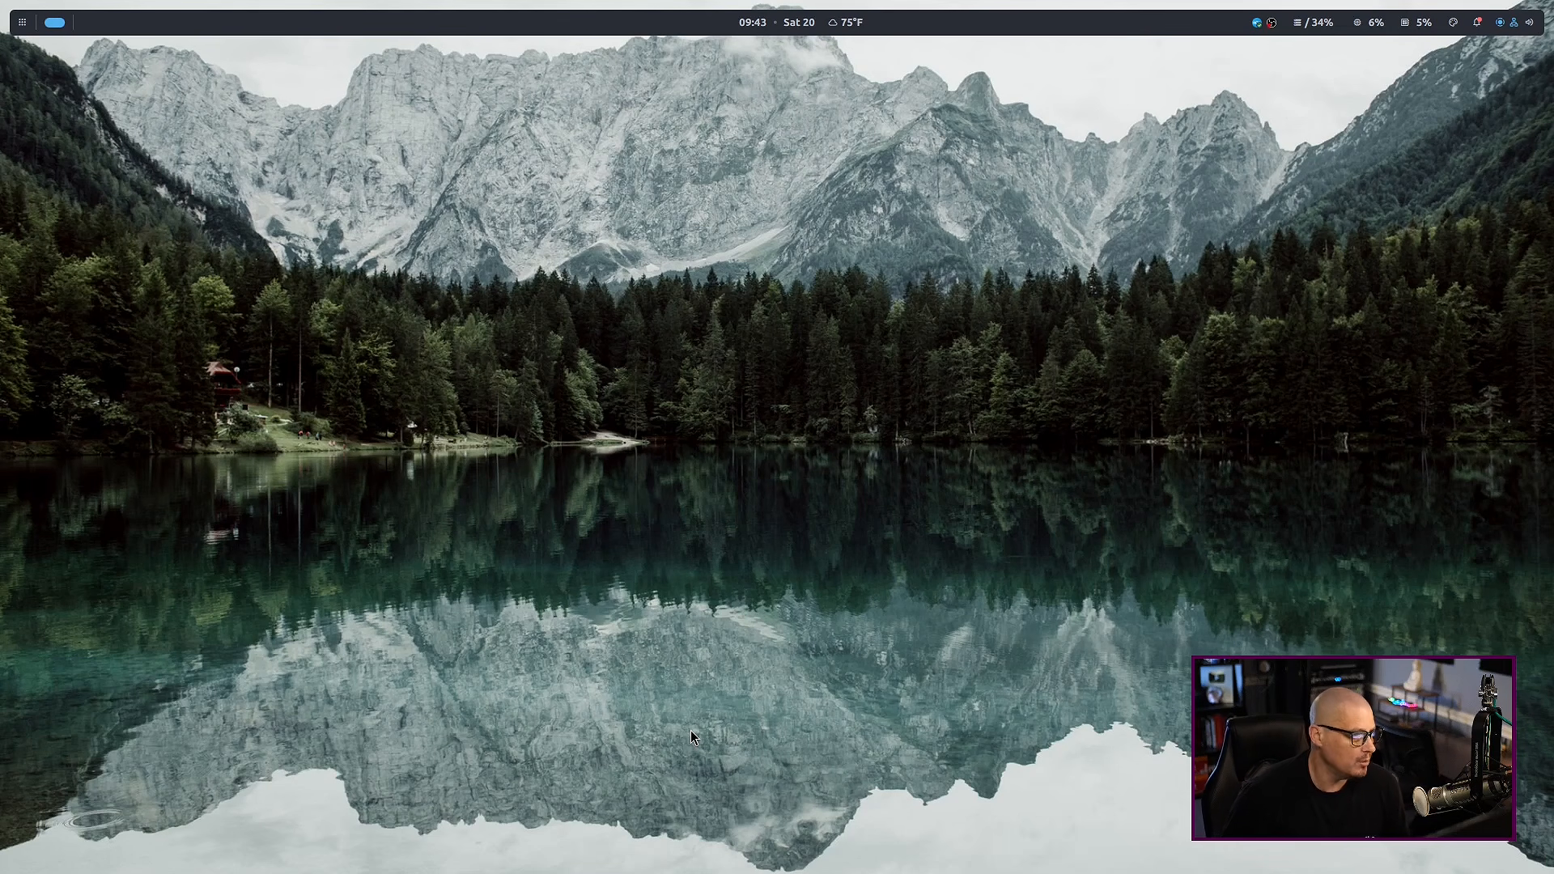
Step: Launch BoxBuddy on the first workspace by searching "box" in the application launcher
key(super+d)
text(bo)
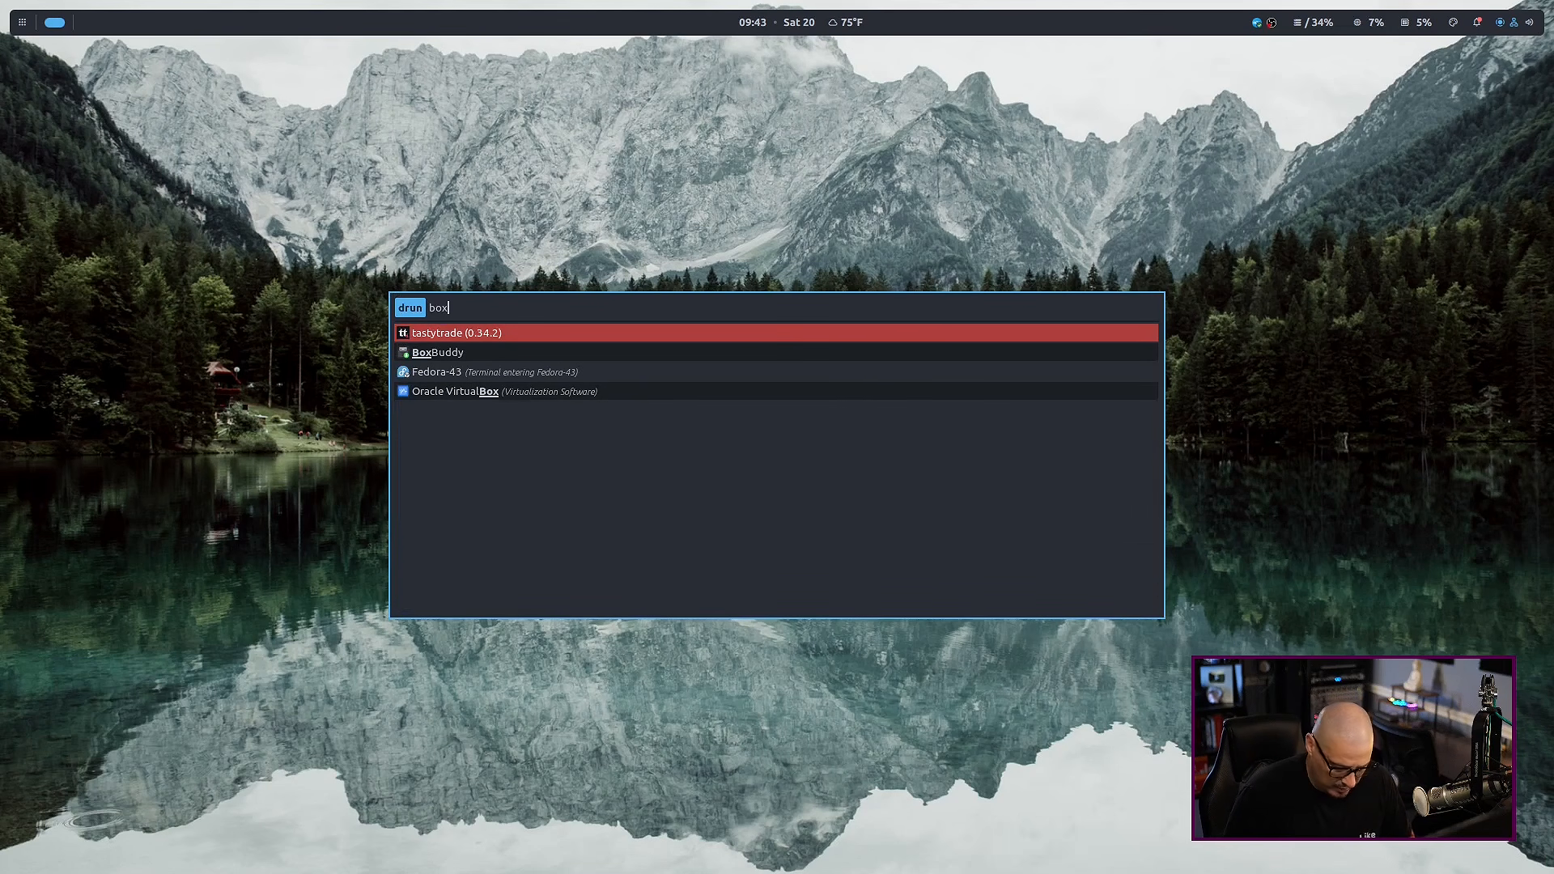
text(x)
key(Down)
key(Return)
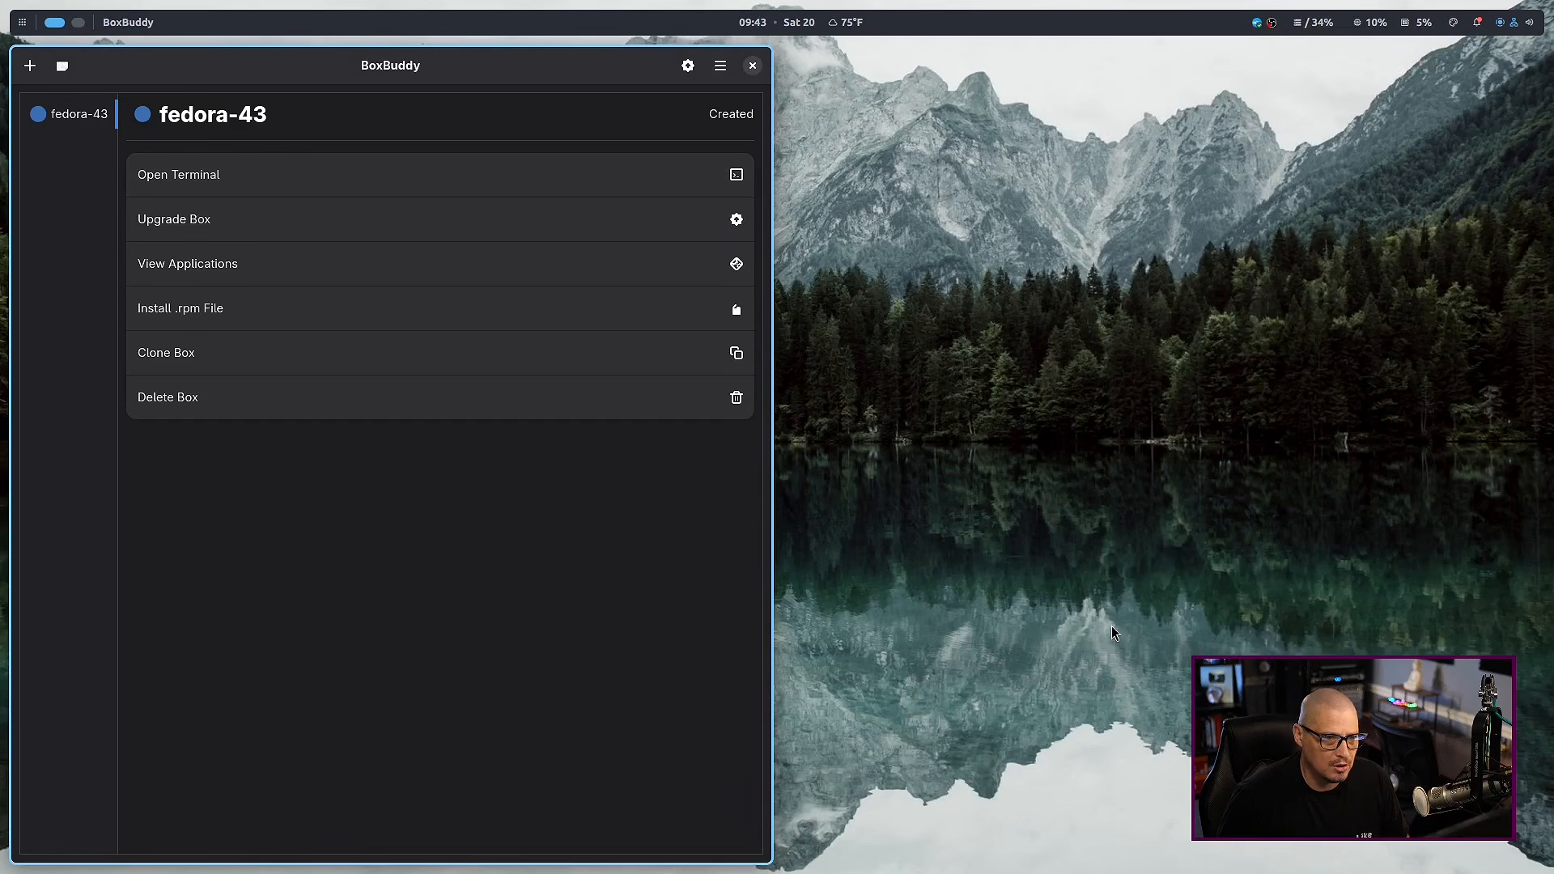
Step: Open Brave and search the web for "I installed boxbuddy as a flatpak on Arch Linux but the boxes I create instantly crash."
key(super+space)
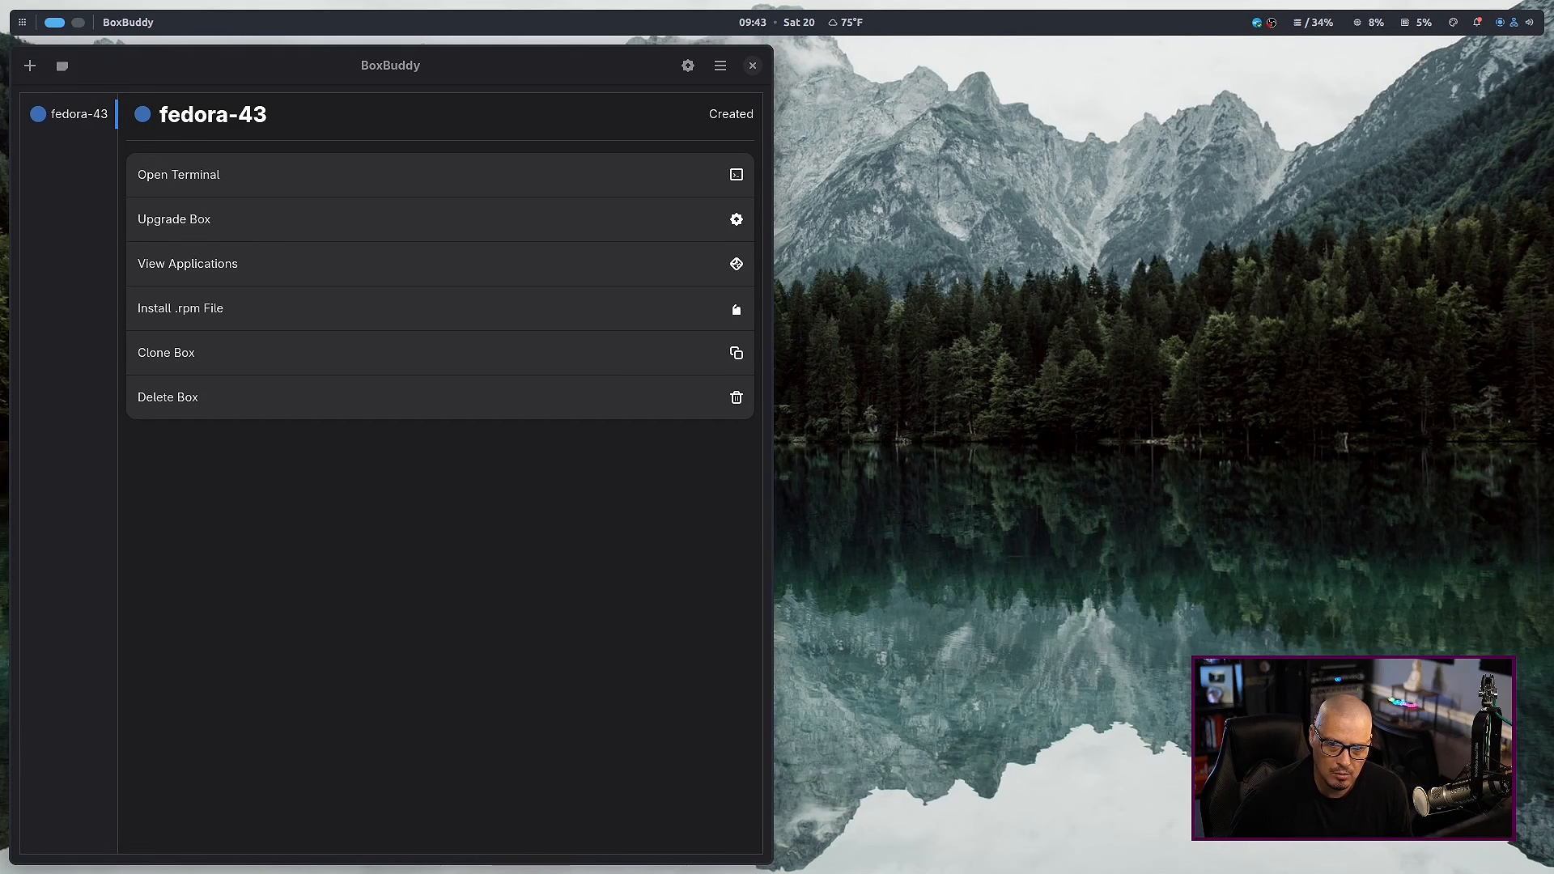
key(Return)
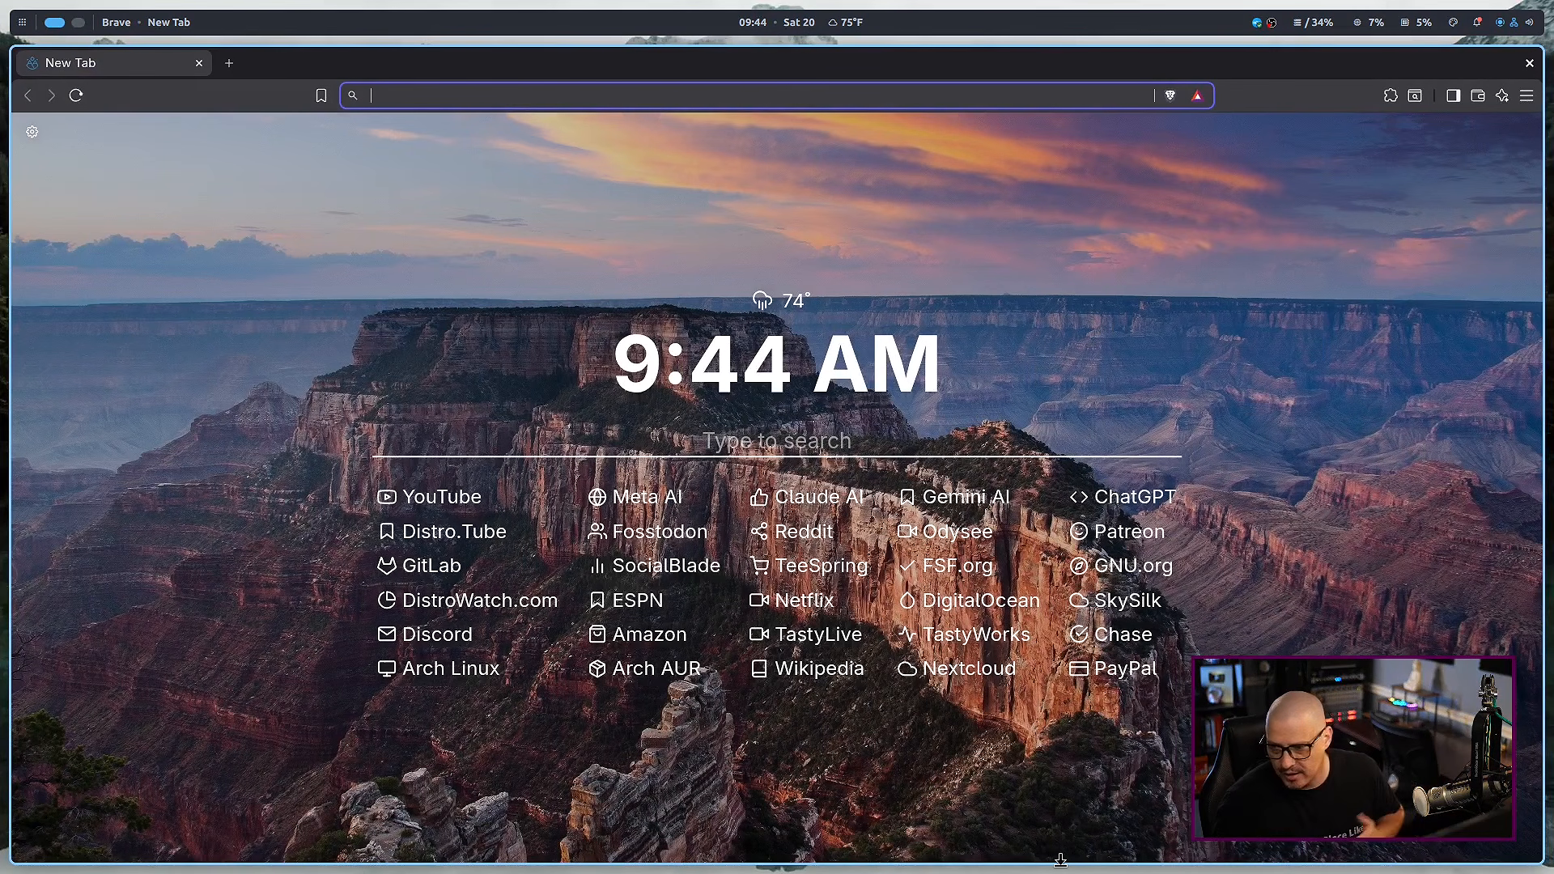
click(812, 450)
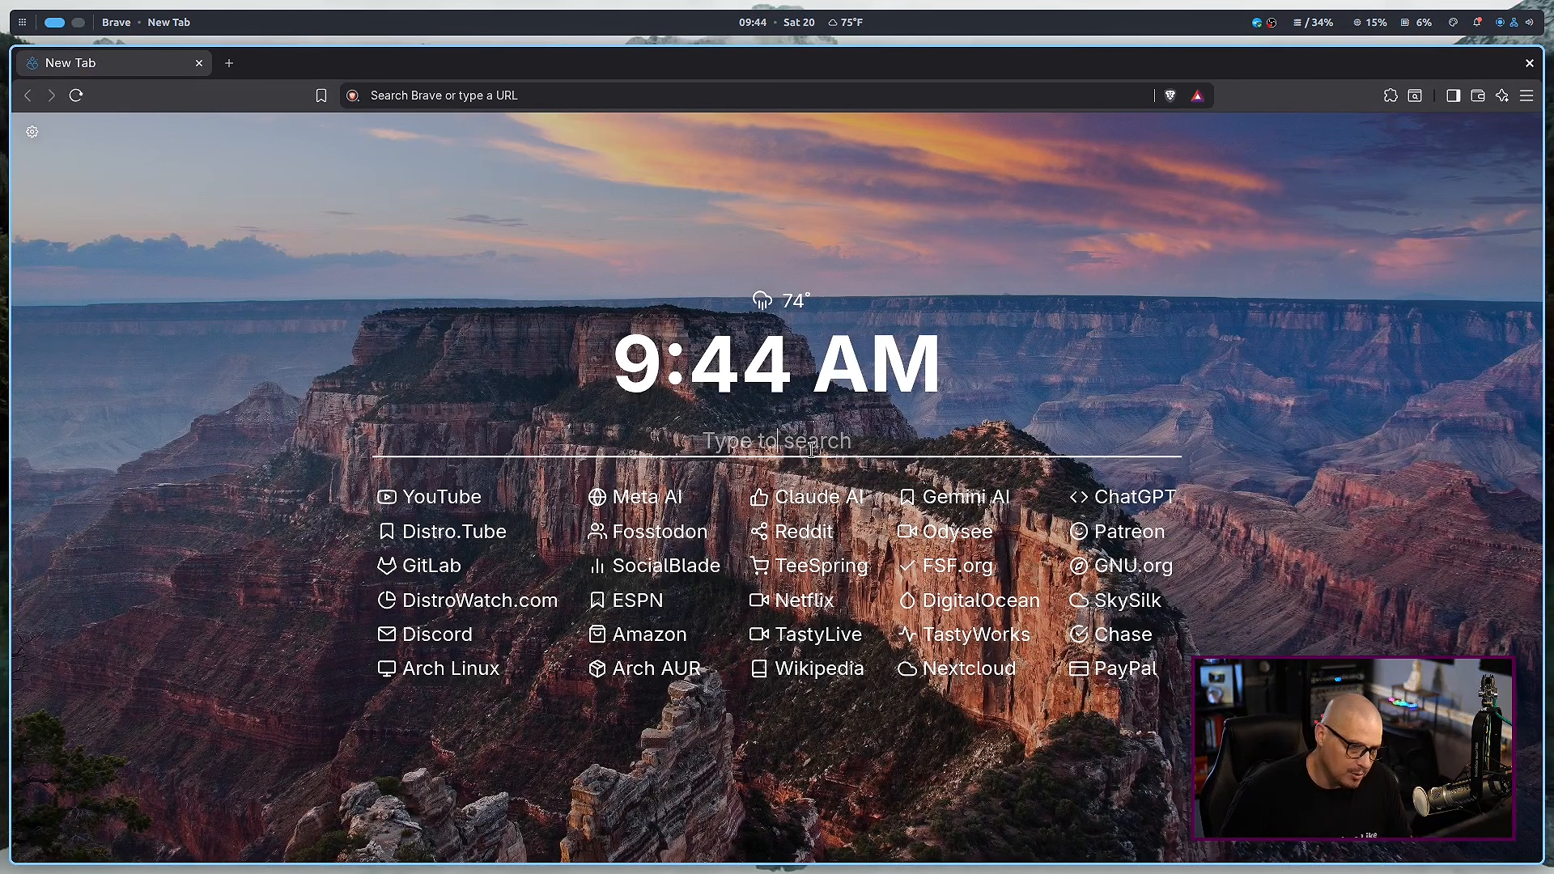
text(L instal)
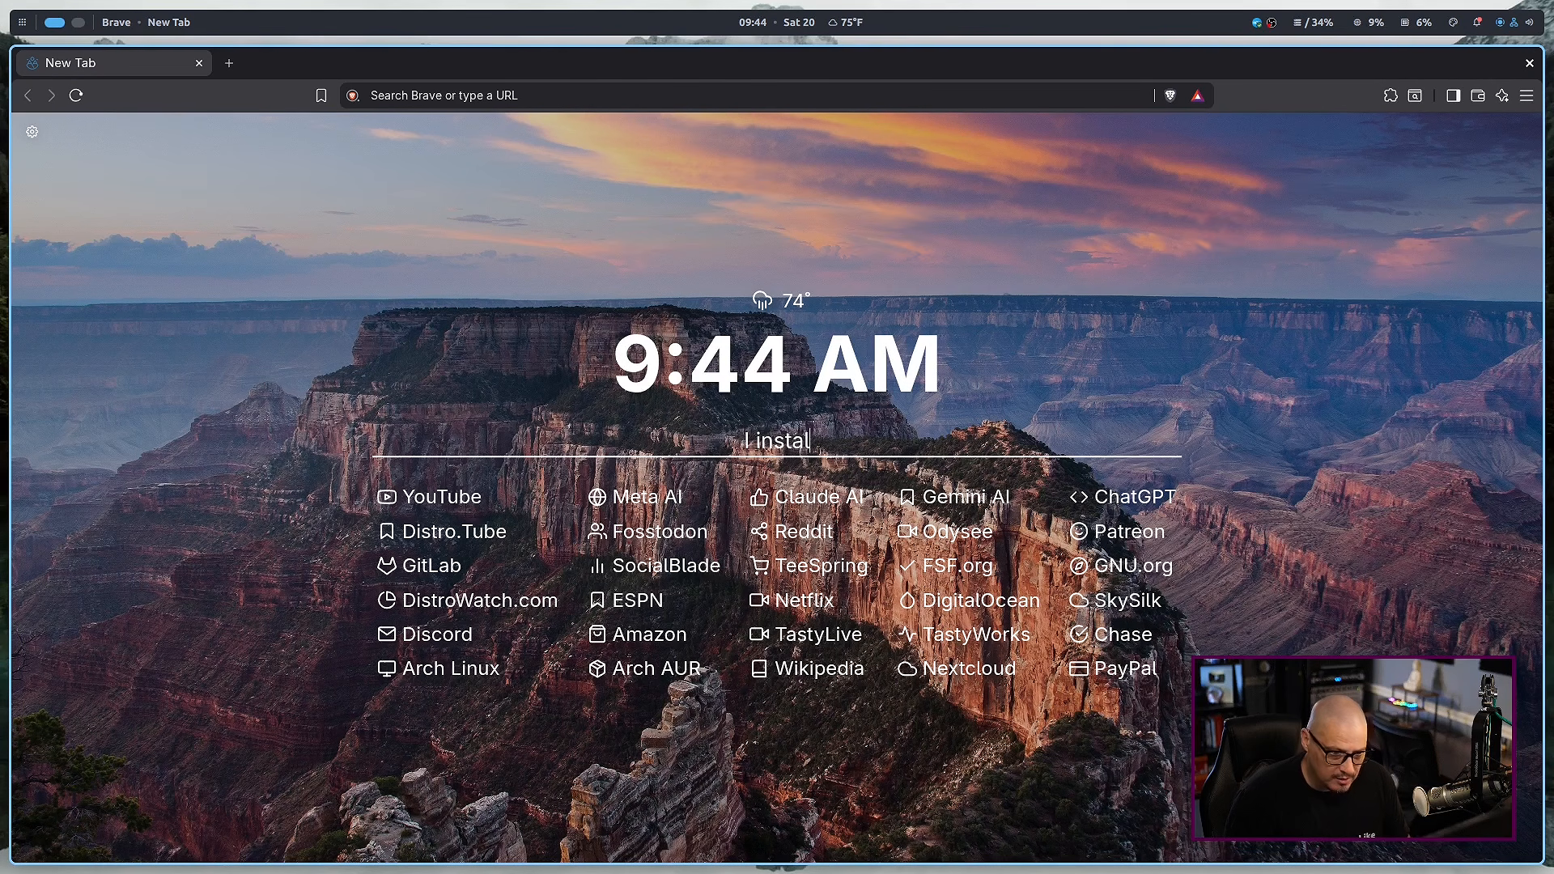
text(led boxbuddy )
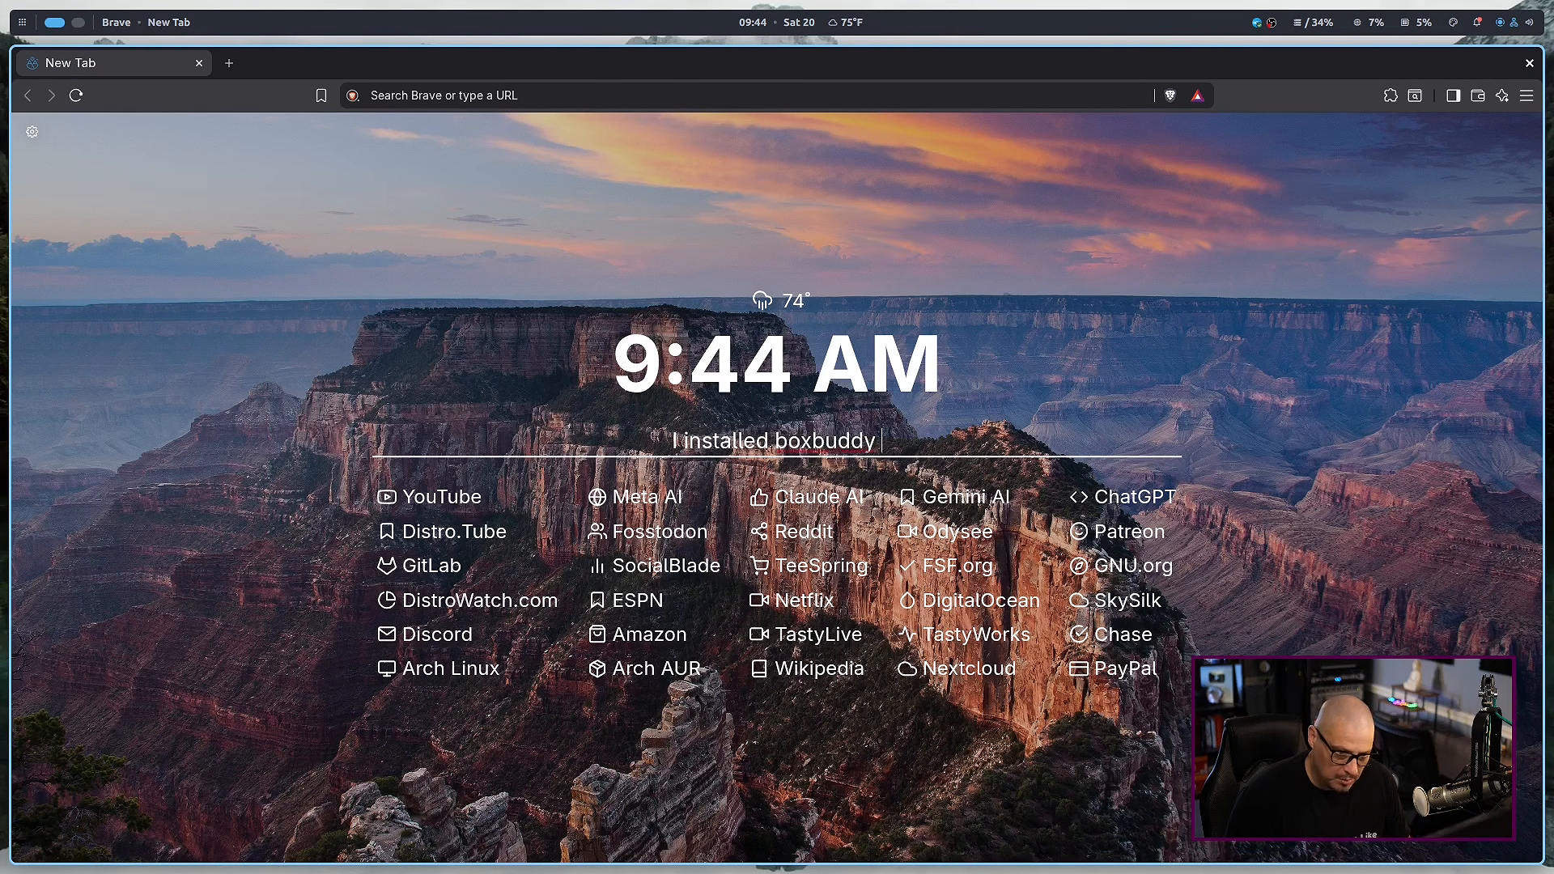
text(as a flatpak)
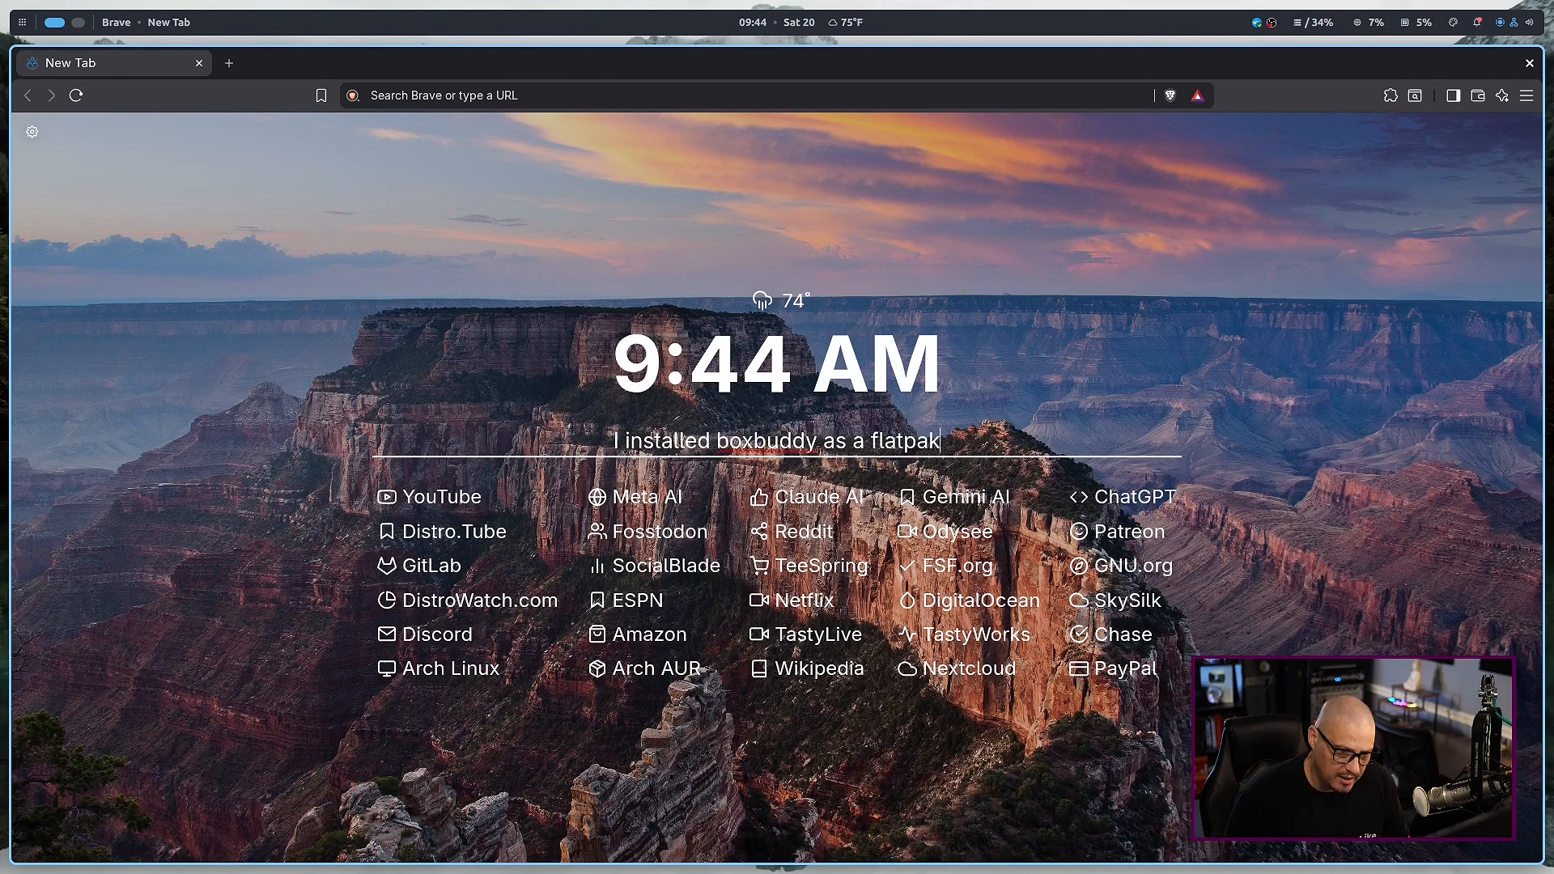
text( on Arch Li)
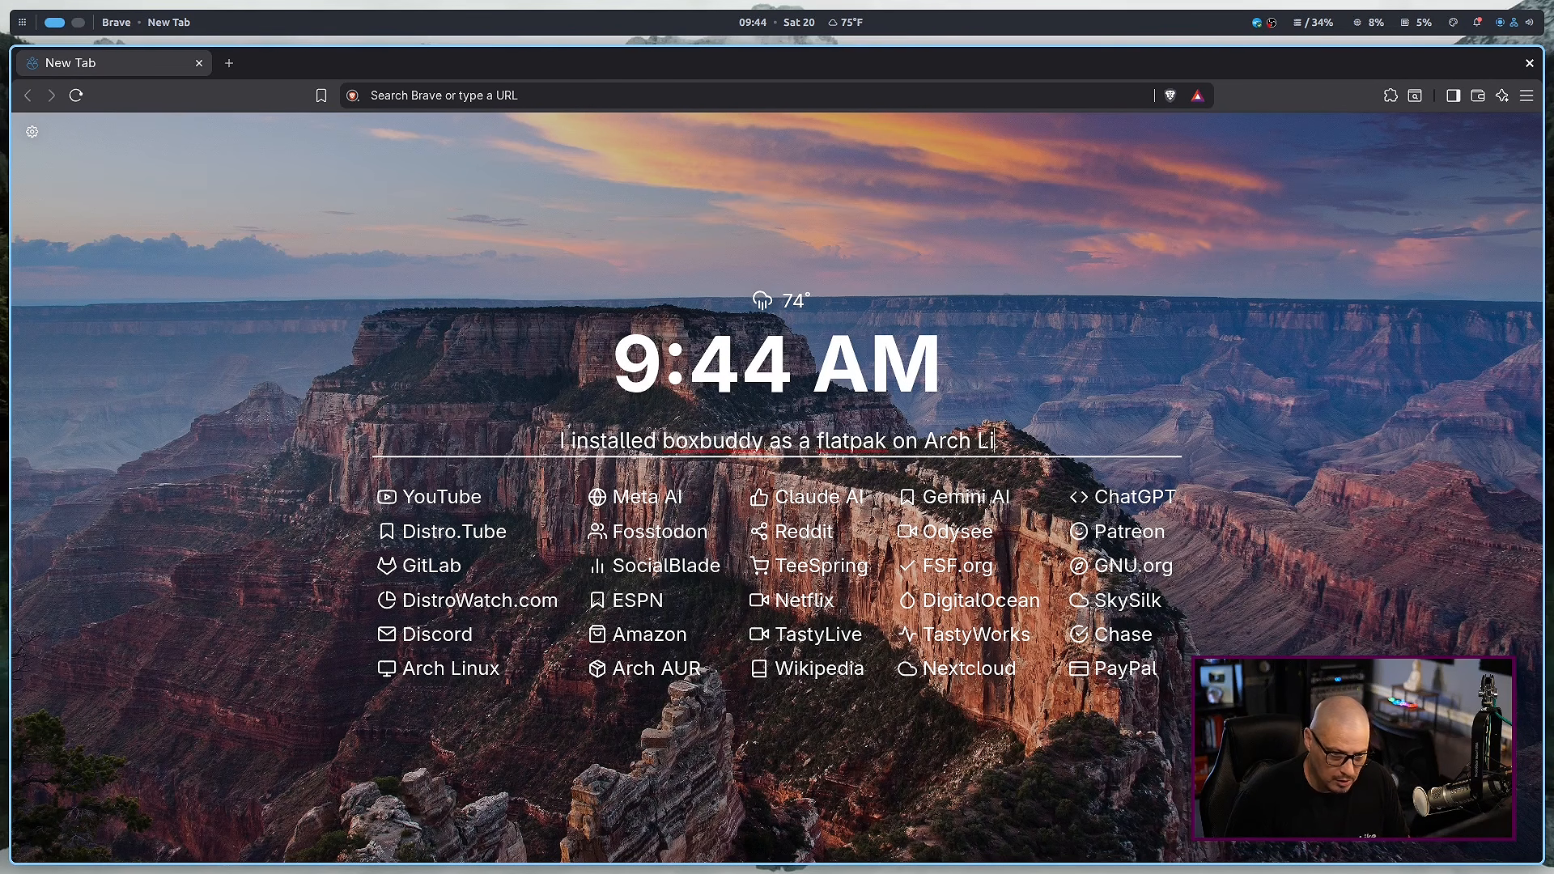
text(nux but the )
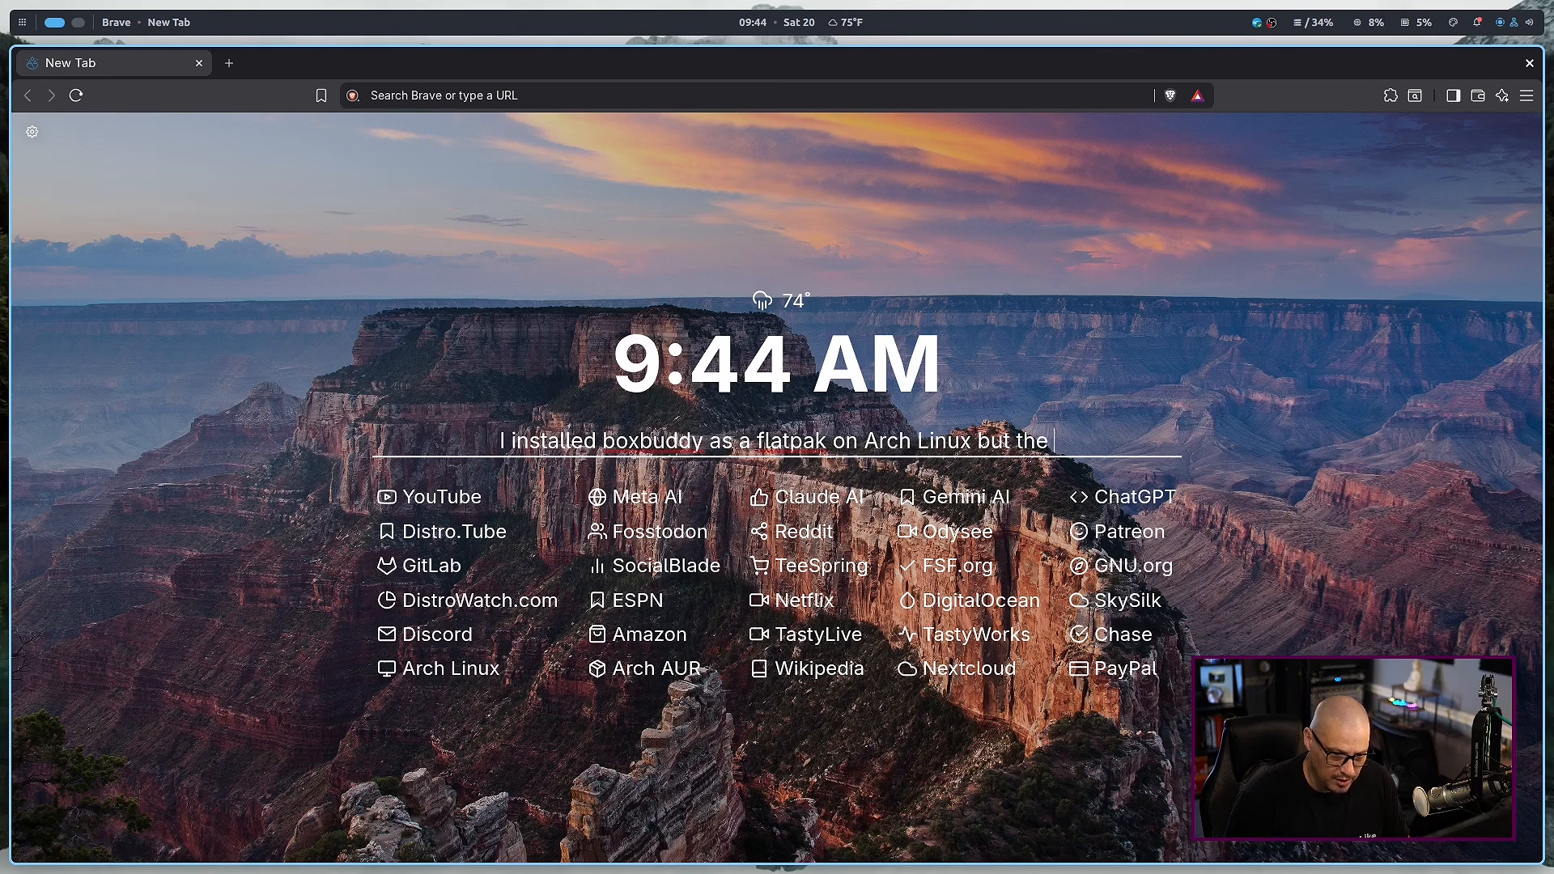
text(boxes )
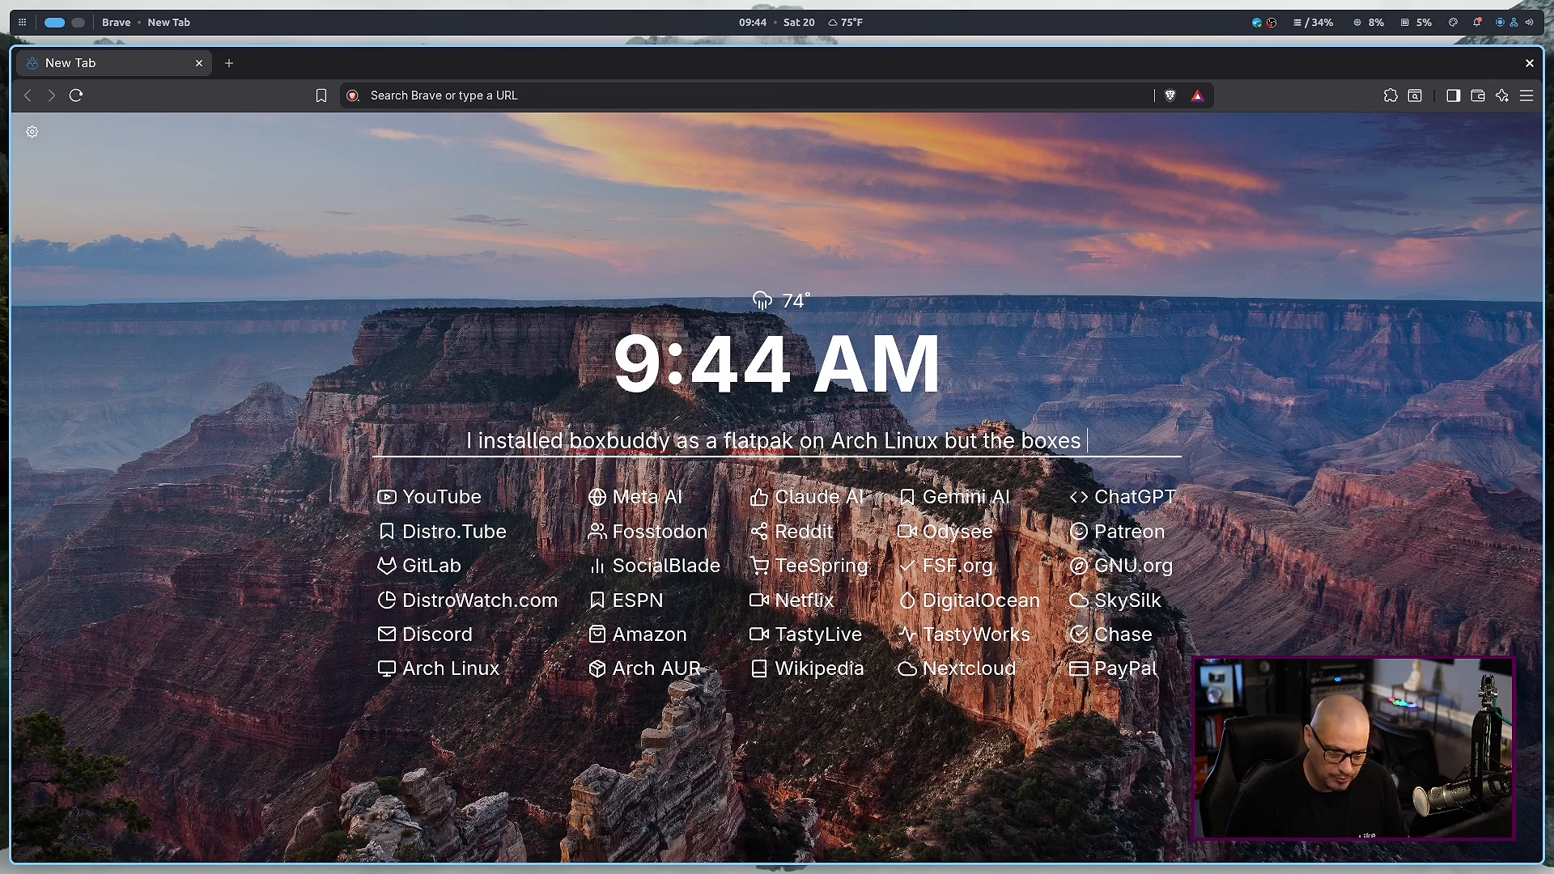
text(I create inst)
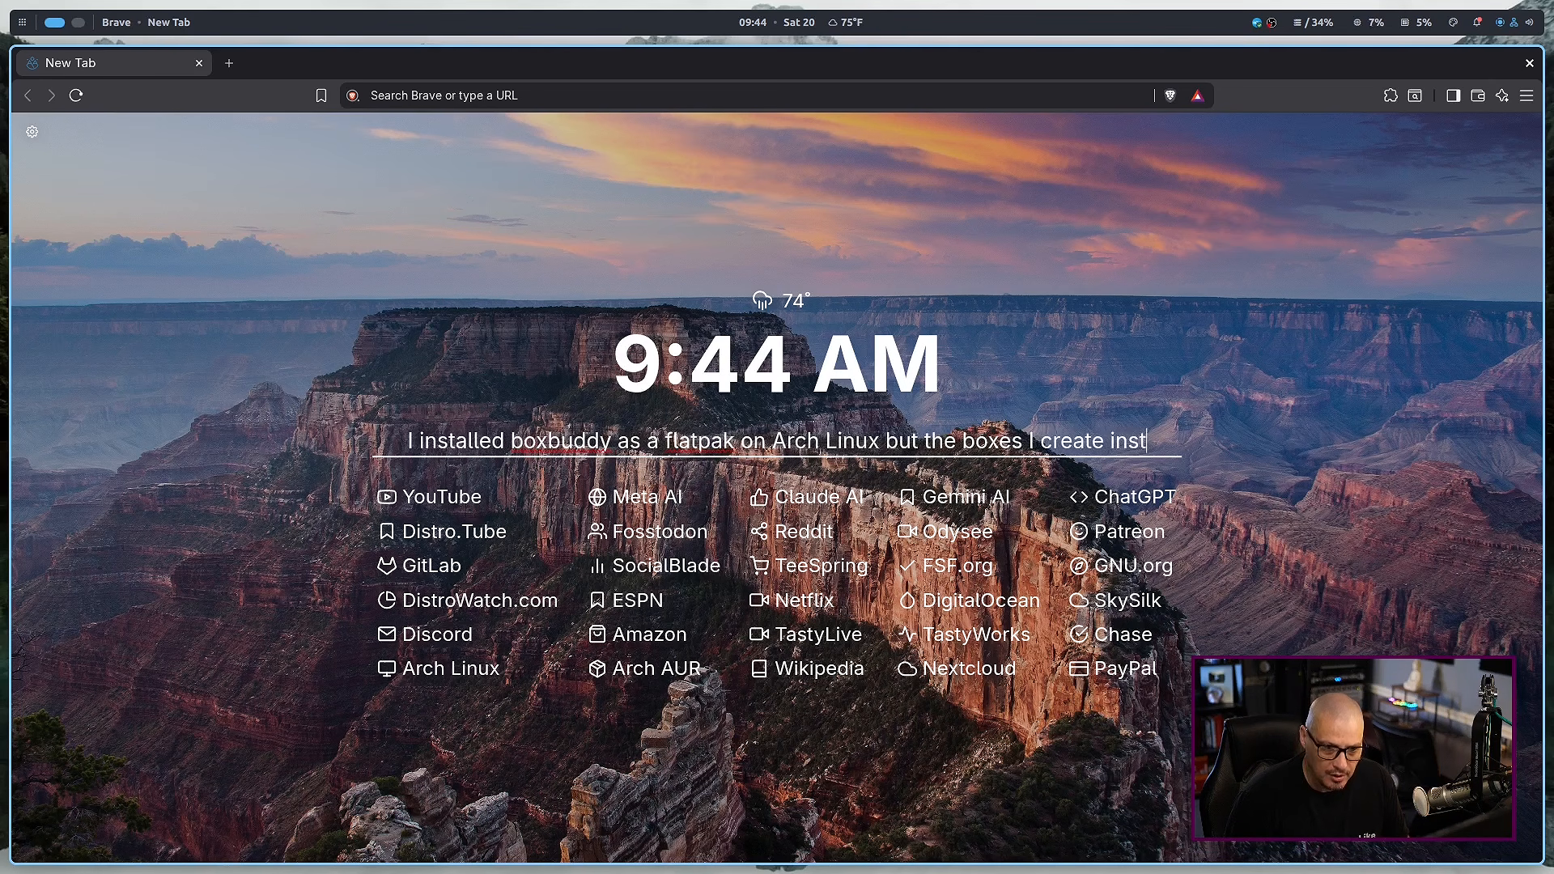
text(antly crash)
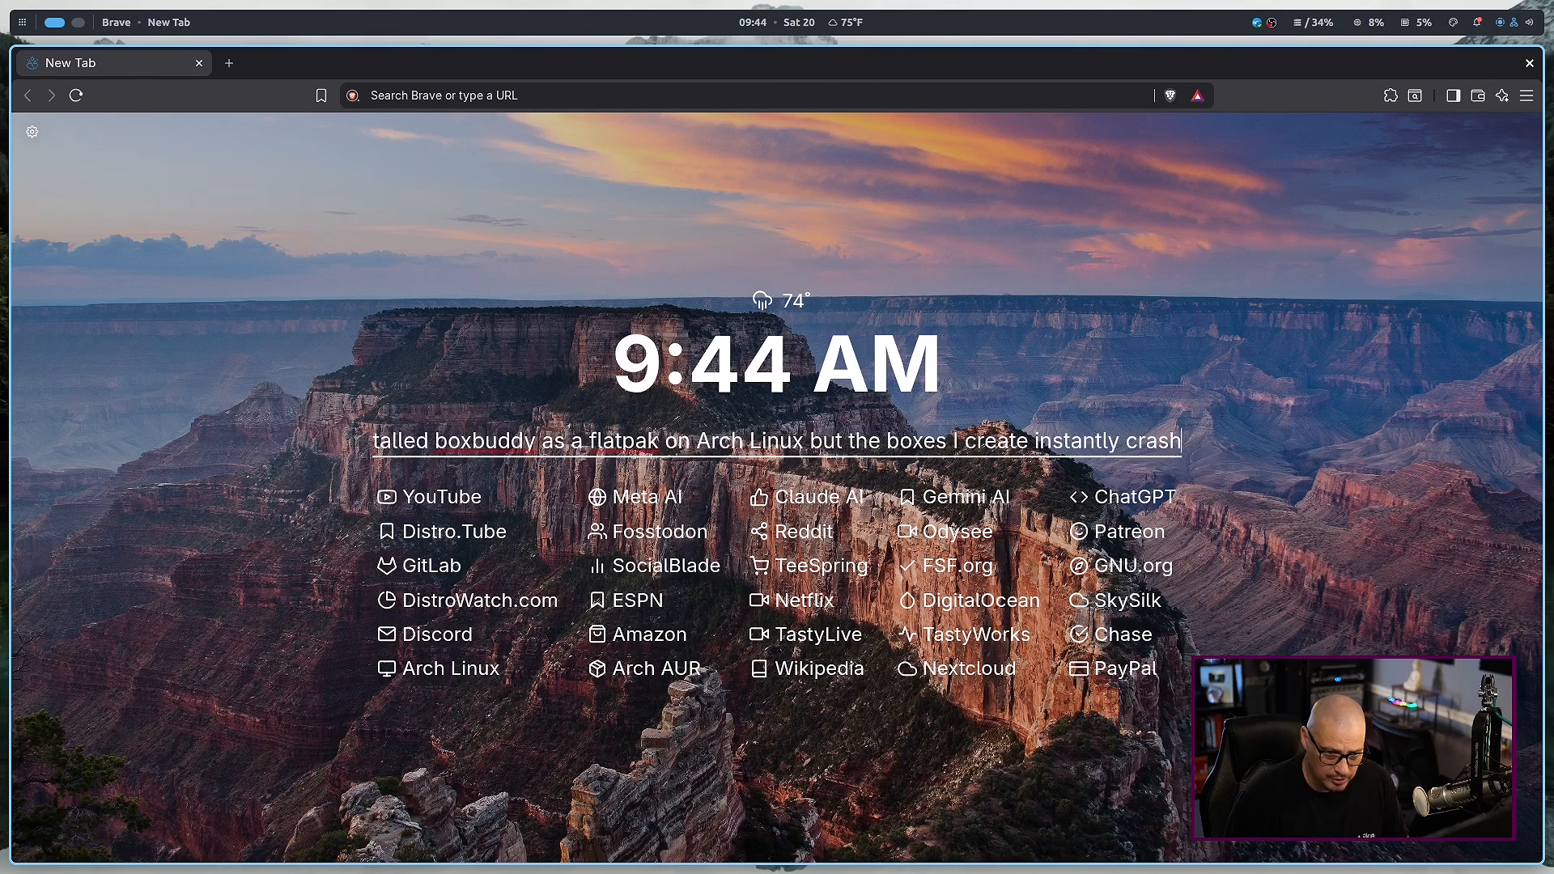
text(.)
key(Return)
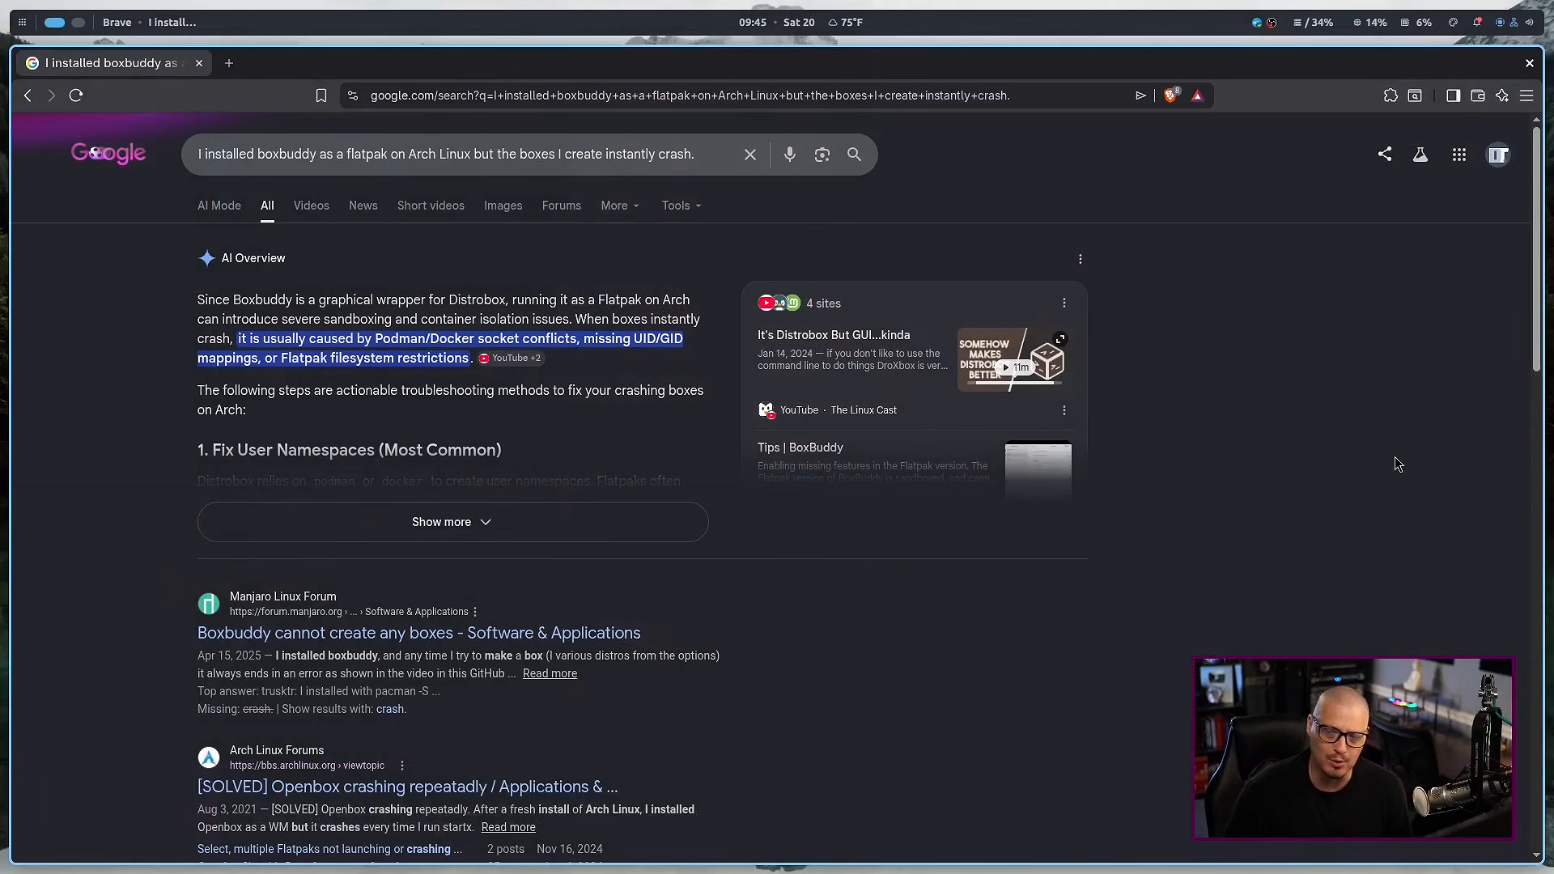
Step: Expand the AI Overview and read its instructions for fixing user namespaces with /etc/subuid and /etc/subgid
click(470, 524)
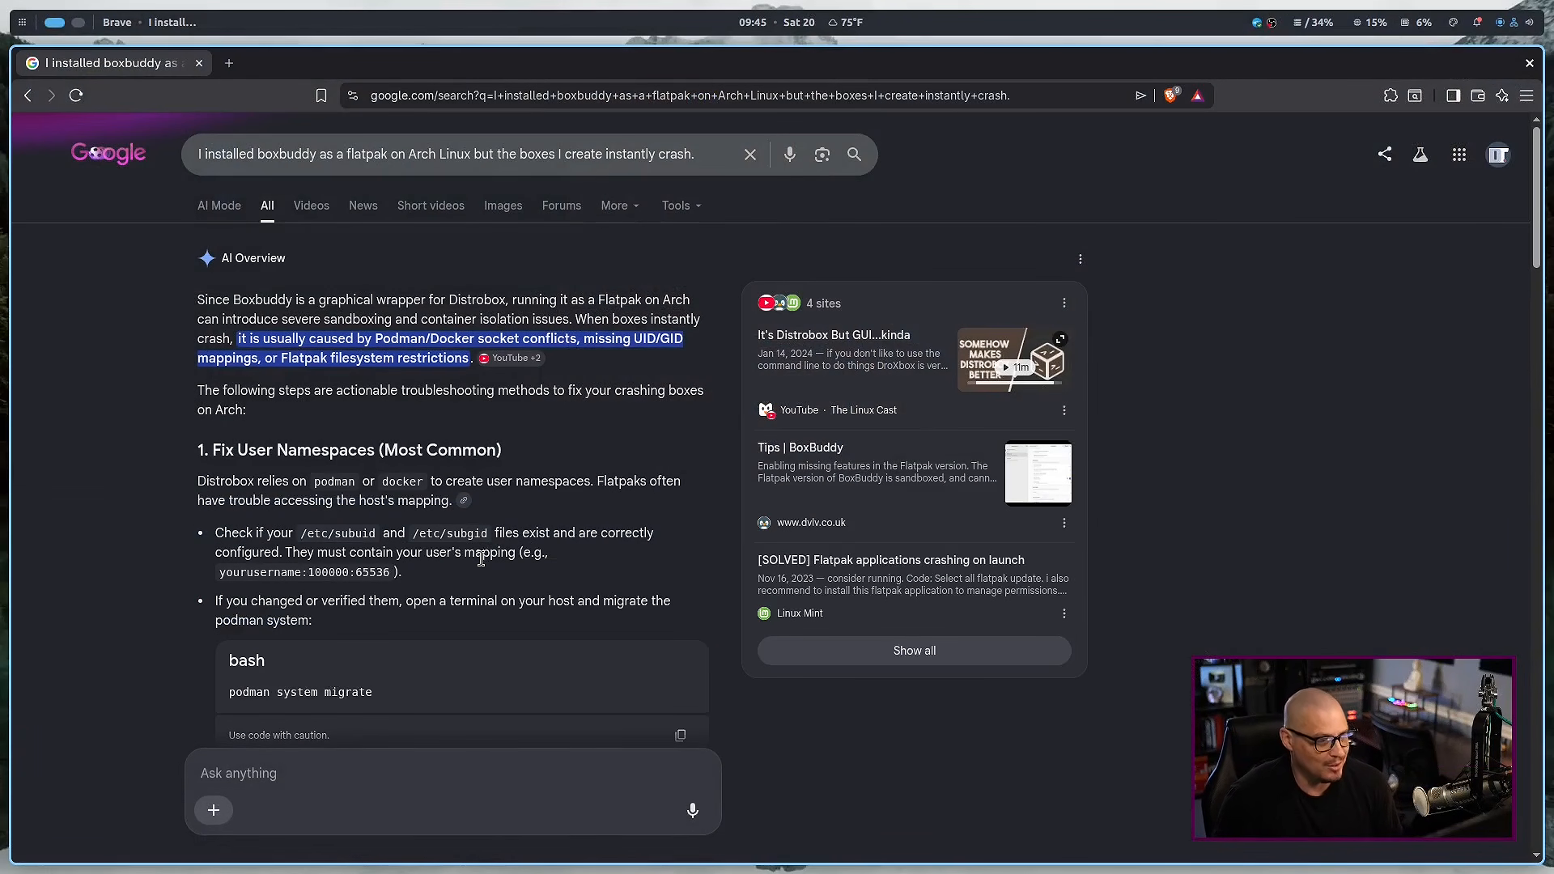
scroll(469, 546, down, 2)
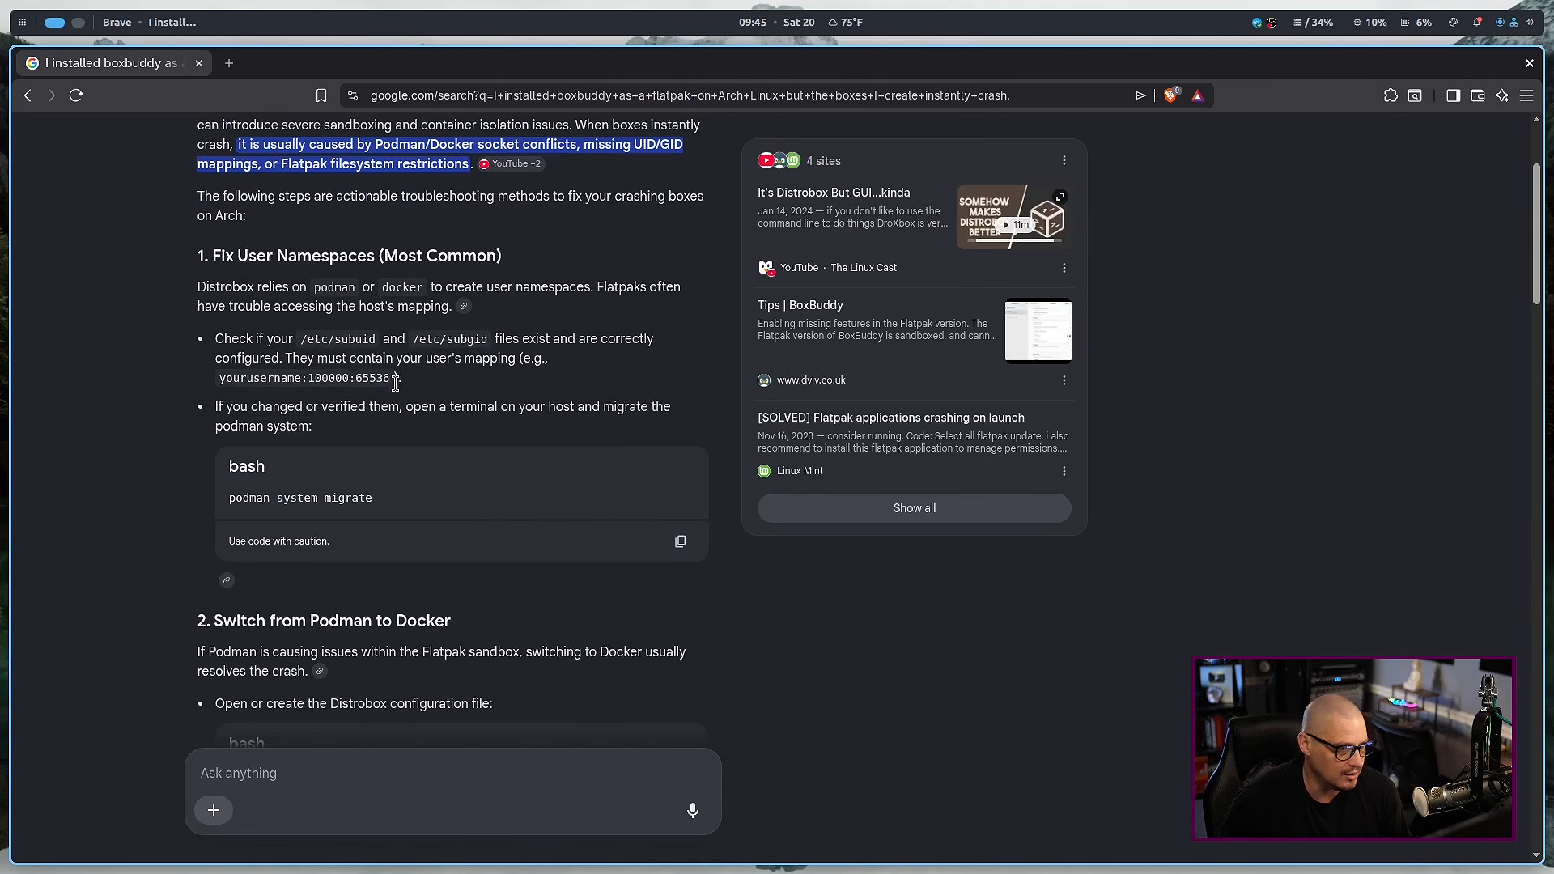
drag(418, 379, 209, 344)
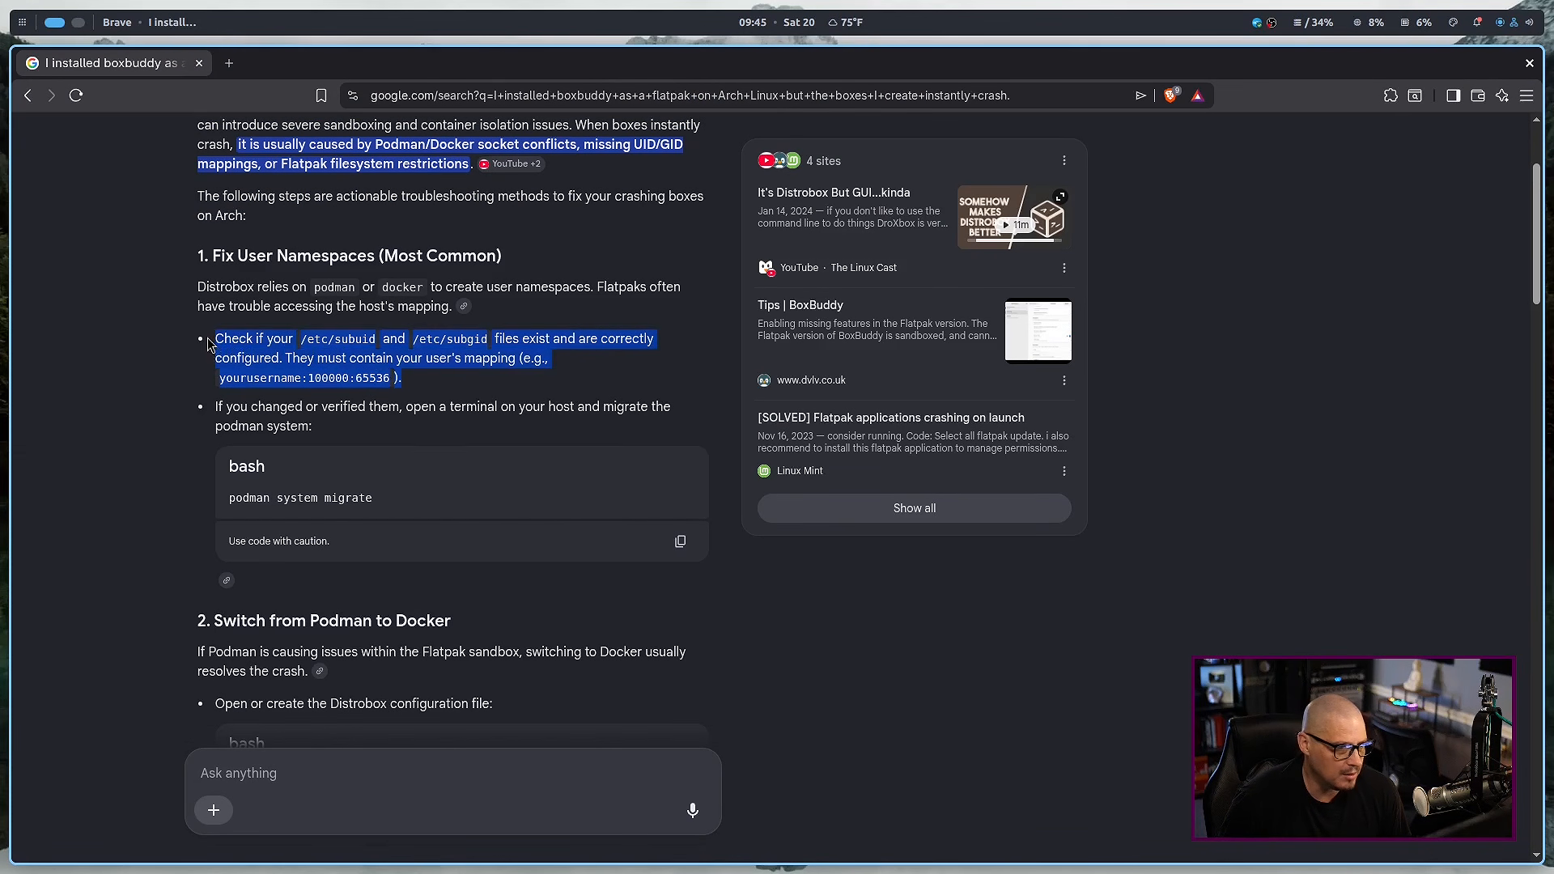
scroll(441, 536, down, 3)
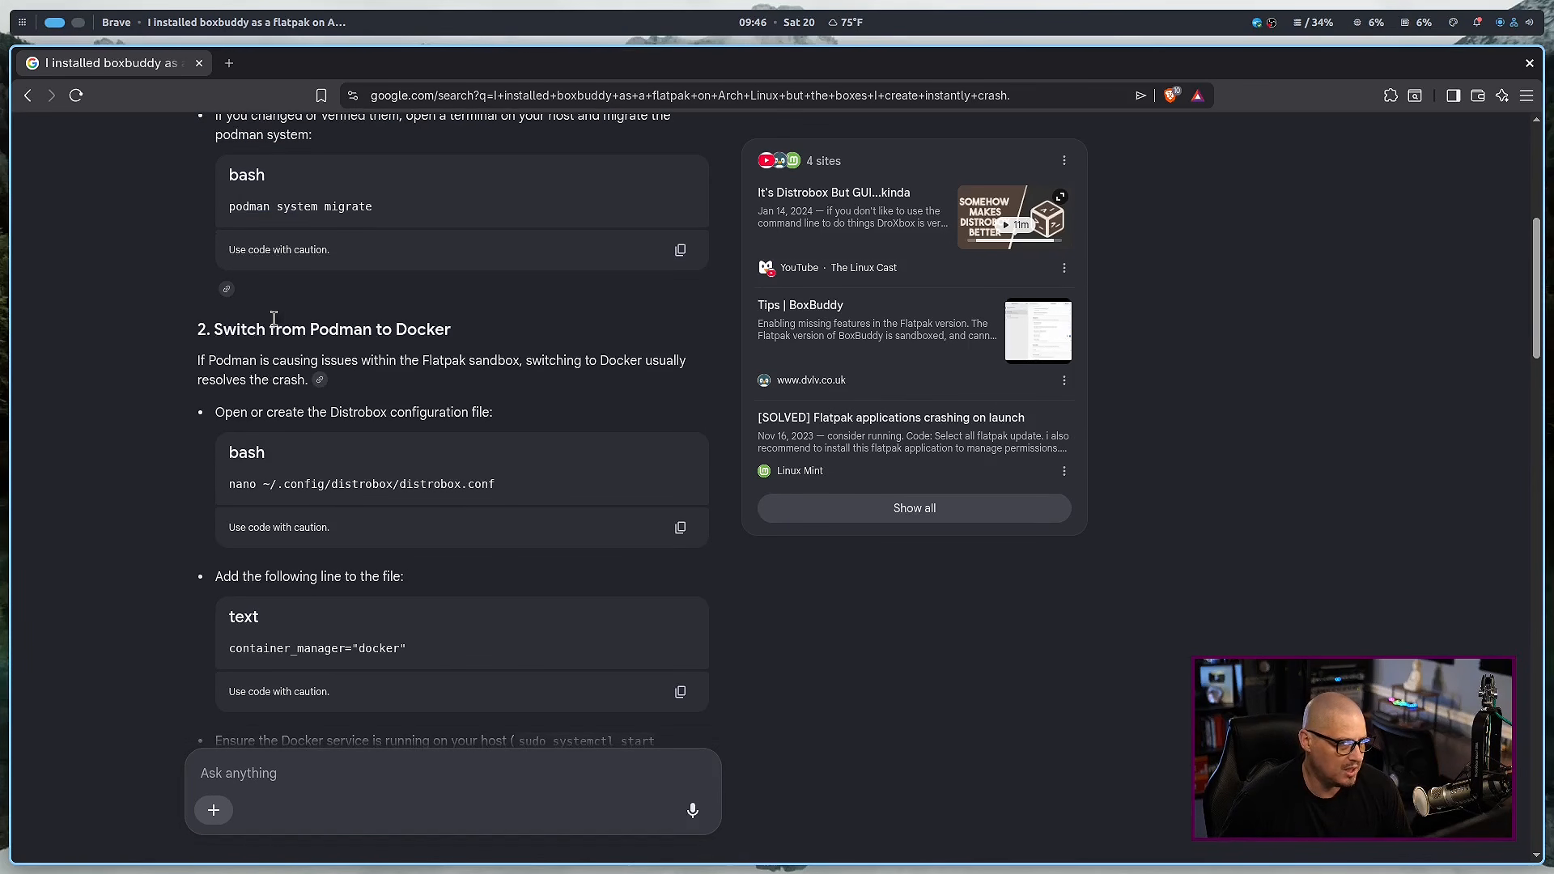
Step: Copy the path ~/.config/distrobox/distrobox.conf from the overview's "Switch from Podman to Docker" section
scroll(557, 485, down, 1)
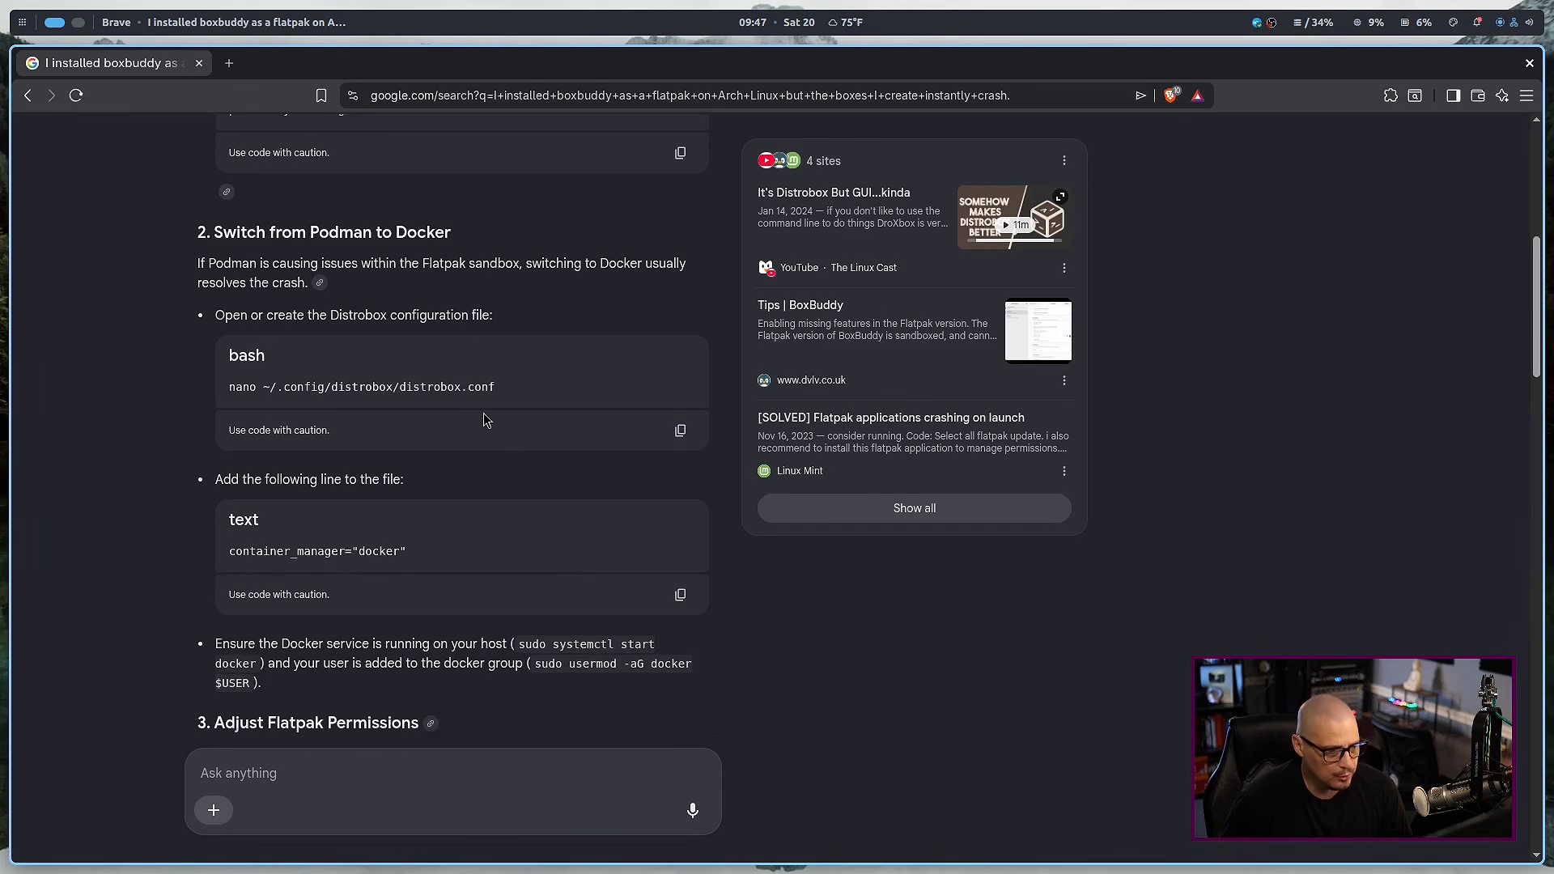
drag(500, 399, 262, 386)
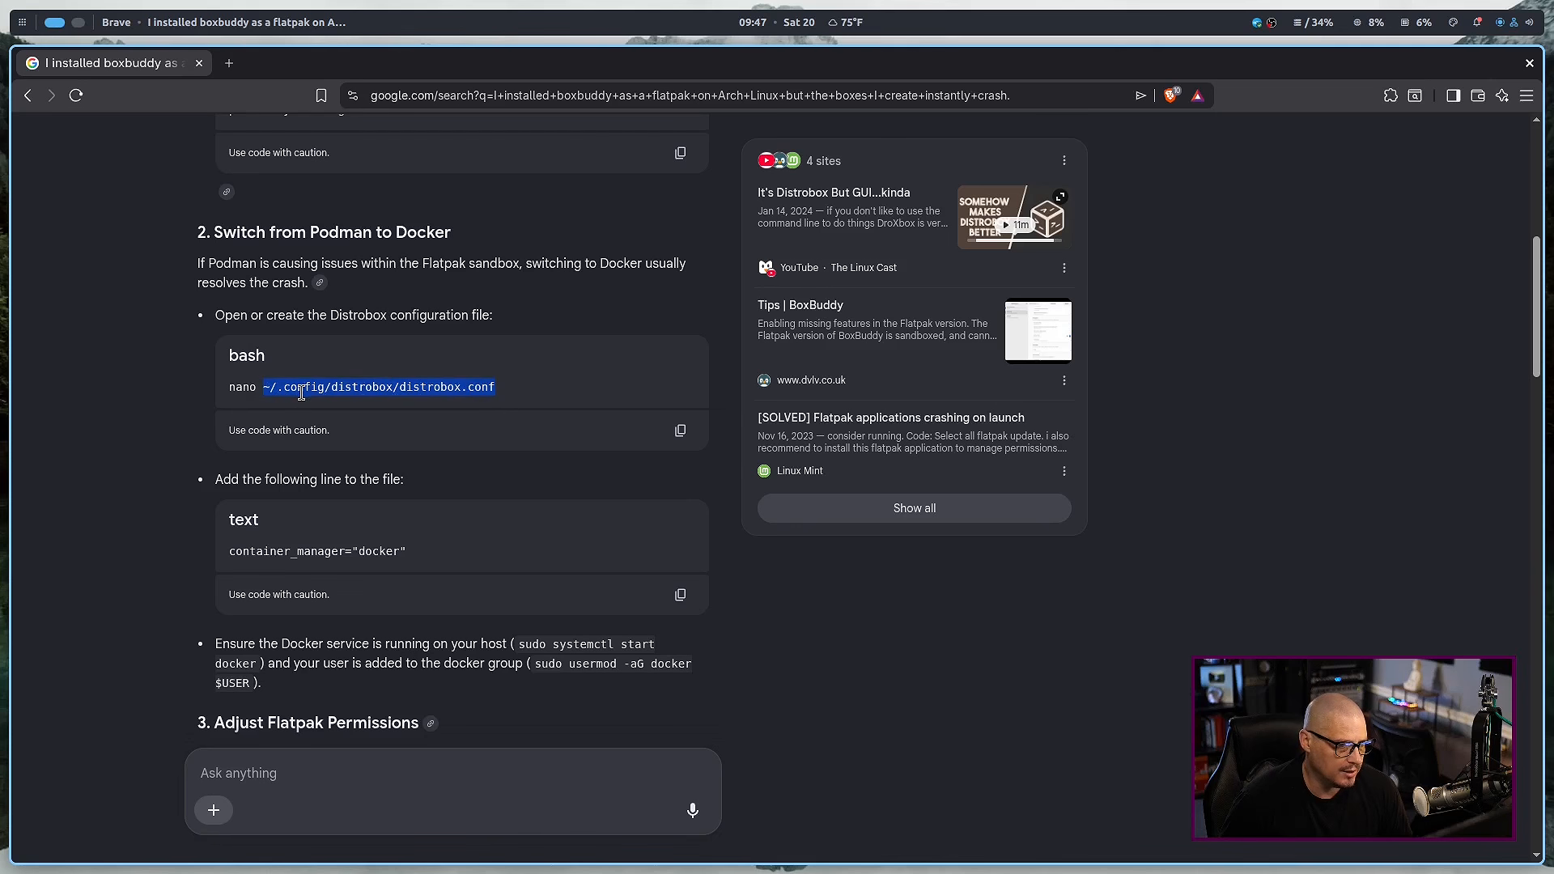
right_click(301, 390)
click(363, 403)
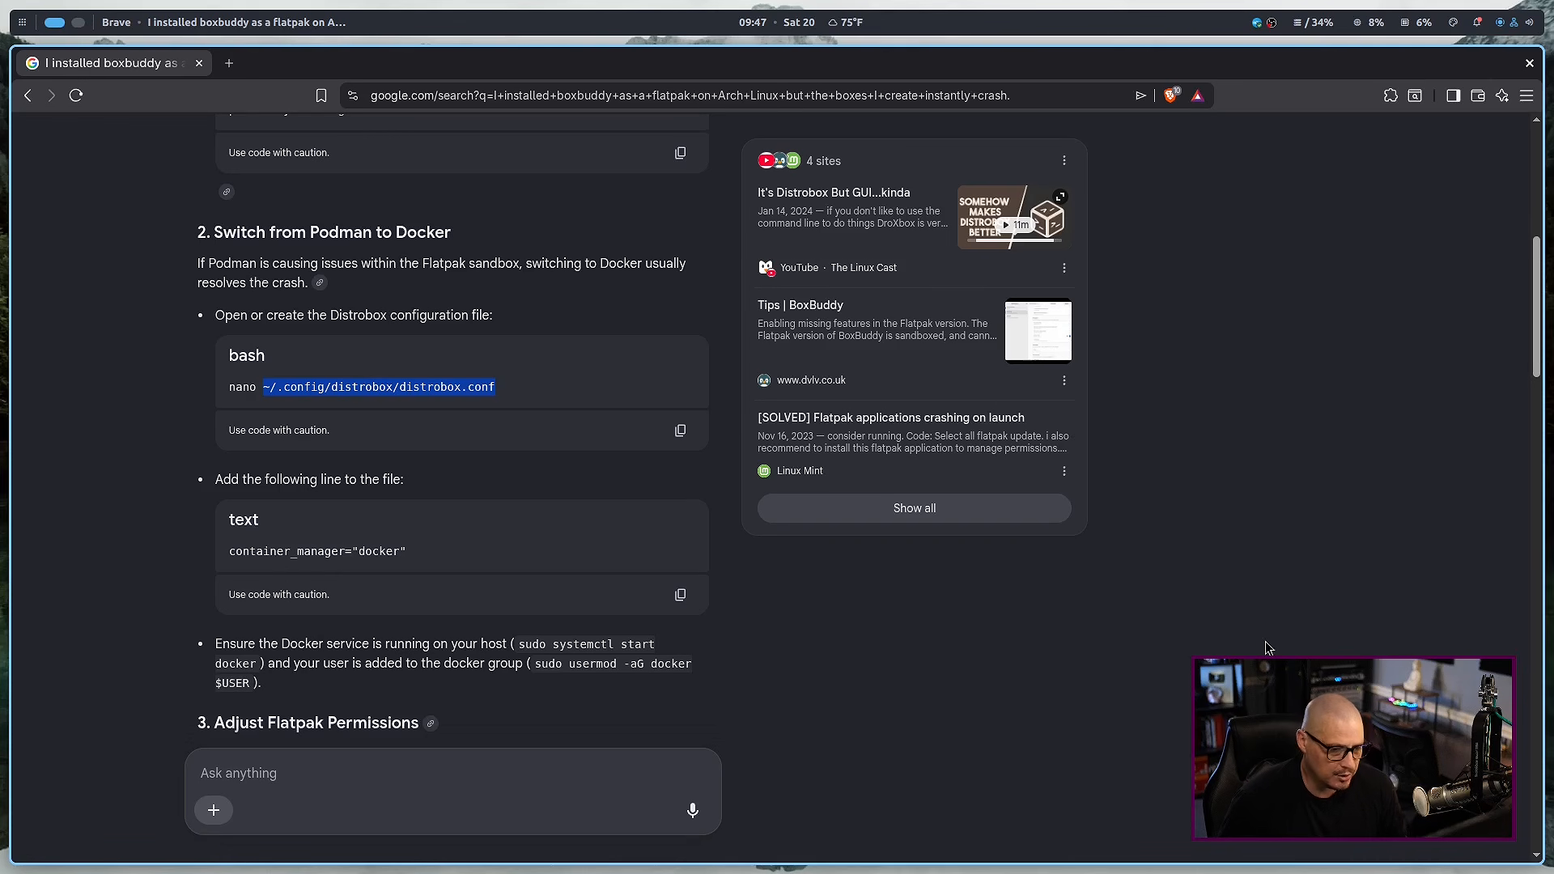
Step: Open a new terminal on the second workspace, expand it to full width and enlarge its text
key(super+Right)
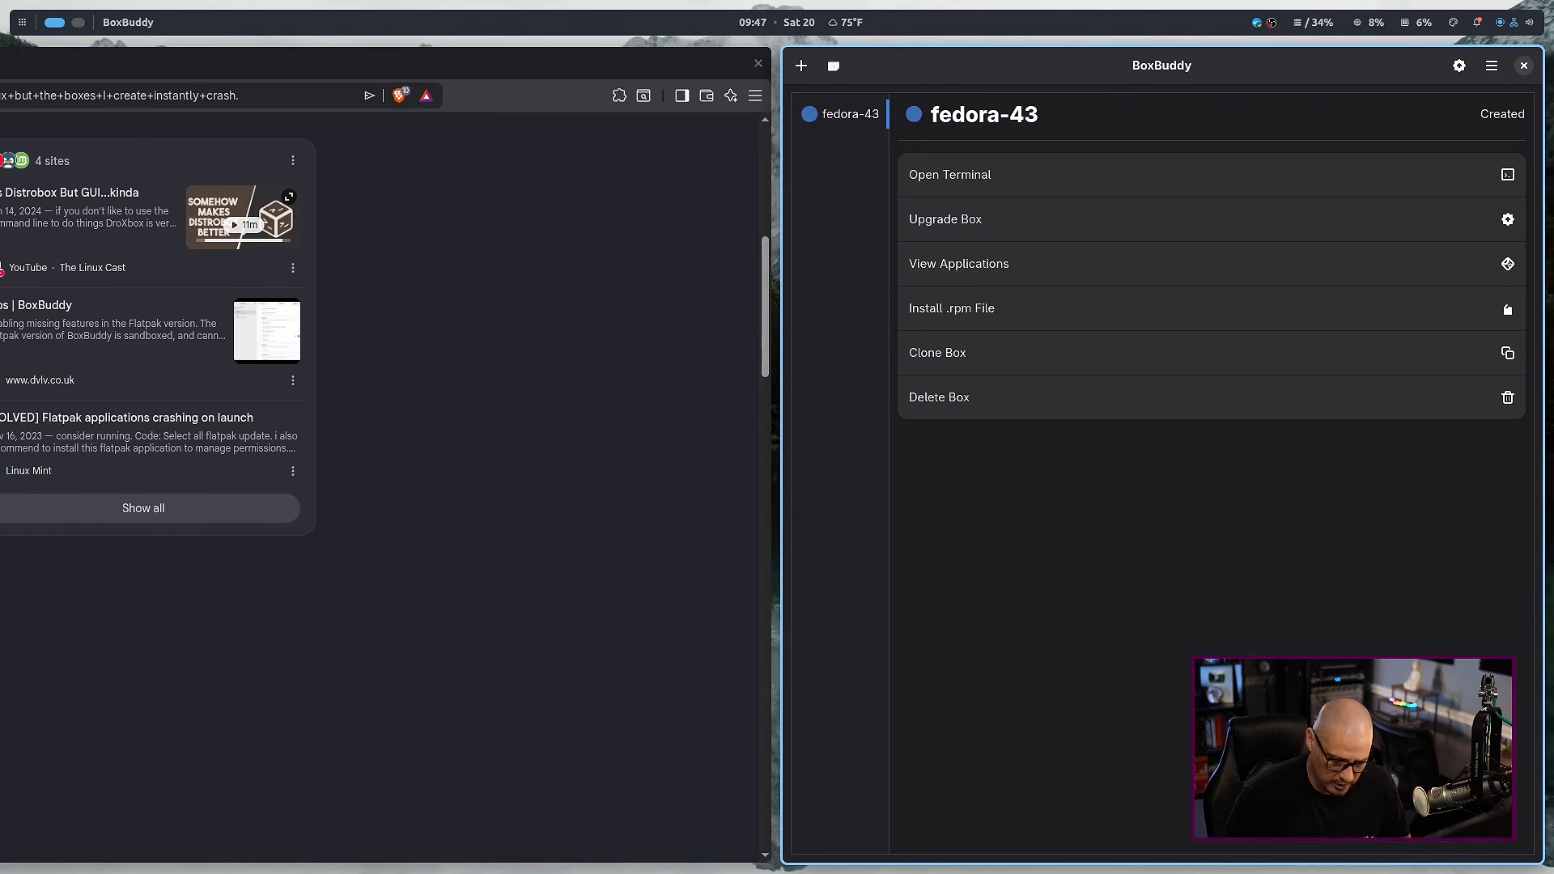
key(super+2)
key(super+Return)
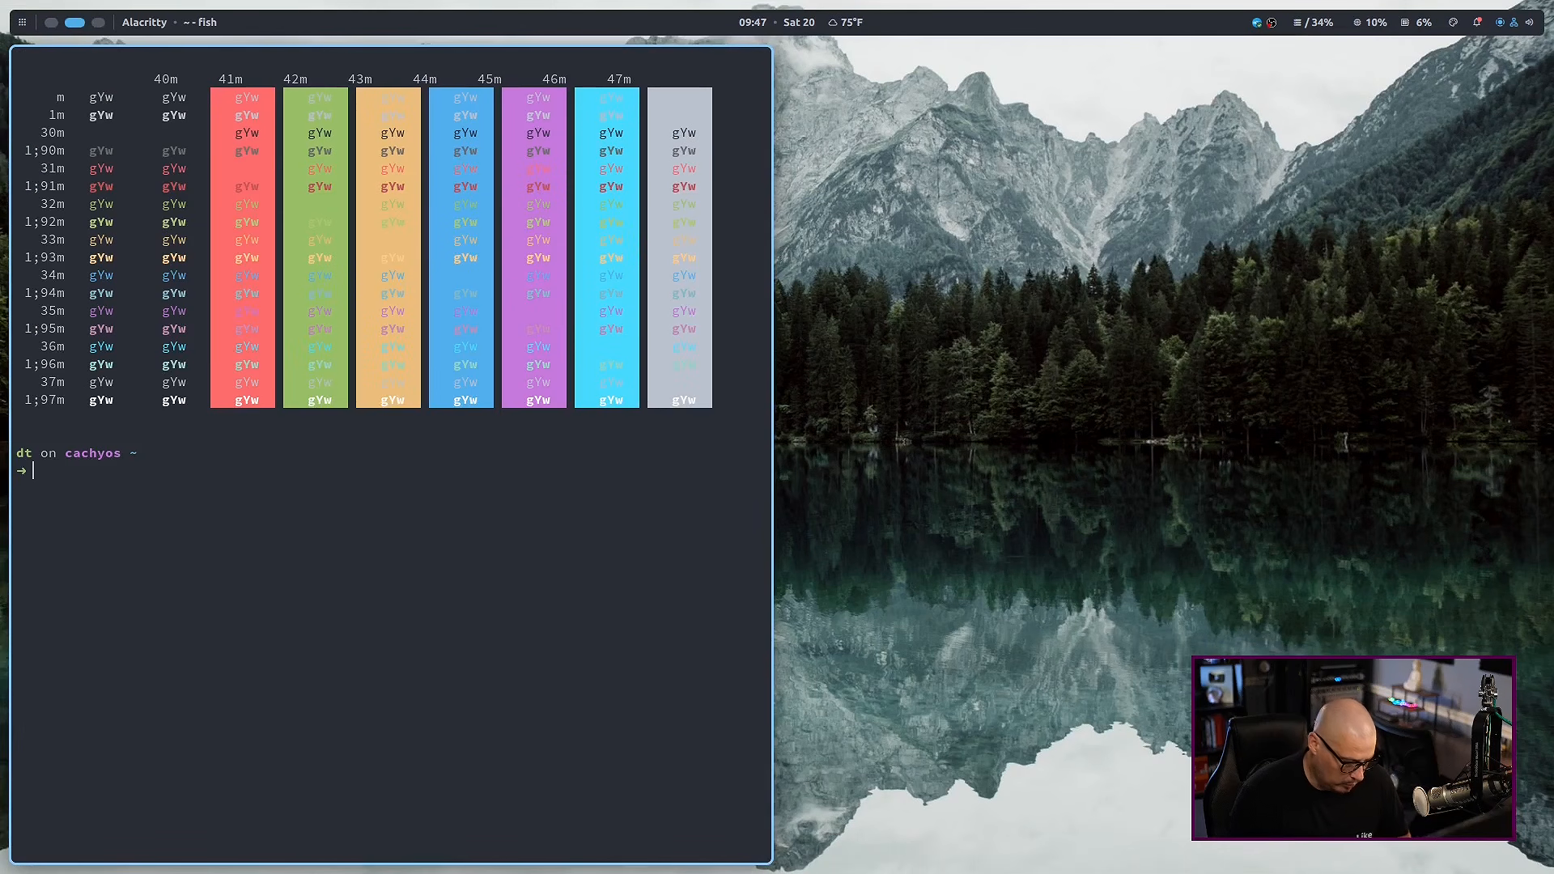
key(super+f)
key(ctrl+plus)
key(ctrl+plus)
key(ctrl+plus)
key(ctrl+plus)
key(ctrl+plus)
key(ctrl+plus)
key(ctrl+plus)
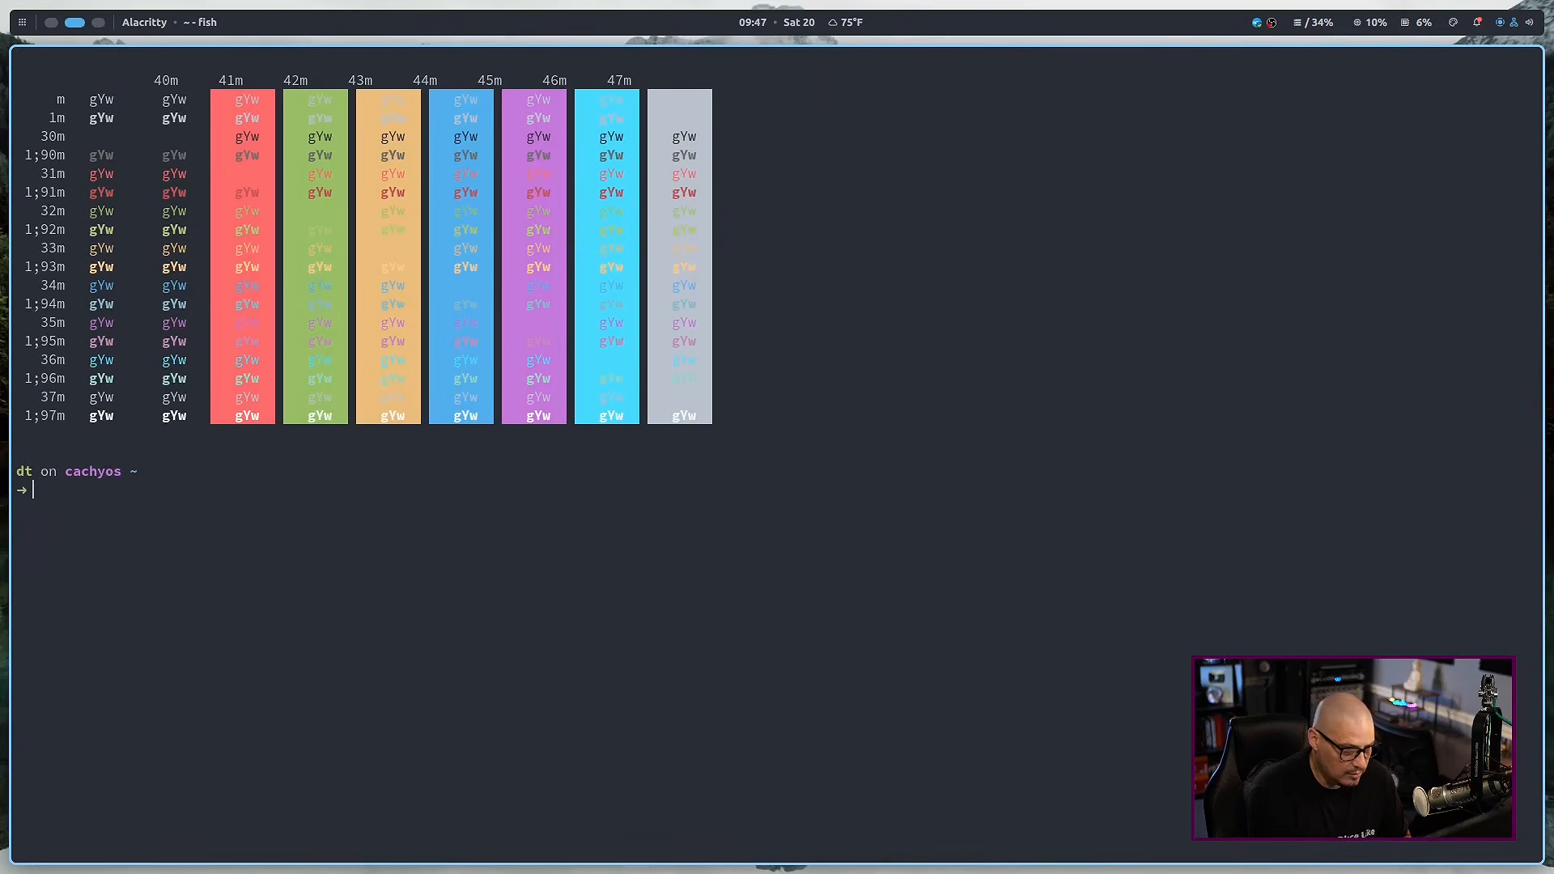
key(ctrl+plus)
Step: Open ~/.config/distrobox/distrobox.conf in Vim using the copied path
text(vim )
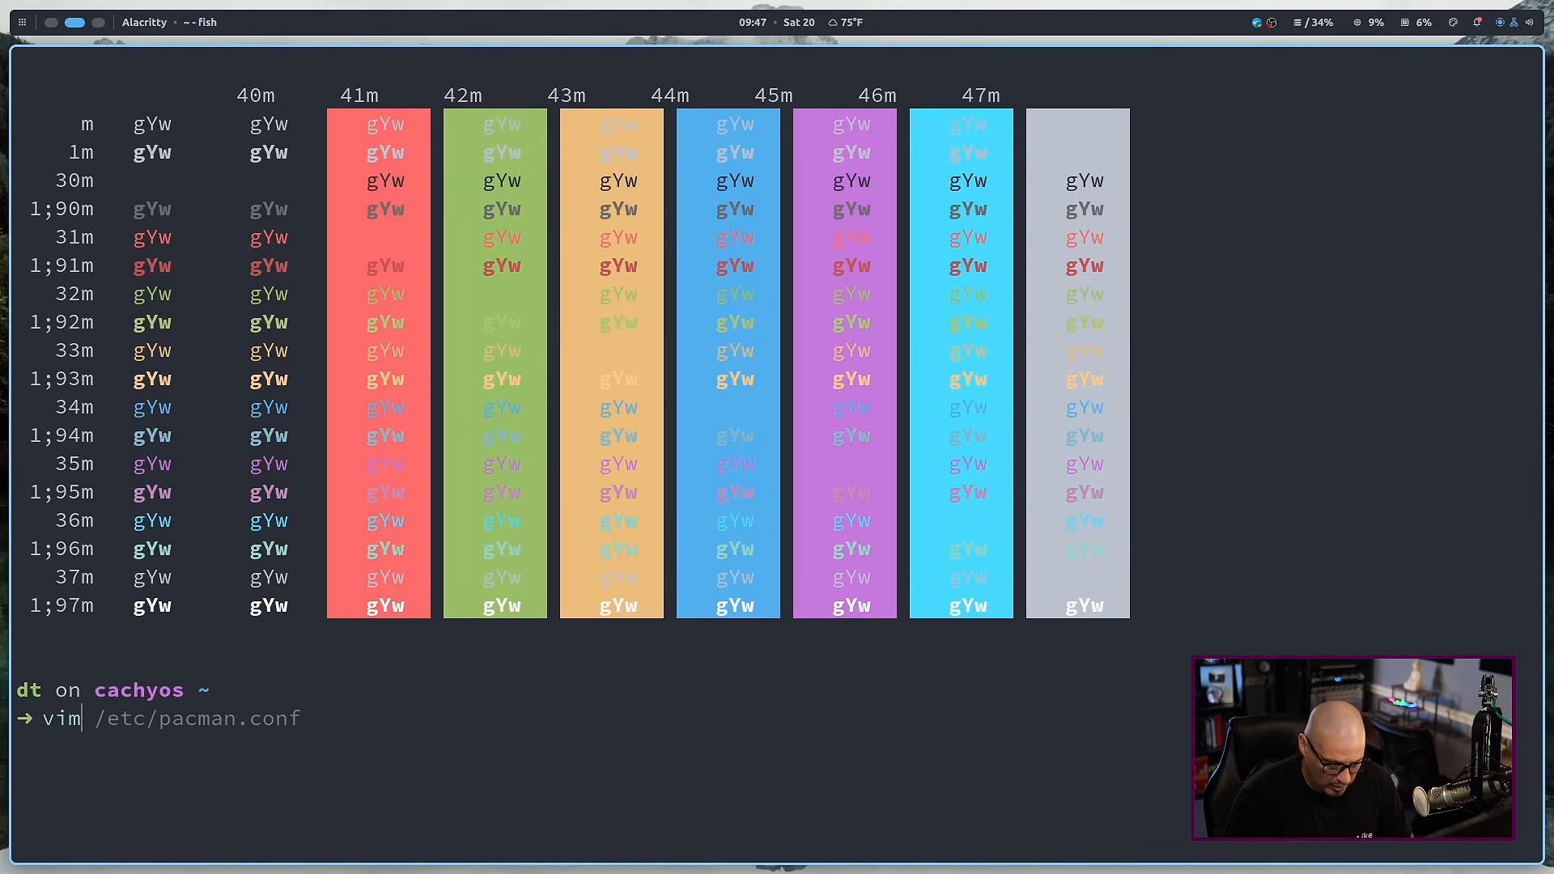
text(~/.config/distrobox/distrobox.conf)
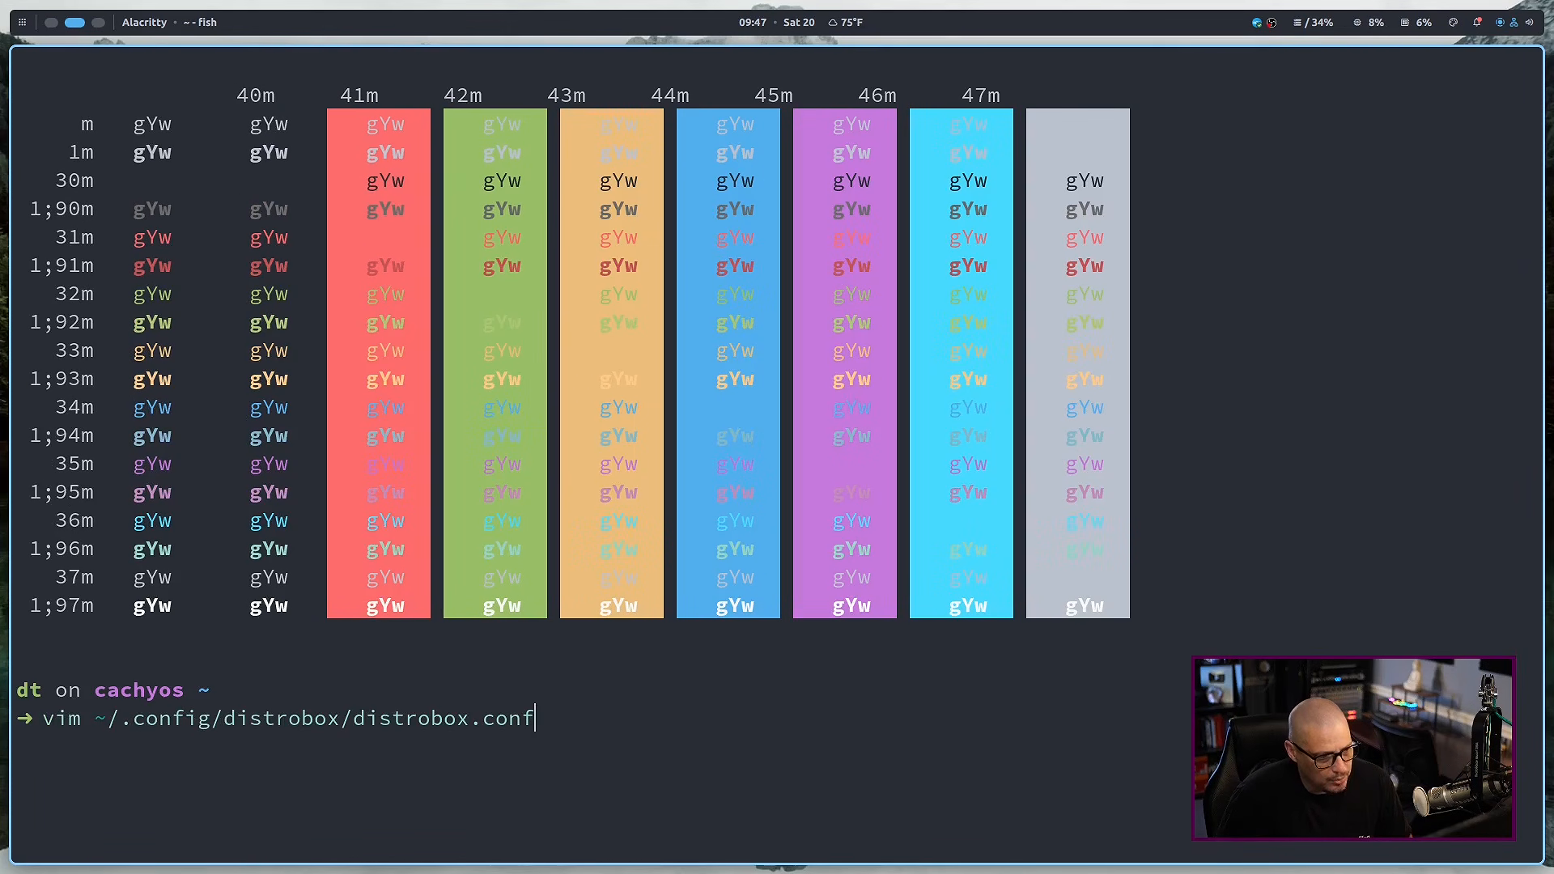
key(Return)
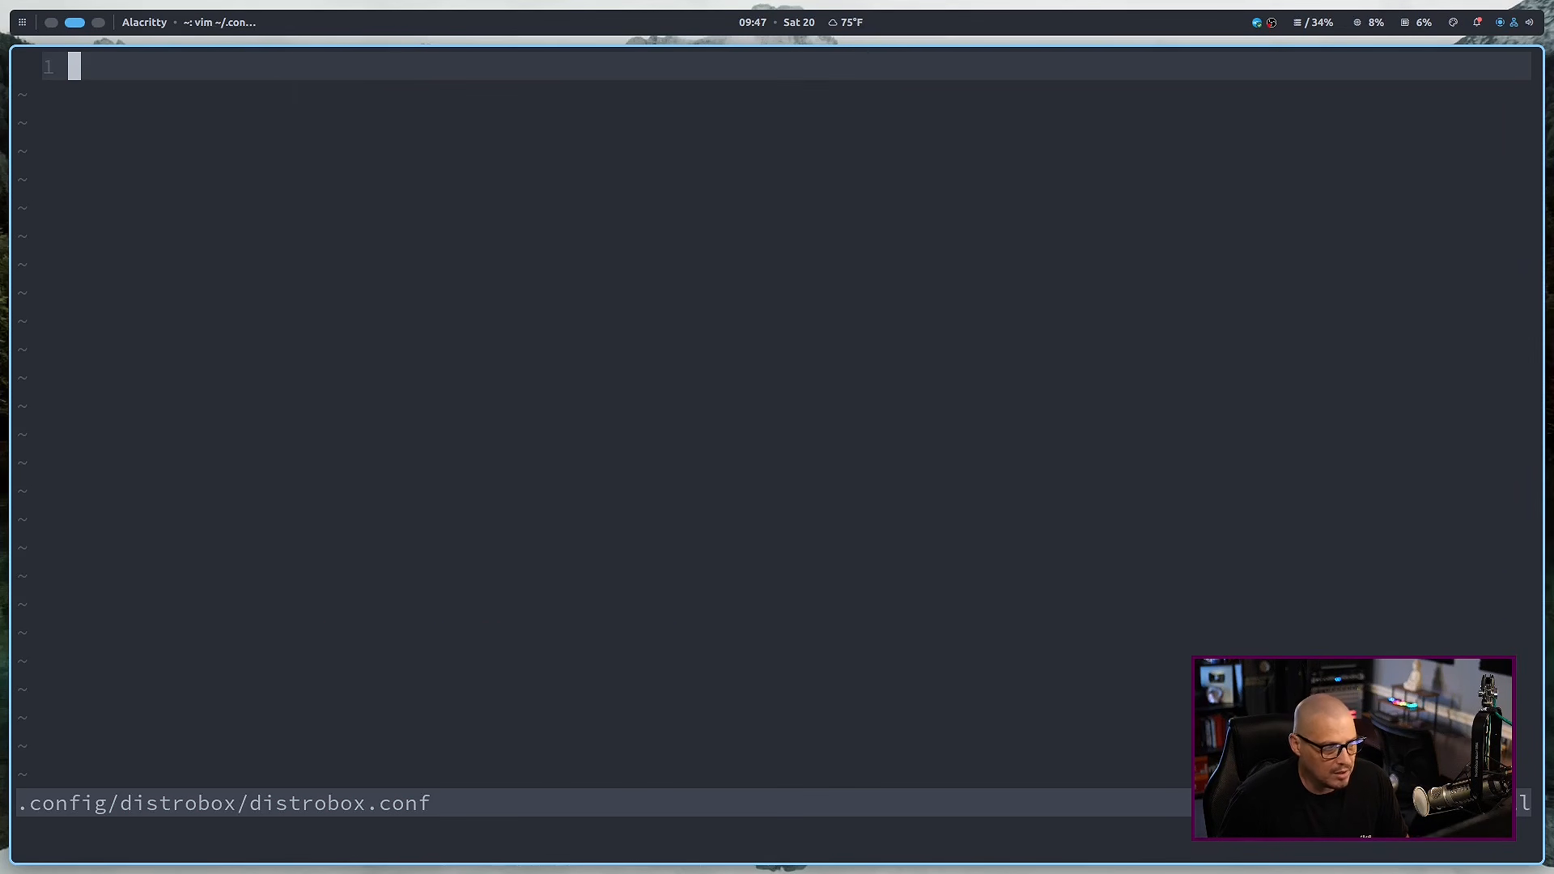
Step: Return to Brave on the first workspace and copy the container_manager="docker" line from the AI Overview
key(super+1)
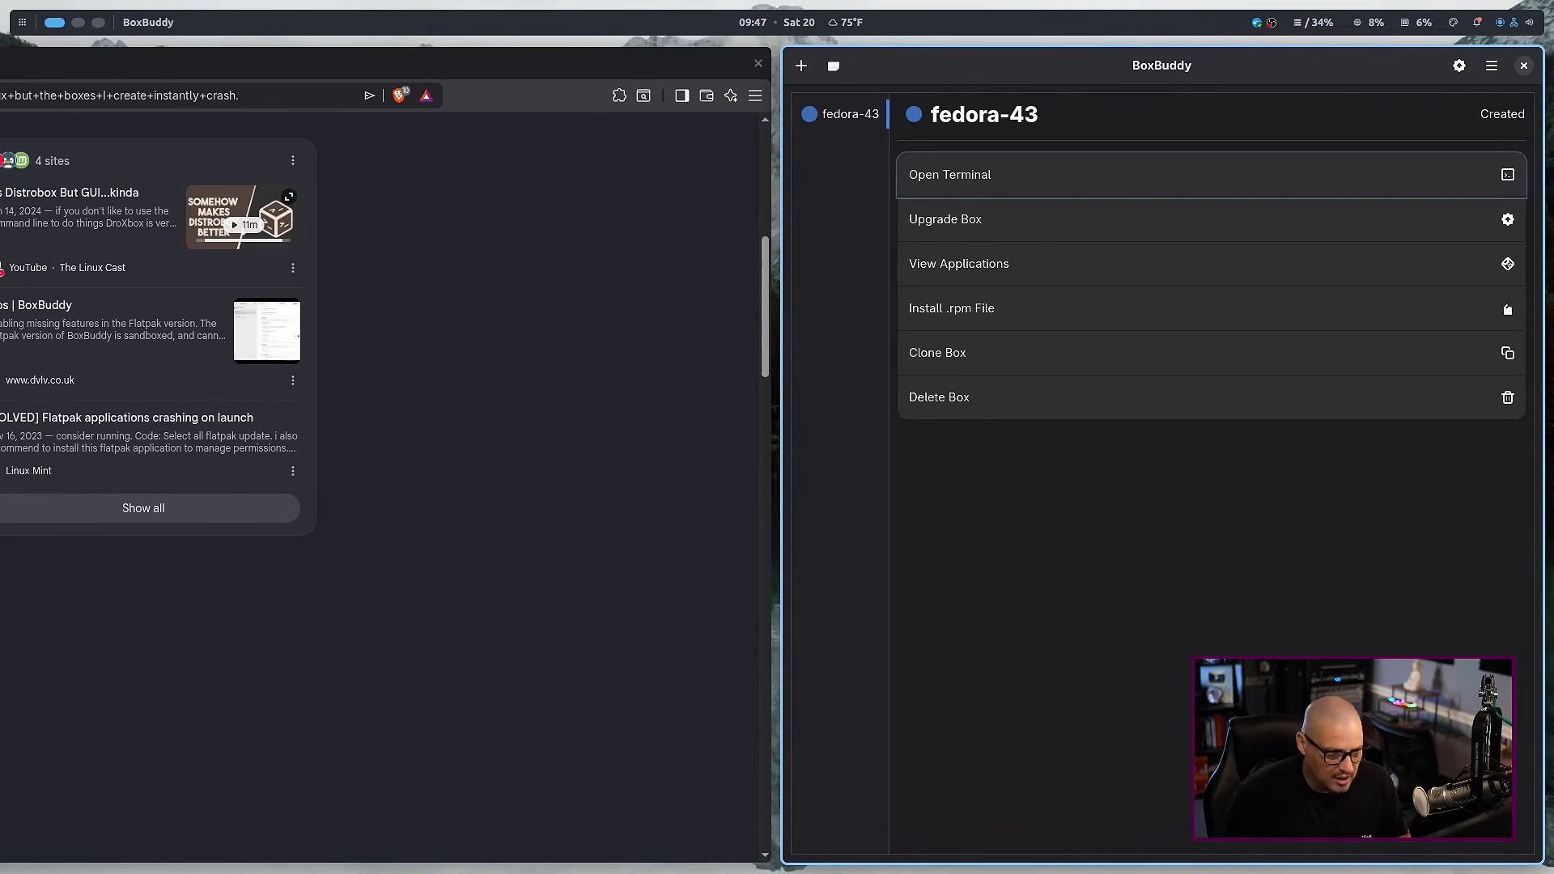
key(super+Left)
click(680, 594)
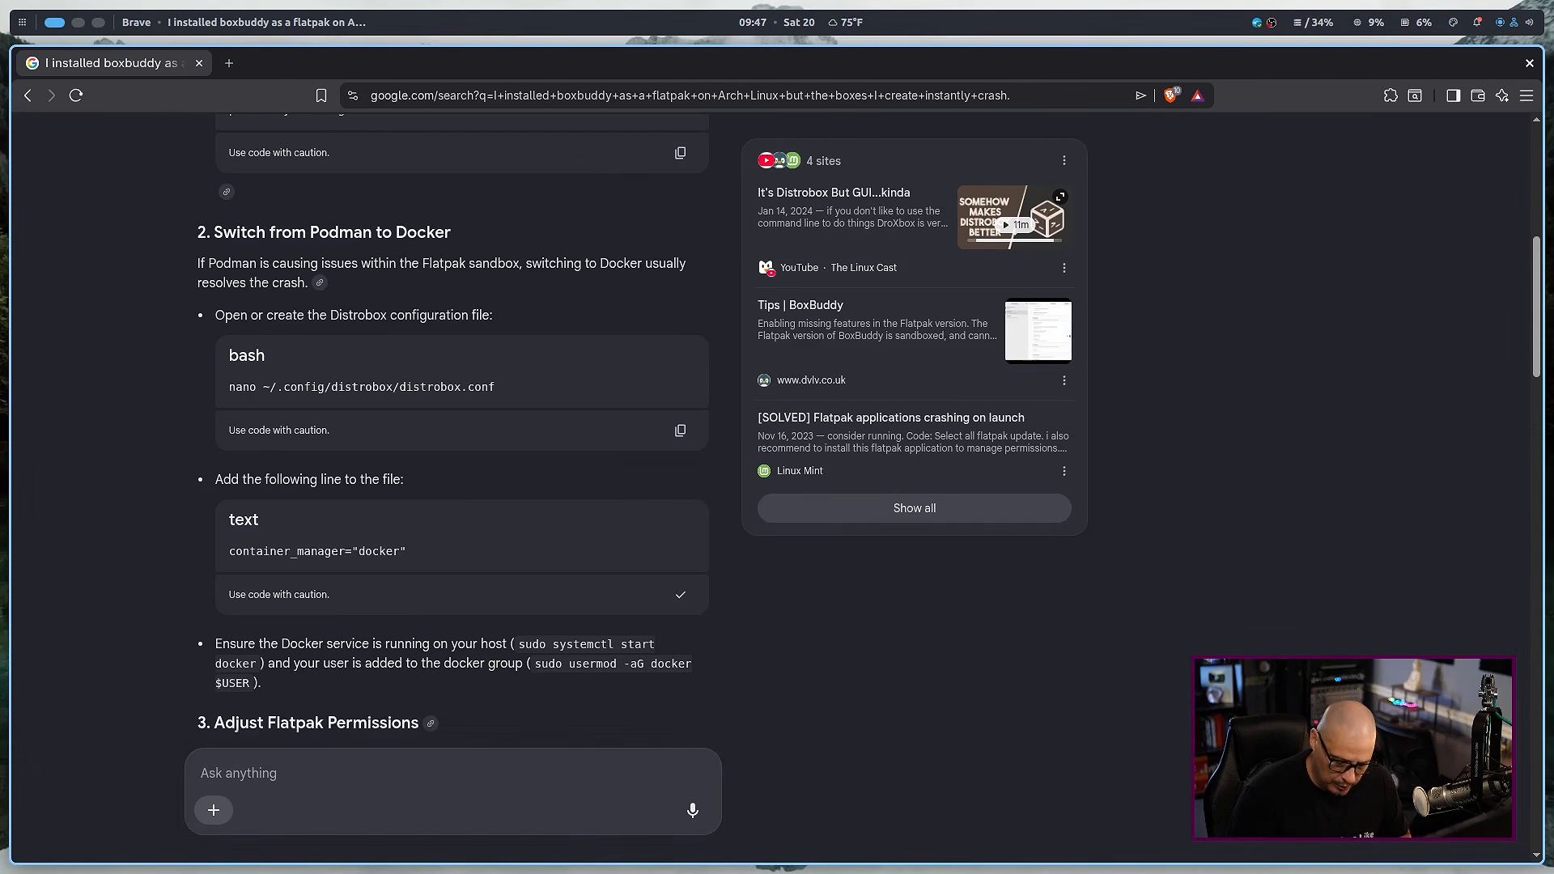
Step: Paste container_manager="docker" as the only line of distrobox.conf in Vim and save the file
key(super+2)
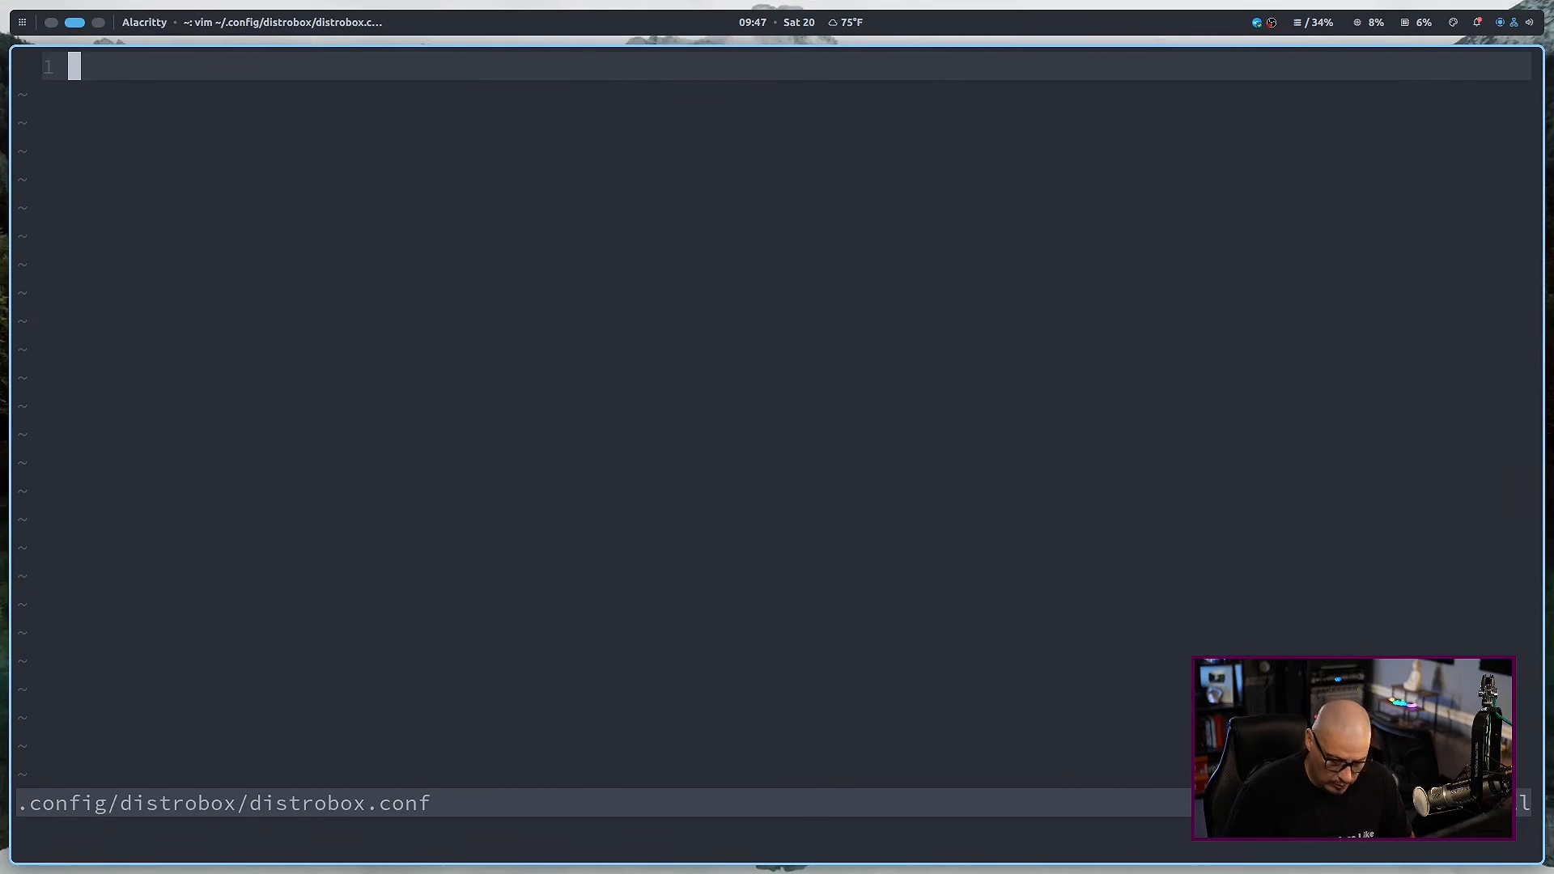
key(p)
key(i)
key(BackSpace)
key(Escape)
text(:w)
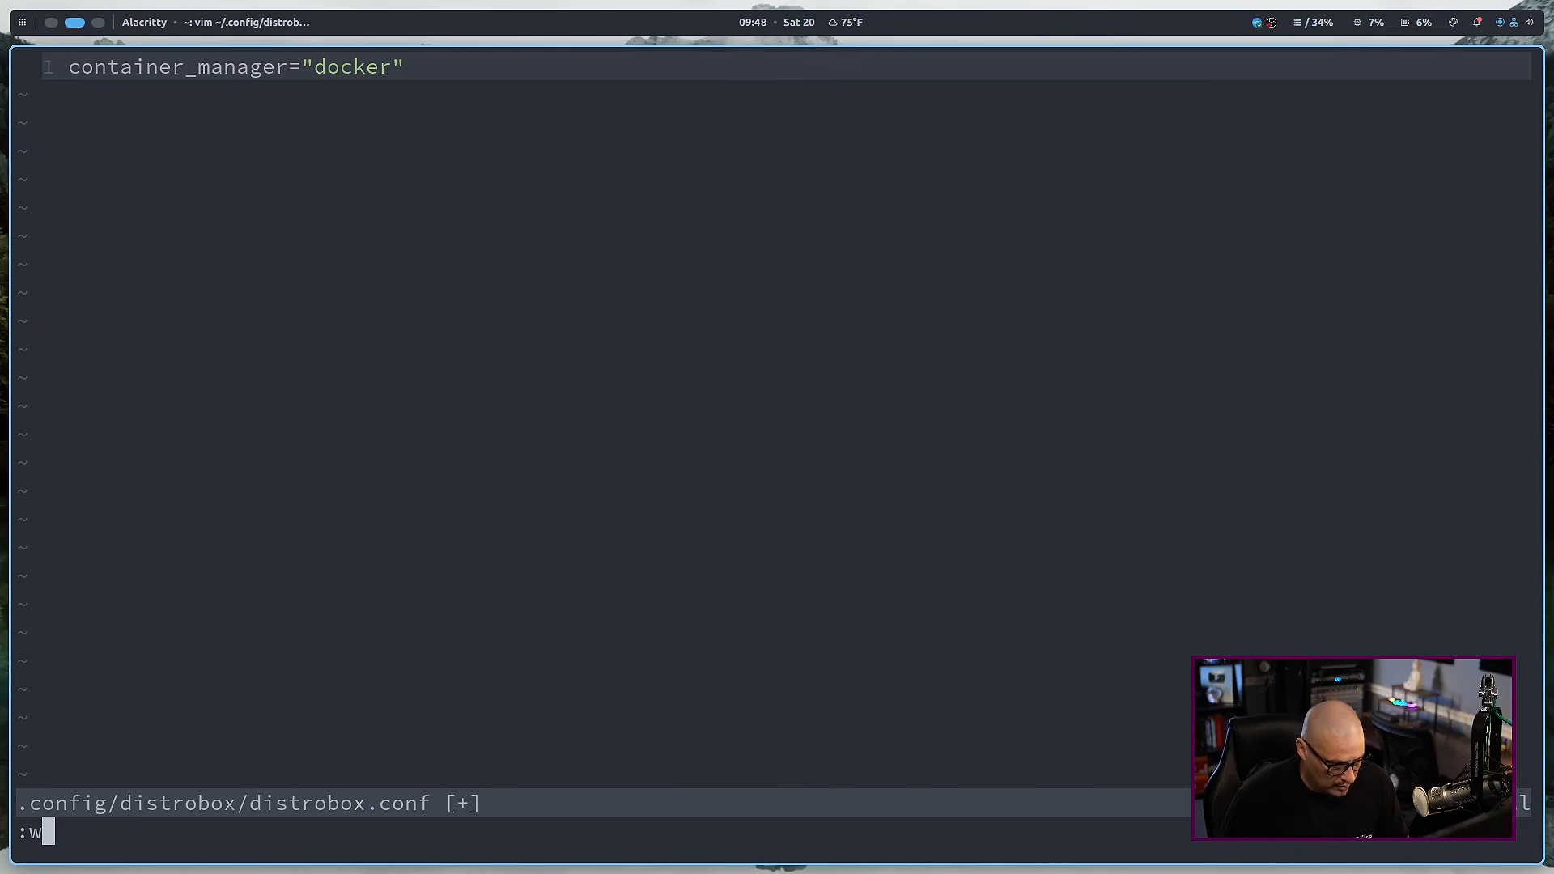
key(Return)
Step: Go back to the AI Overview and read the Docker service, docker group and Flatpak permission instructions
key(super+1)
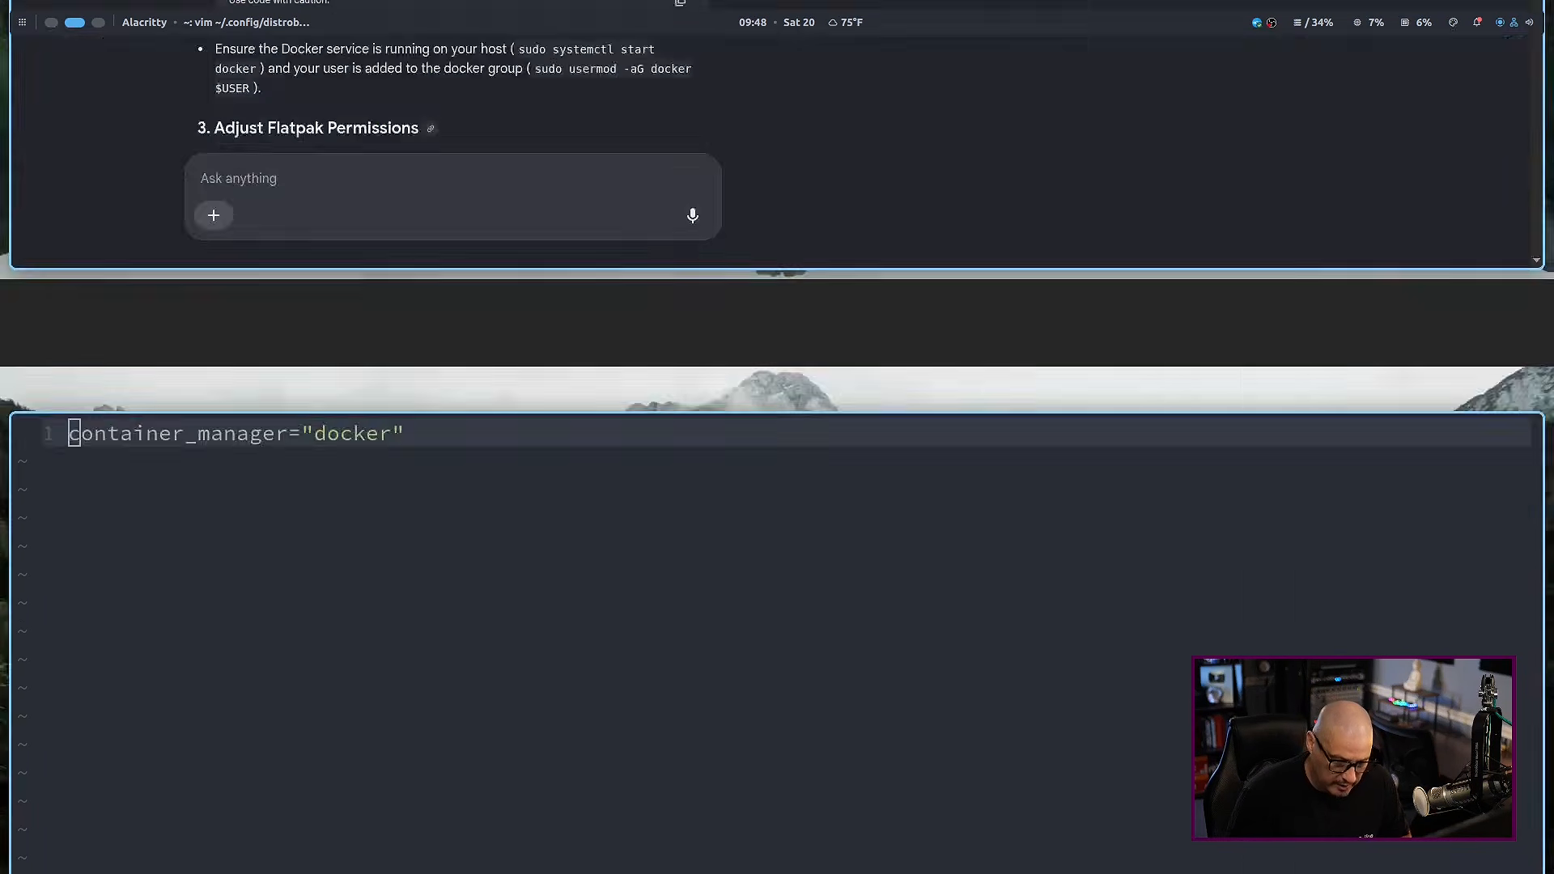
scroll(580, 588, down, 3)
scroll(580, 587, down, 1)
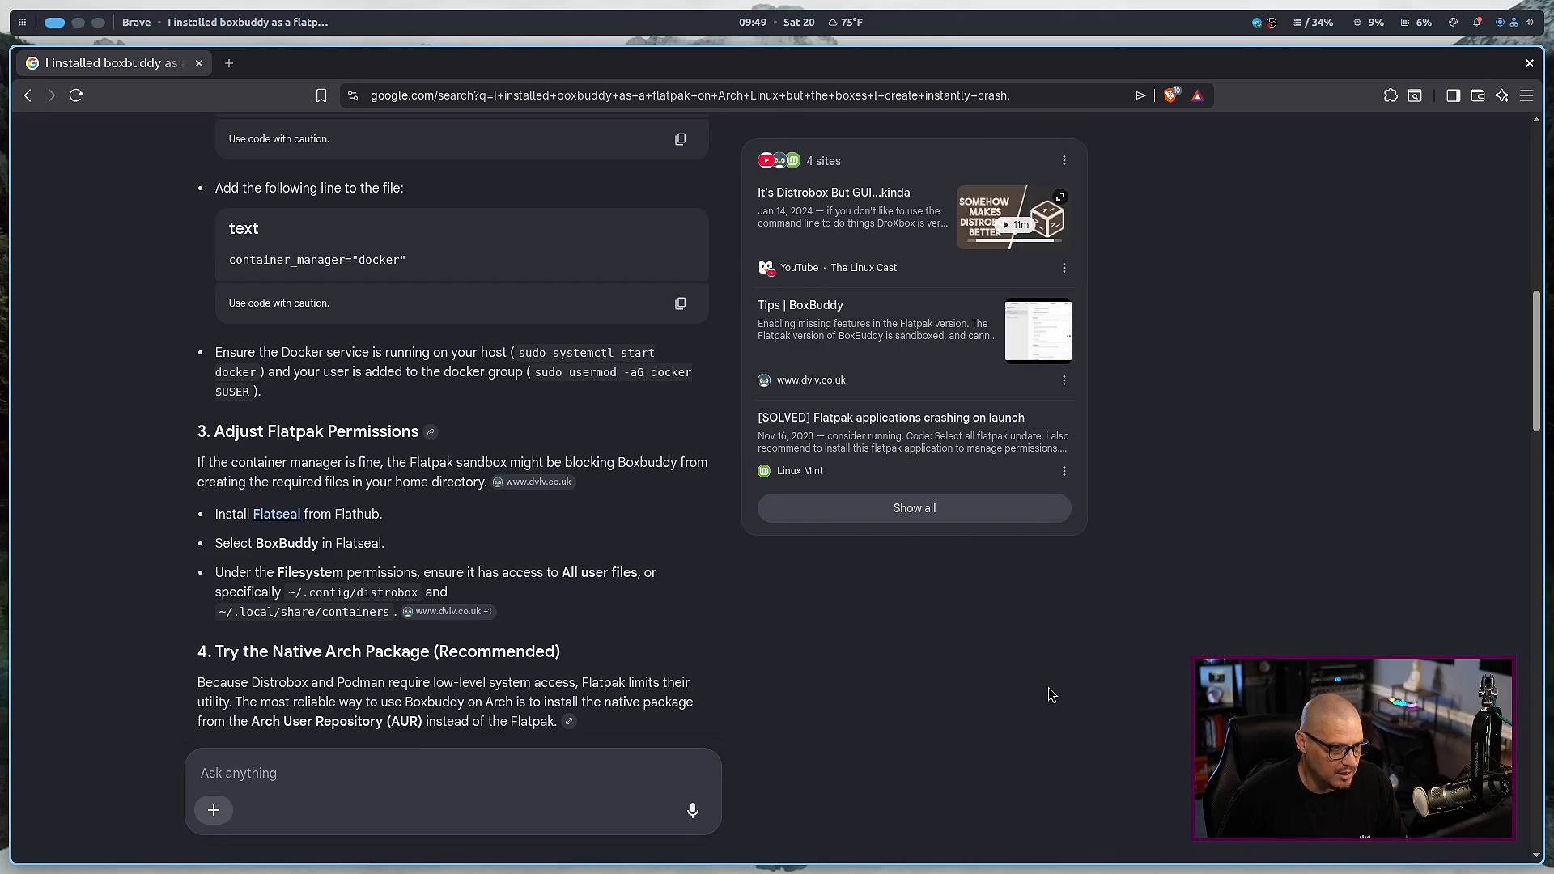
Step: Quit Vim on the second workspace and clear the terminal
key(super+2)
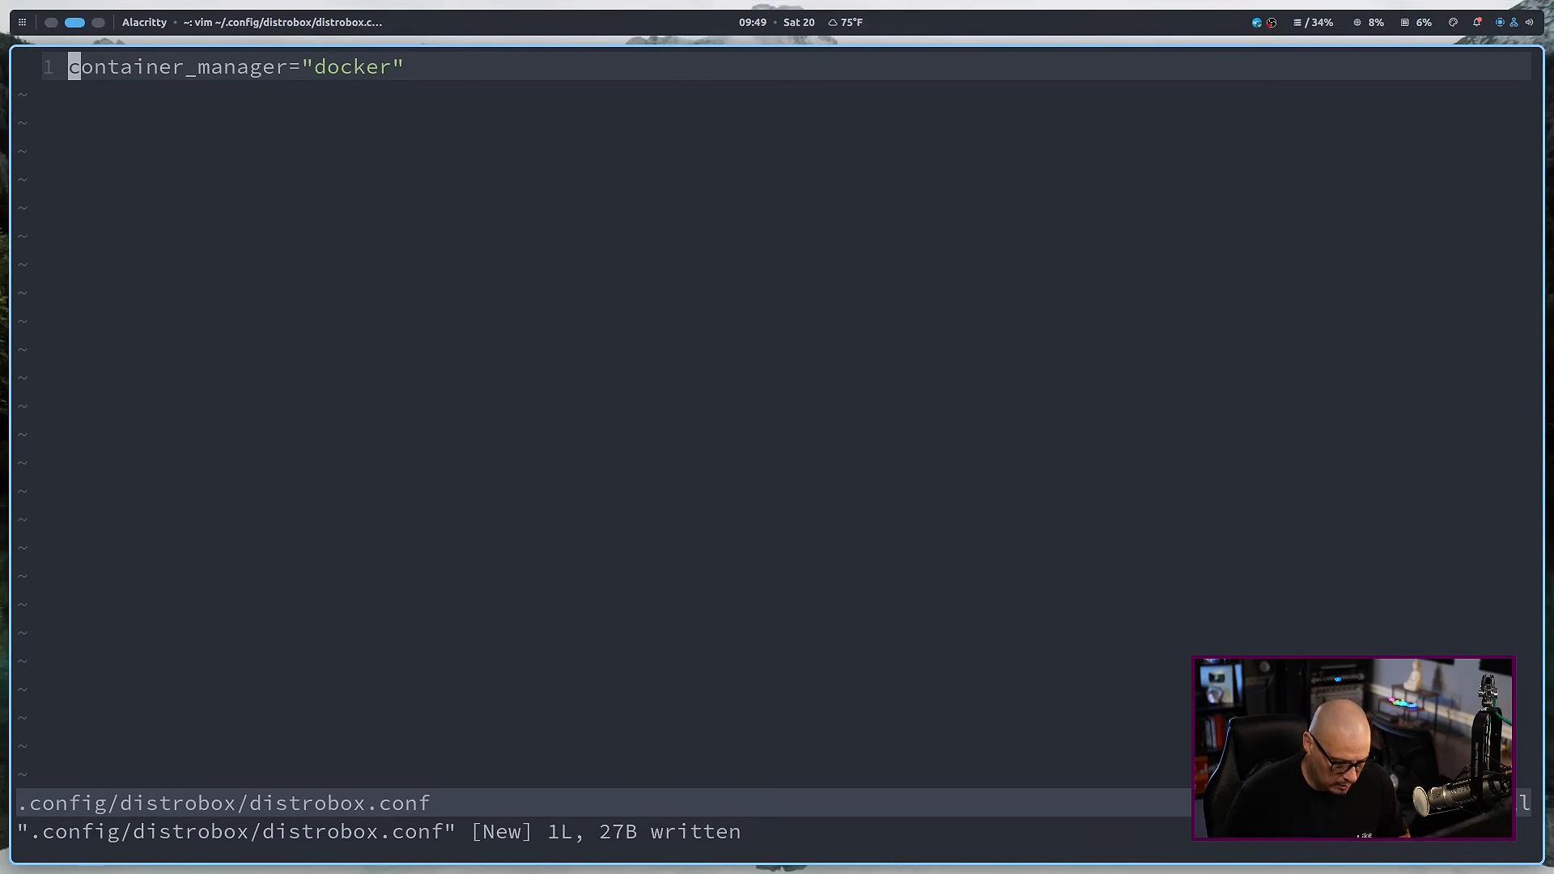
text(:q)
key(Return)
text(clear)
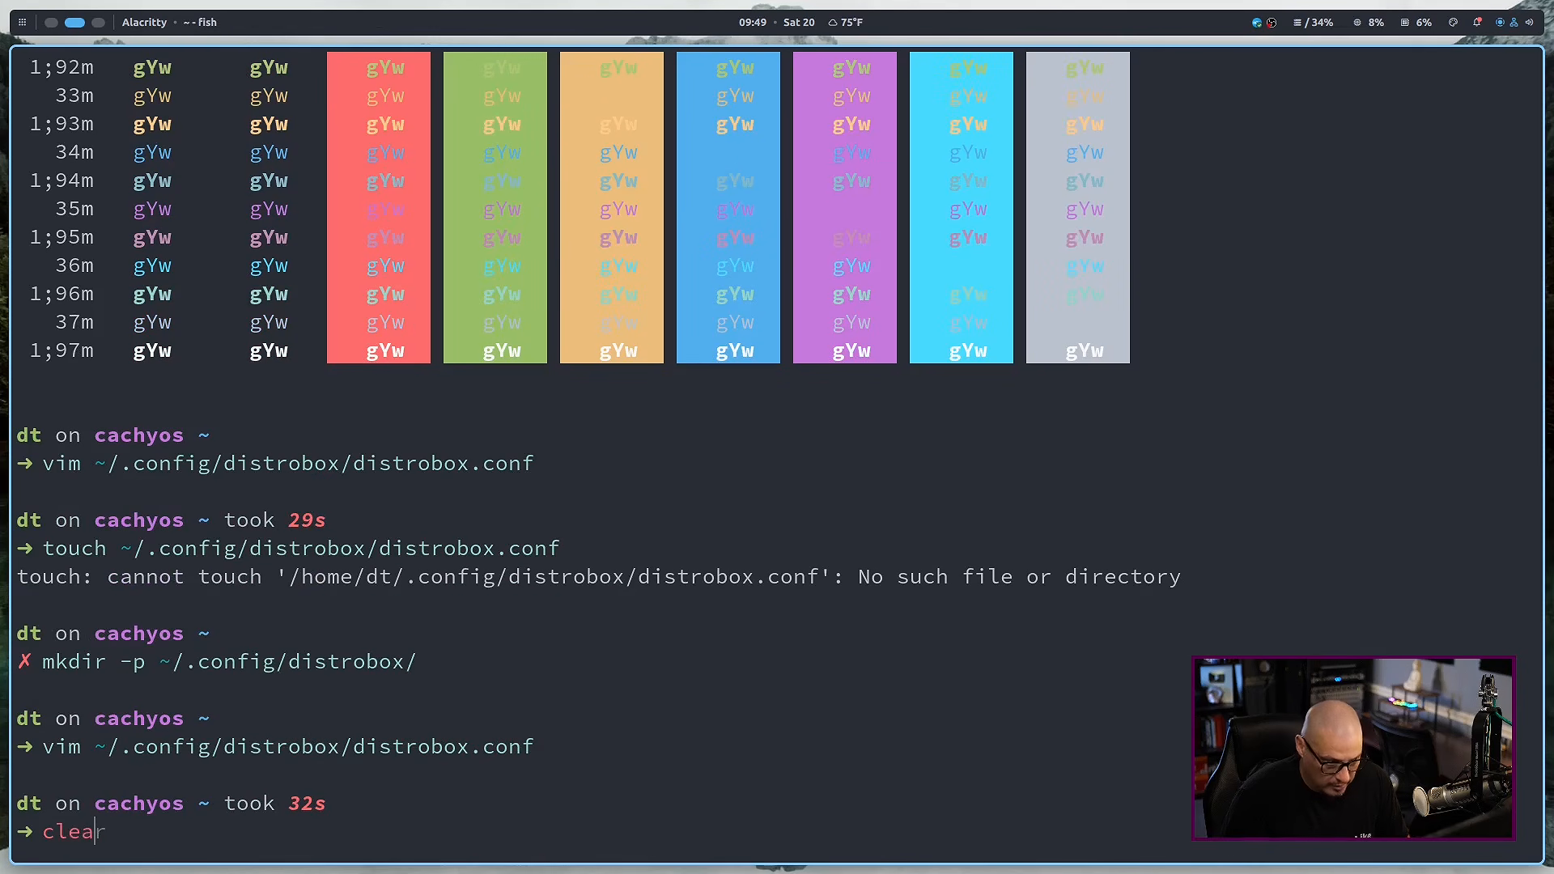
key(Return)
Step: Start the Docker service with sudo systemctl start docker, entering the sudo password when asked
text(sudo syste)
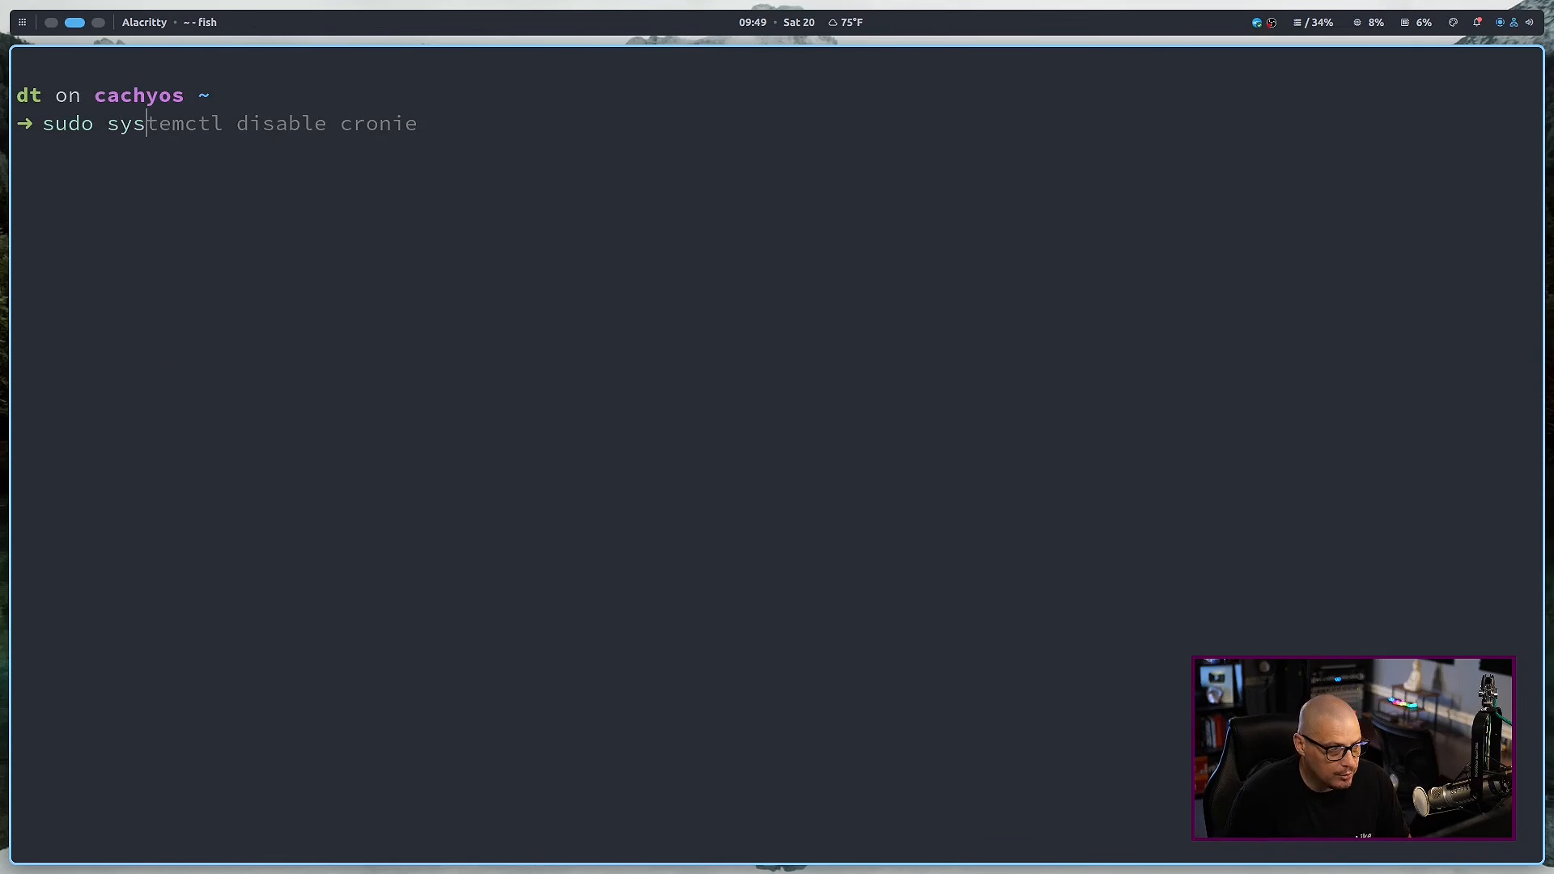
key(Right)
key(BackSpace)
key(BackSpace)
key(BackSpace)
key(BackSpace)
key(BackSpace)
key(BackSpace)
key(BackSpace)
key(BackSpace)
key(BackSpace)
key(BackSpace)
key(BackSpace)
key(BackSpace)
key(BackSpace)
key(BackSpace)
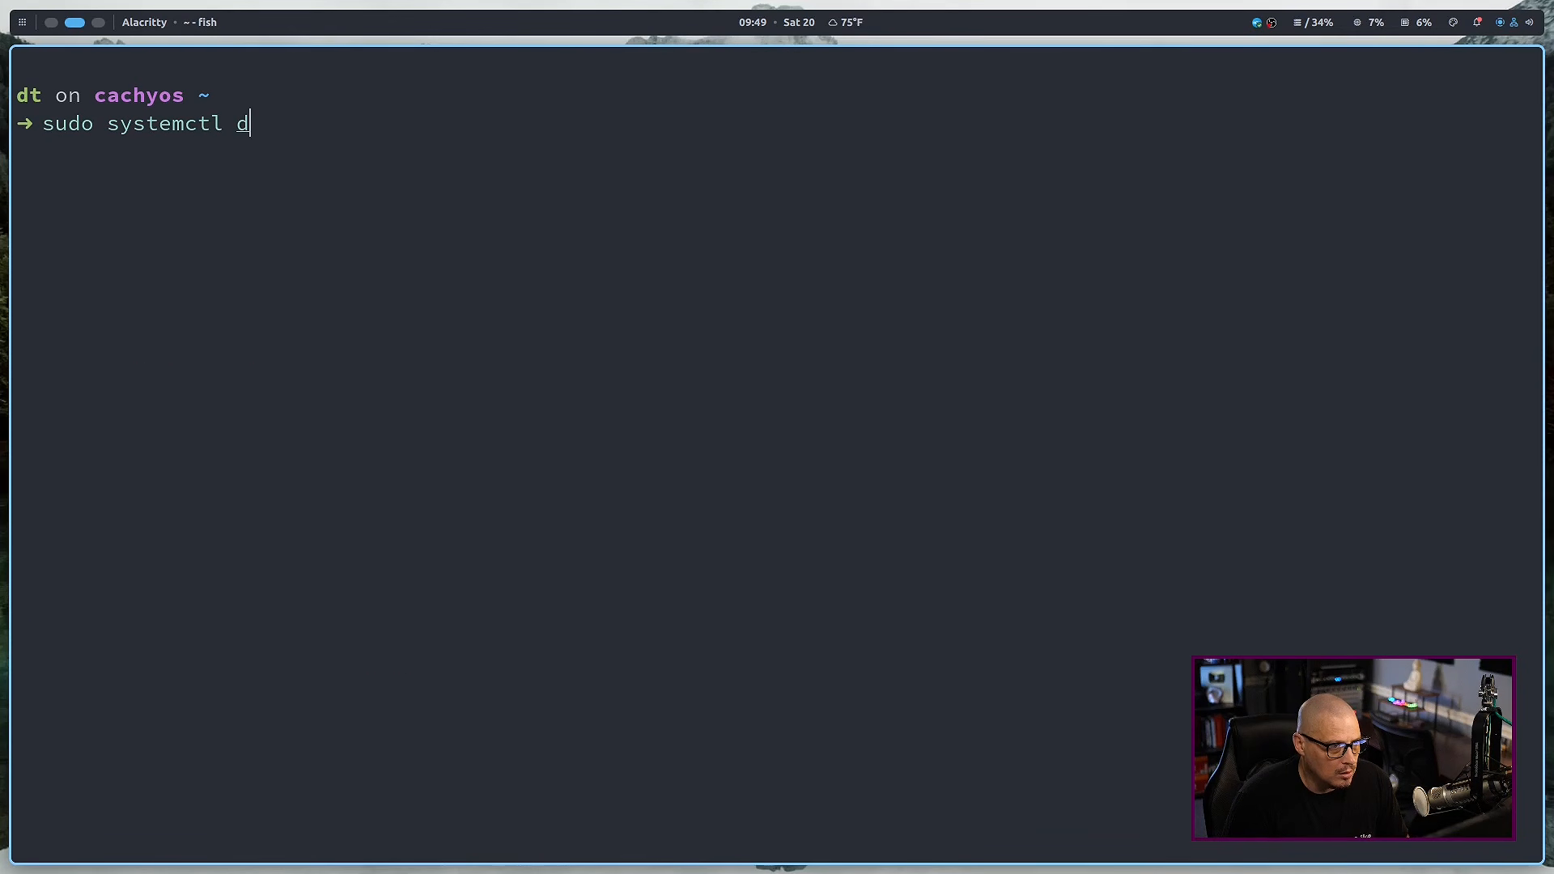
text(start docker)
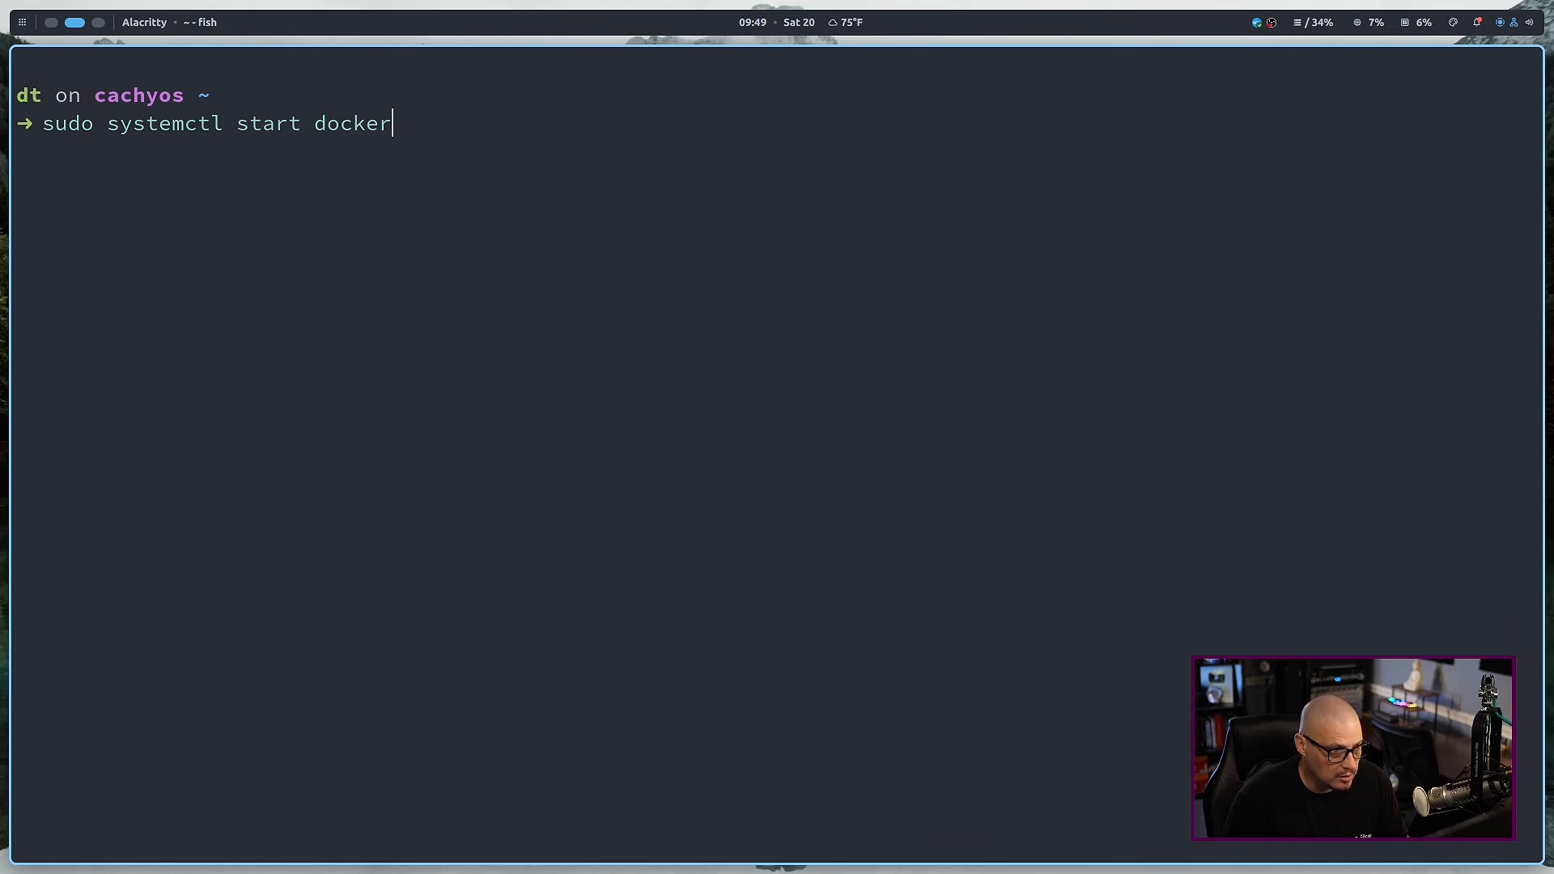
key(Return)
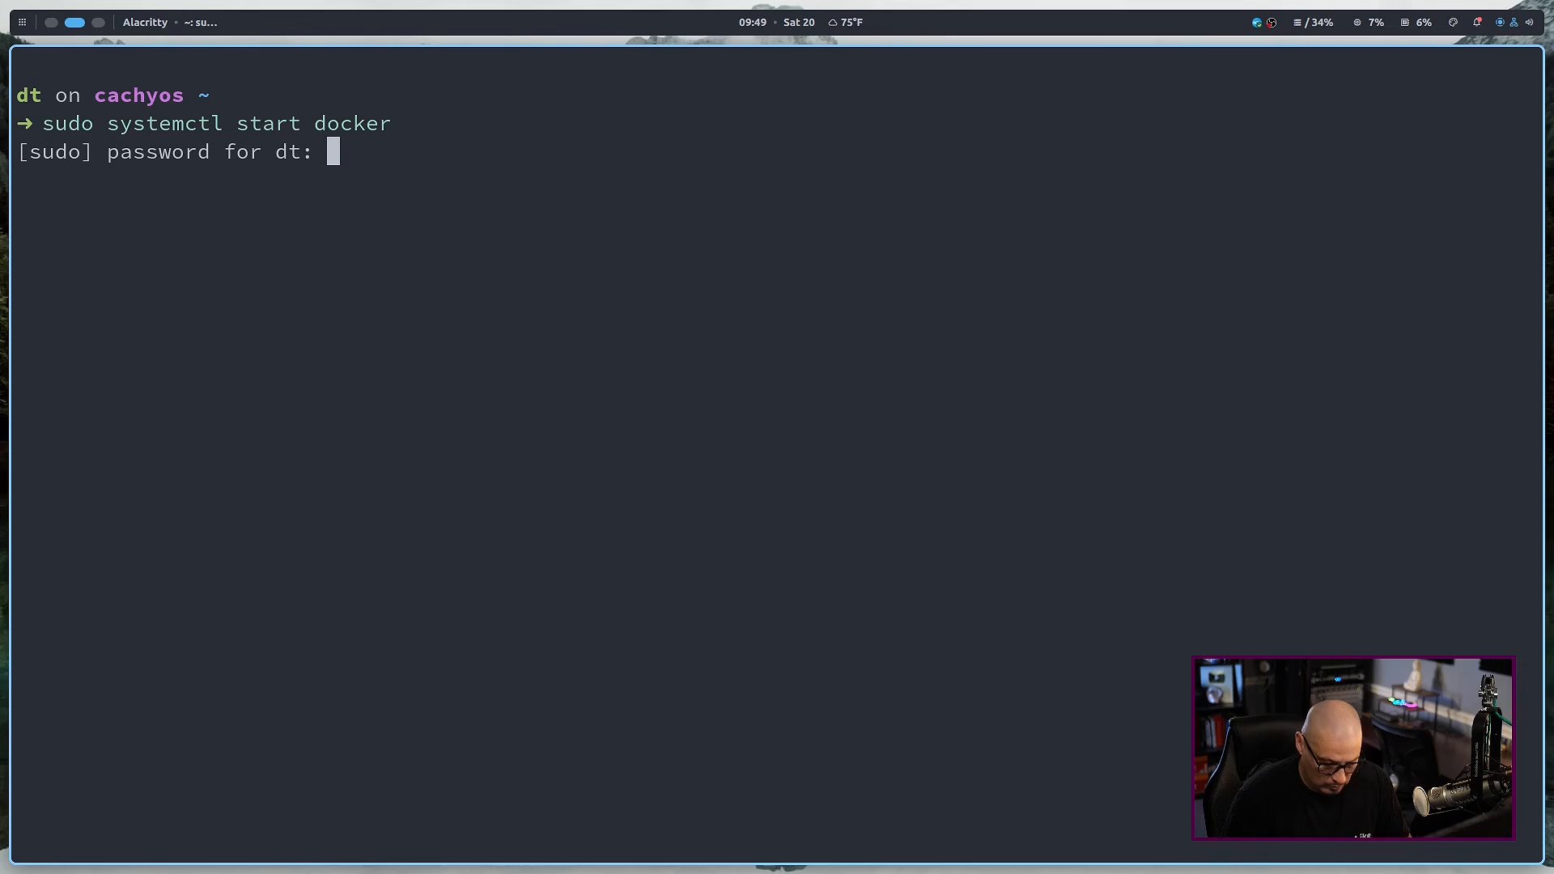
key(Return)
key(Return)
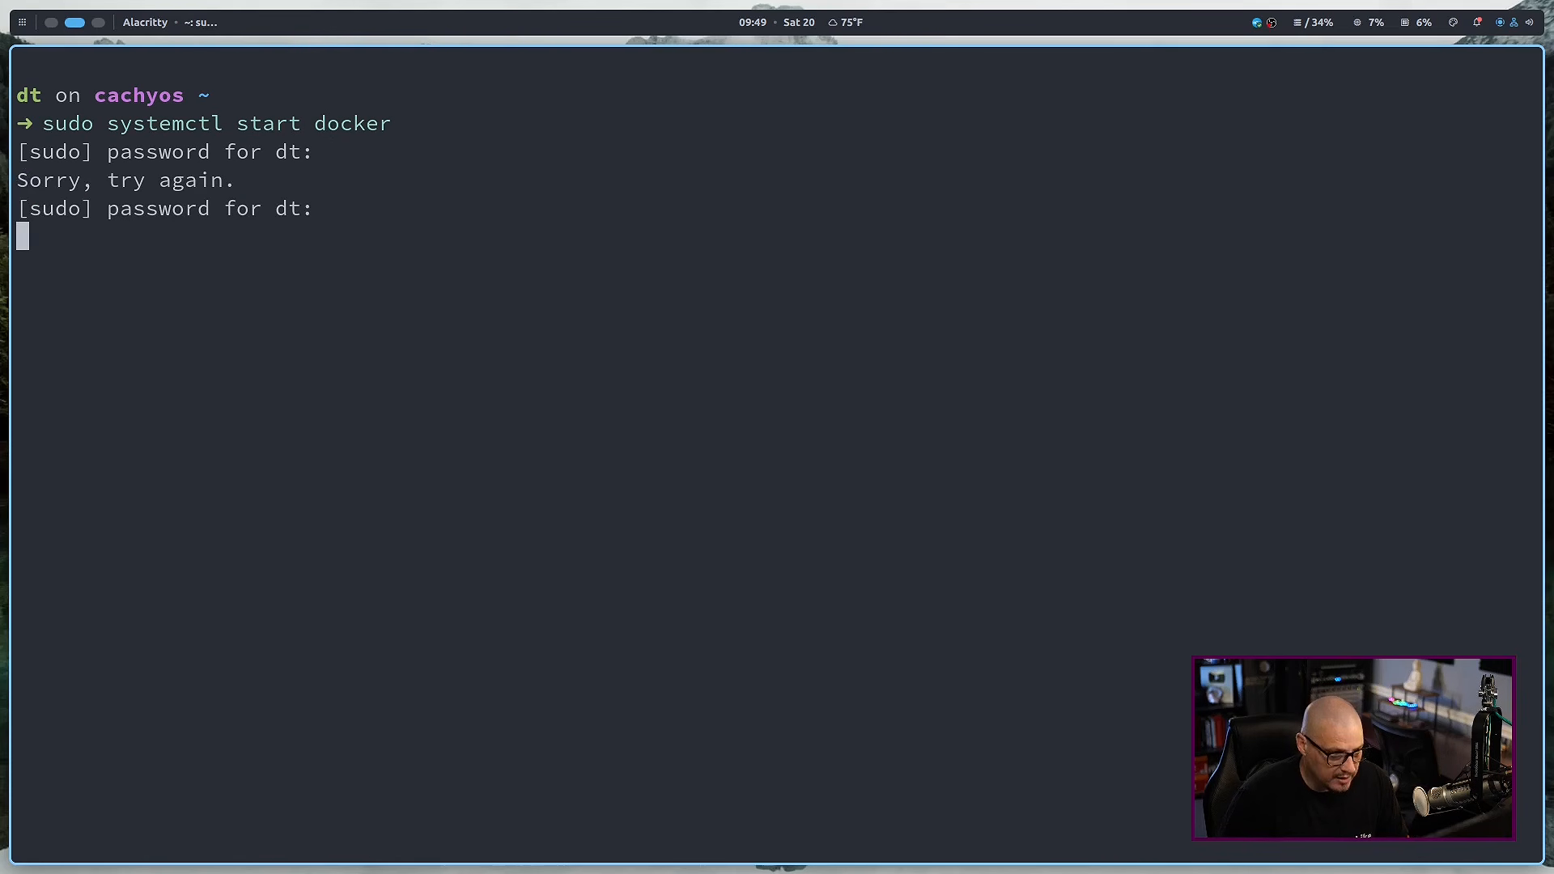
Step: Return to the first workspace, close the open BoxBuddy window and launch BoxBuddy again
key(super+1)
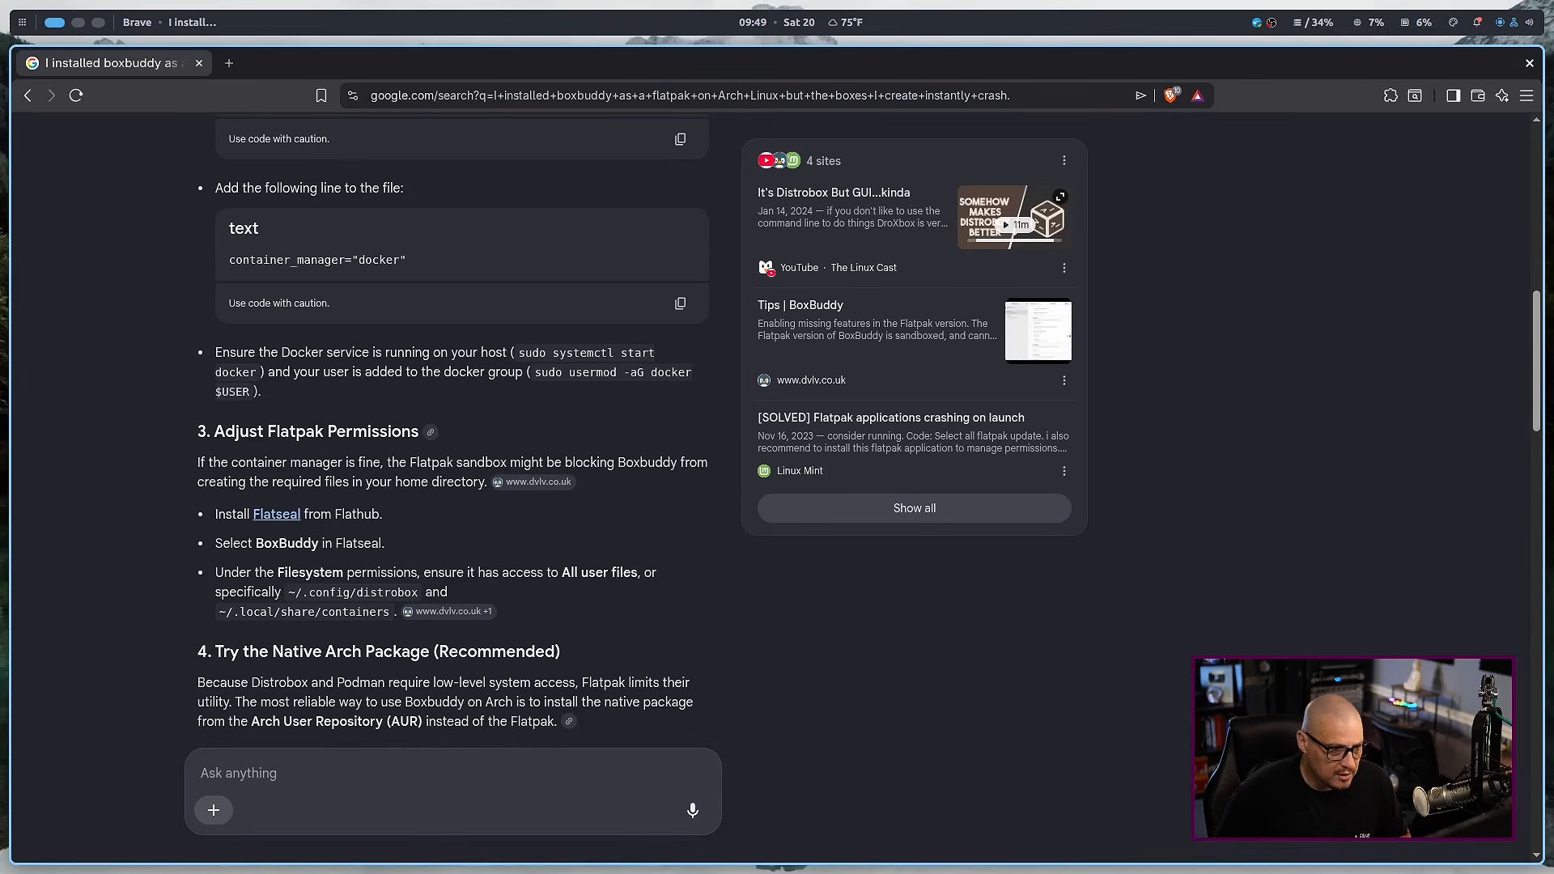
key(super+Right)
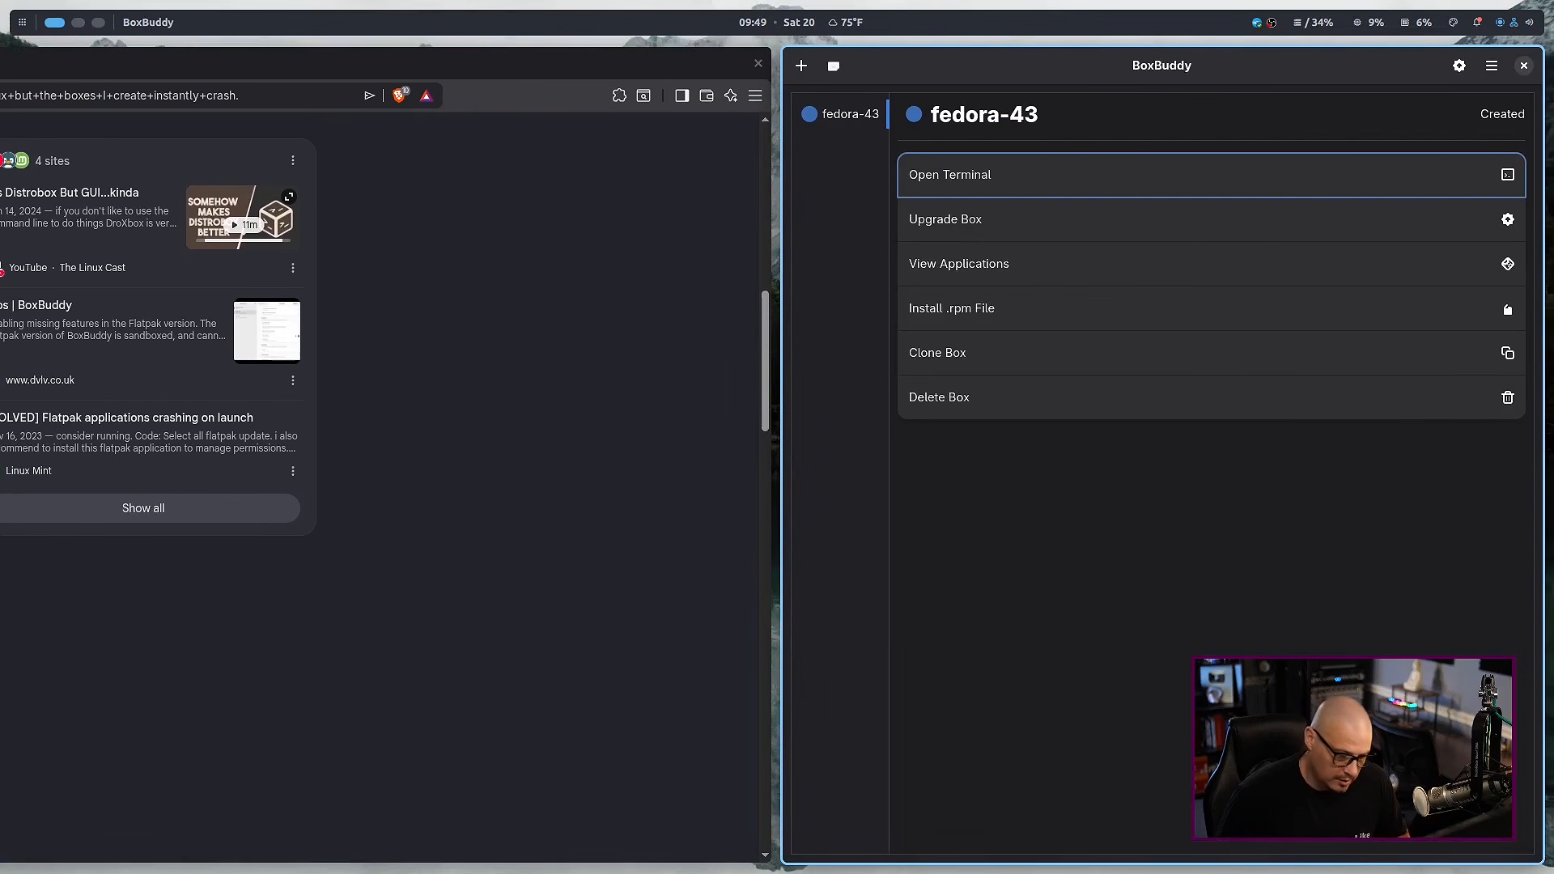
key(super+Left)
key(super+d)
text(box)
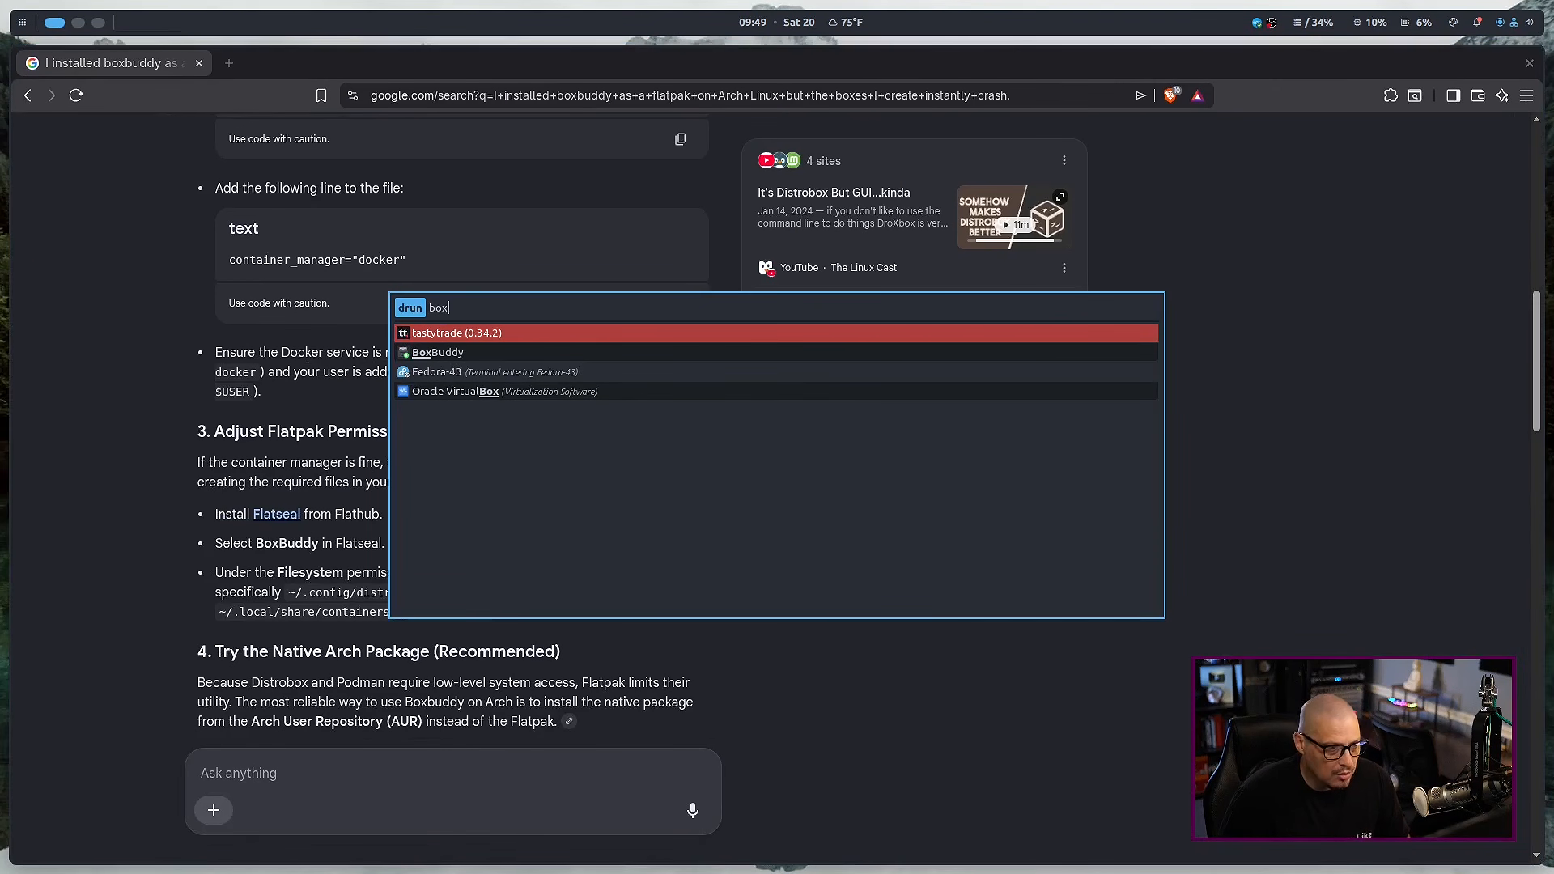
key(Down)
key(Return)
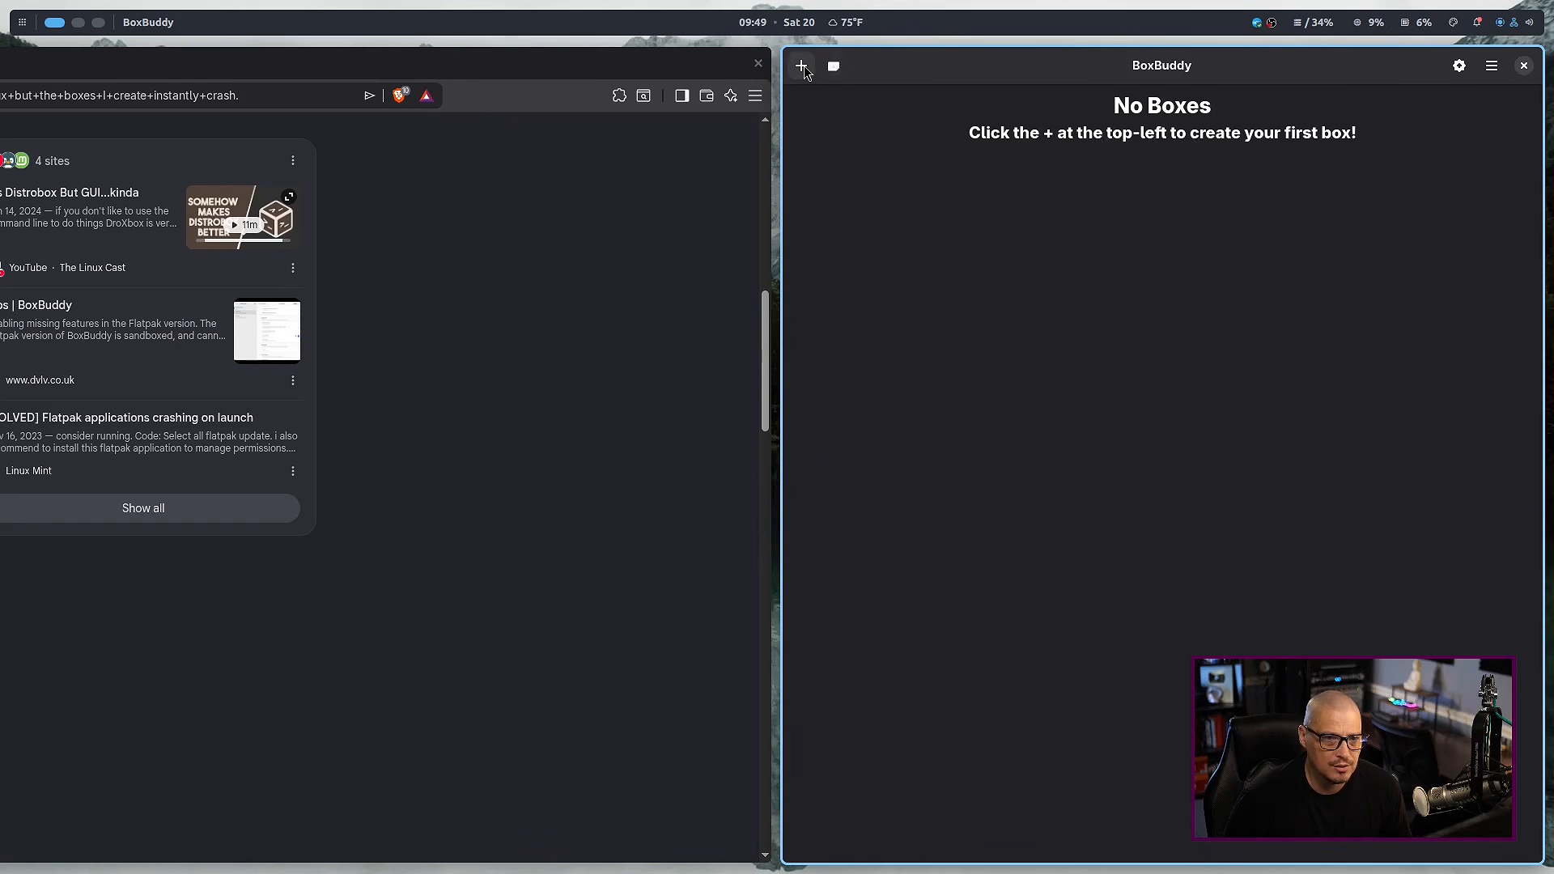
Step: Create a new distrobox named fedora-43 from the image fedora - quay.io/fedora/fedora-toolbox:43
click(802, 68)
click(1282, 428)
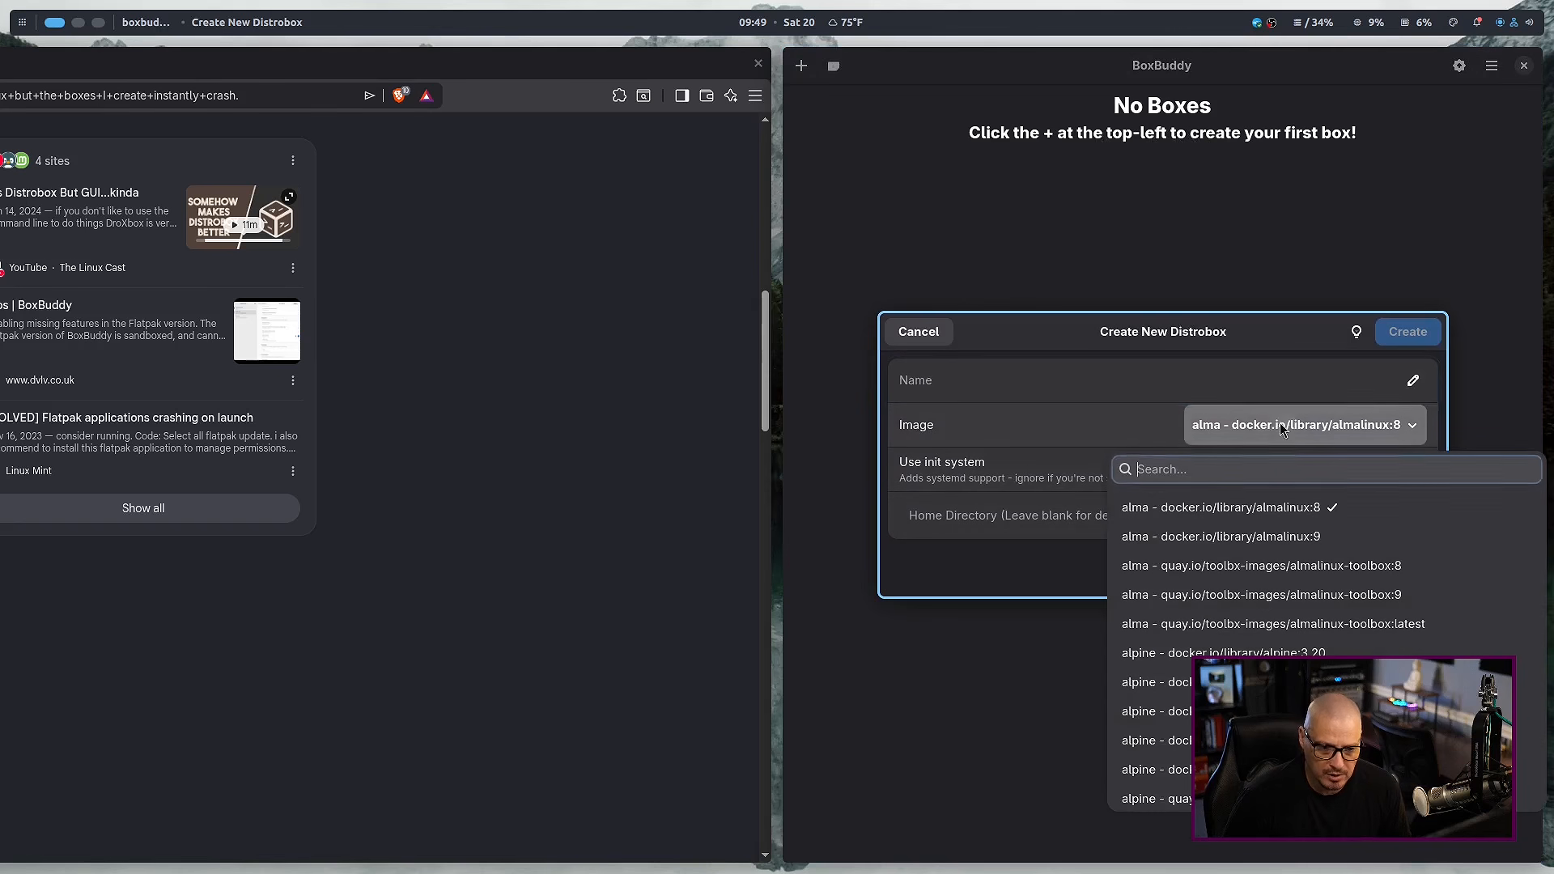
scroll(1250, 629, down, 10)
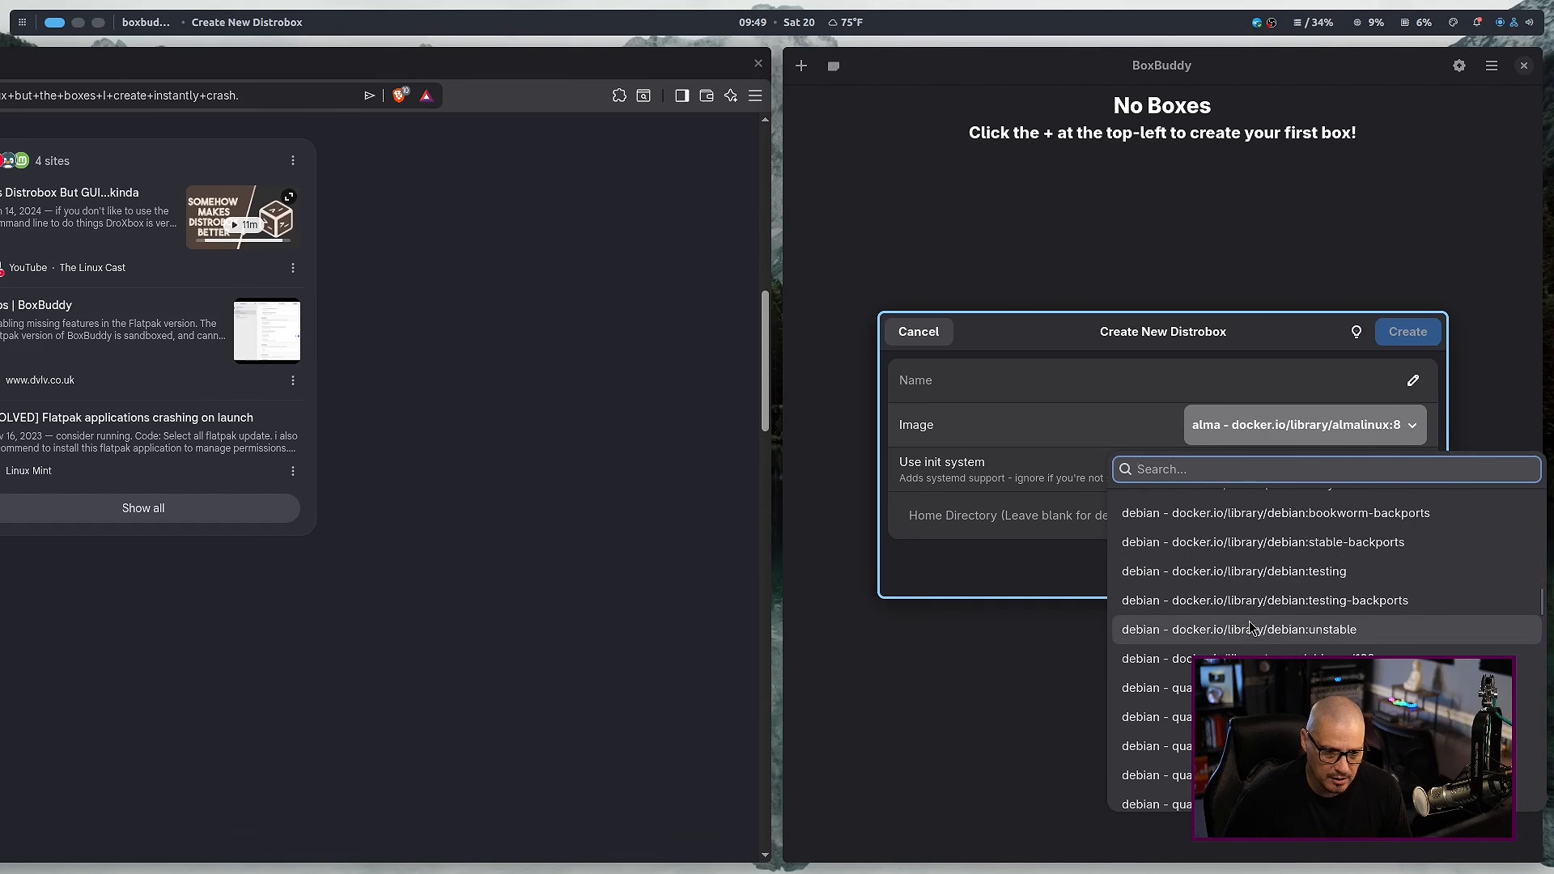
scroll(1251, 627, down, 5)
click(1231, 751)
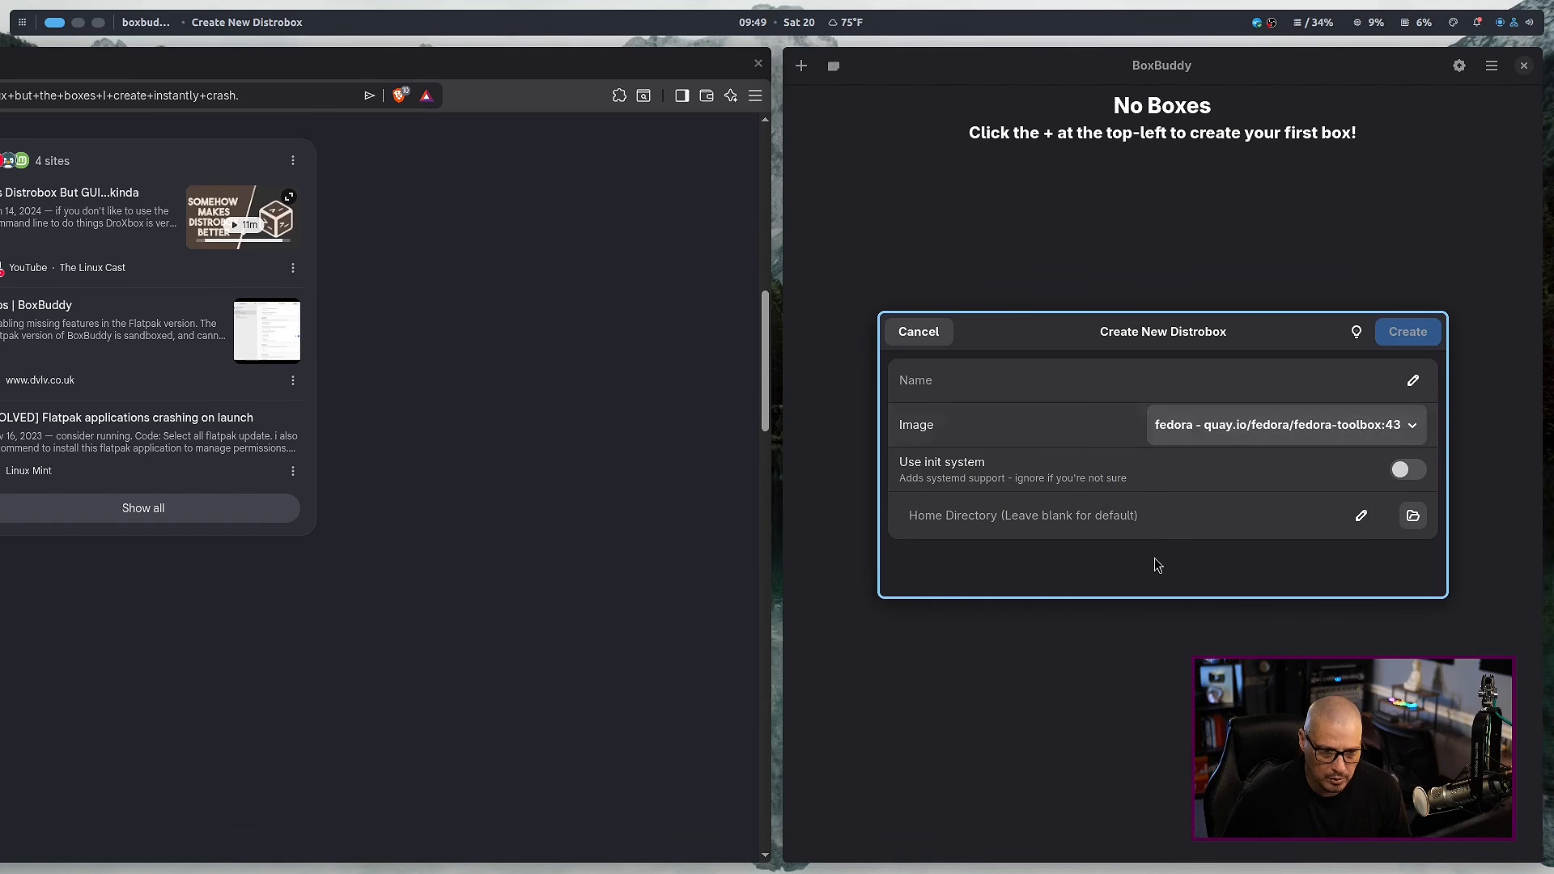
click(959, 385)
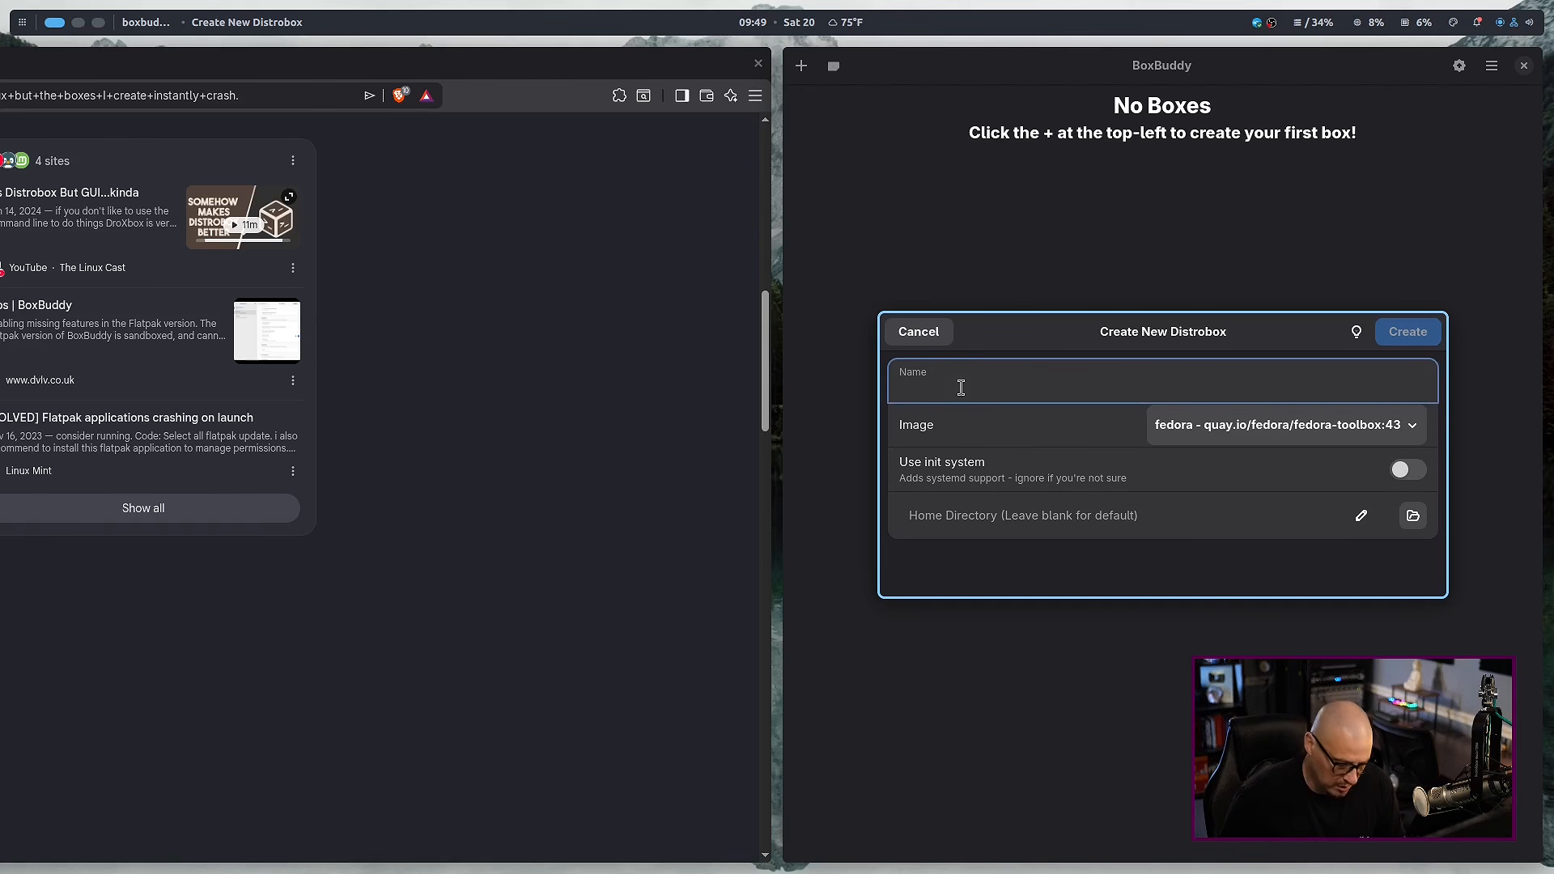
text(fedora-43)
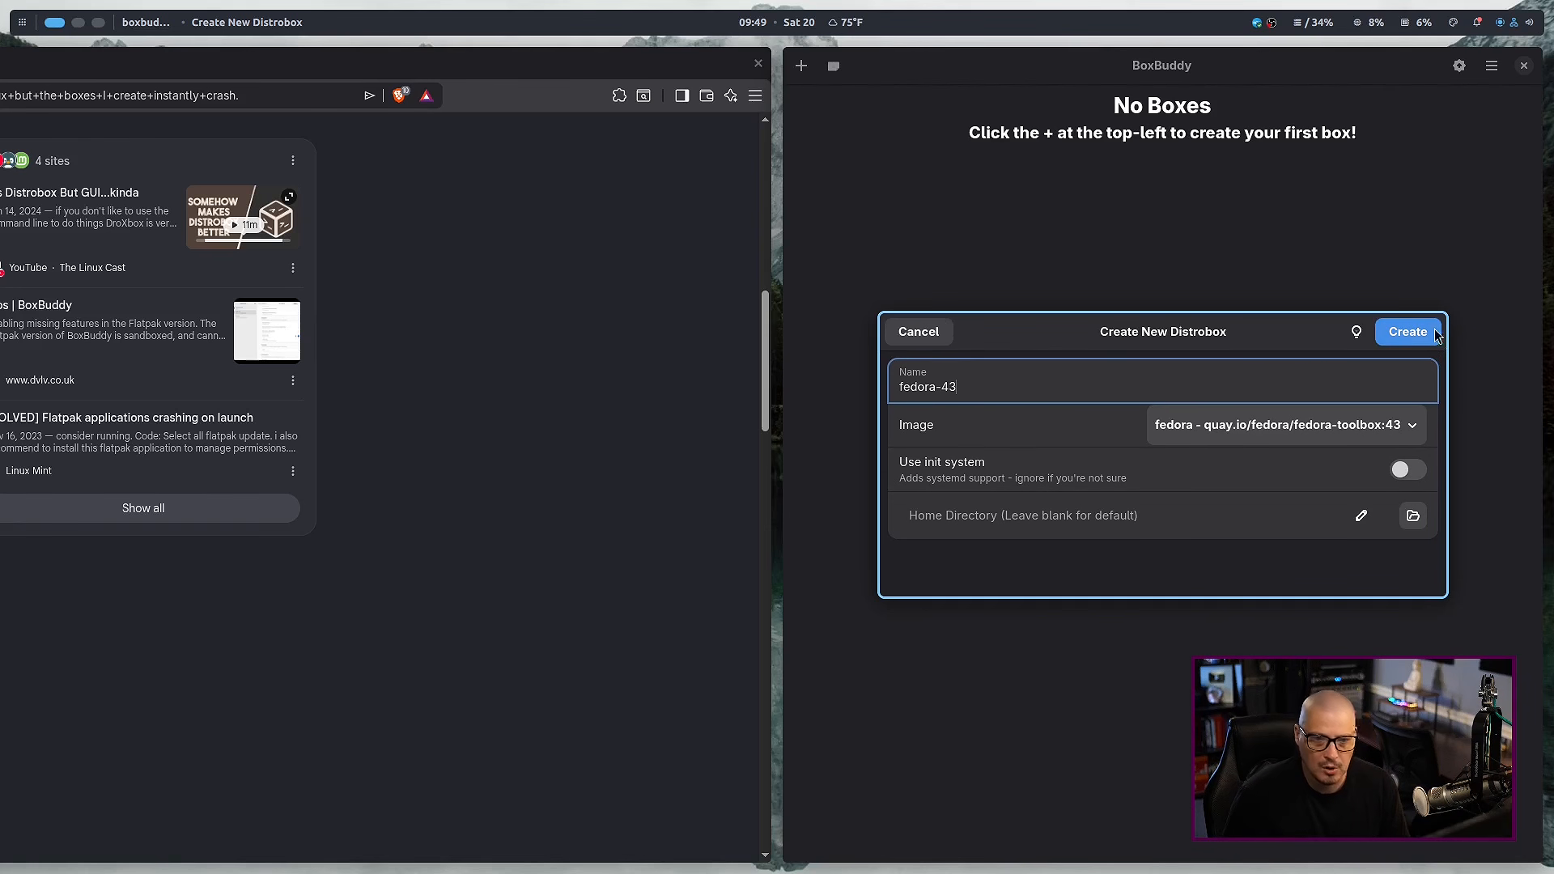
click(1408, 332)
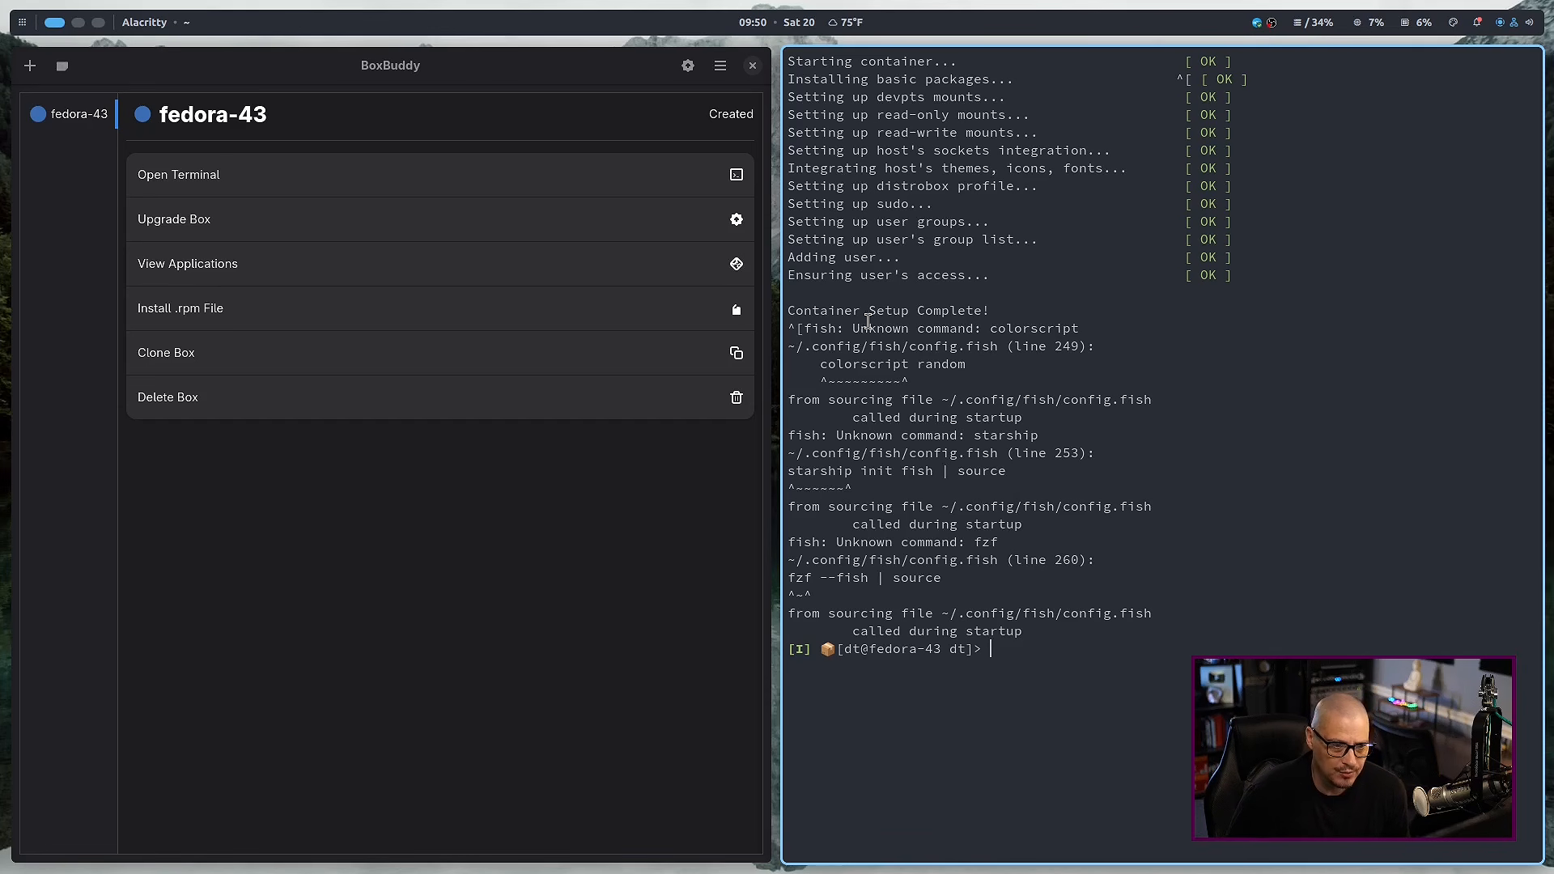
drag(1040, 632, 804, 310)
drag(1002, 654, 820, 287)
click(1026, 710)
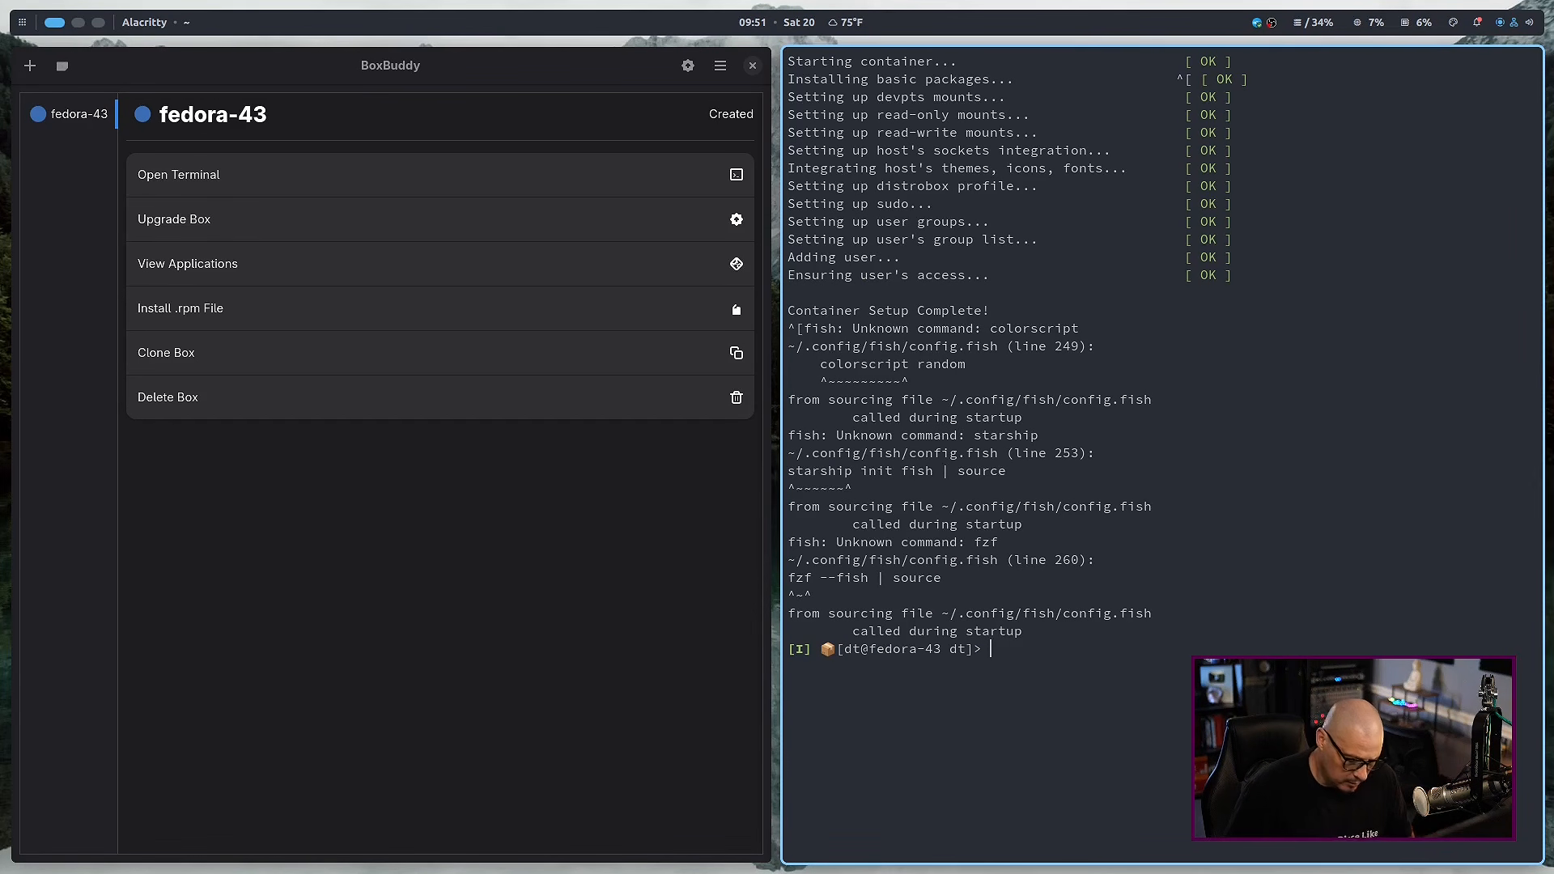
Step: Install helix in the fedora-43 box with sudo dnf install helix and accept the package transaction
text(sudo )
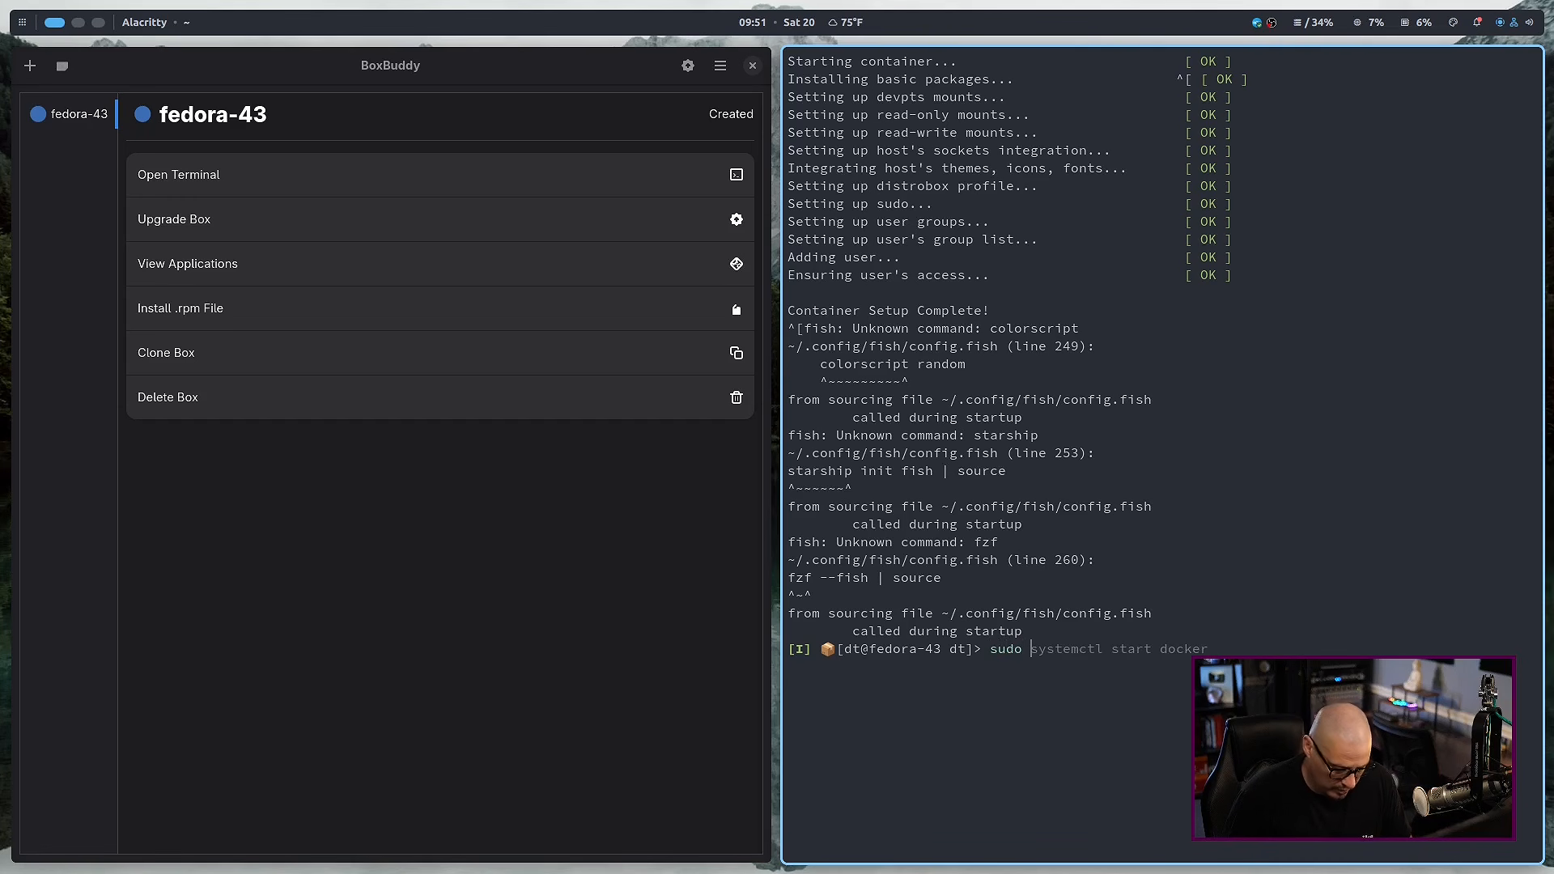
text(dnf)
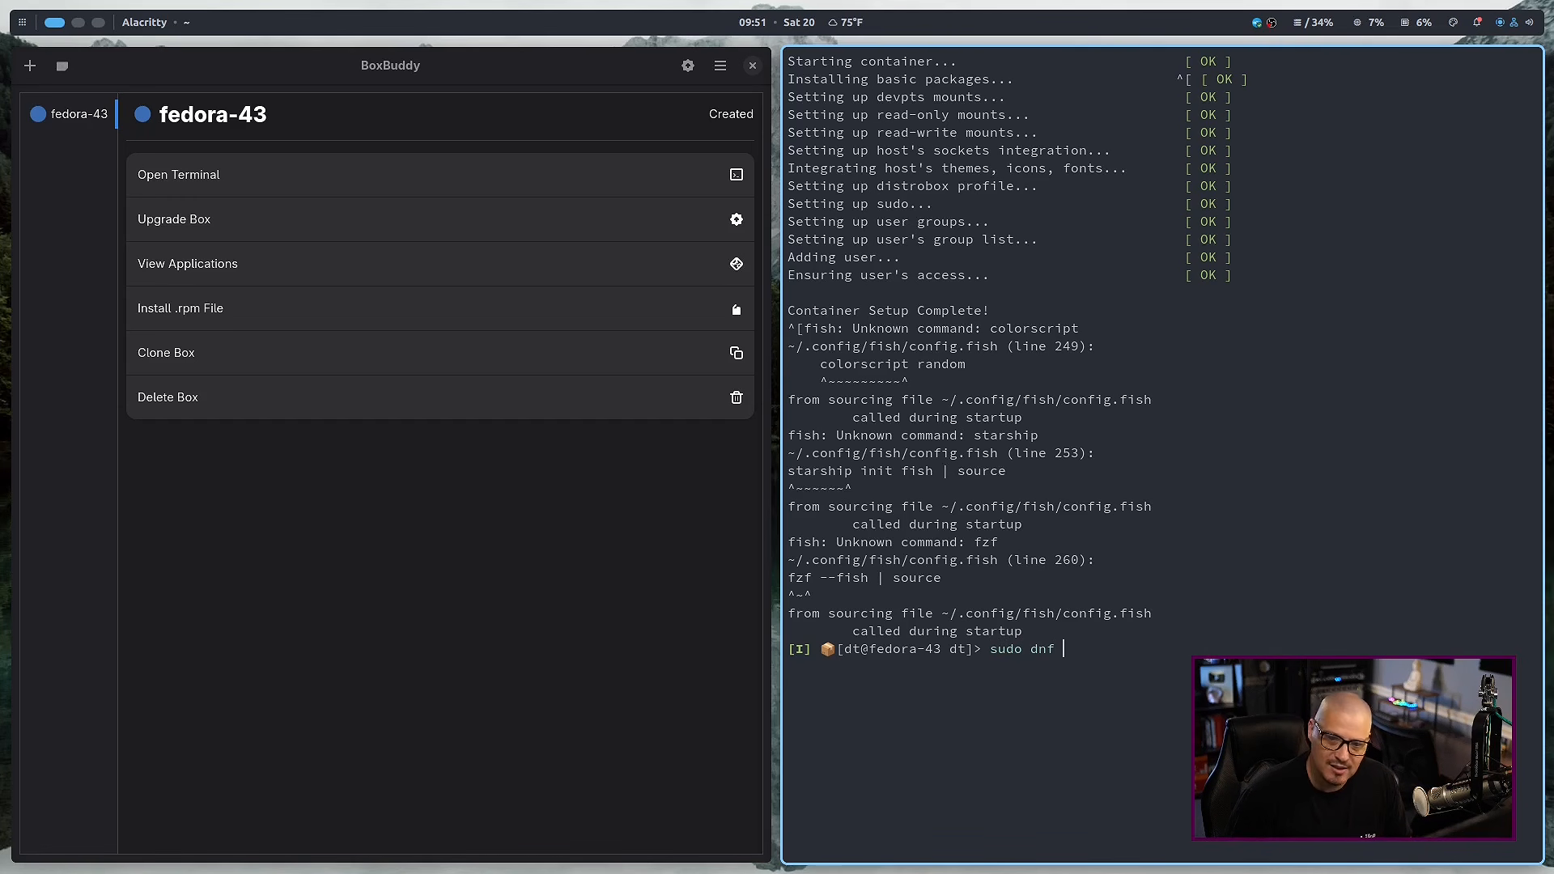
text( install)
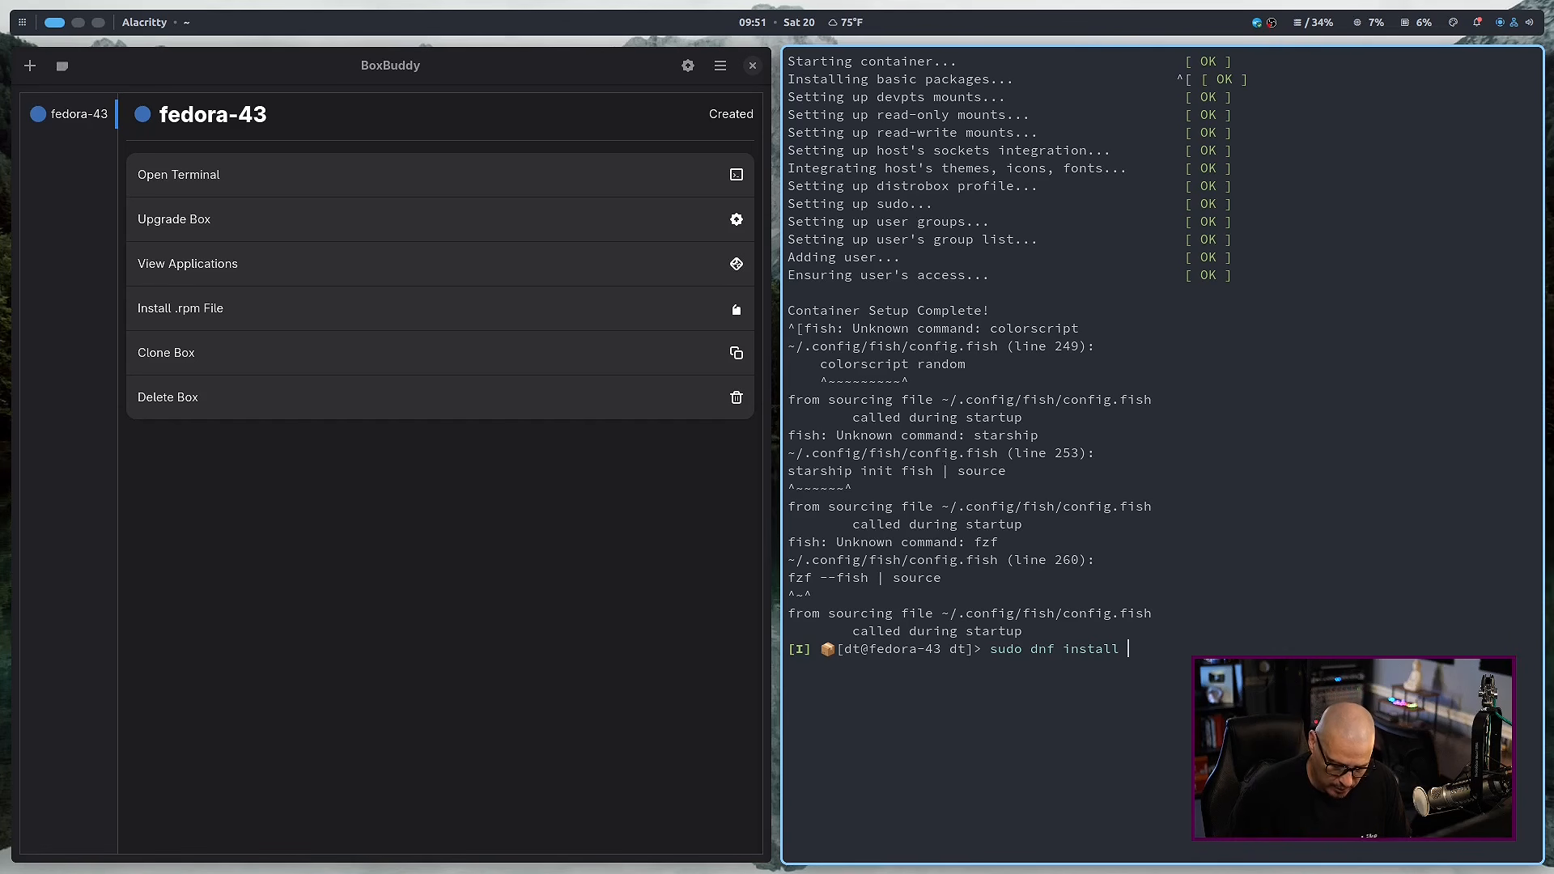
text(helix)
key(Return)
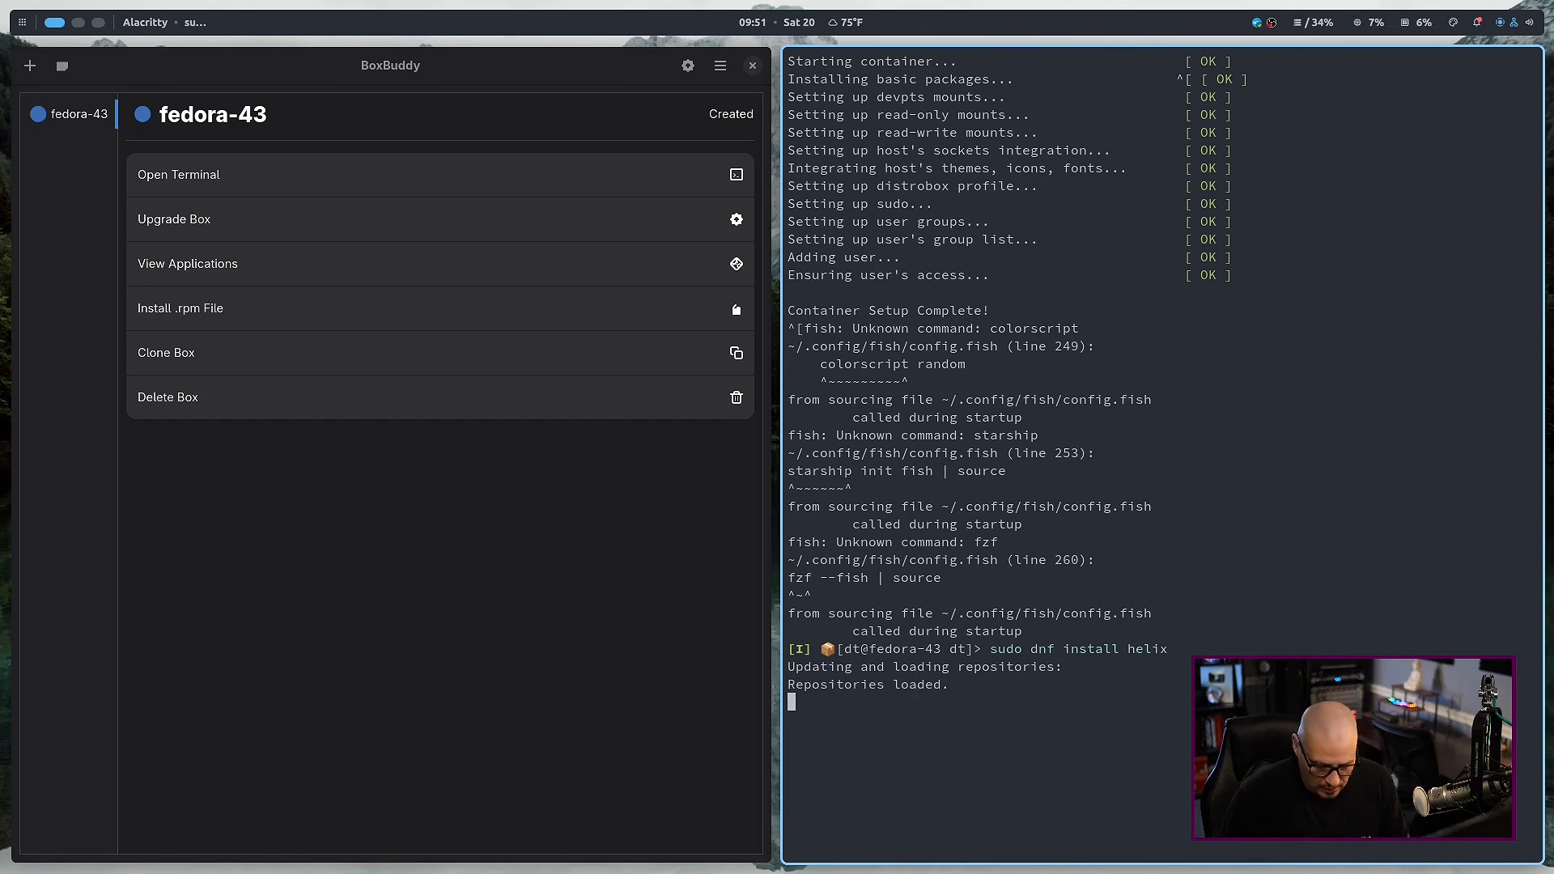
text(y)
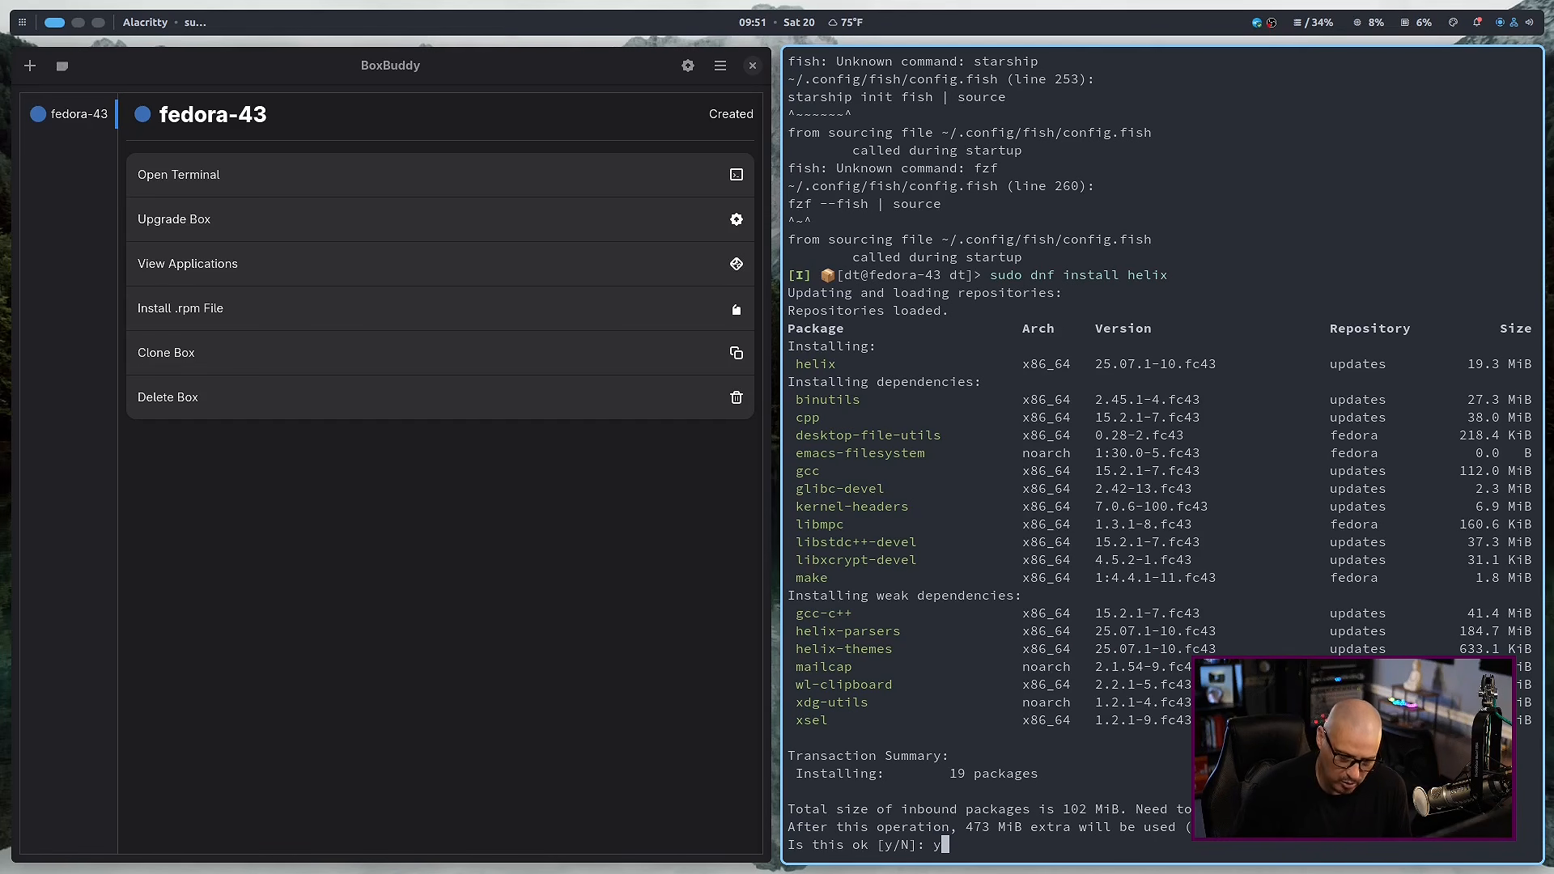
key(Return)
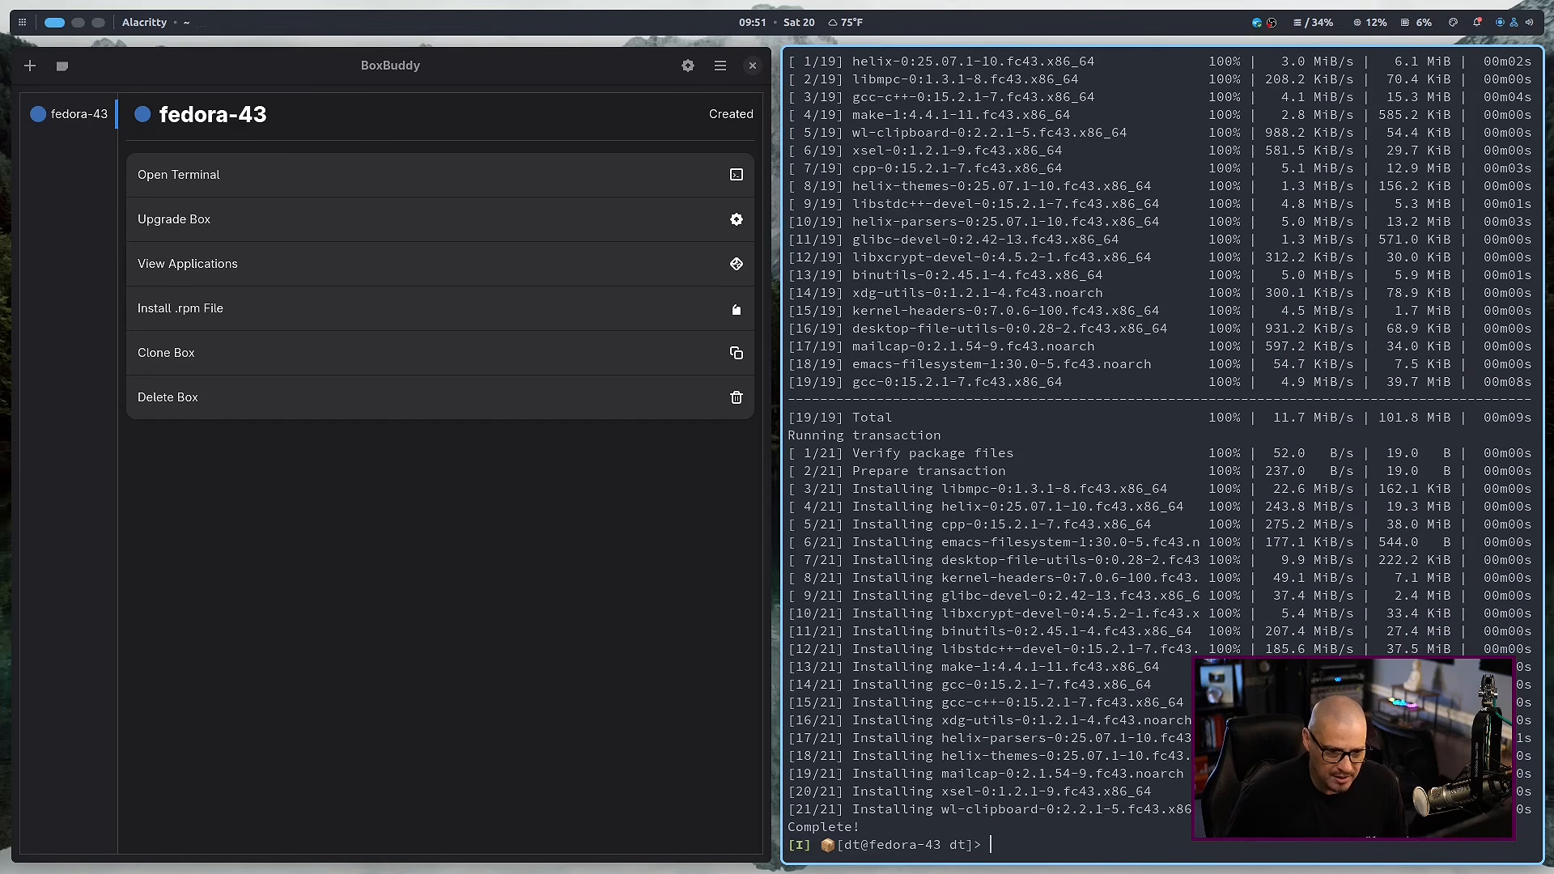
Step: Swap the fedora-43 terminal with the BoxBuddy window and open .bashrc in Helix with hx
key(super+shift+Left)
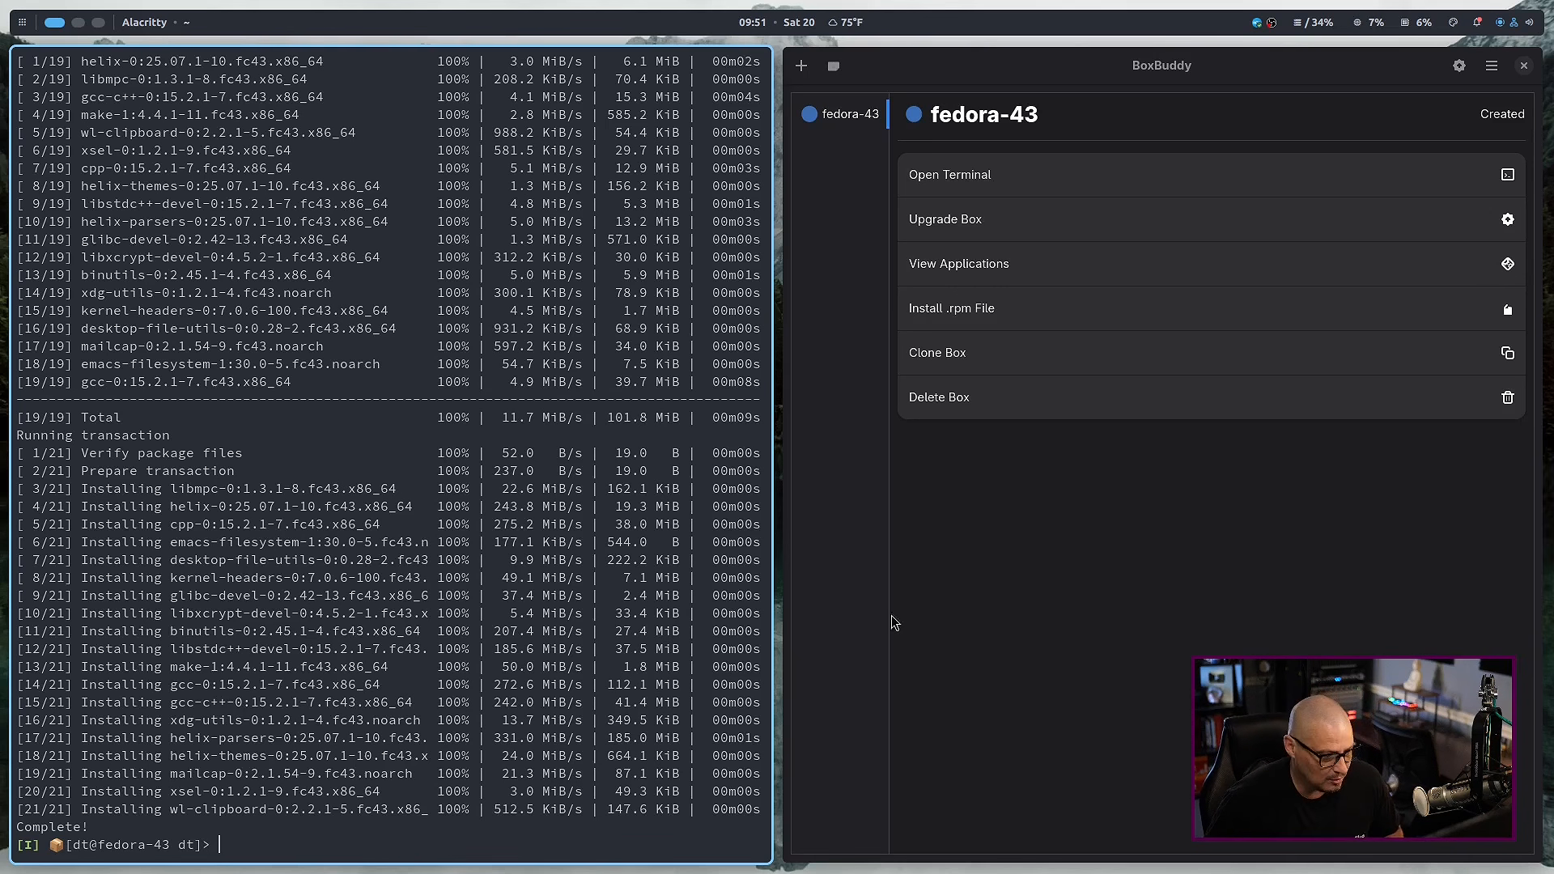
text(h)
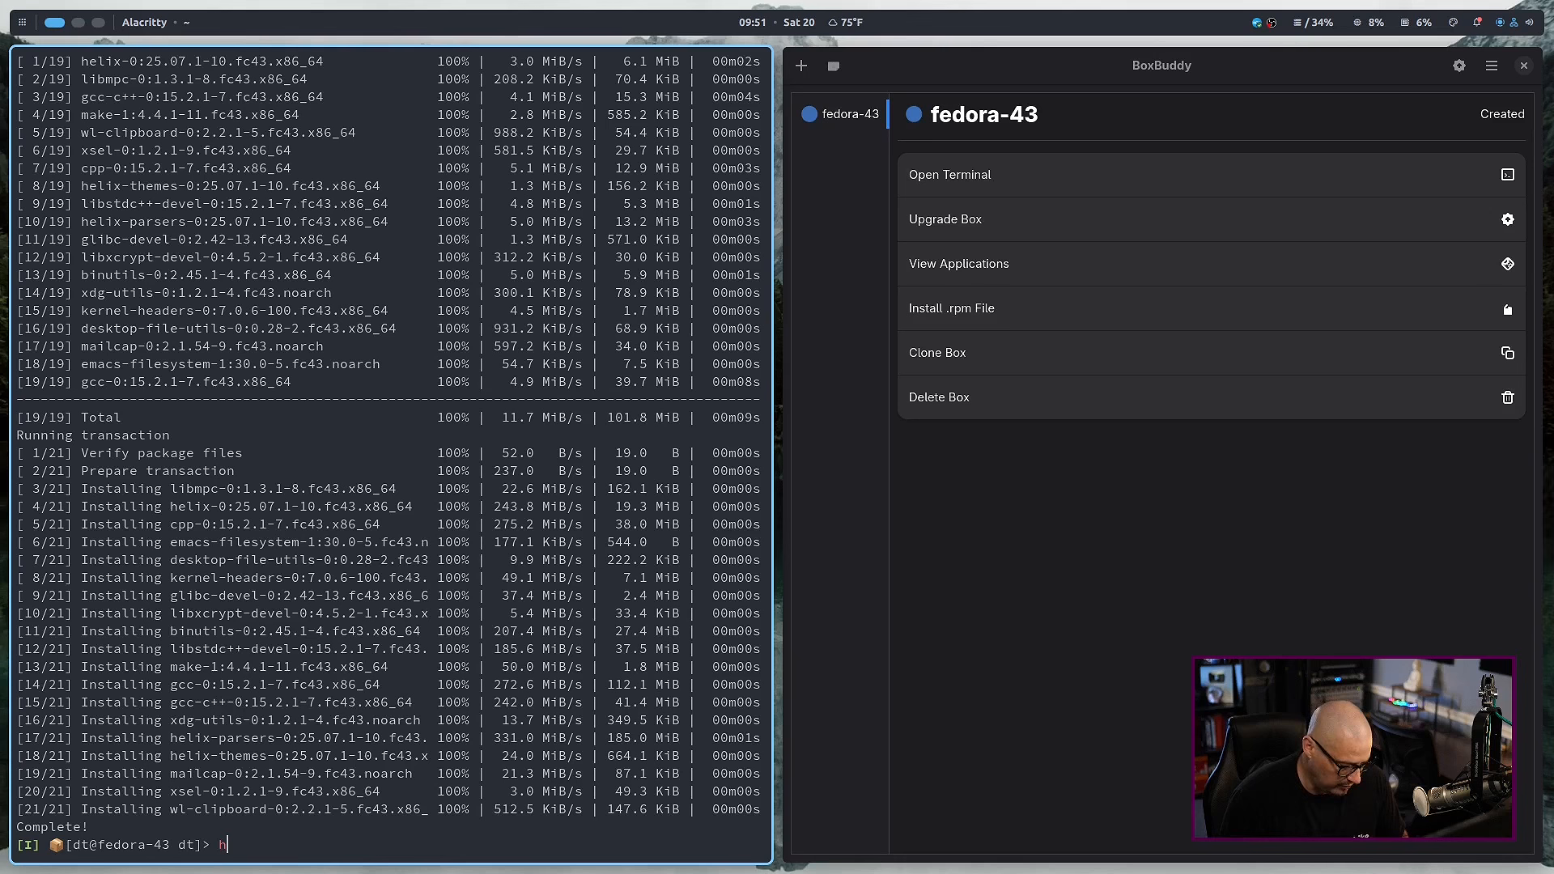
text(elx )
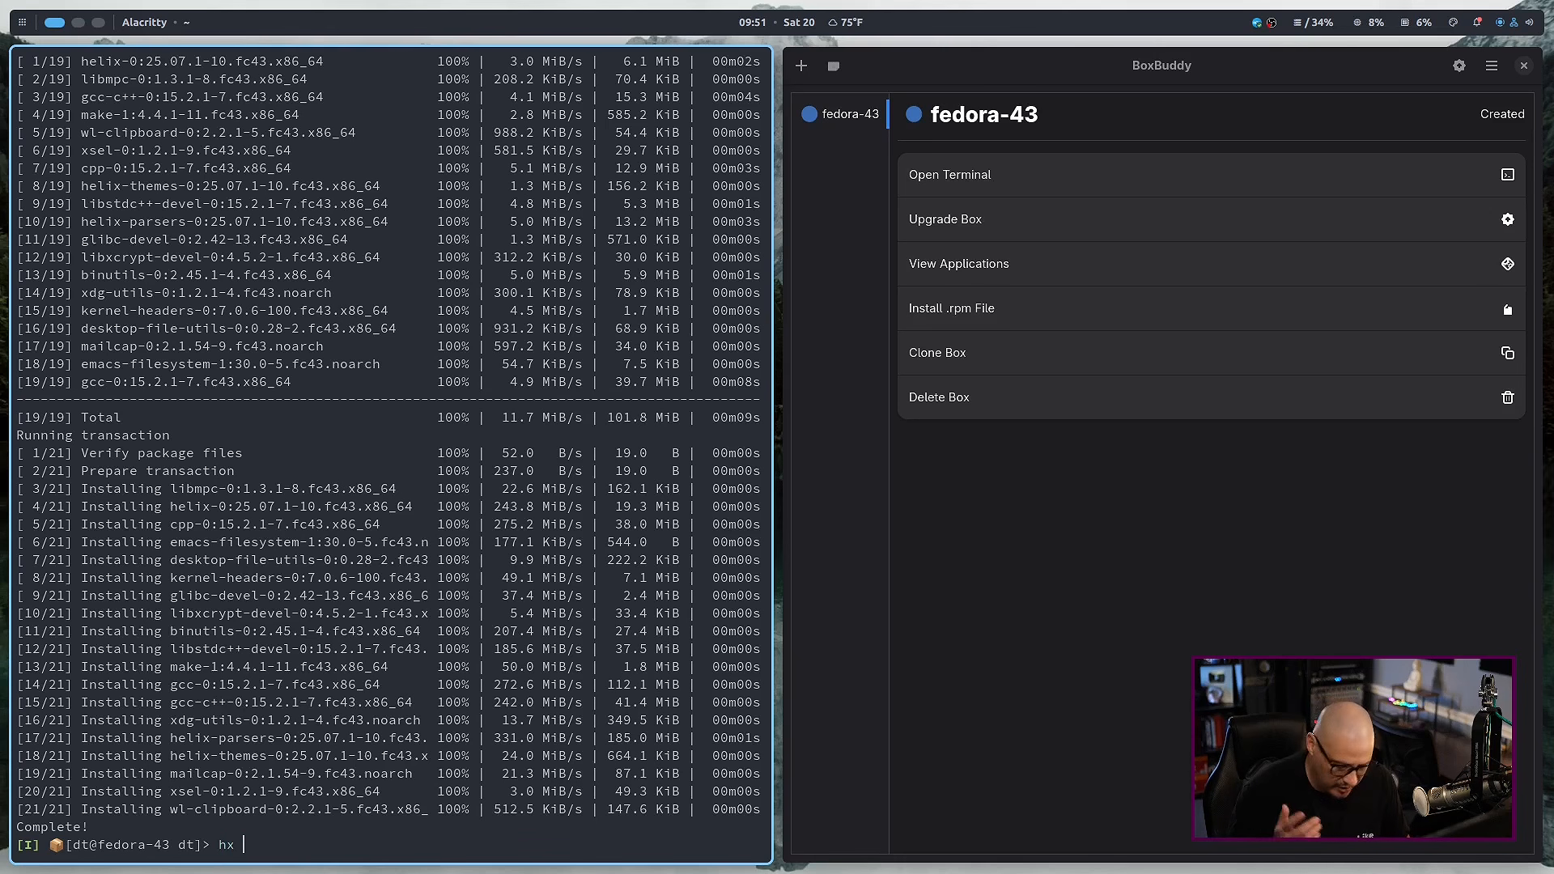
text(.bashrc)
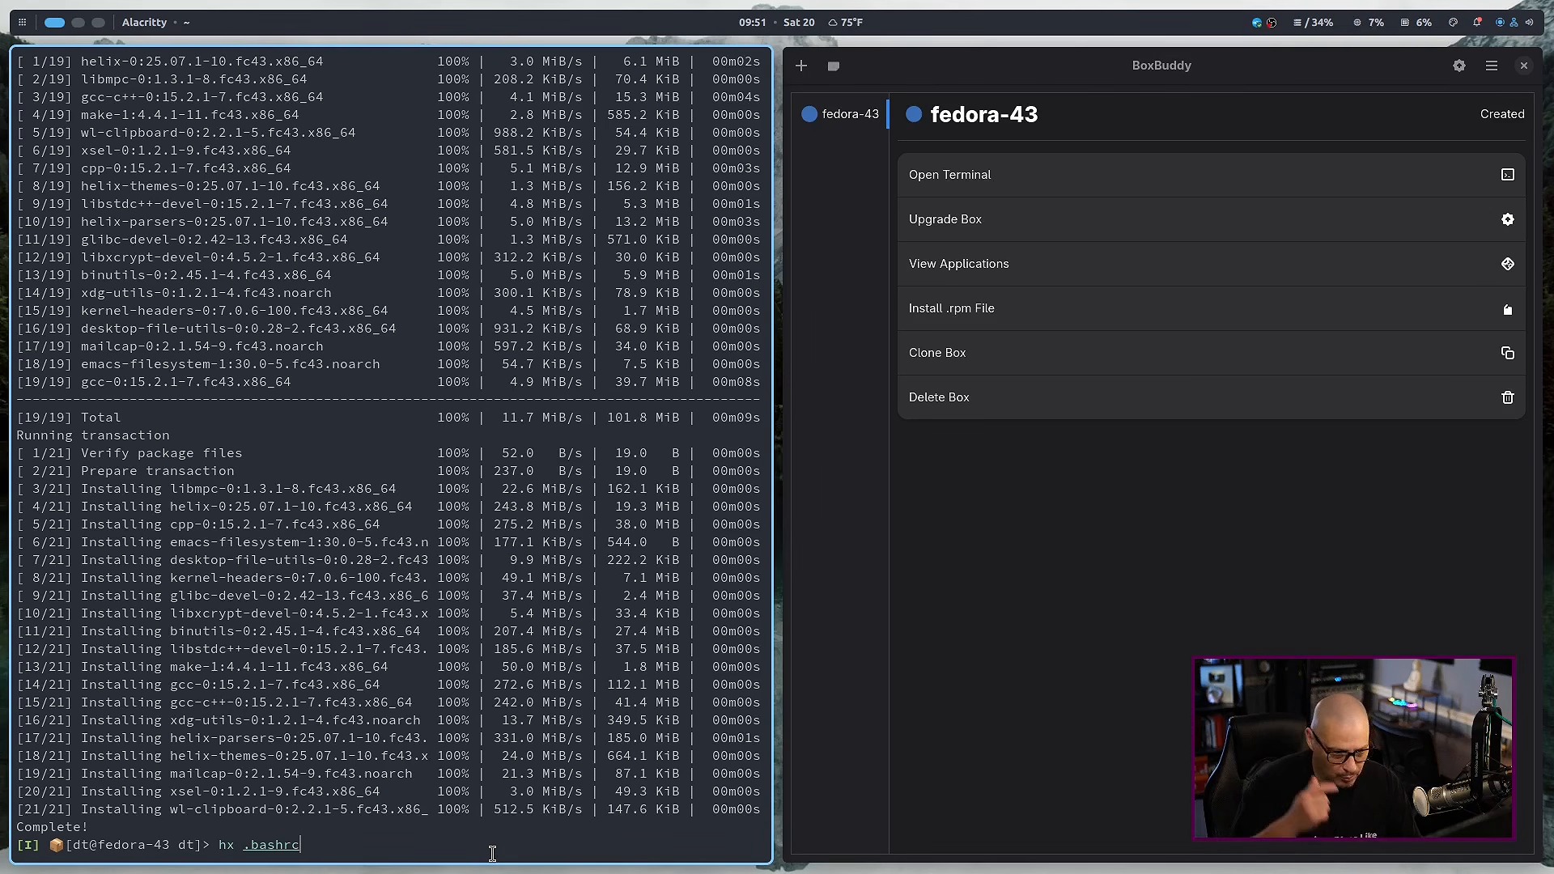
key(Return)
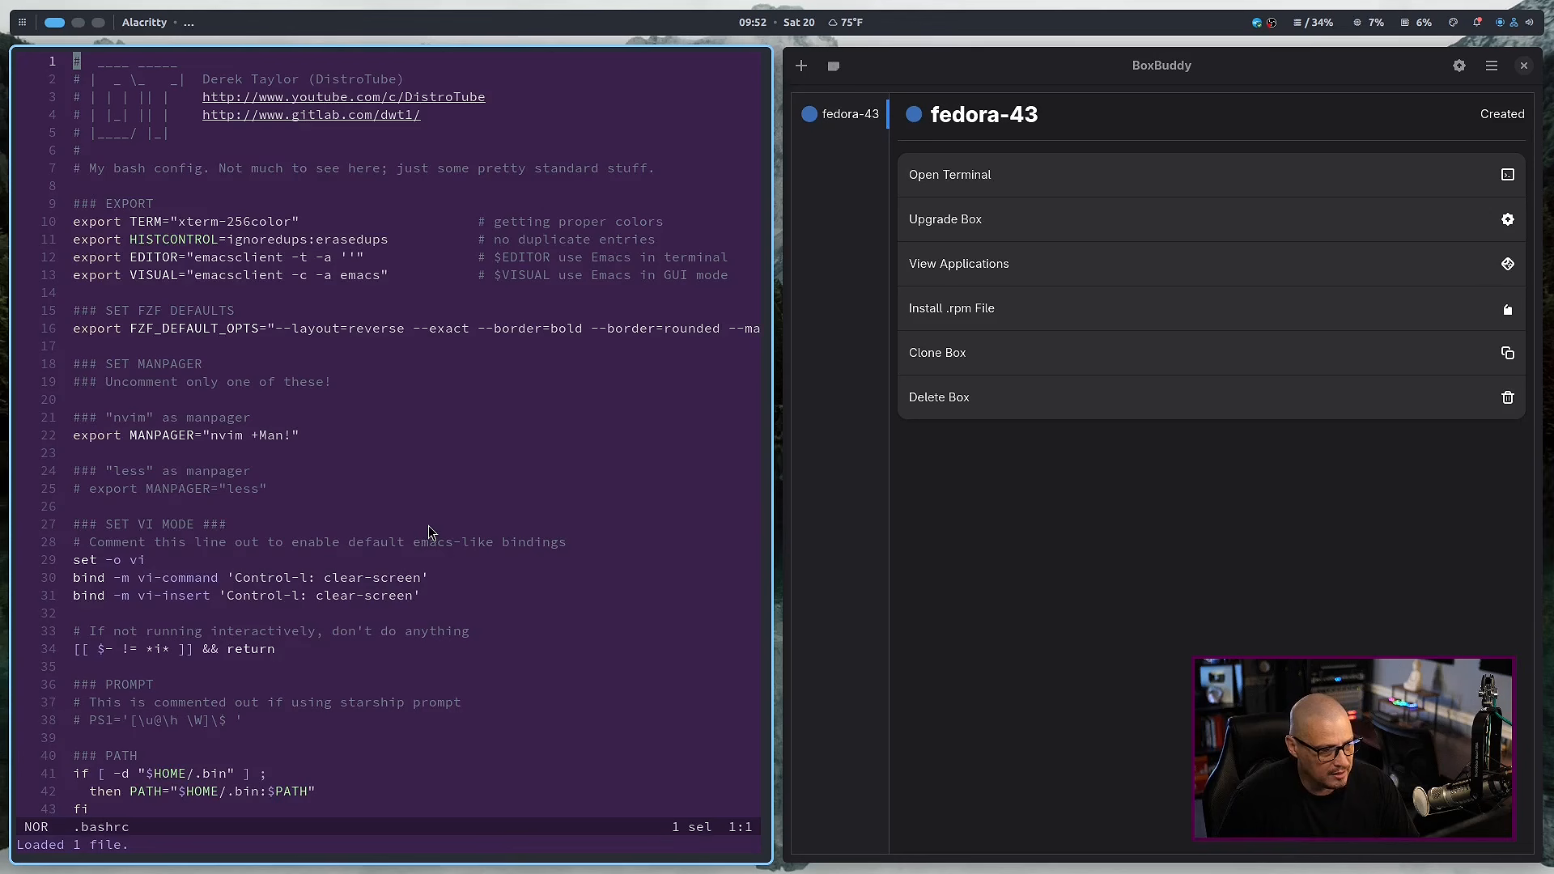
Step: Look through the contents of .bashrc in Helix, return to its beginning and quit the editor
scroll(267, 427, down, 6)
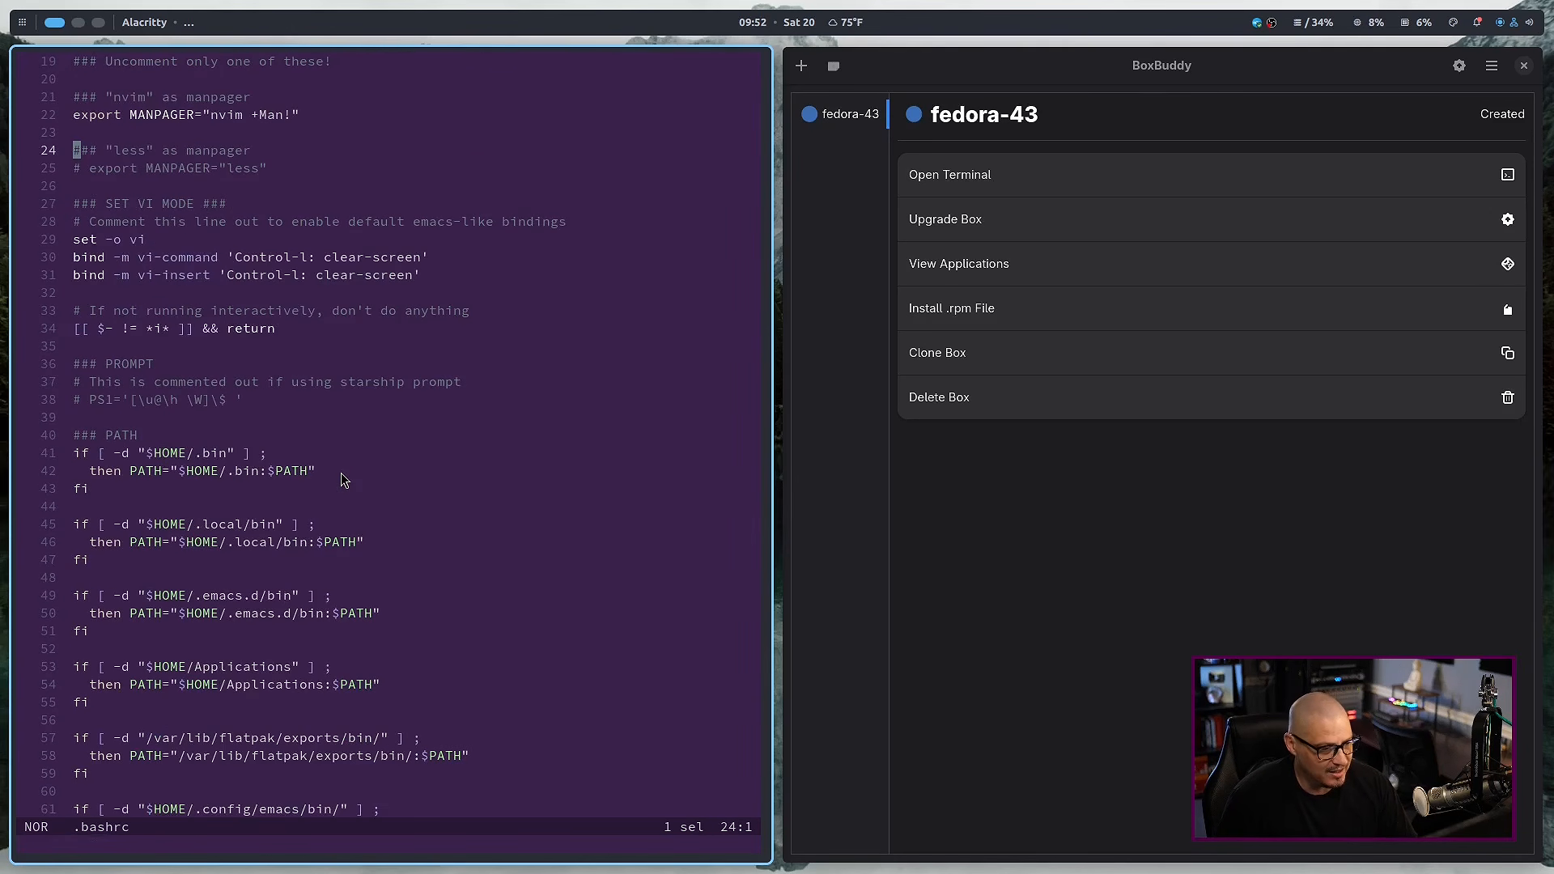
scroll(340, 480, down, 14)
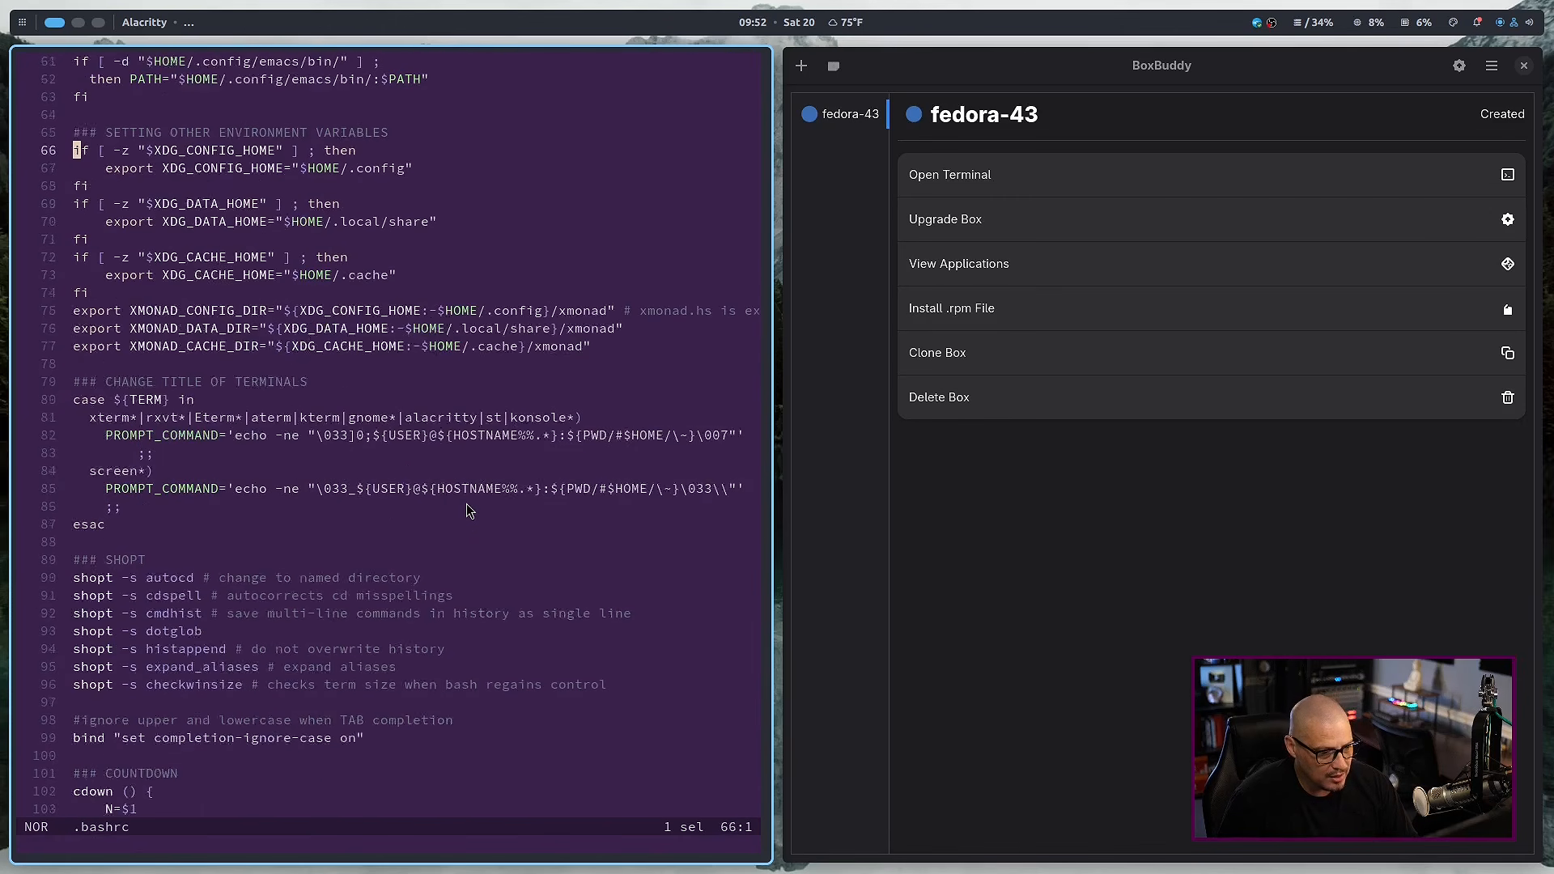
scroll(467, 510, down, 15)
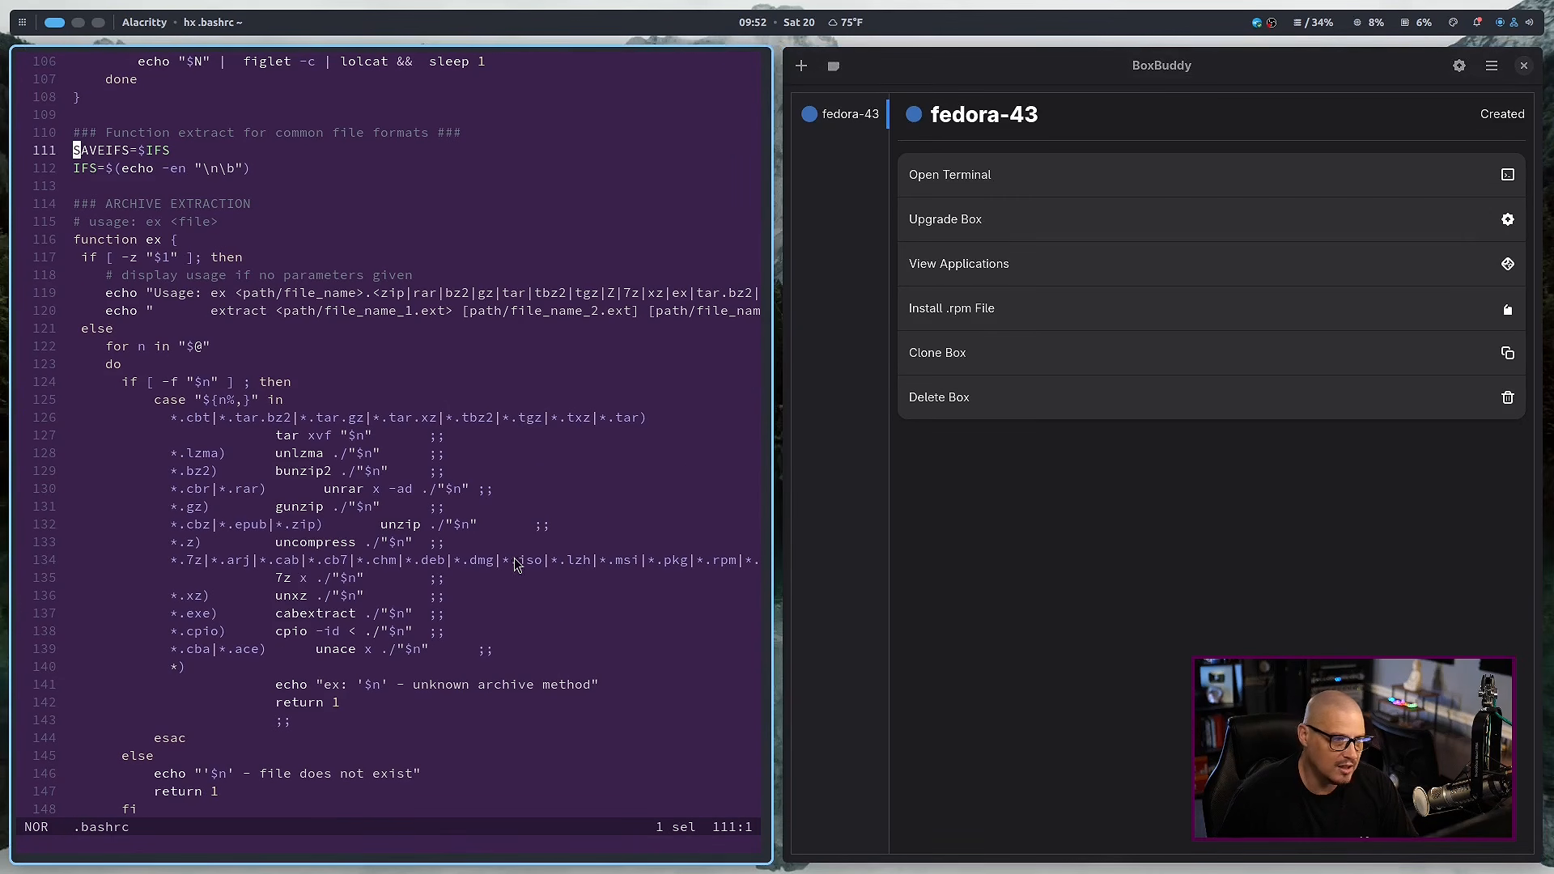
scroll(515, 564, down, 6)
scroll(518, 568, up, 20)
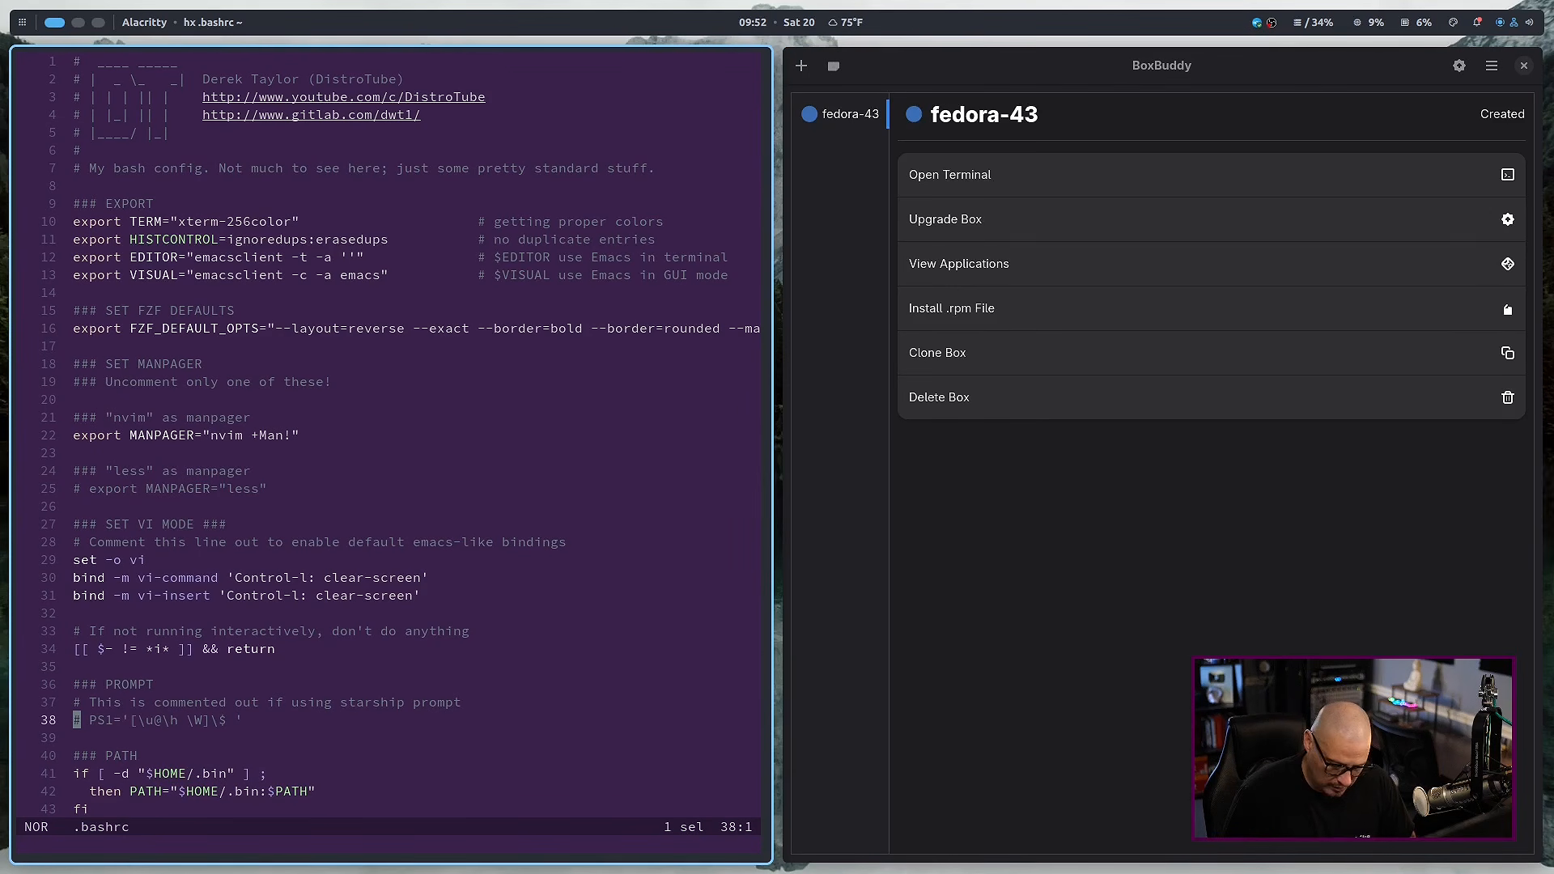
text(:q)
key(Return)
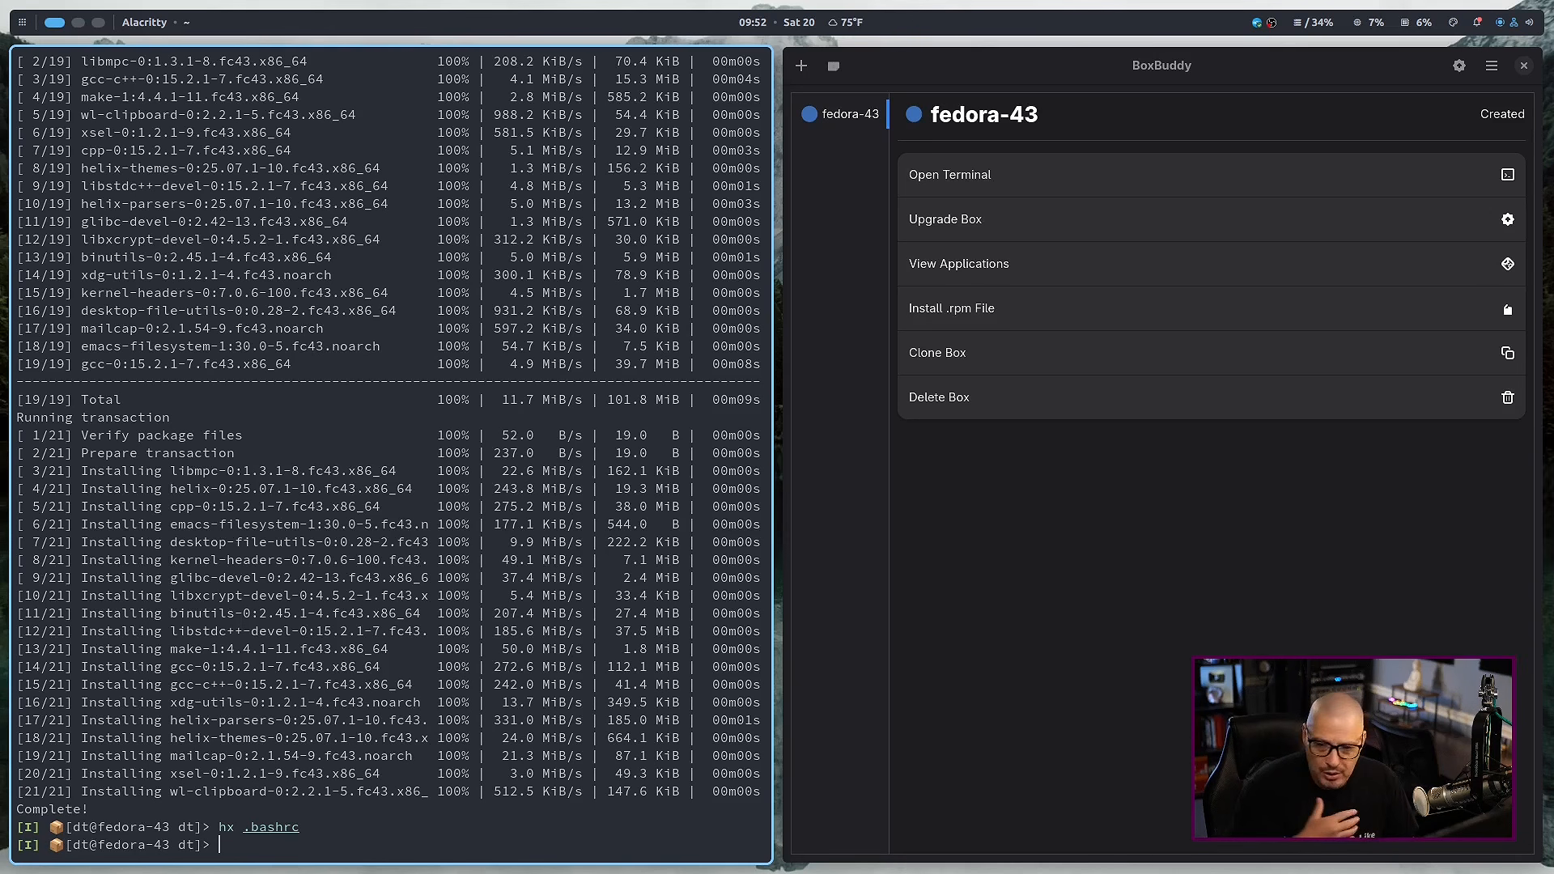
Step: Install gedit in the fedora-43 box with sudo dnf install gedit and accept the package transaction
key(Up)
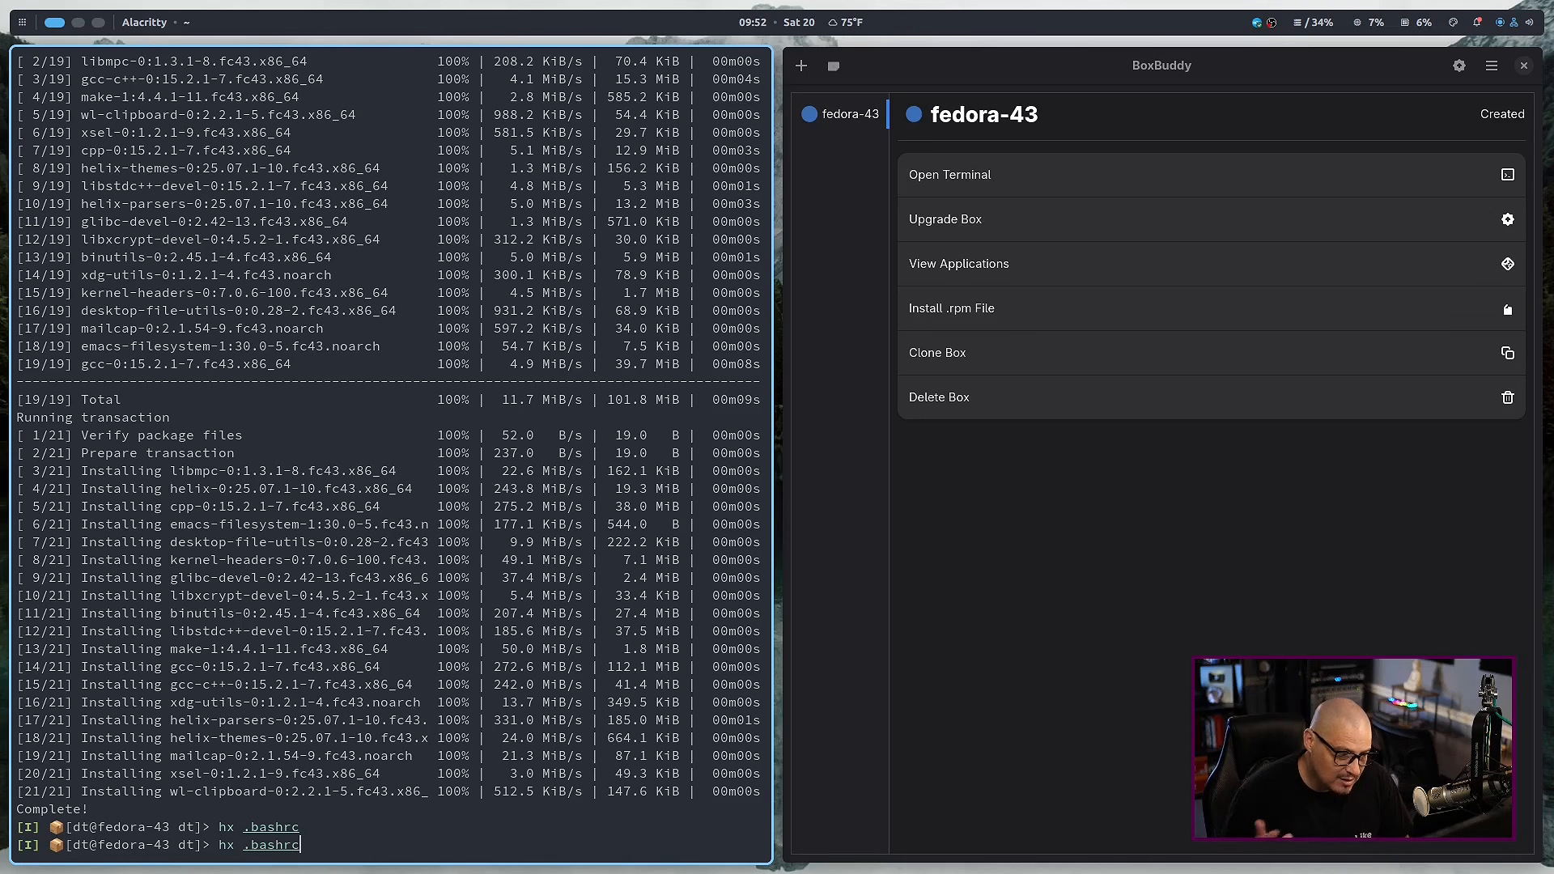
key(Up)
key(BackSpace)
key(BackSpace)
key(BackSpace)
key(BackSpace)
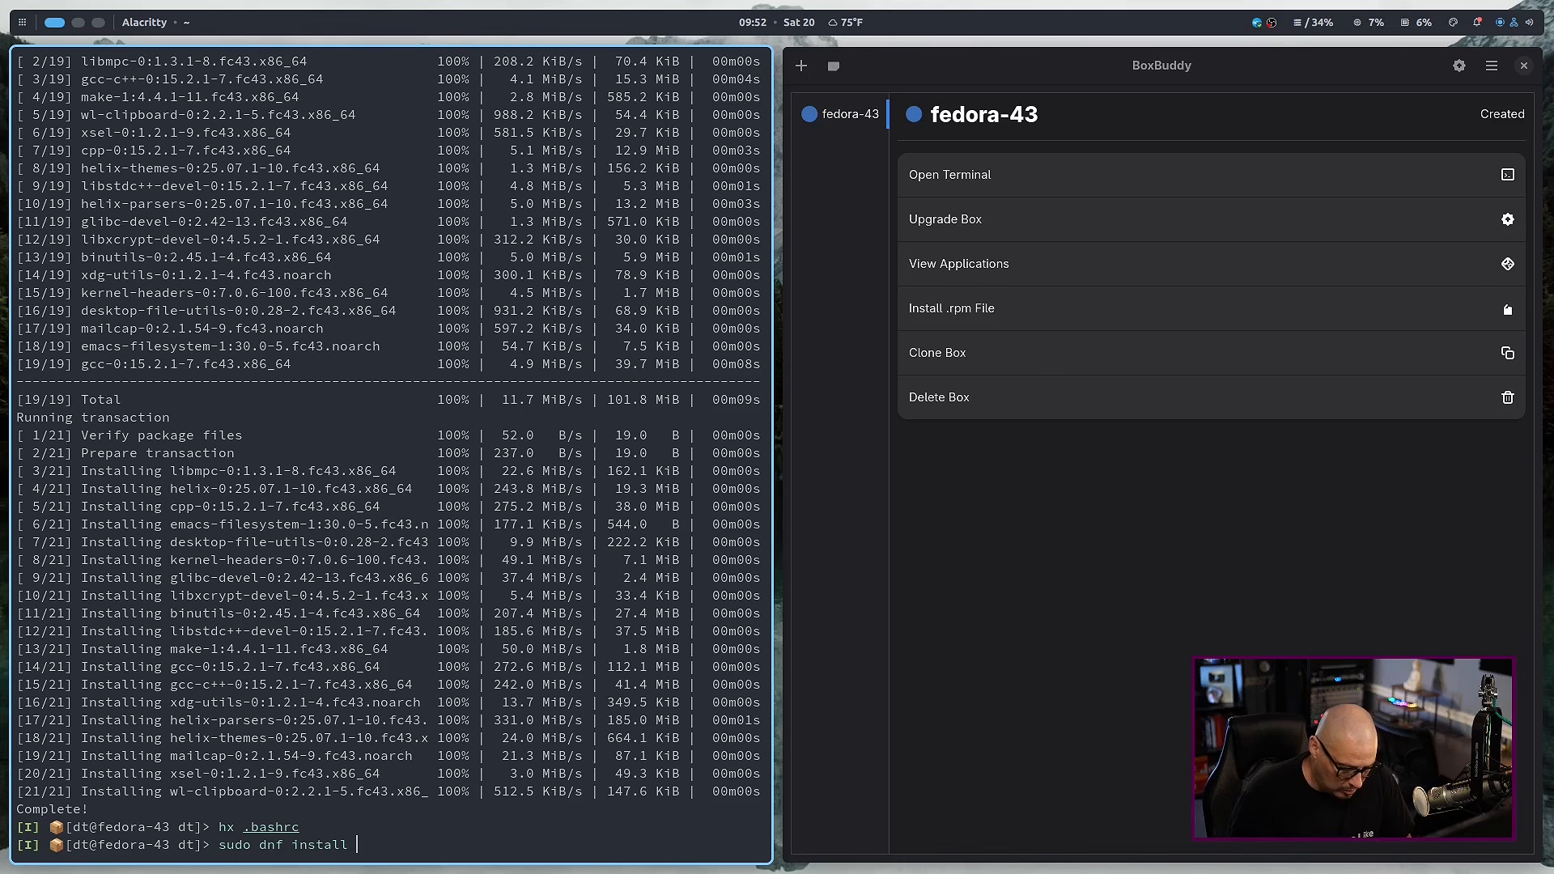
text(gedi)
text(t)
key(Return)
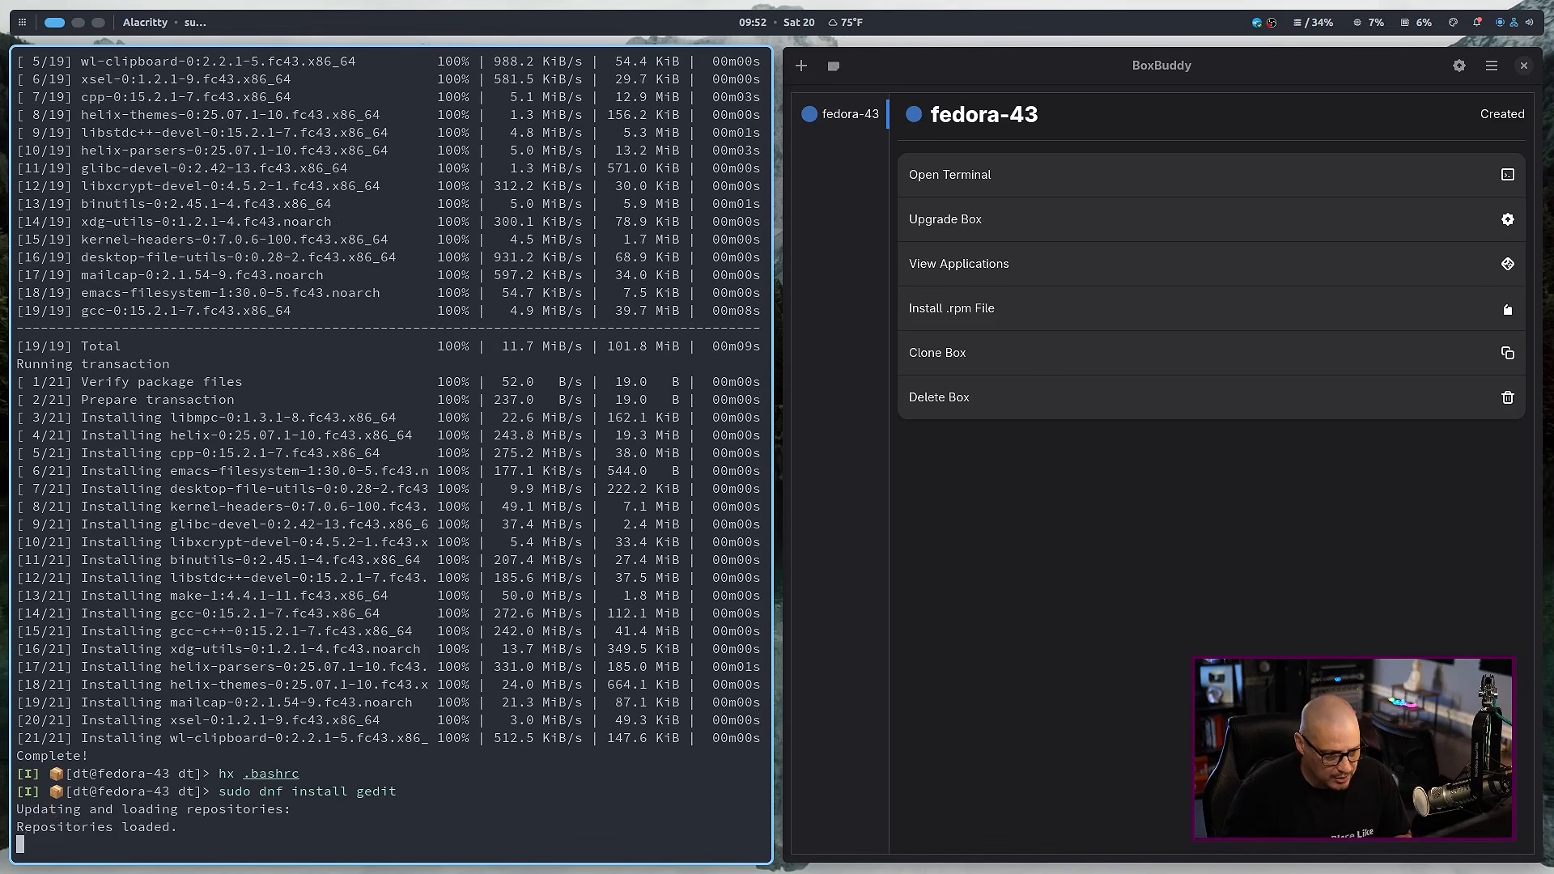
text(y)
key(Return)
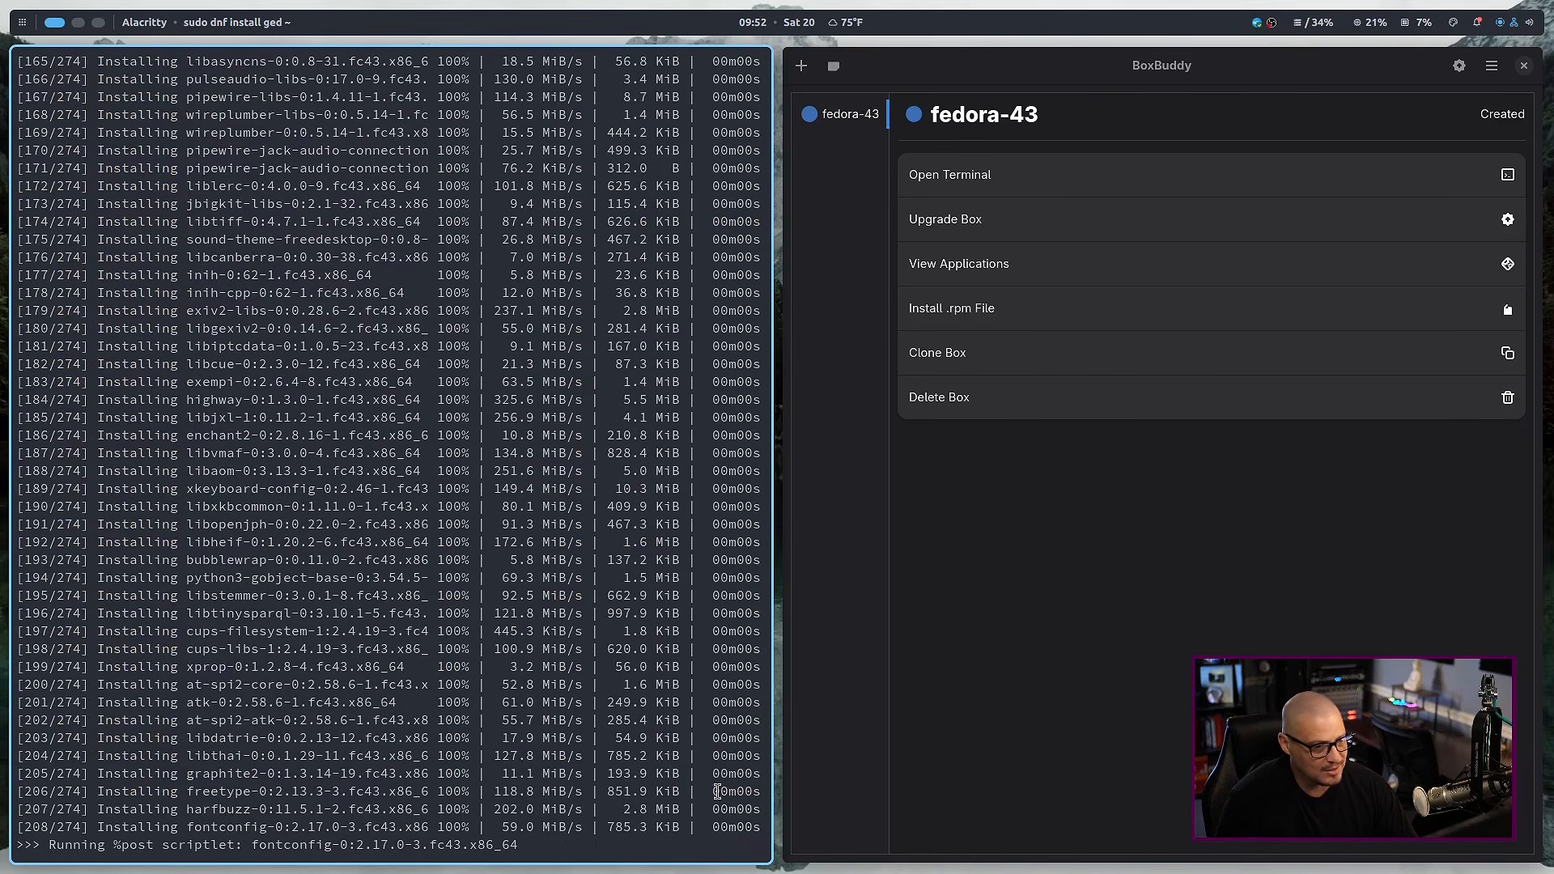
Step: Open .bashrc in gedit from the fedora-43 terminal with gedit .bashrc
text(ged)
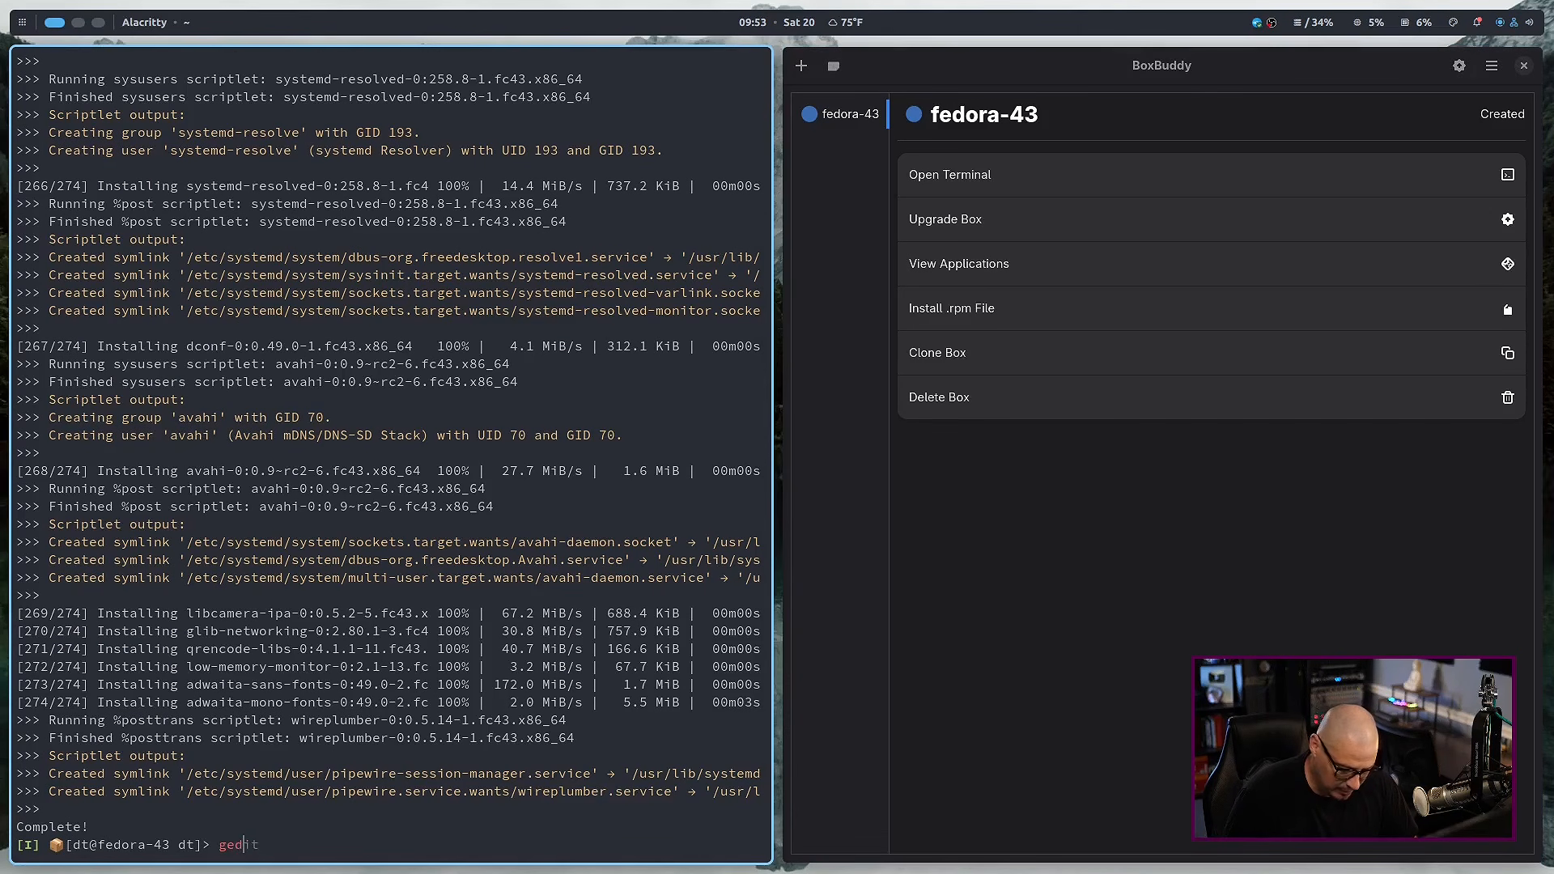
text(ir)
key(BackSpace)
text(t .bashrc)
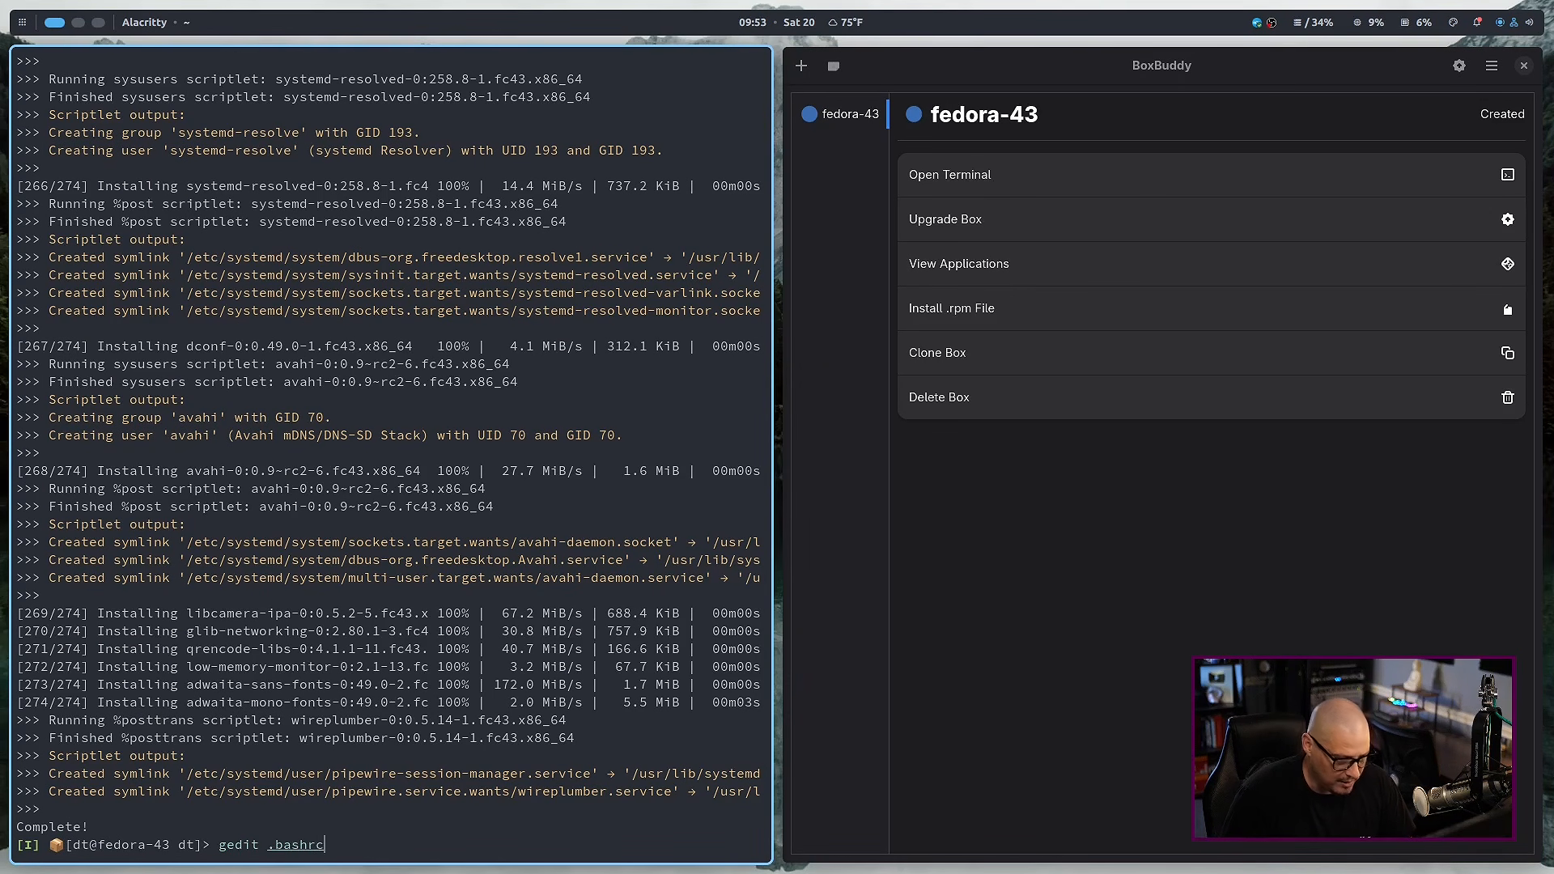
key(Return)
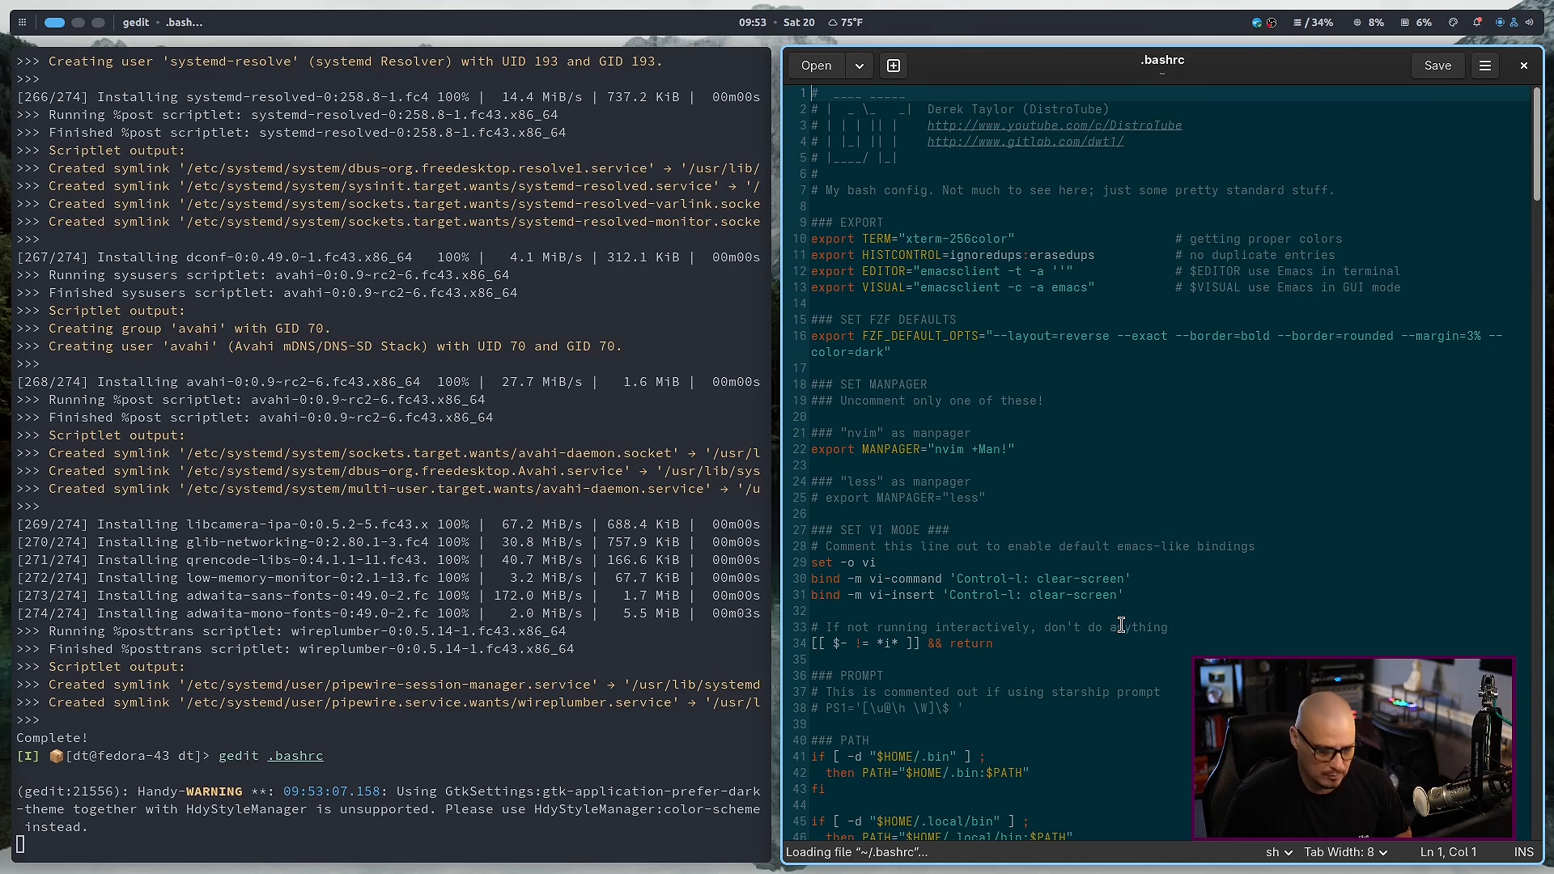
Step: Float the gedit window over the other windows, view its main menu options and close gedit
drag(734, 560, 800, 634)
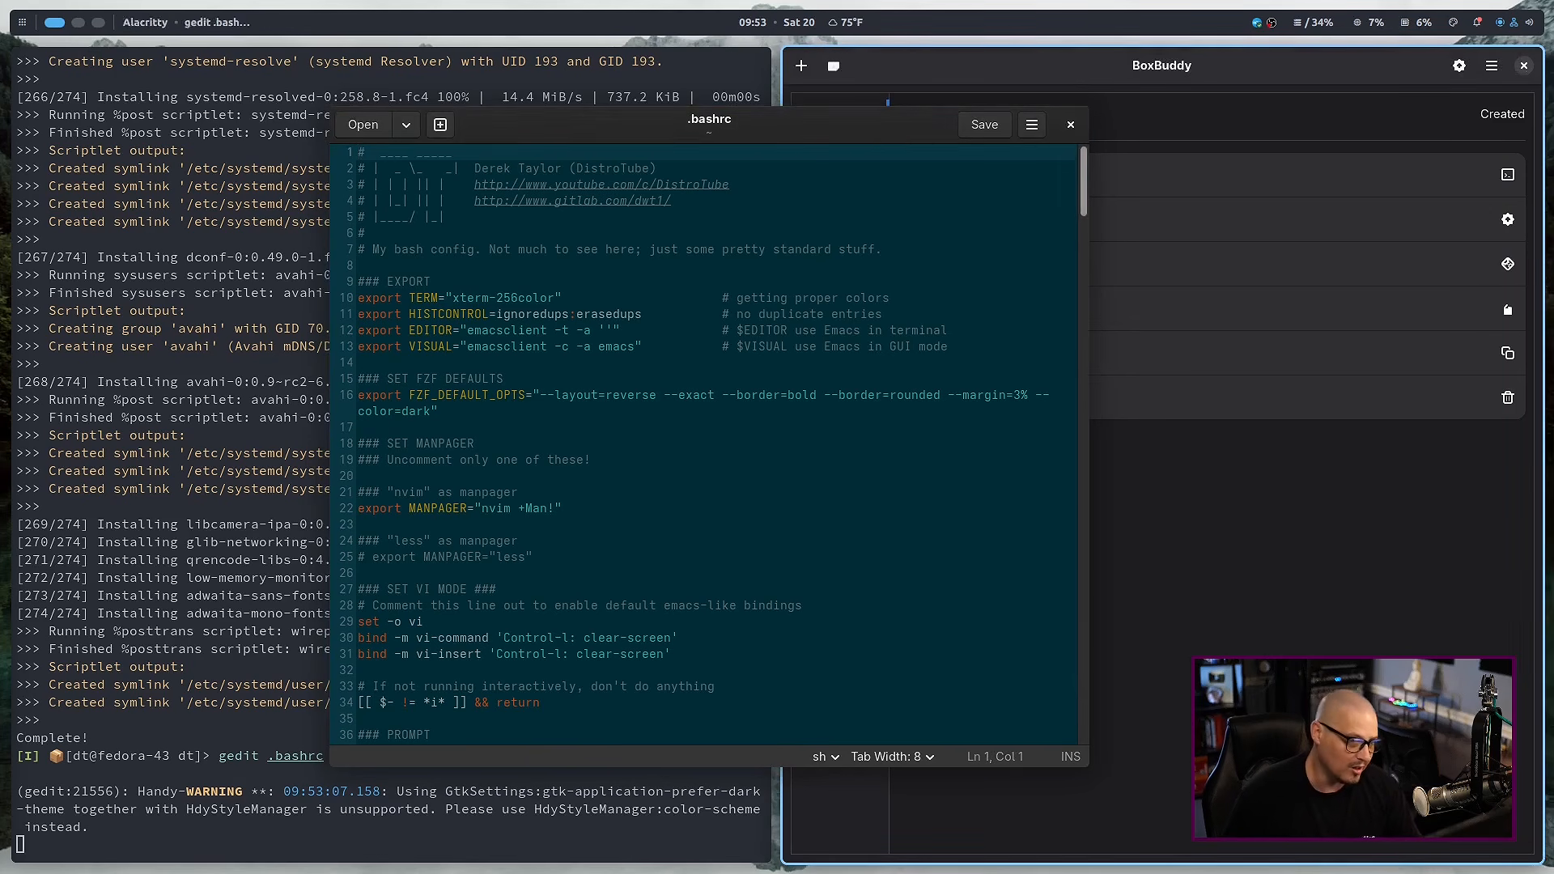
click(1032, 125)
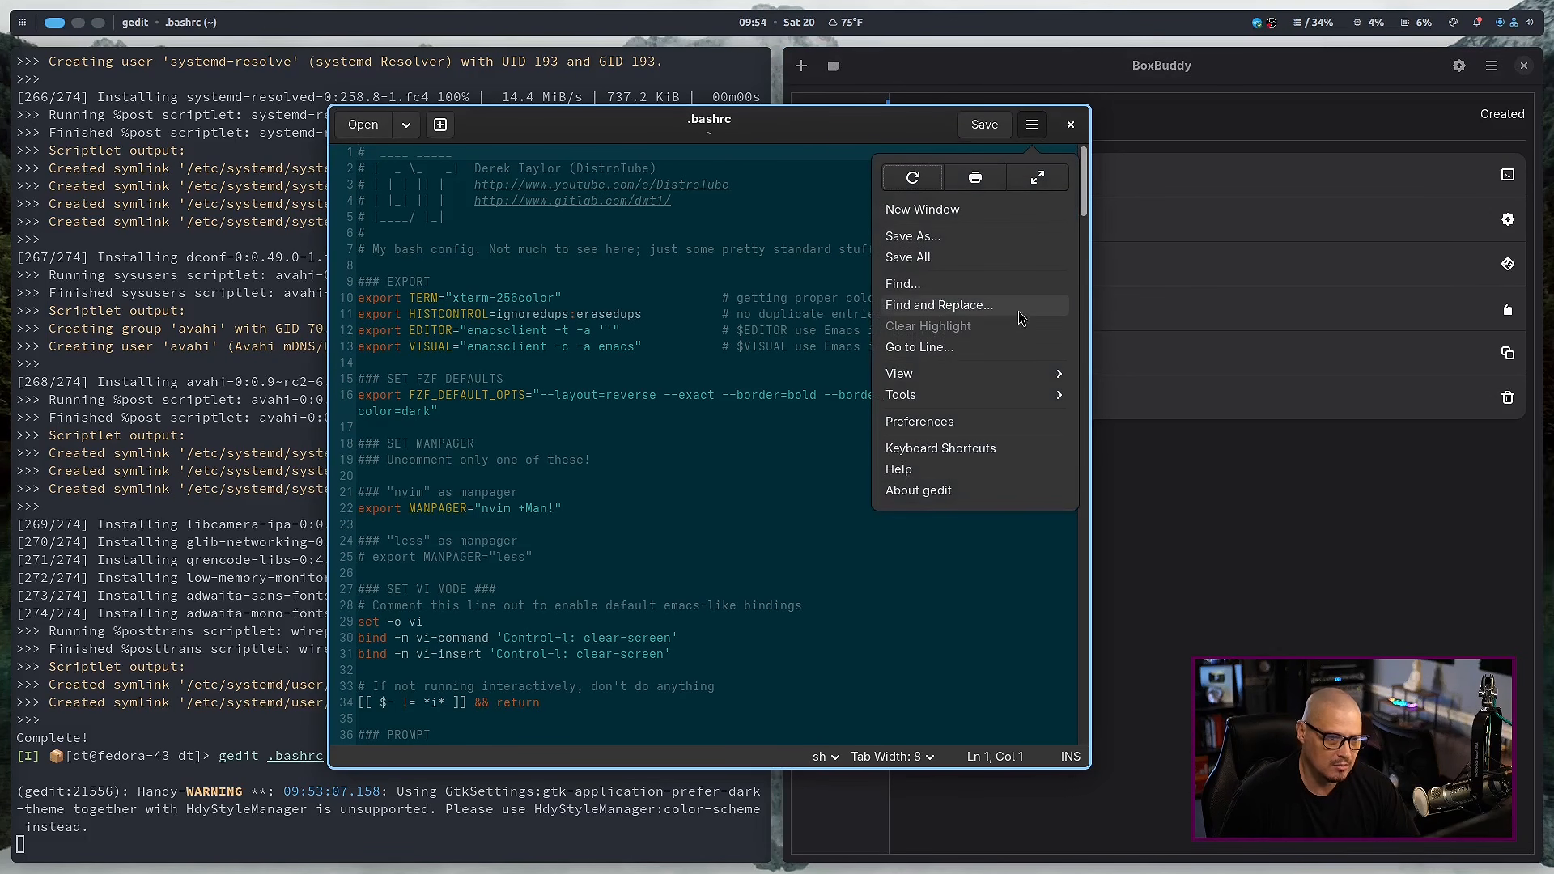
click(730, 520)
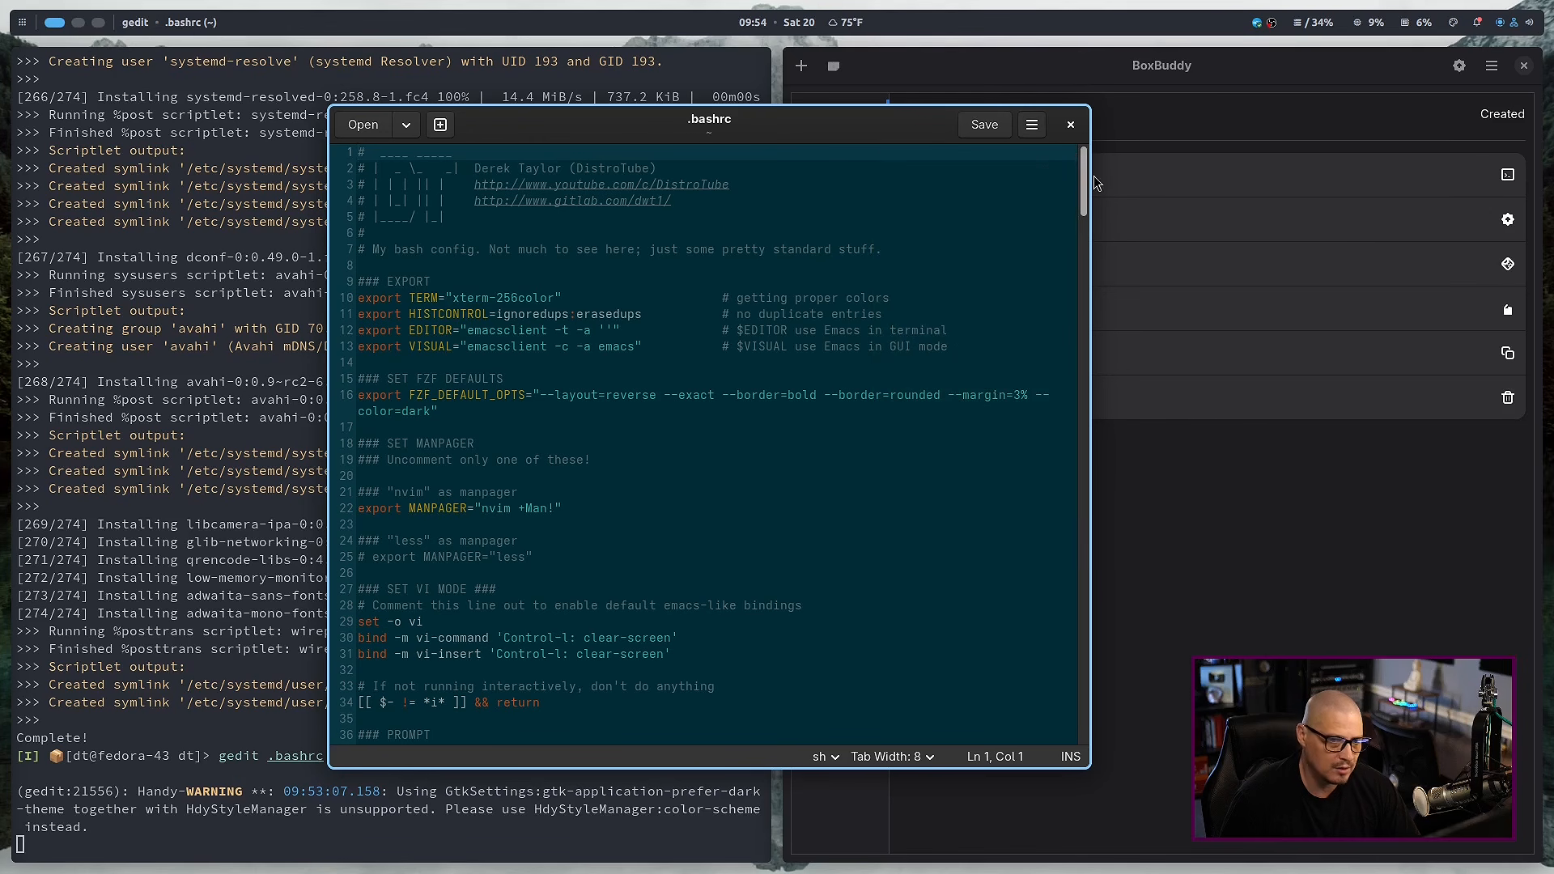
click(1068, 127)
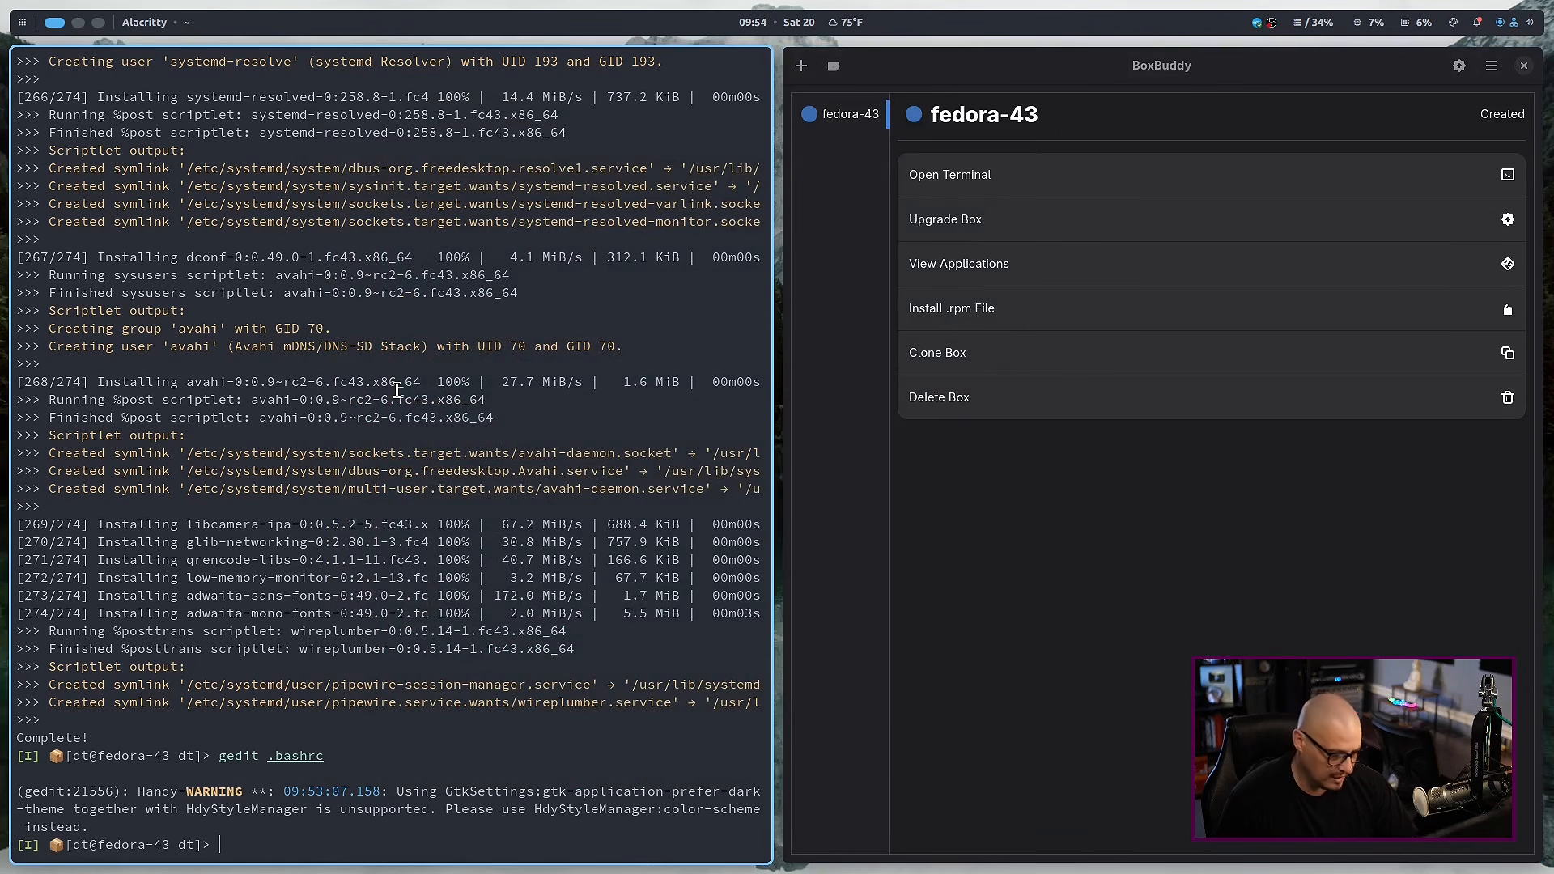
Step: Leave the fedora-43 shell with exit so its terminal window closes
text(exi)
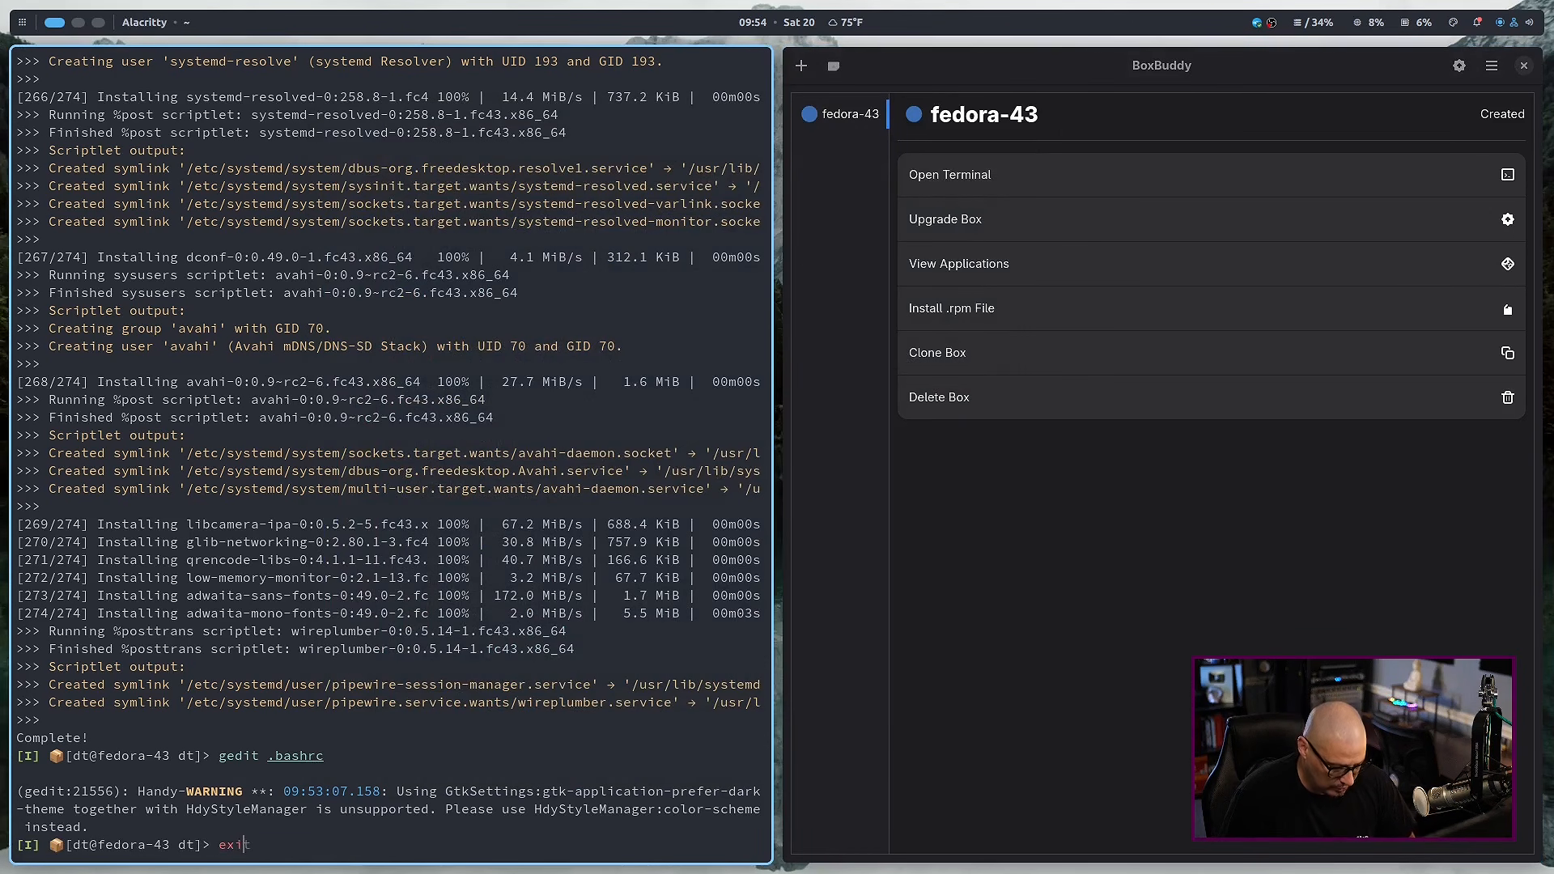
text(t)
key(Return)
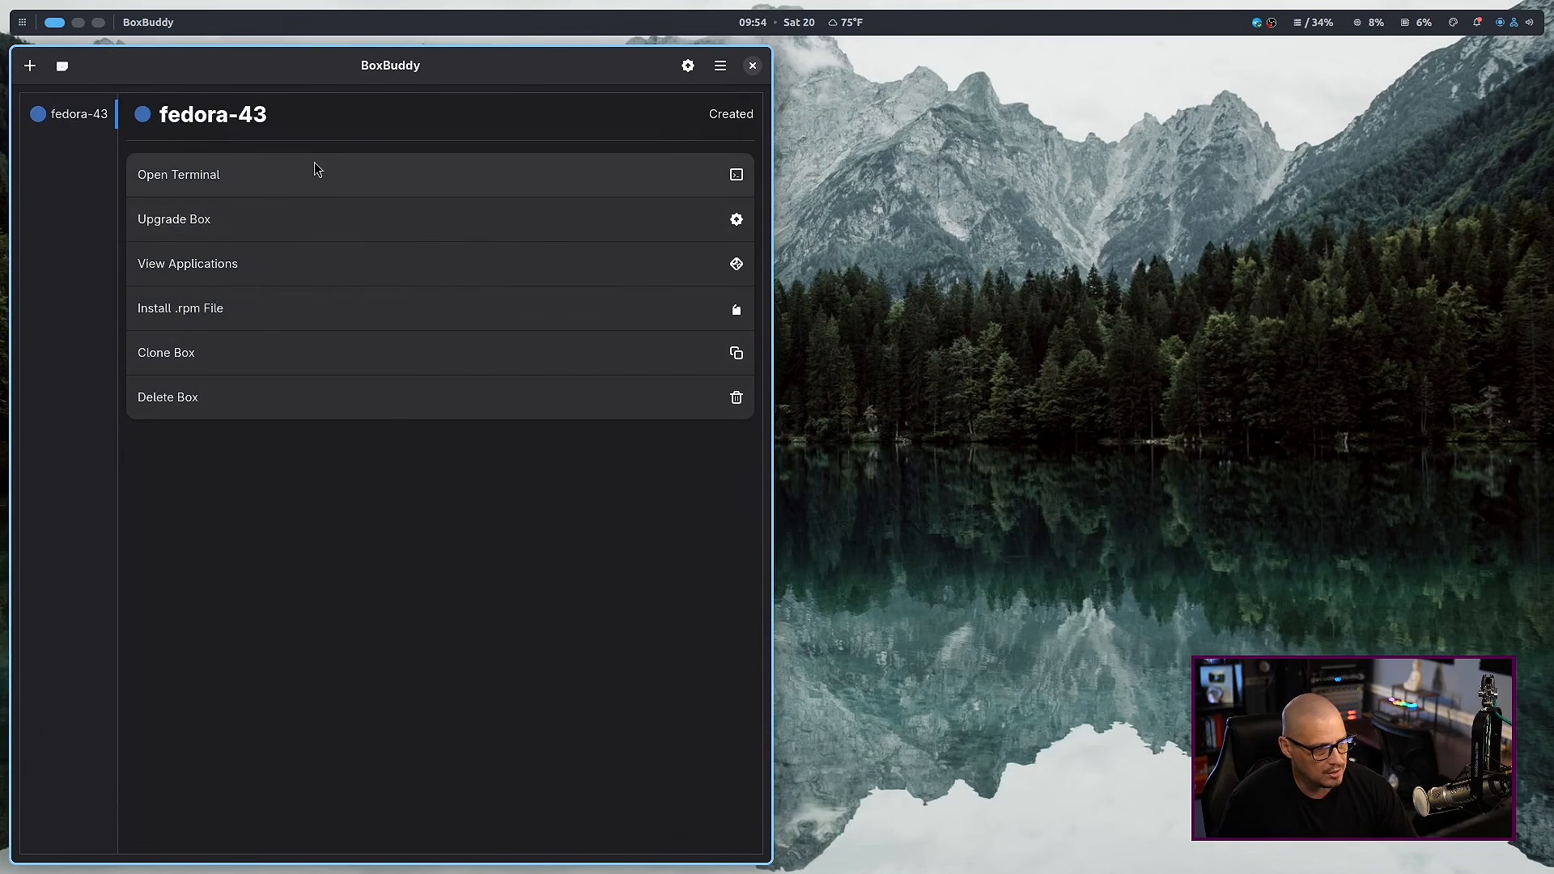
Step: Show the applications installed in the fedora-43 box
click(224, 263)
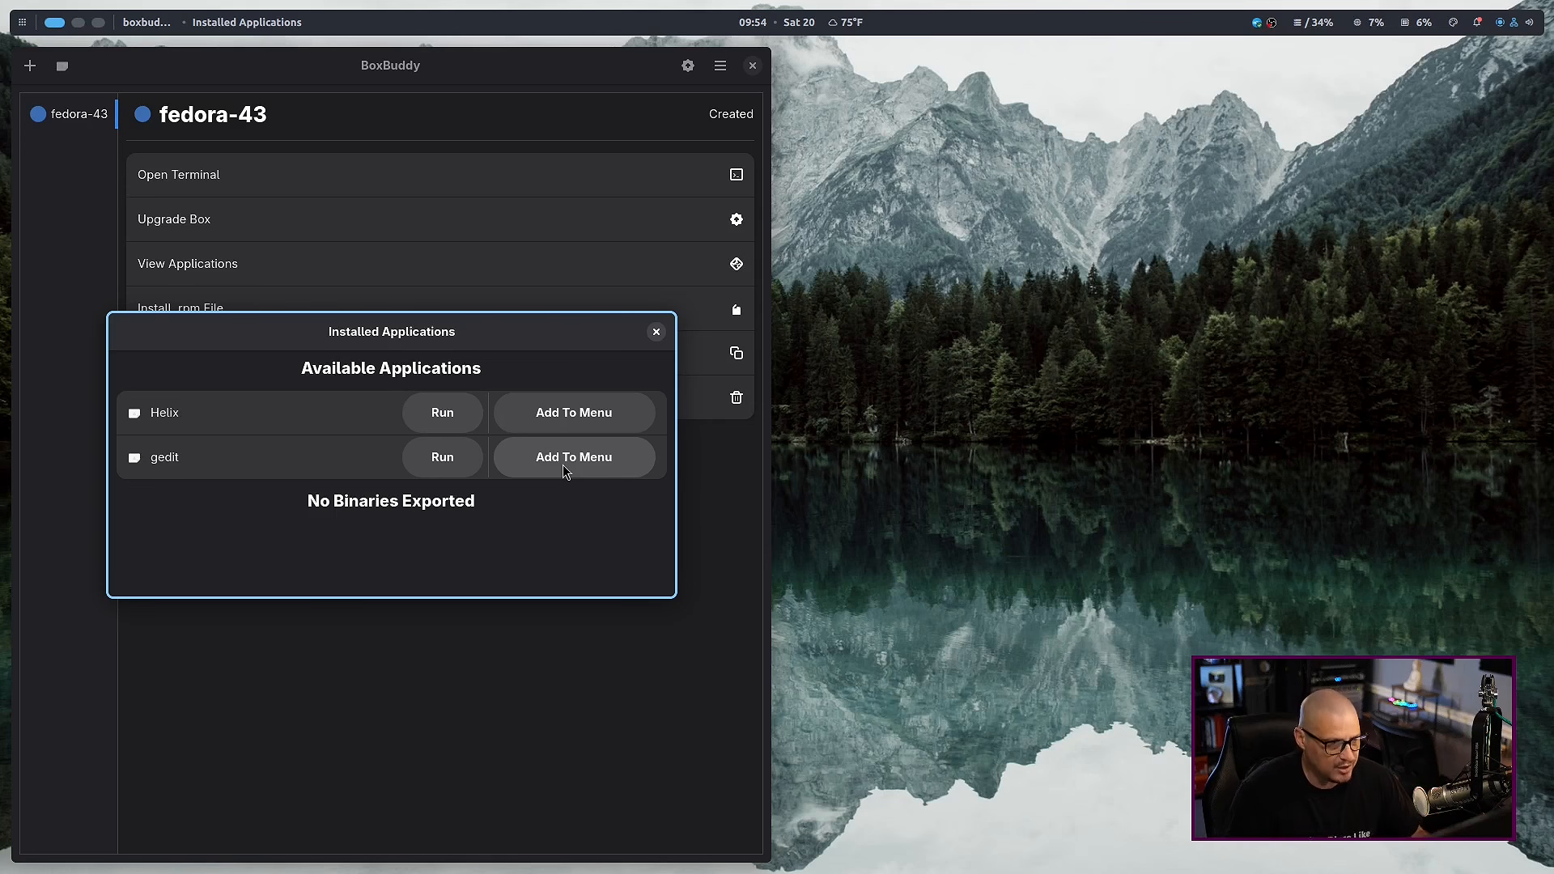
click(409, 61)
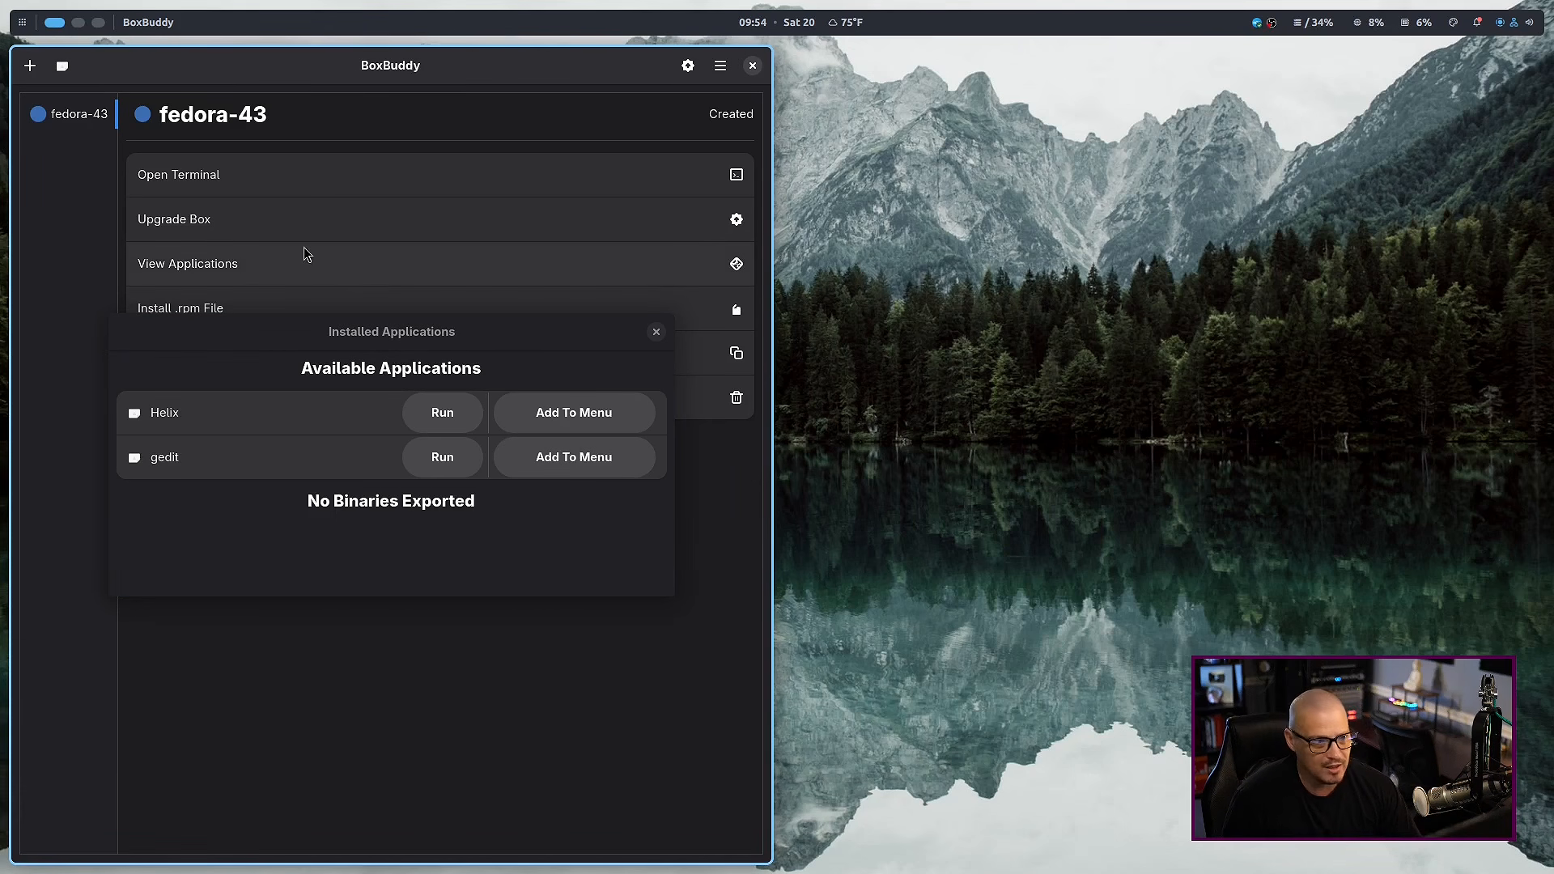
click(503, 329)
click(422, 212)
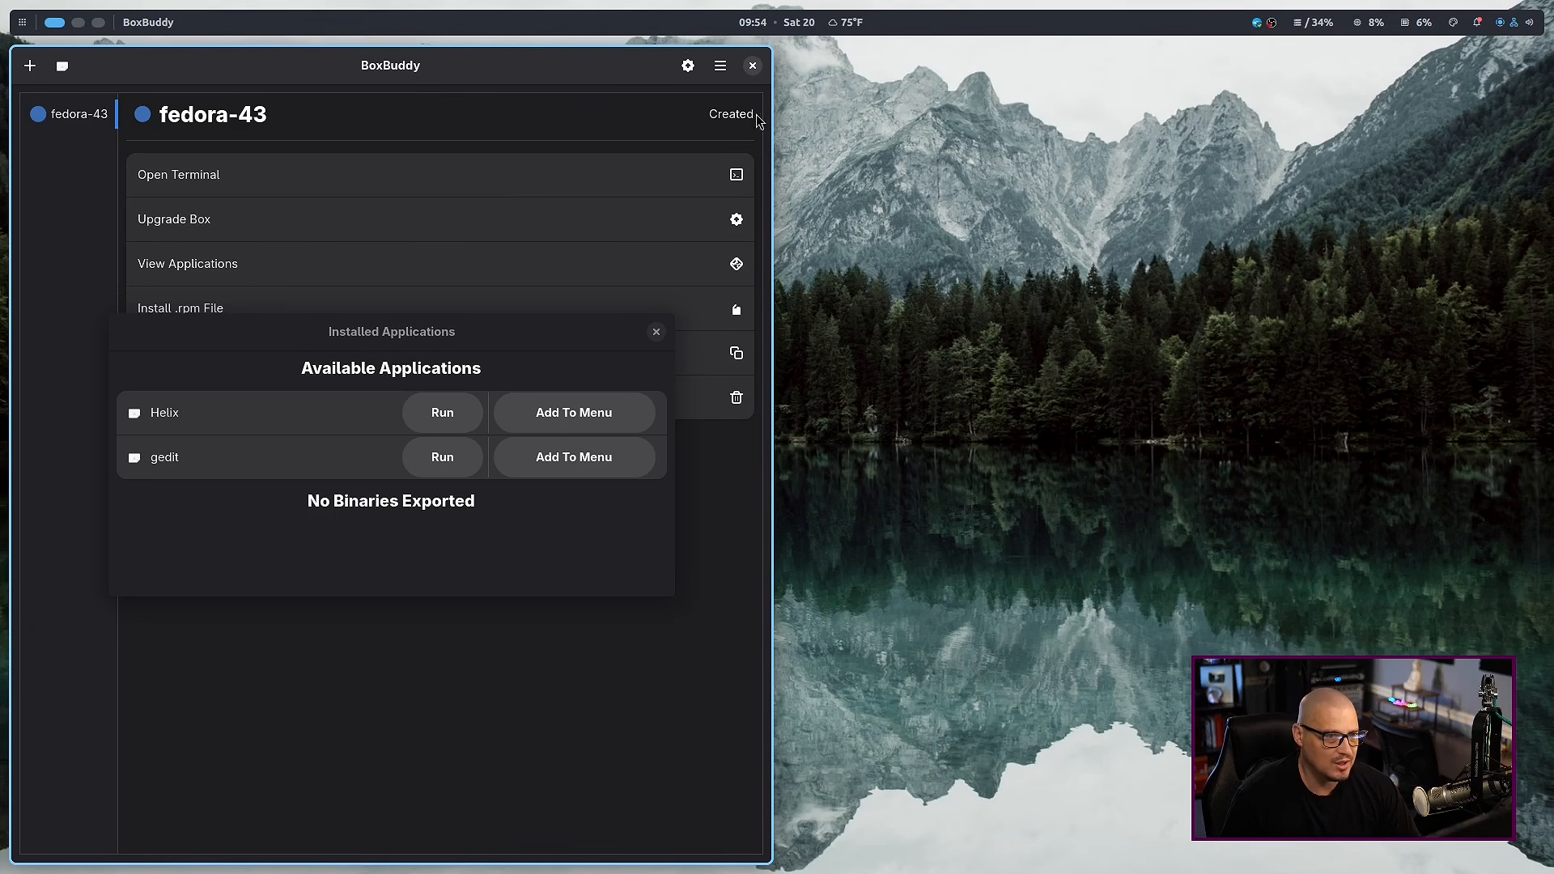
Step: Browse the application list in the desktop launcher, close it and return to the Installed Applications window
click(23, 24)
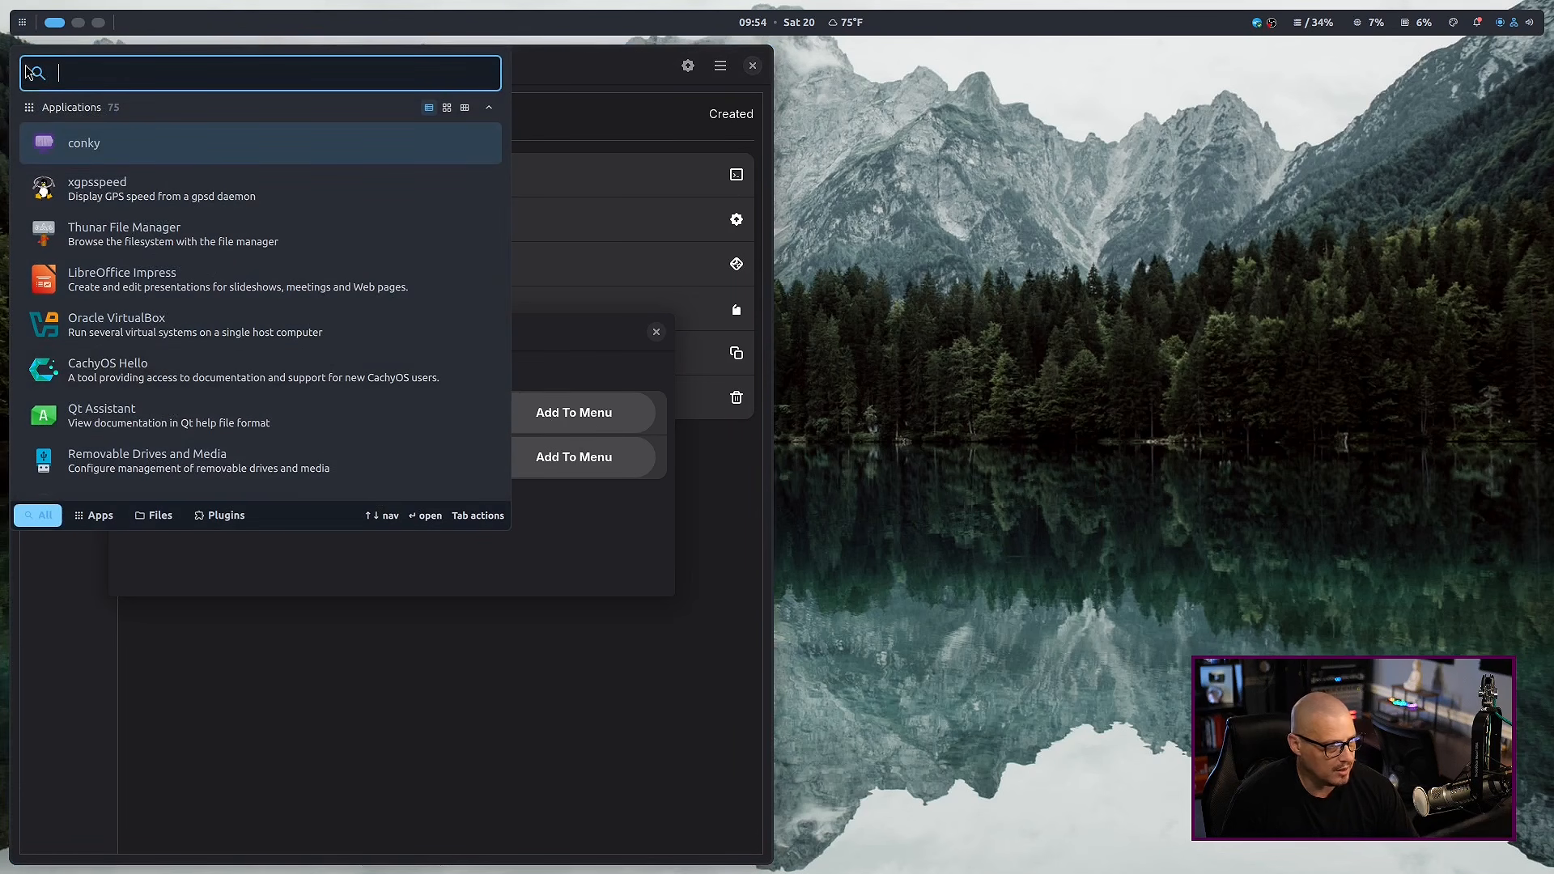
scroll(253, 444, down, 5)
scroll(160, 330, up, 5)
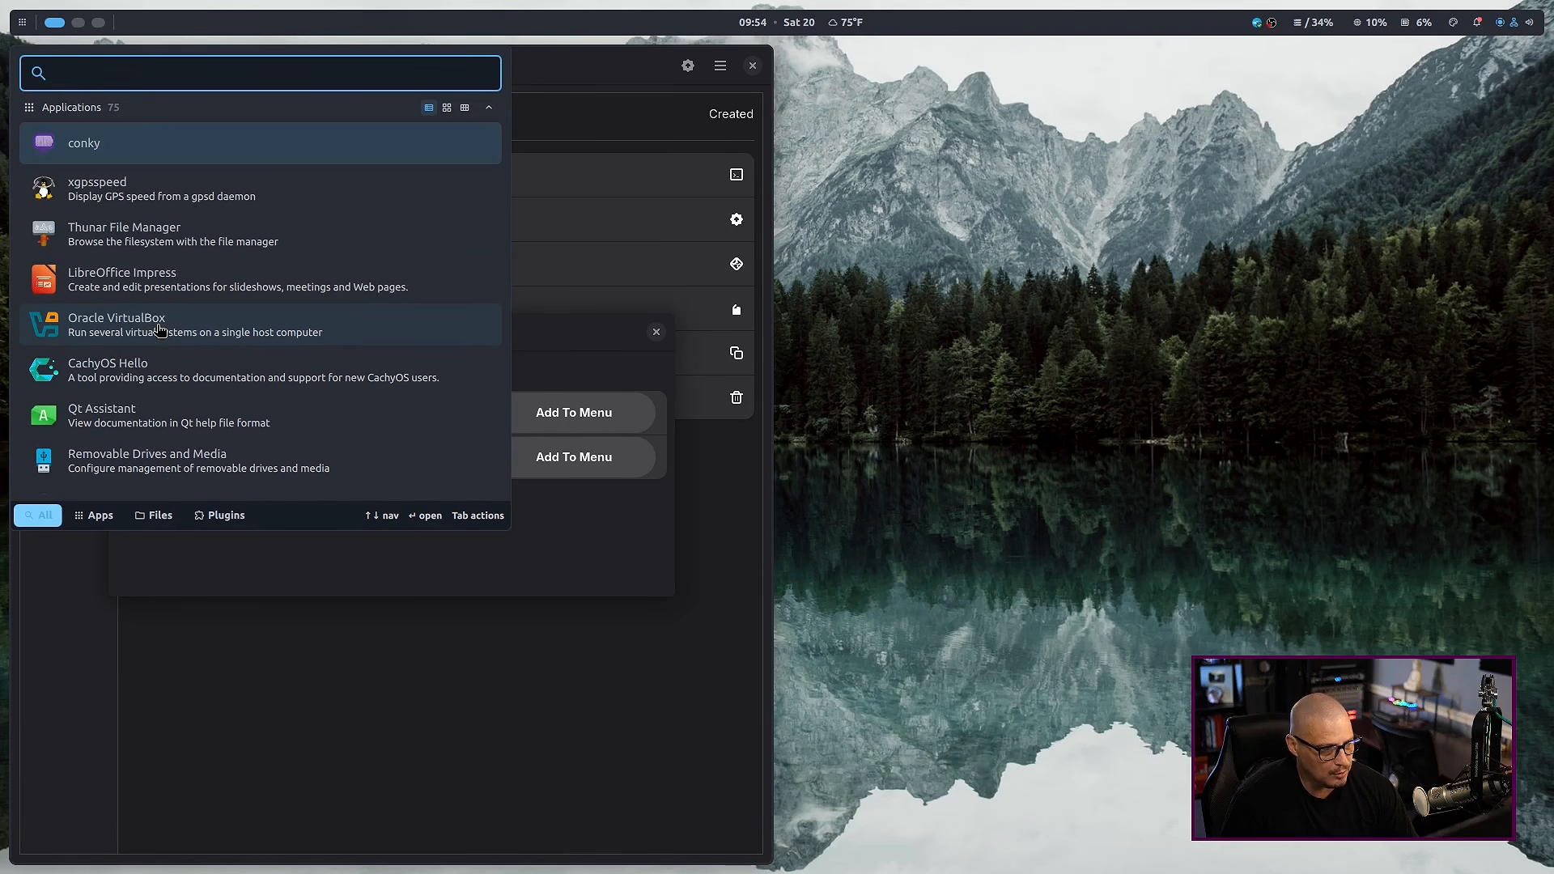
scroll(267, 346, down, 10)
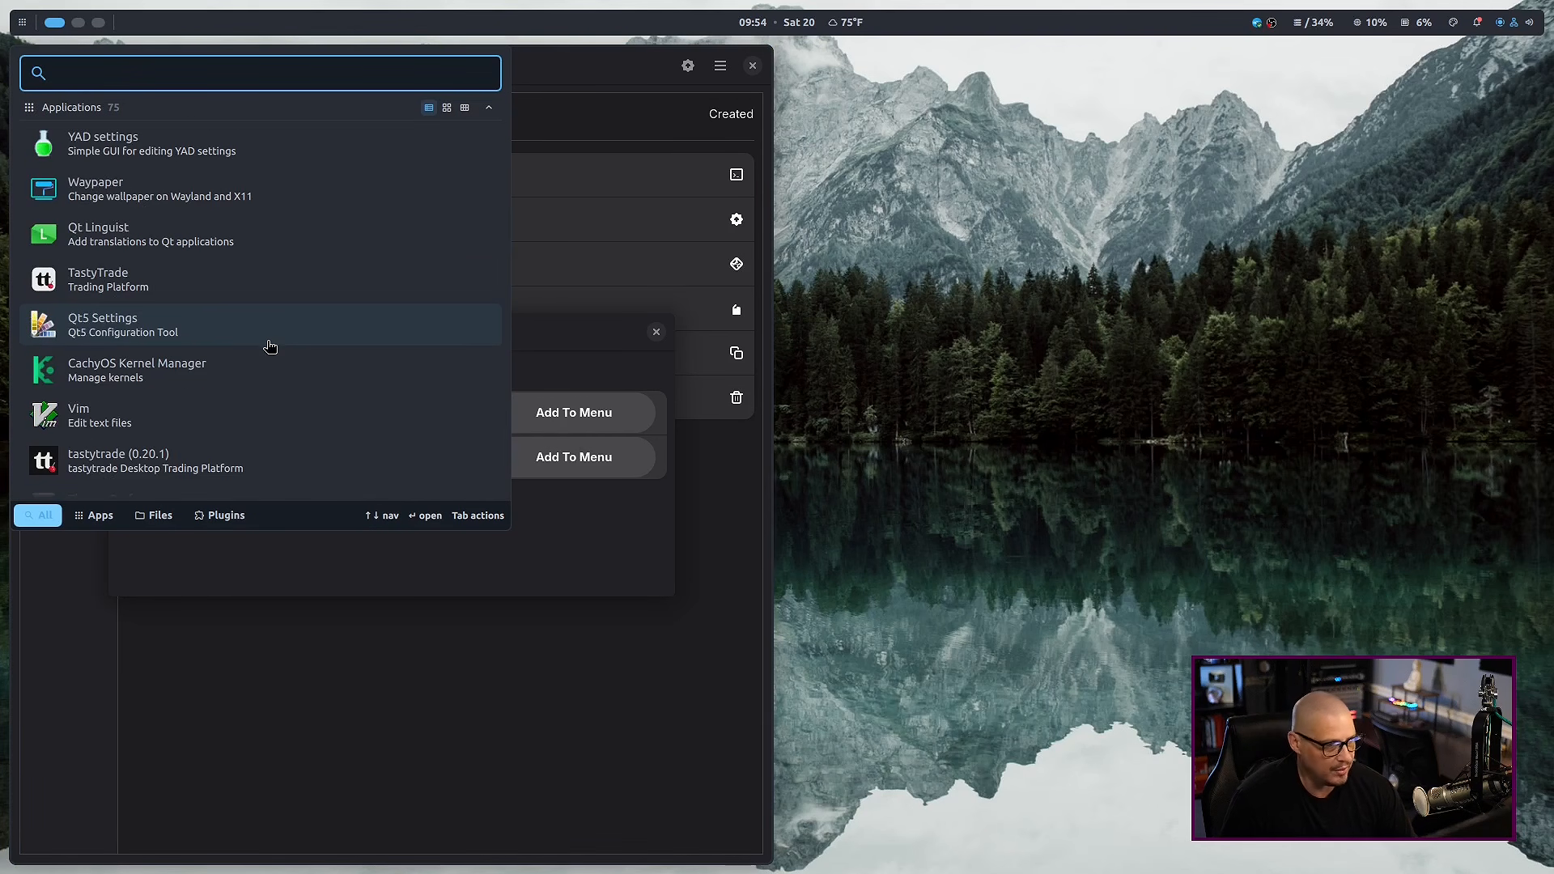
scroll(269, 344, down, 5)
click(580, 701)
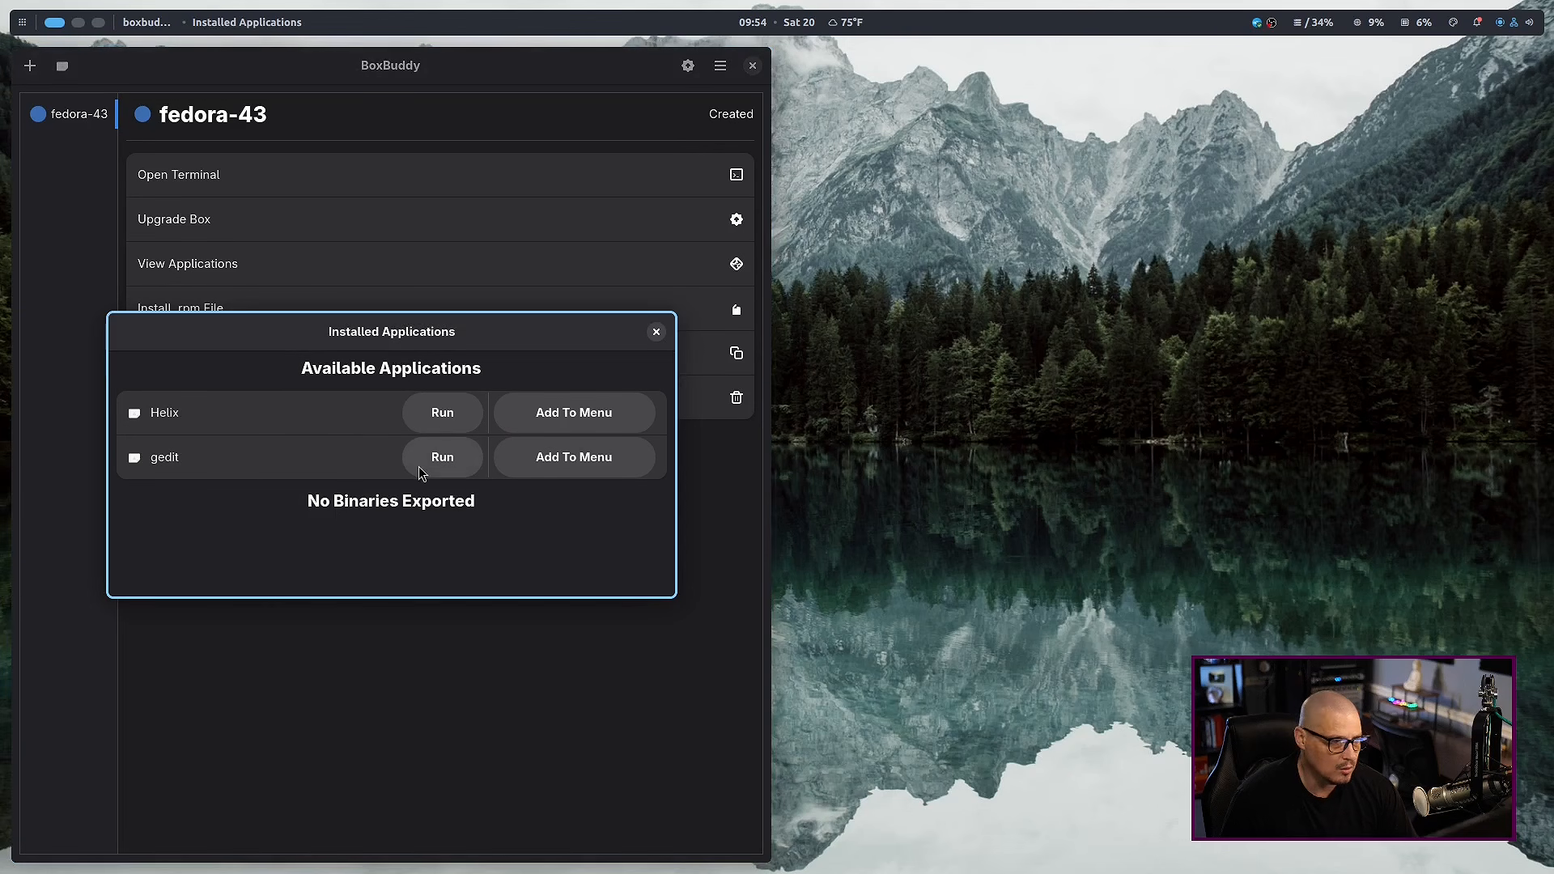
Step: Add the box's gedit to the host application menu and launch gedit (on fedora-43) from the desktop launcher
click(577, 458)
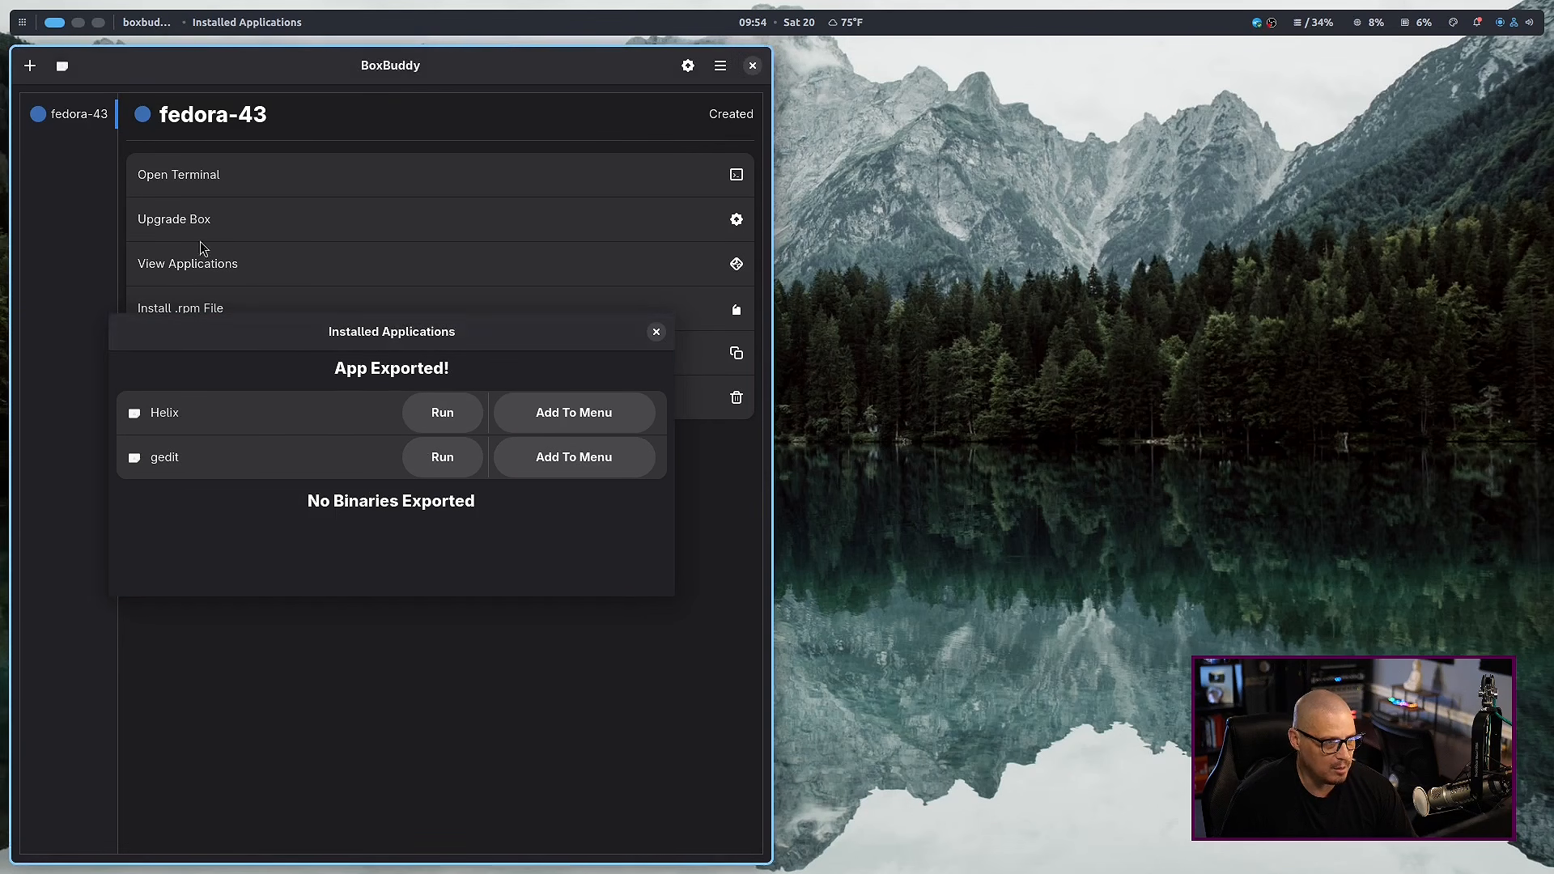
click(24, 27)
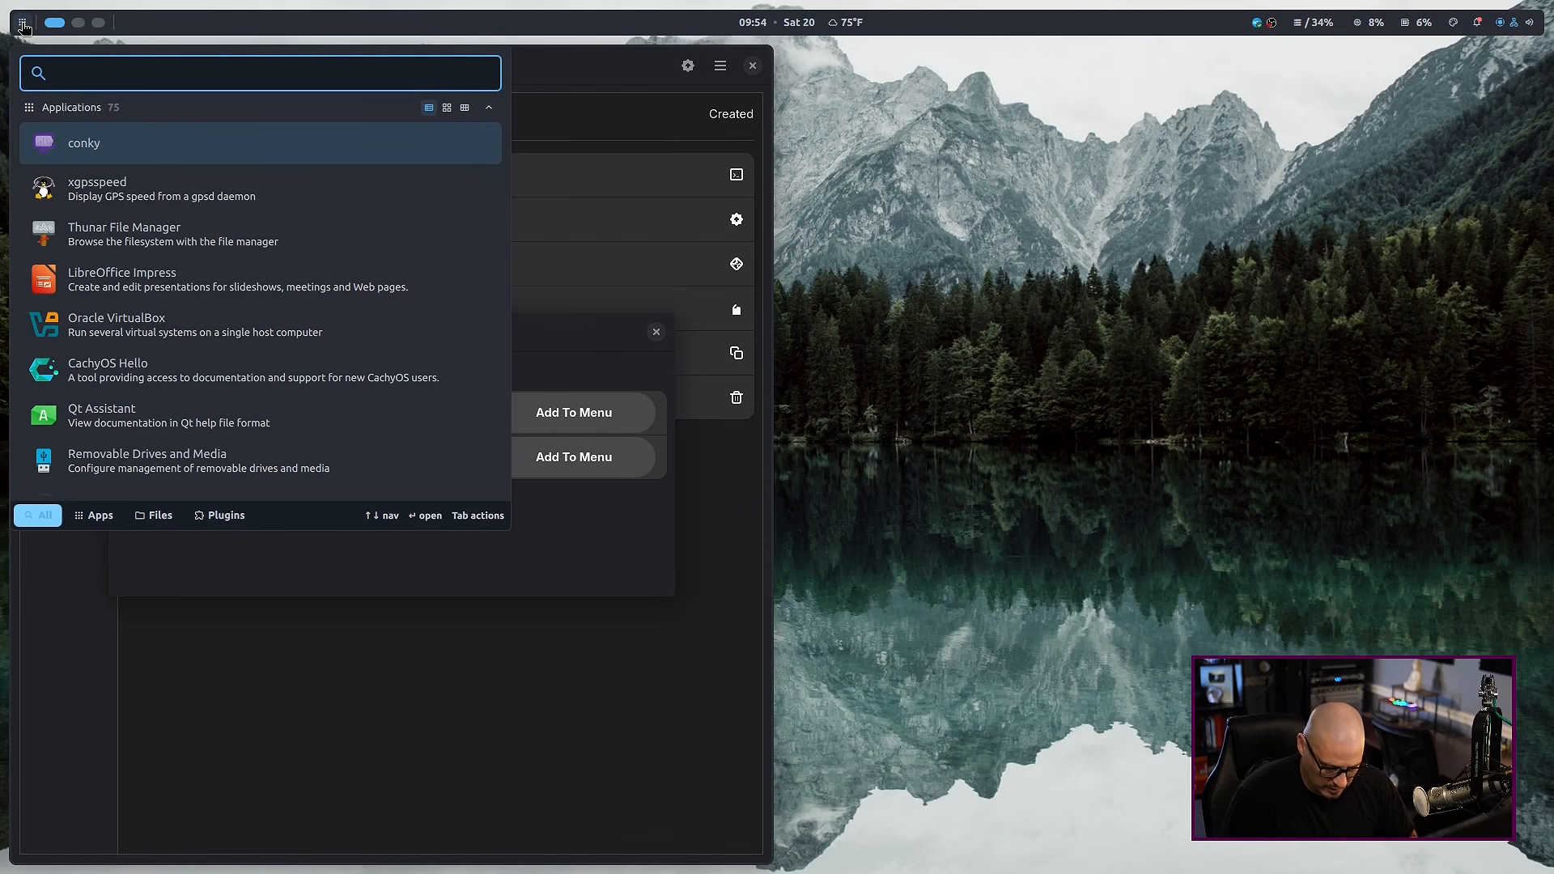
text(gedit)
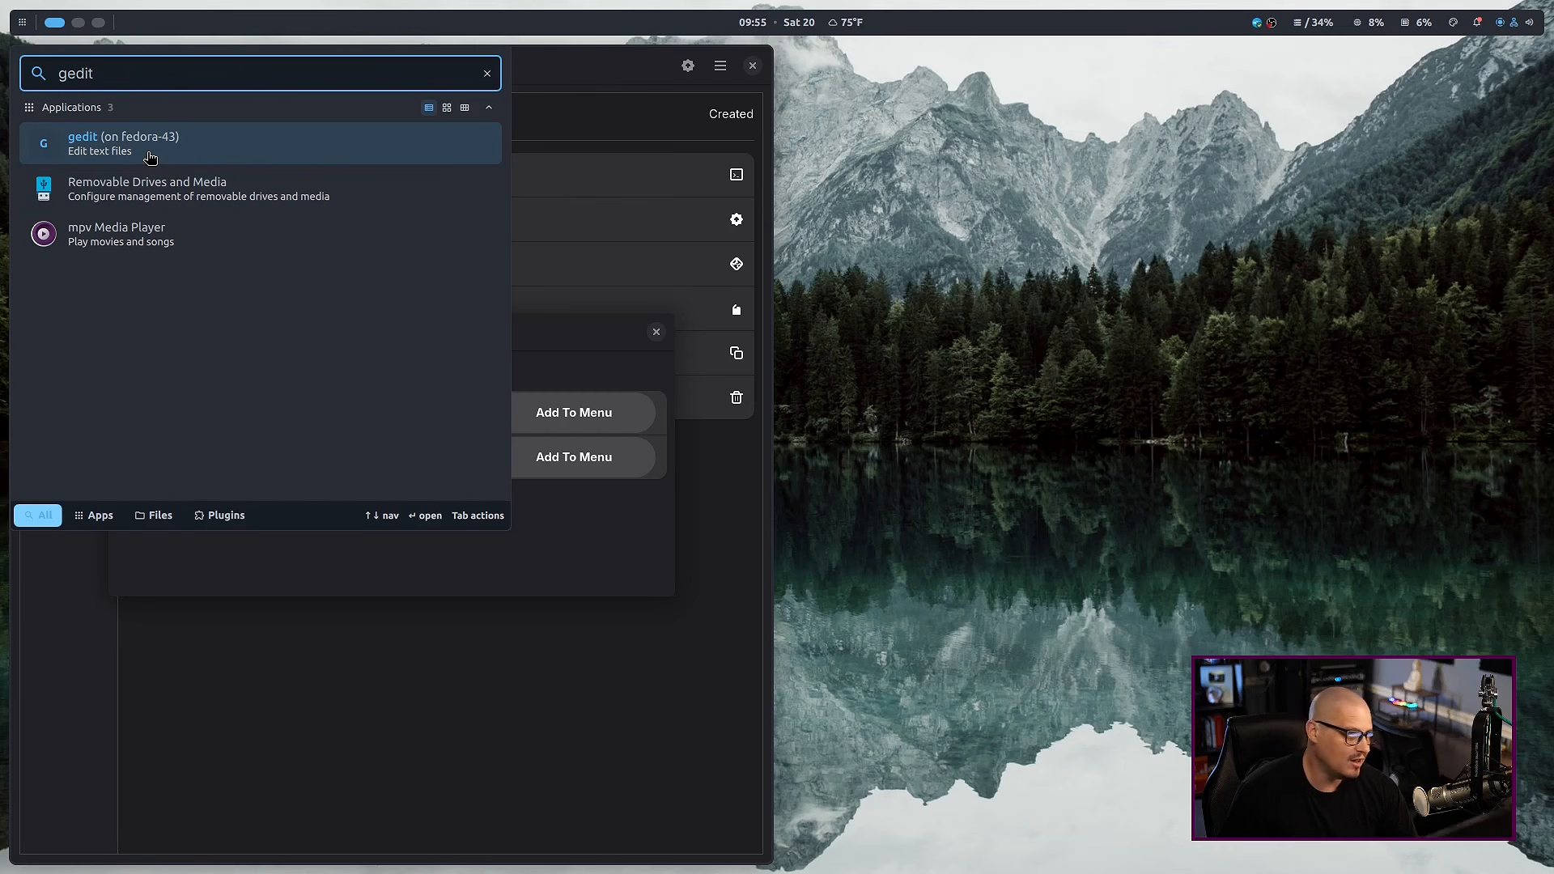
click(149, 154)
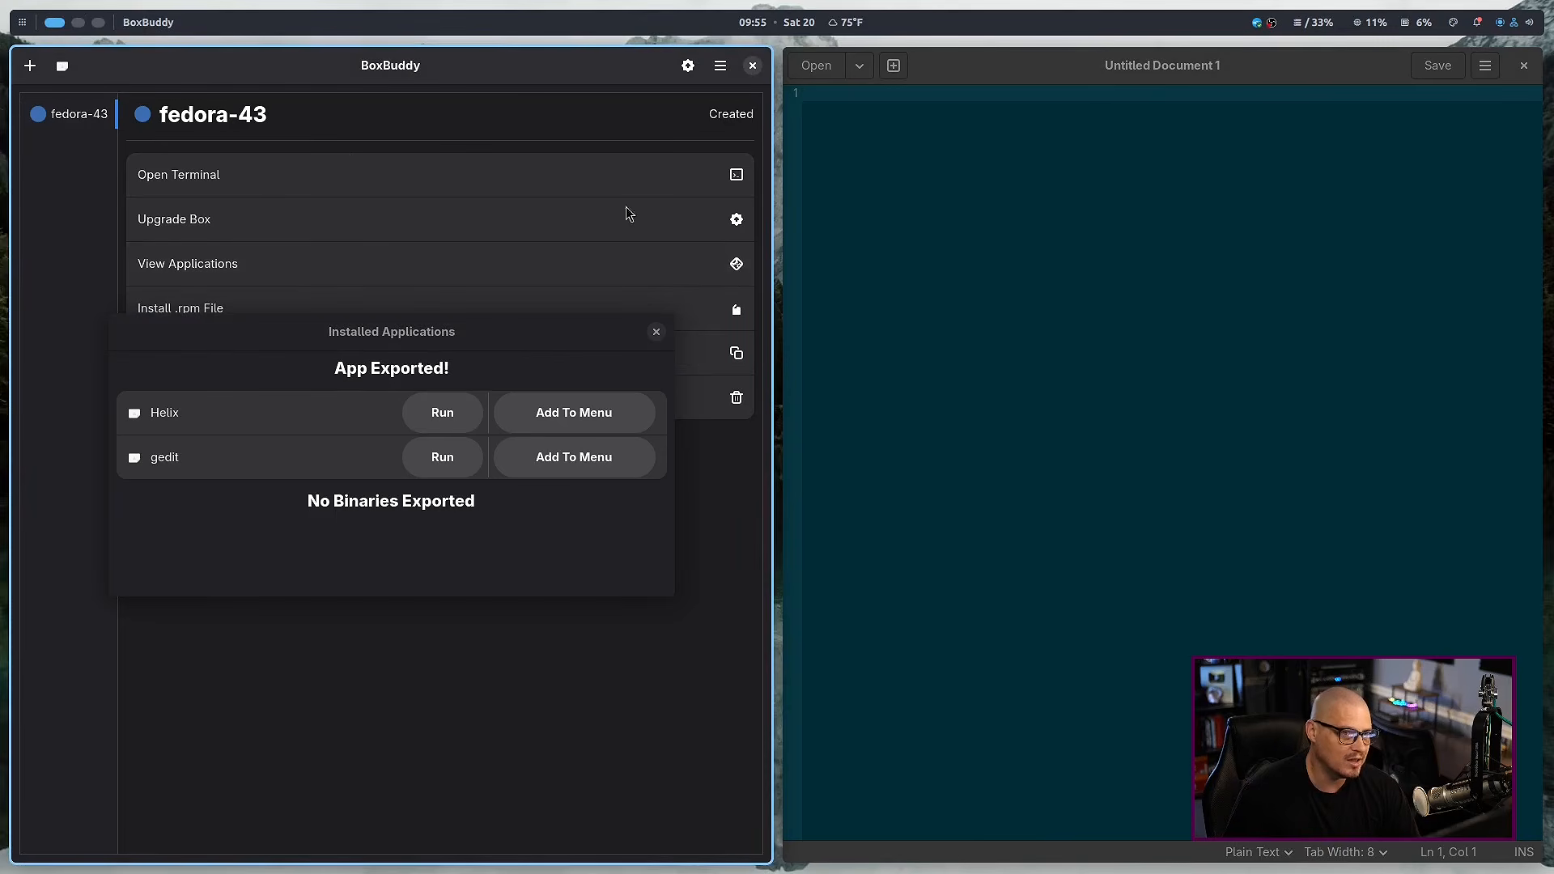
Step: Close the untitled gedit document window and the Installed Applications window
click(1523, 65)
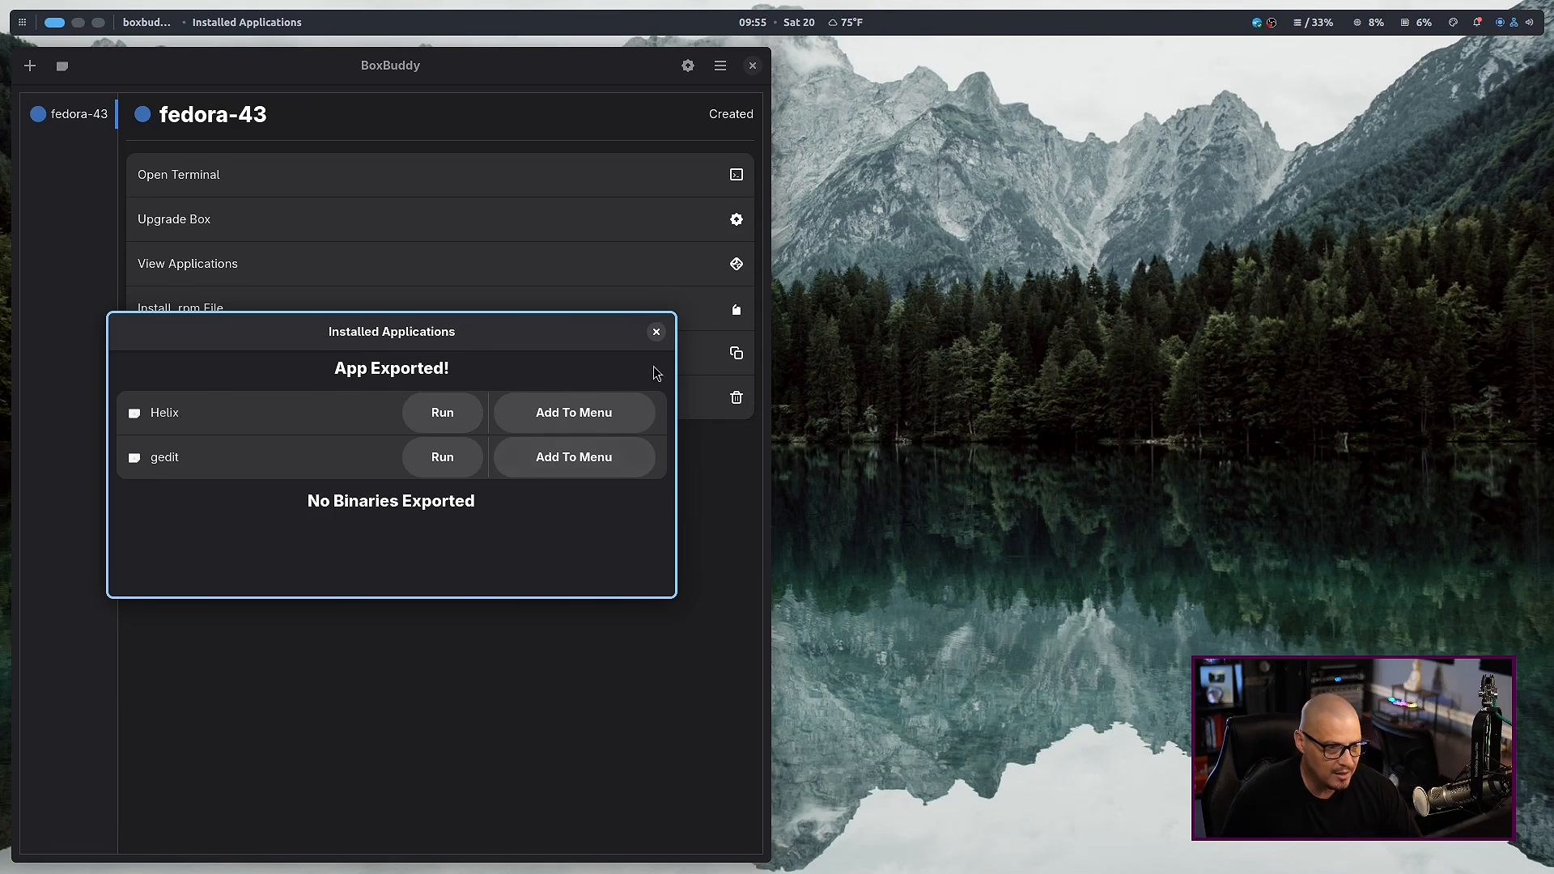
click(656, 333)
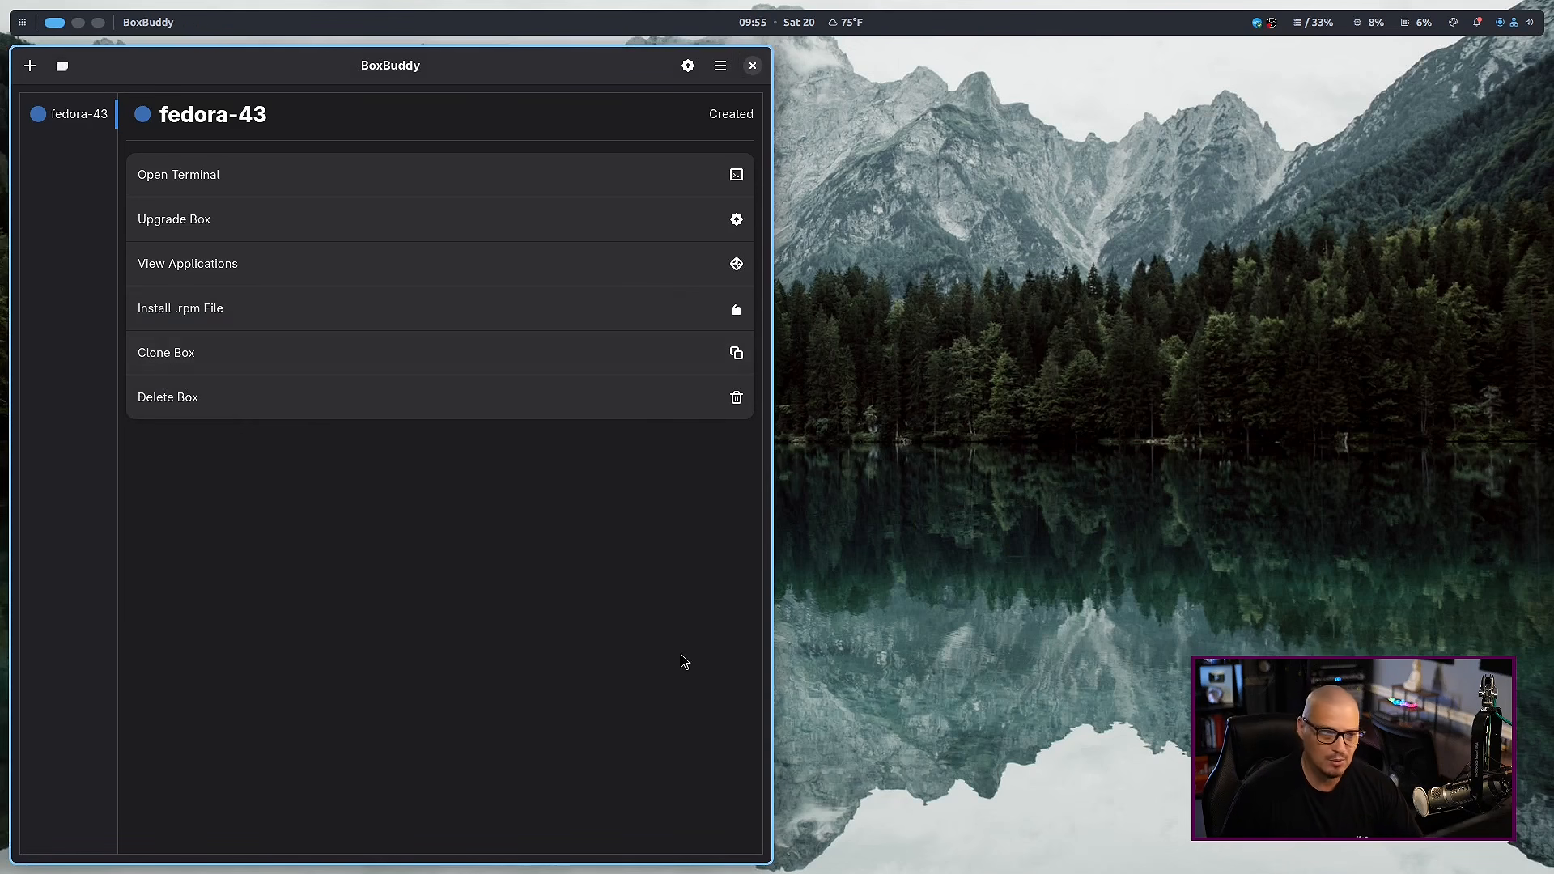